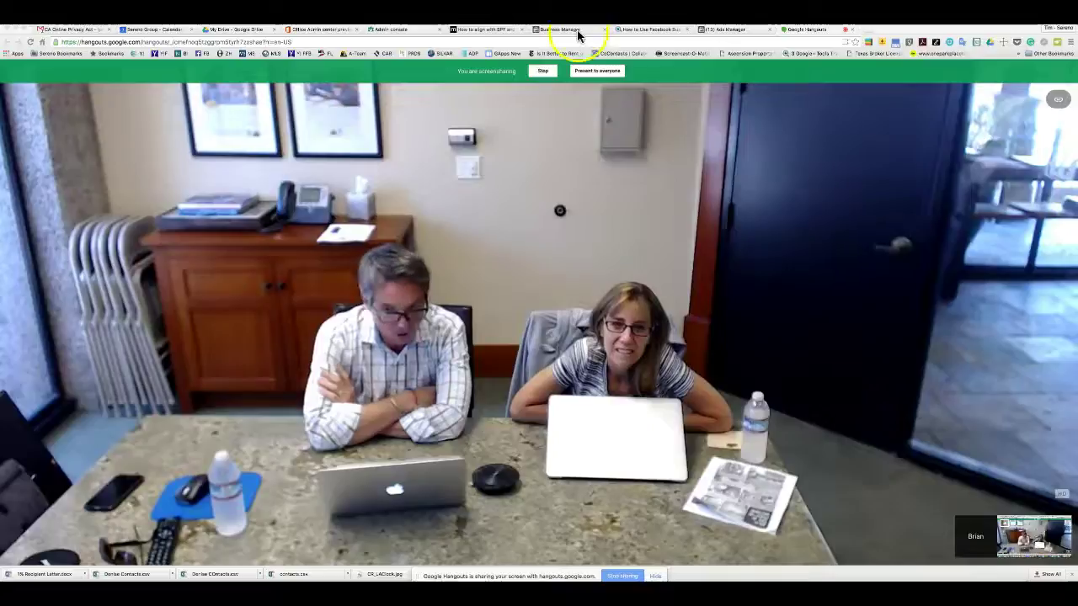
# Open the Audiences list in Ads Manager and dismiss the tip about sharing multiple audiences
pyautogui.click(558, 29)
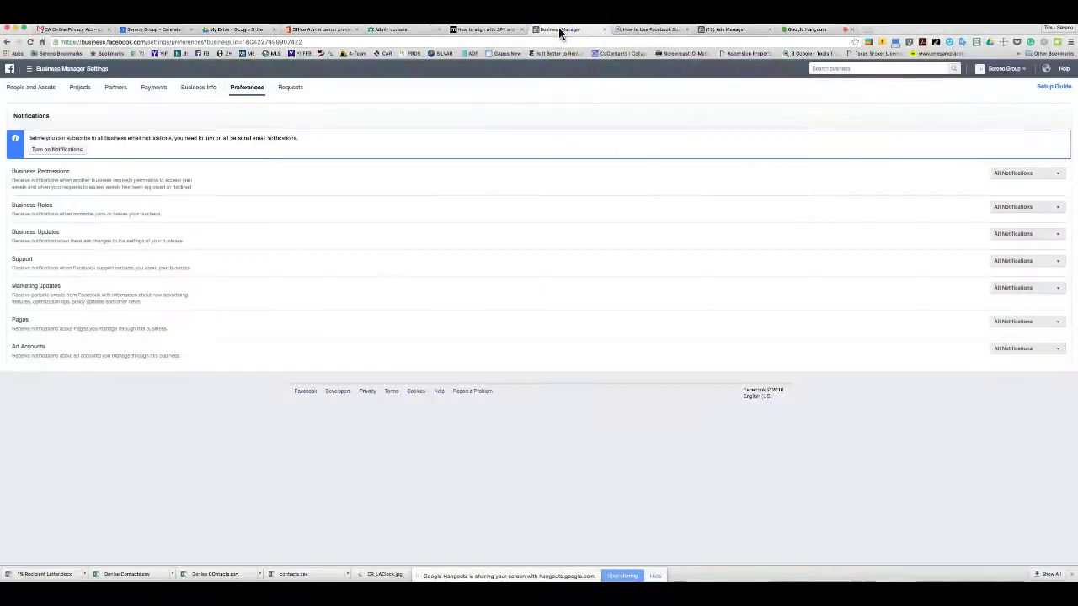
pyautogui.click(605, 32)
pyautogui.click(645, 31)
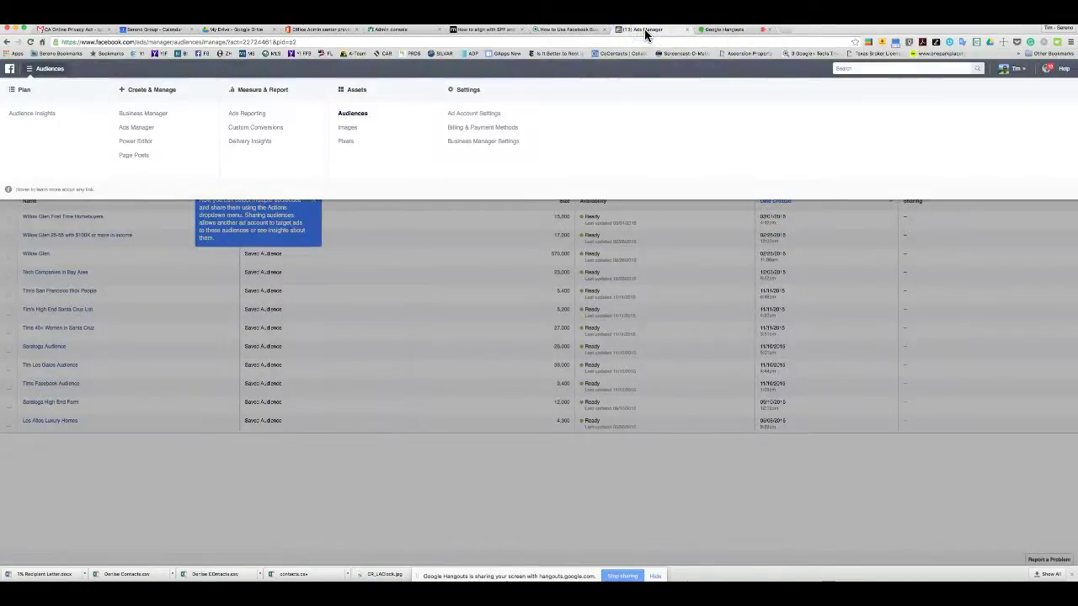
pyautogui.click(352, 115)
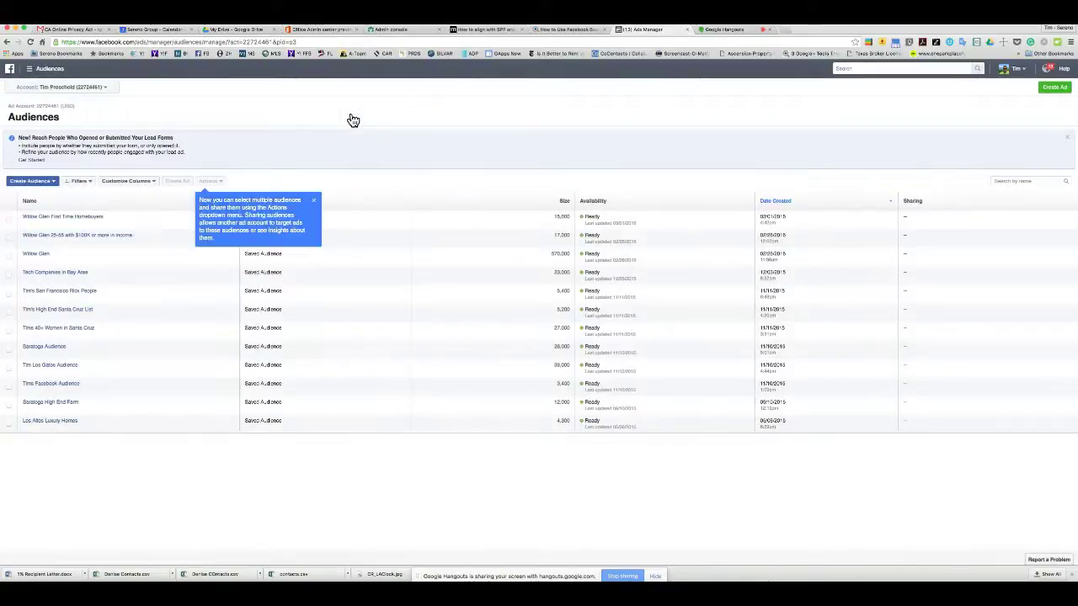
pyautogui.click(314, 202)
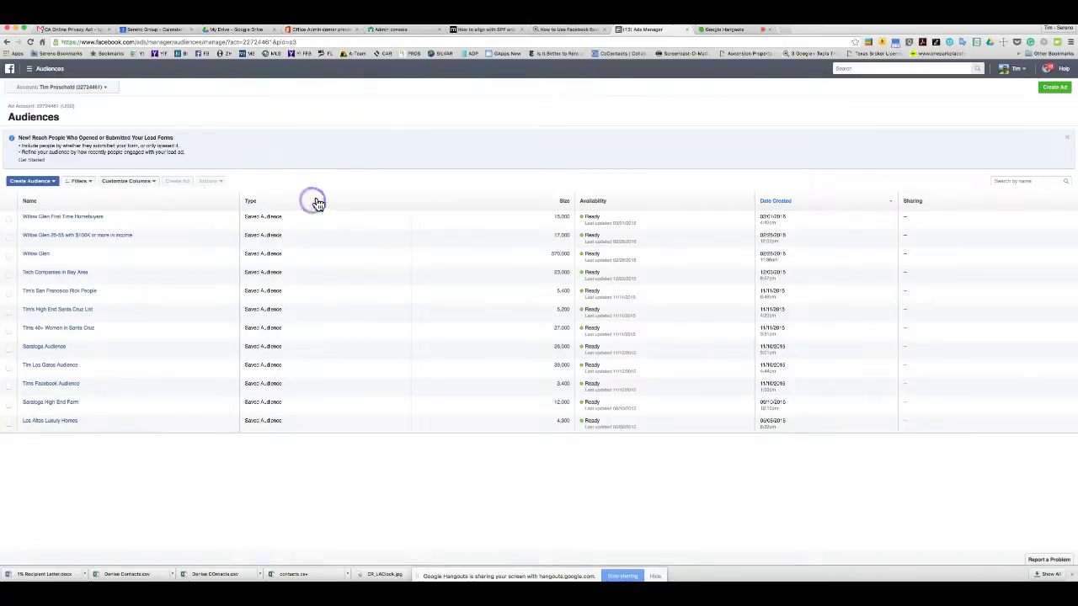
# Start a custom audience based on website traffic, accept its terms and create the Facebook pixel
pyautogui.click(34, 181)
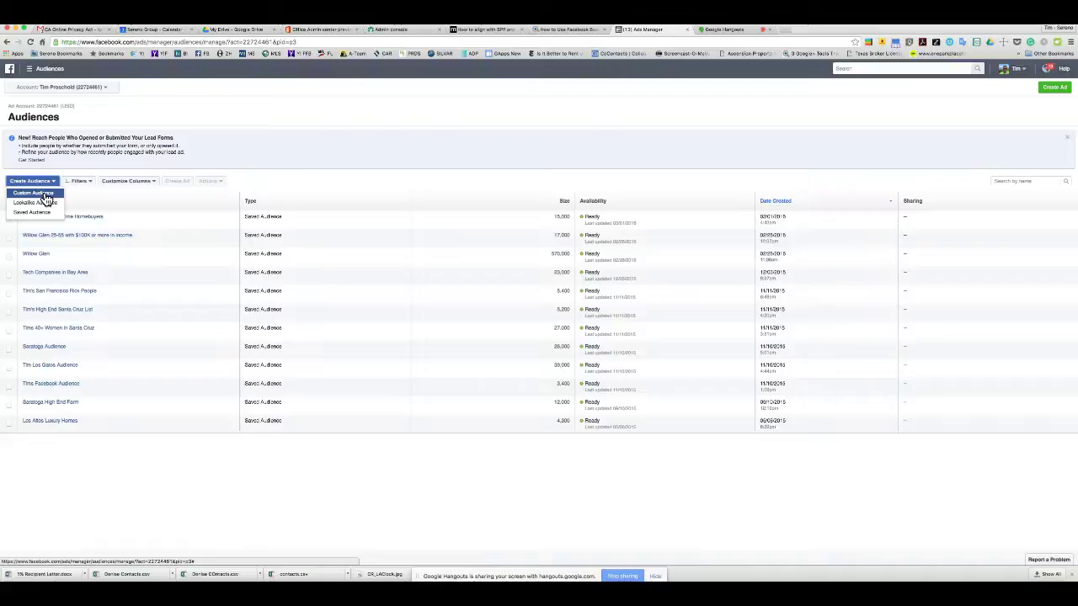
pyautogui.click(44, 194)
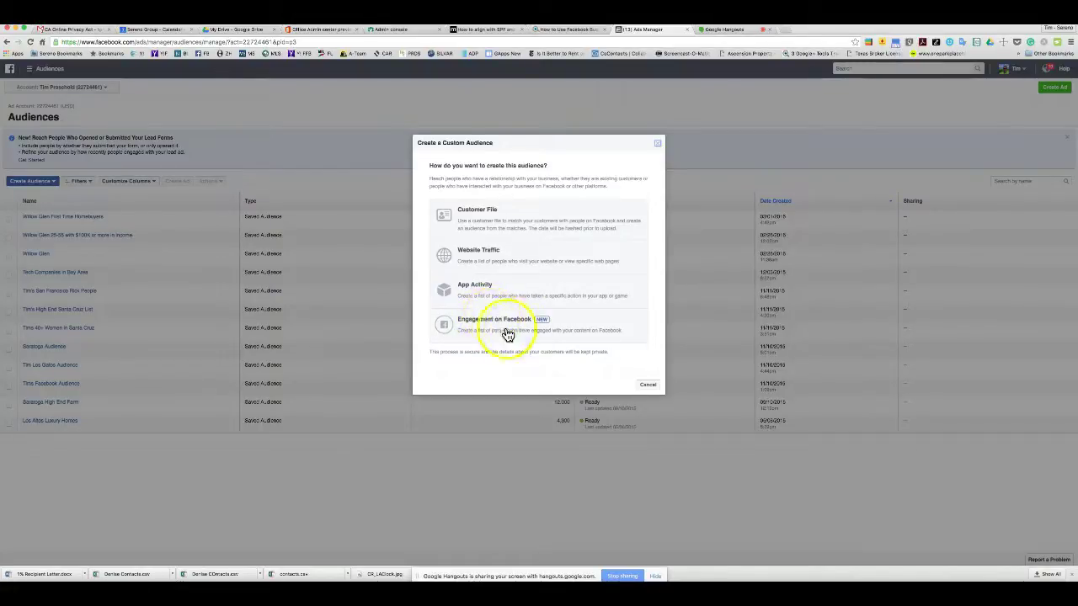
pyautogui.click(495, 256)
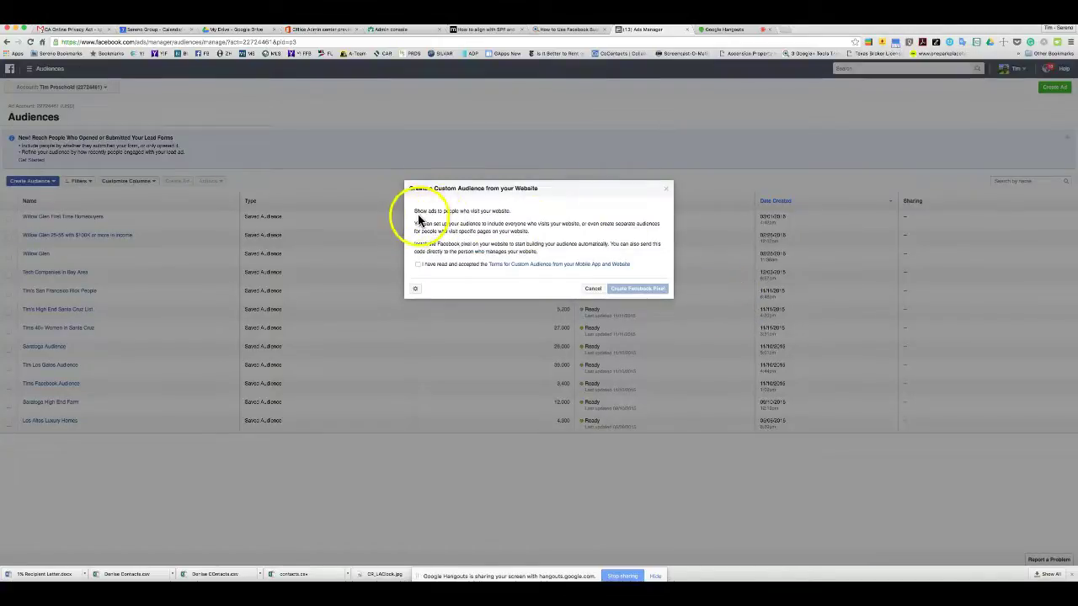
pyautogui.moveTo(415, 211); pyautogui.dragTo(477, 232)
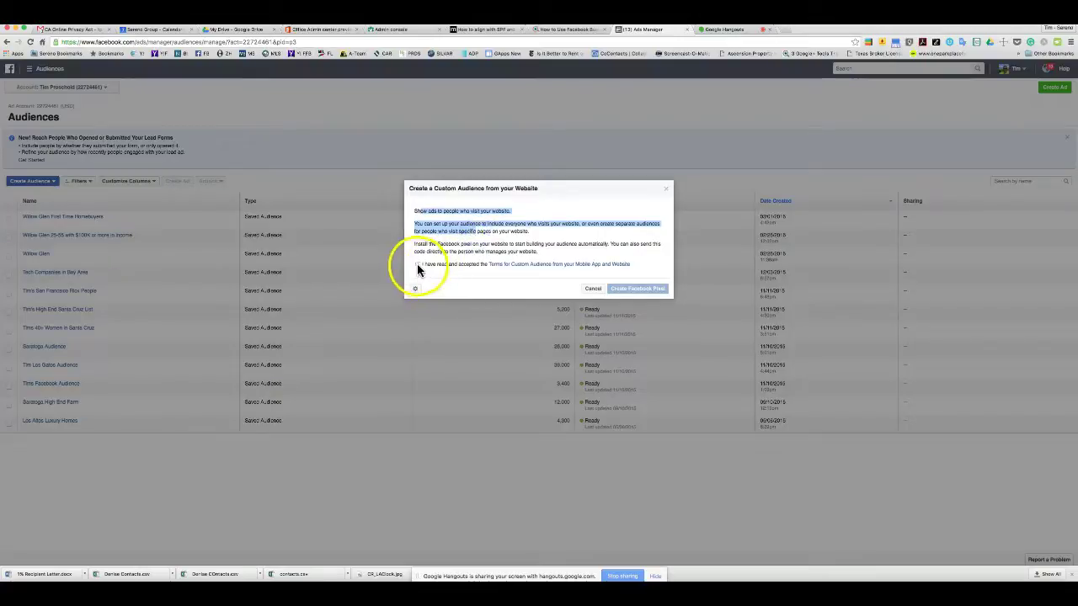
pyautogui.click(417, 264)
pyautogui.click(628, 291)
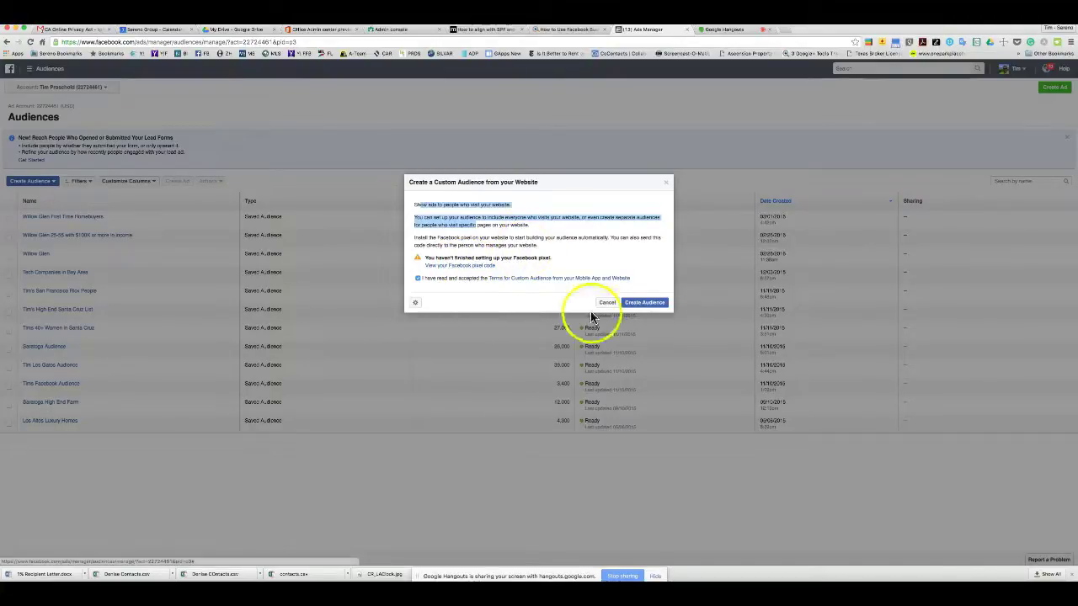
# Try to create the website audience and open its Facebook pixel code in a separate tab, closing both again
pyautogui.click(642, 303)
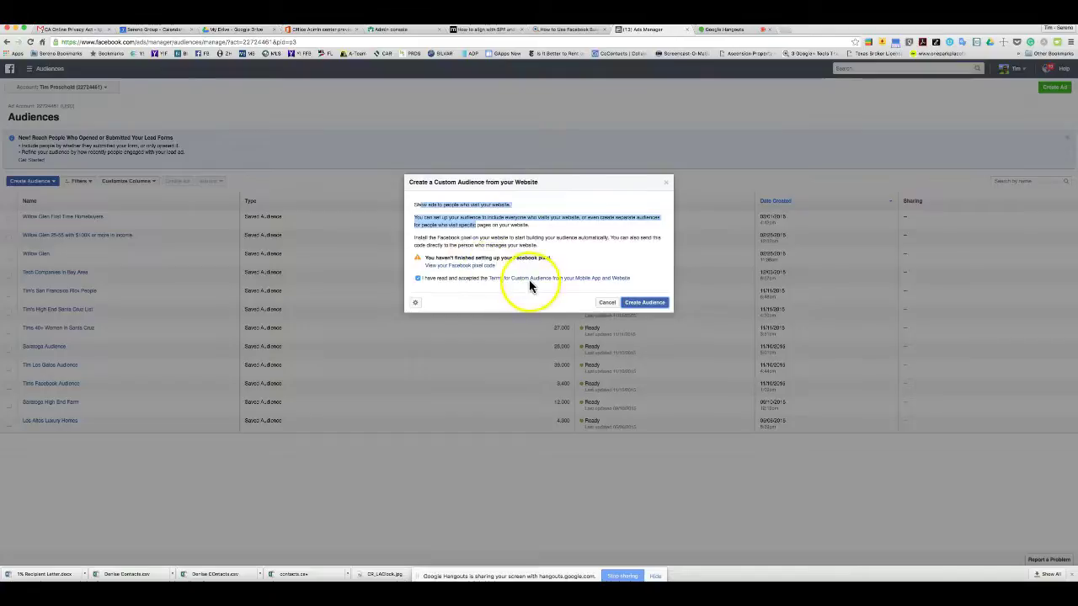
pyautogui.click(645, 303)
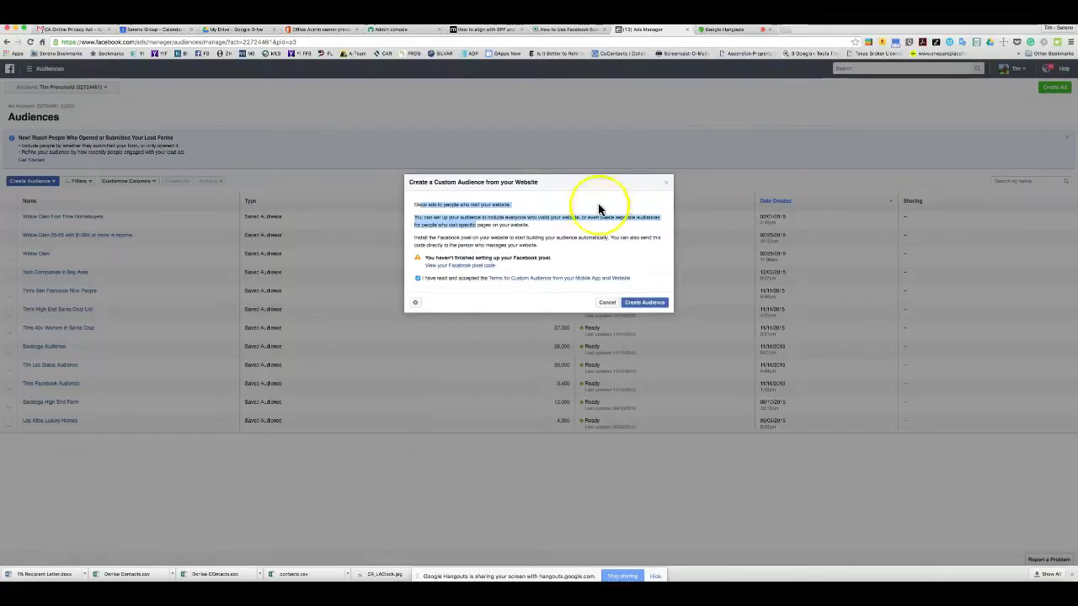
pyautogui.click(413, 305)
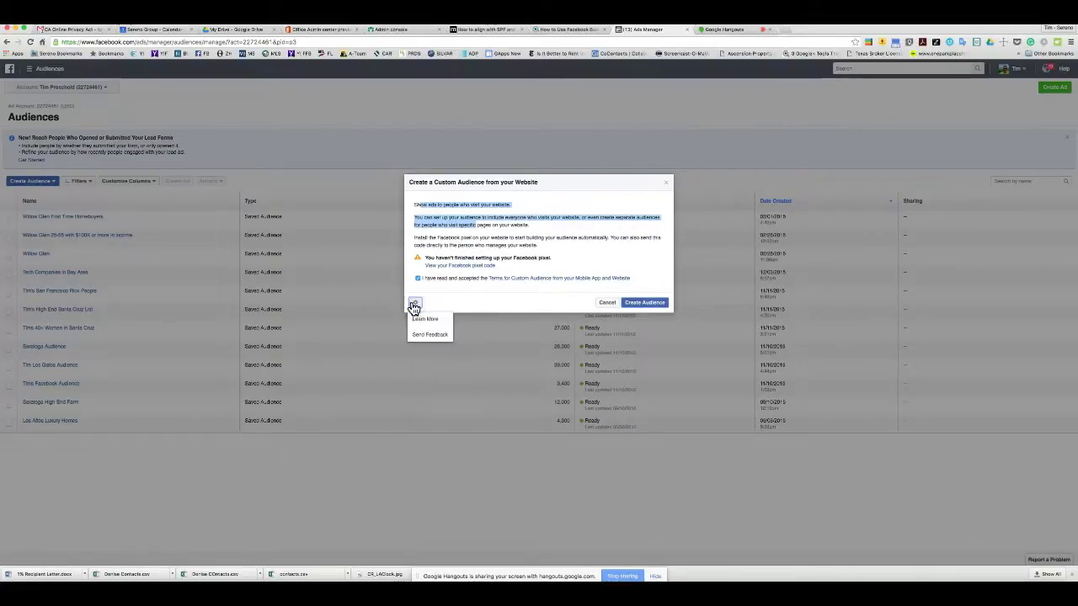
pyautogui.rightClick(484, 266)
pyautogui.click(515, 270)
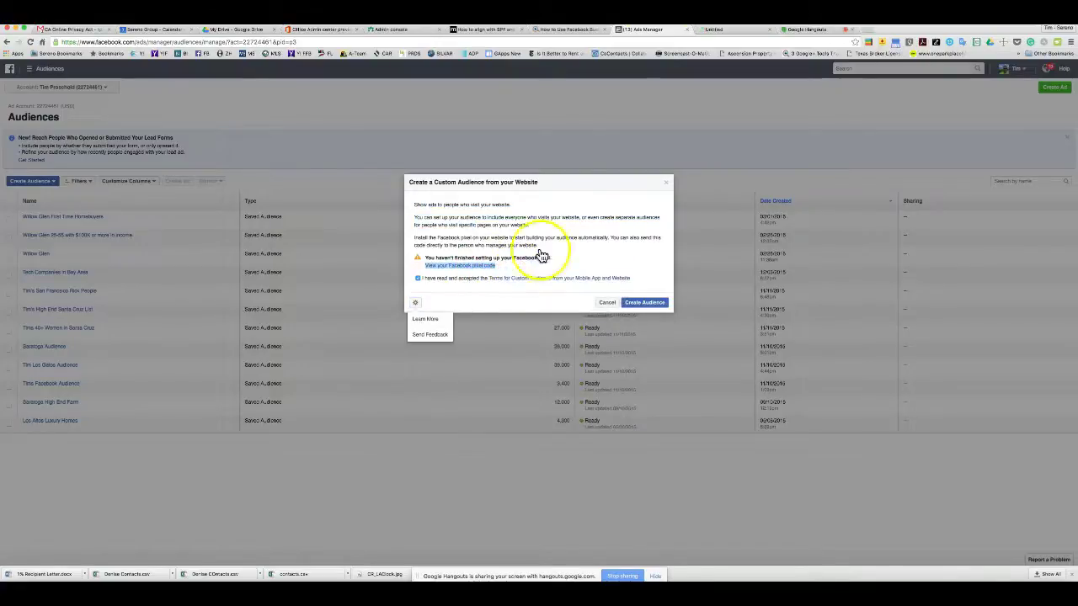
pyautogui.click(743, 32)
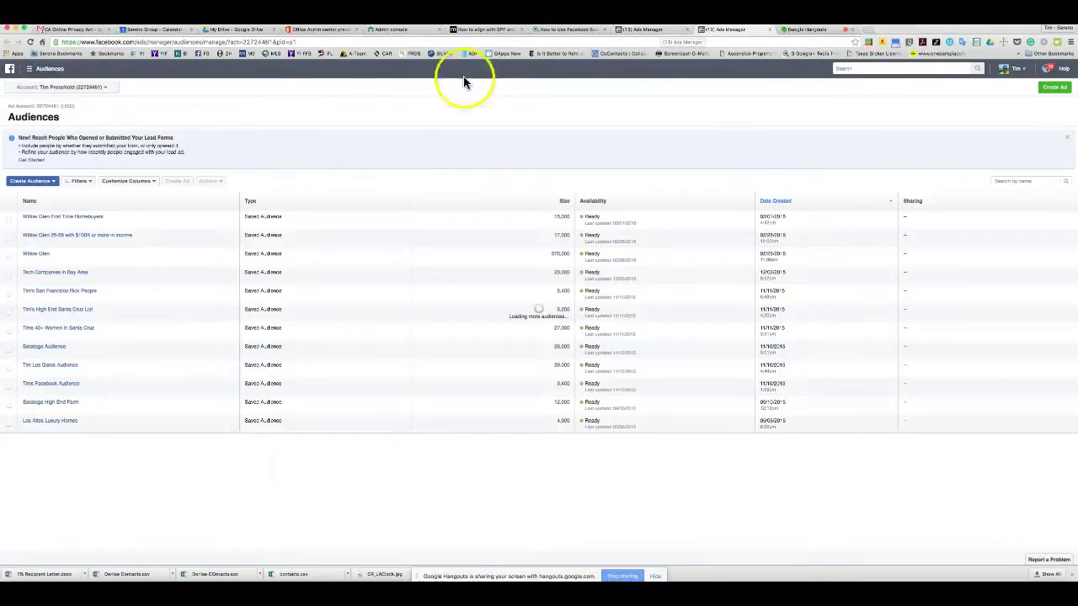
pyautogui.click(769, 30)
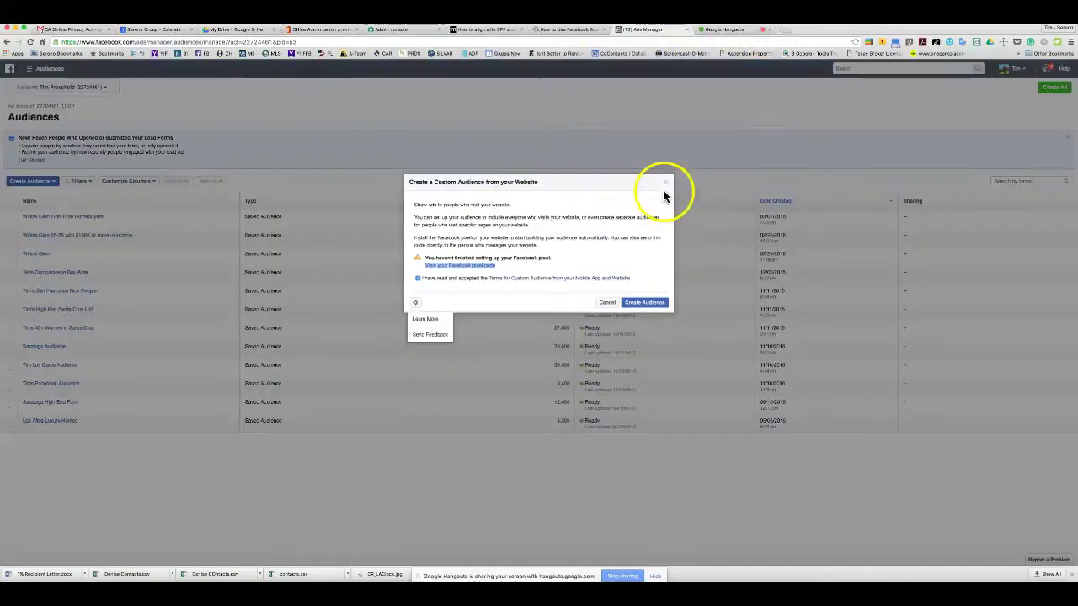
pyautogui.click(665, 182)
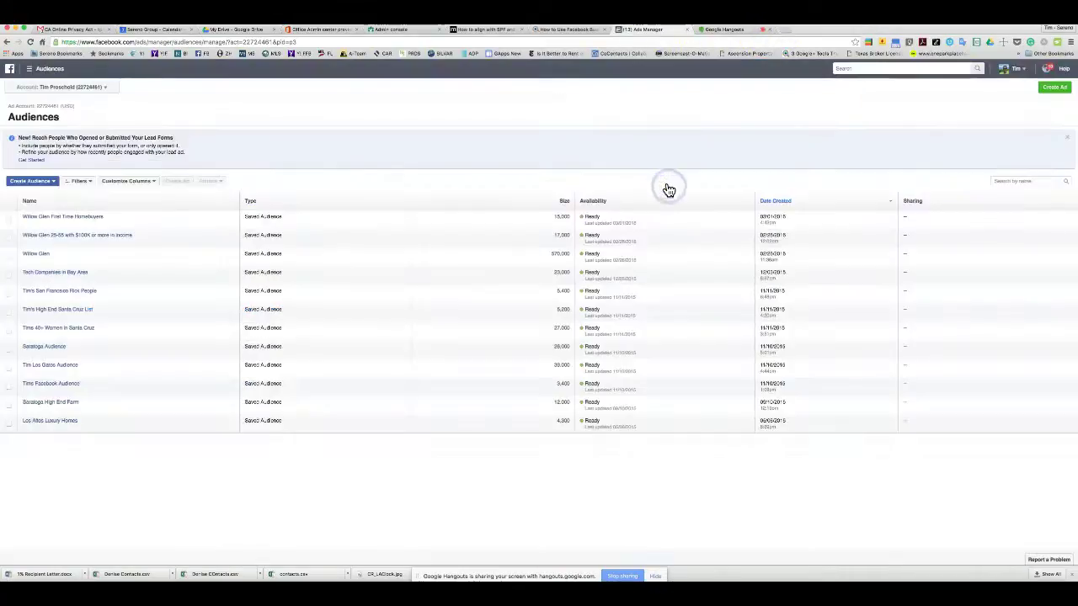
# Restart the website traffic custom audience, accept the terms and try to view the Facebook pixel code before closing the dialog
pyautogui.click(46, 183)
pyautogui.click(38, 196)
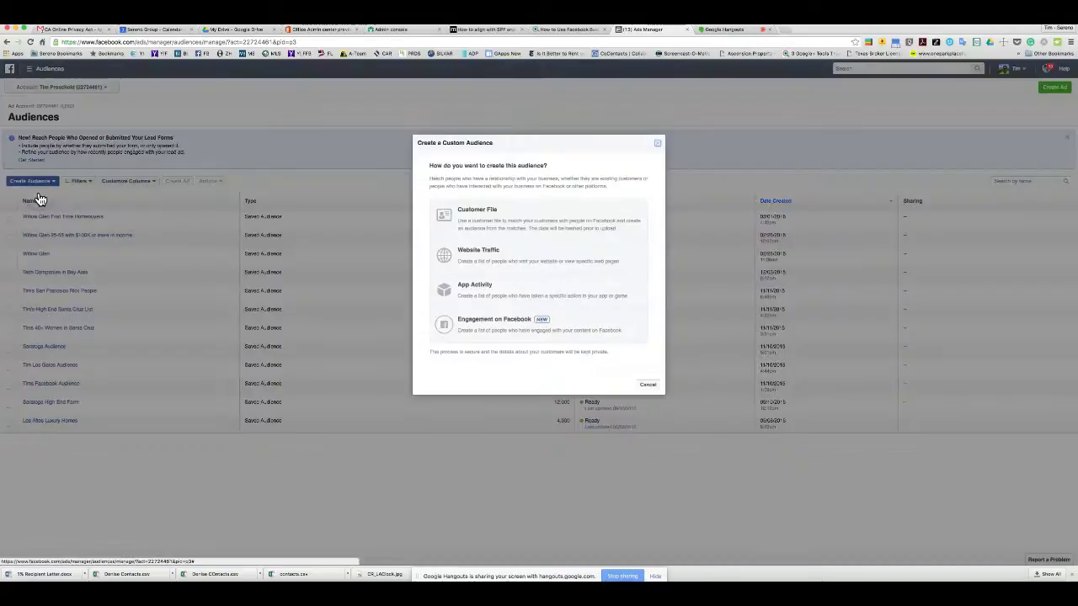
pyautogui.click(479, 256)
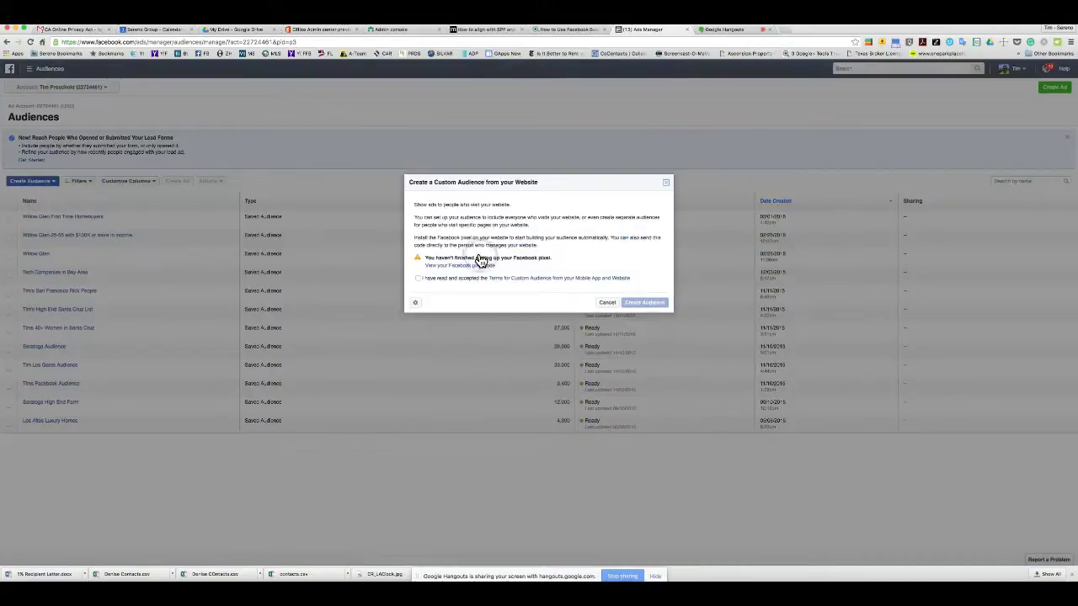
pyautogui.click(418, 278)
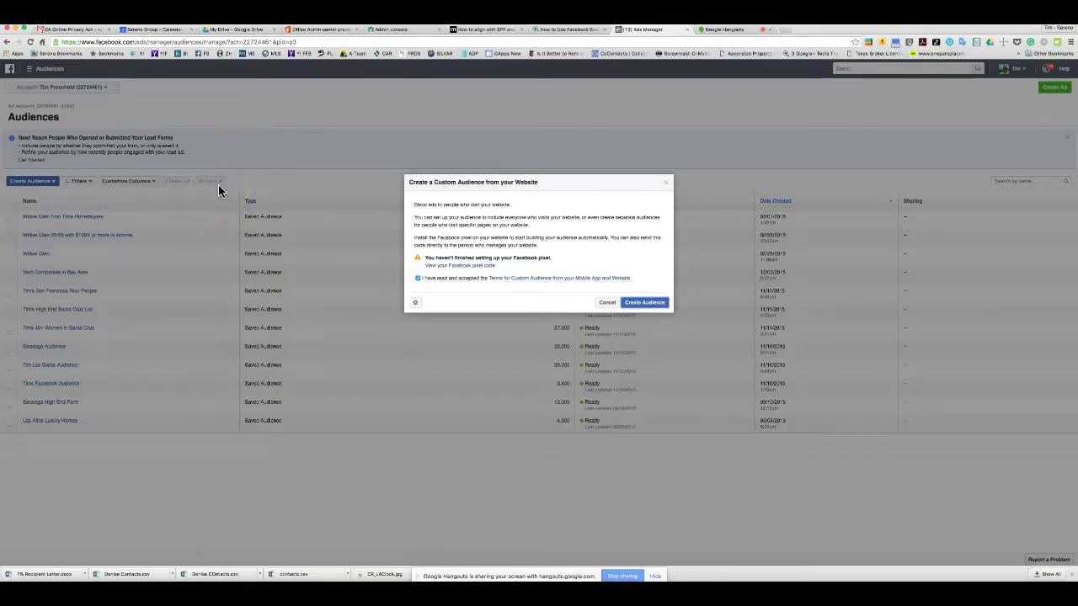
pyautogui.click(418, 258)
pyautogui.rightClick(456, 267)
pyautogui.click(452, 271)
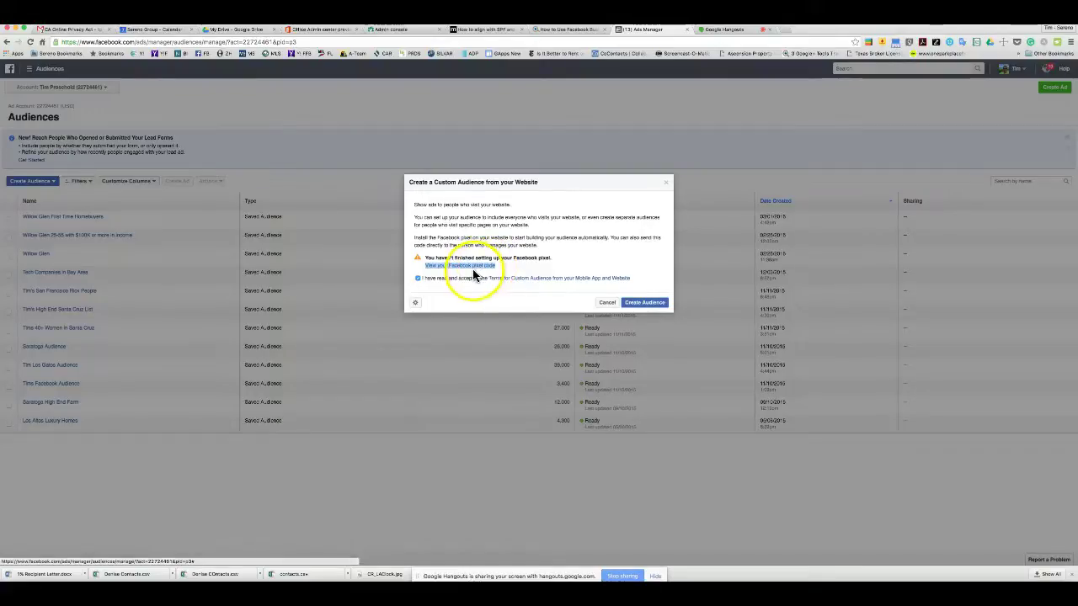
pyautogui.click(666, 187)
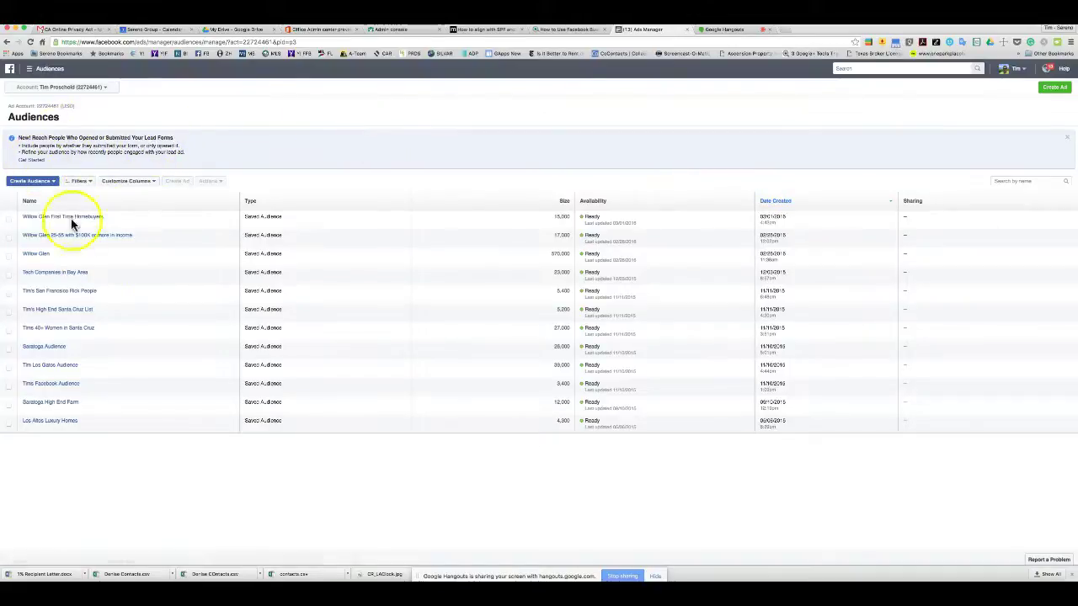
# Sort the audiences by type and view which columns can be shown in the list
pyautogui.moveTo(47, 238)
pyautogui.click(257, 207)
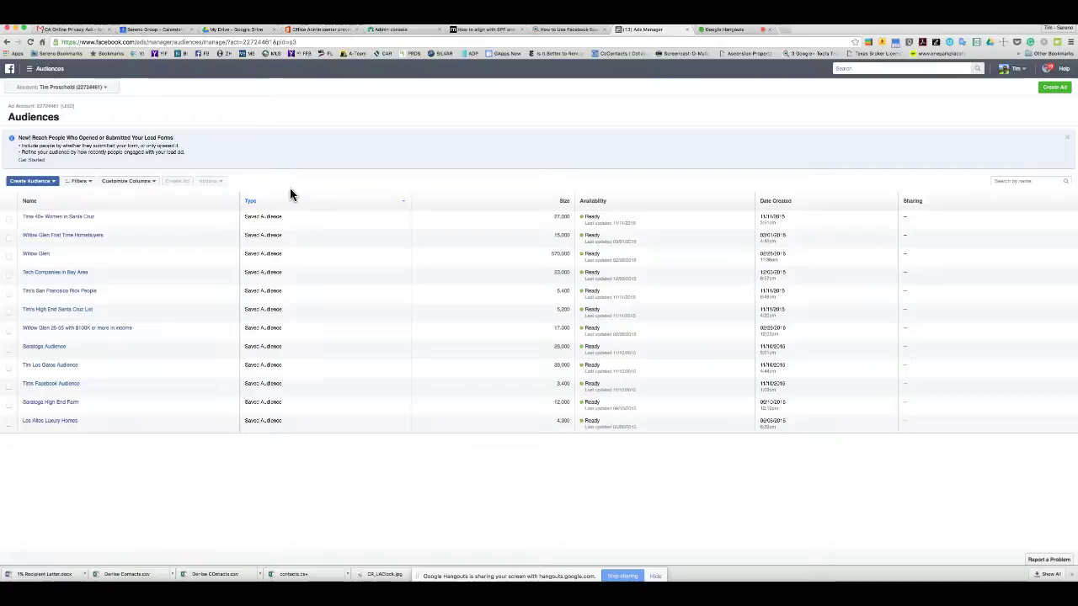
pyautogui.click(53, 182)
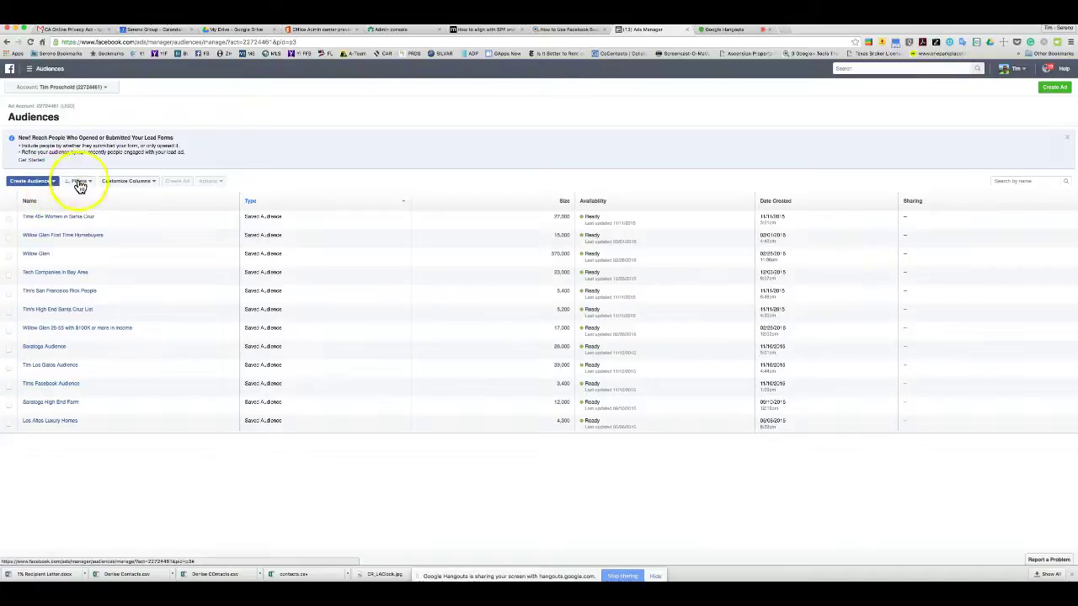
pyautogui.click(145, 182)
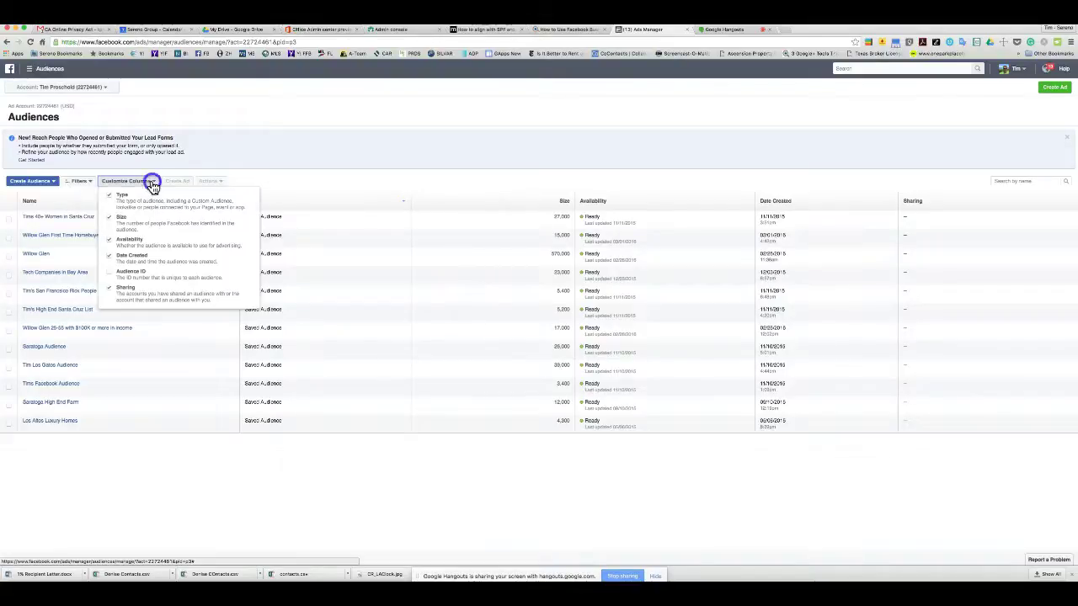
pyautogui.click(151, 183)
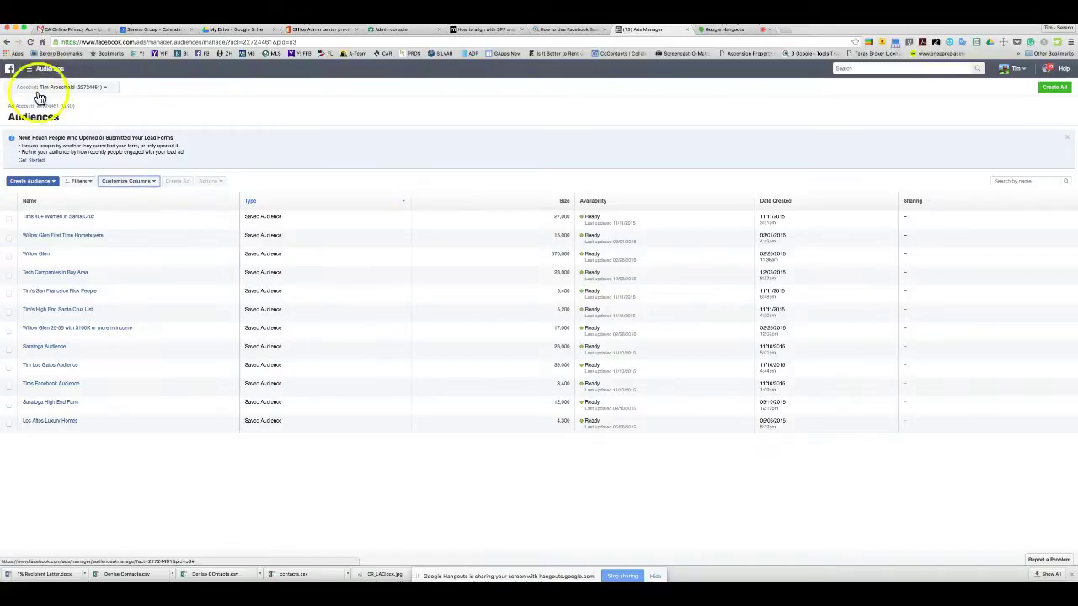
# View the options for creating a lookalike audience and cancel without creating one
pyautogui.click(34, 180)
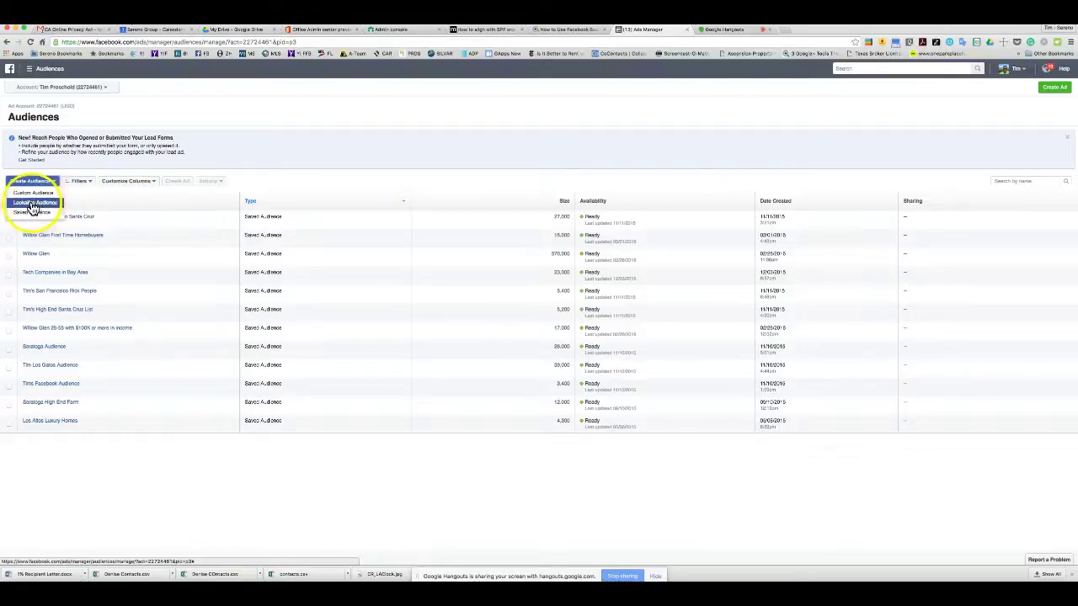
pyautogui.click(37, 204)
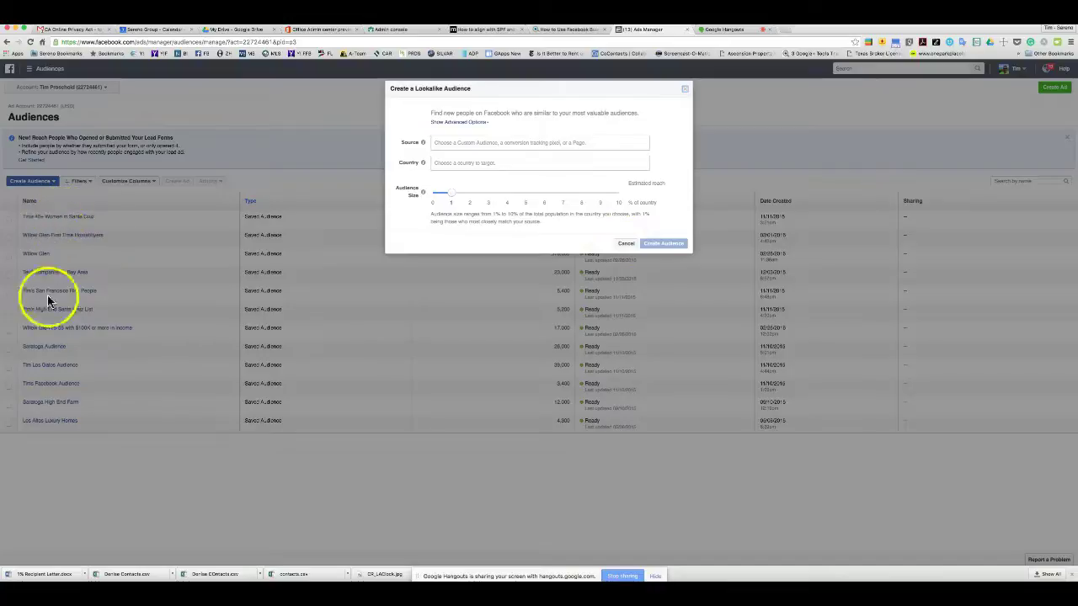
pyautogui.click(627, 246)
# Start a new saved audience and name it Los Gatos High Net Worth
pyautogui.click(52, 185)
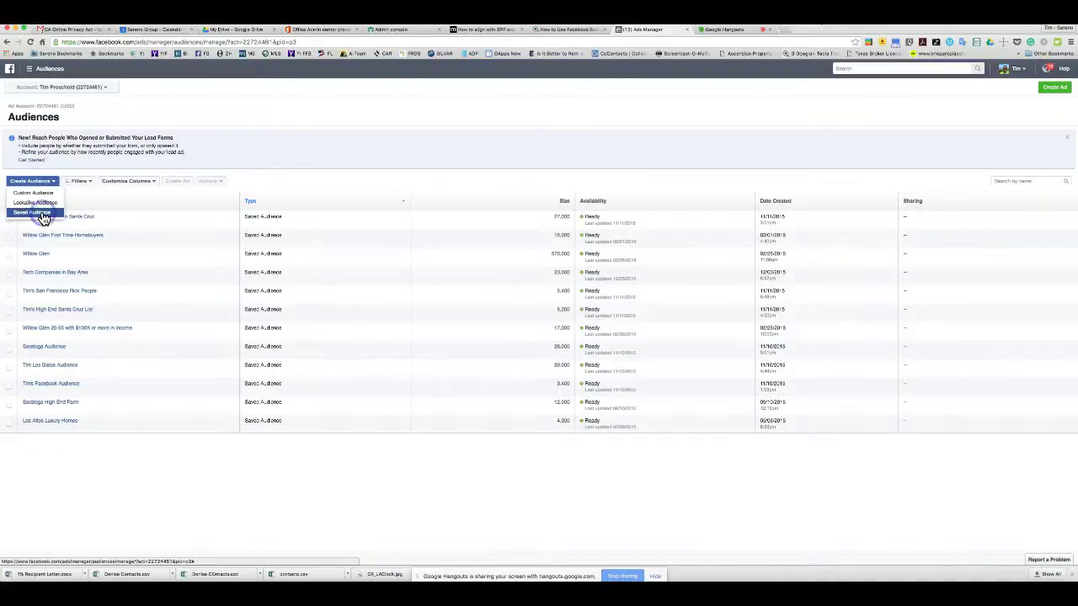
pyautogui.click(44, 216)
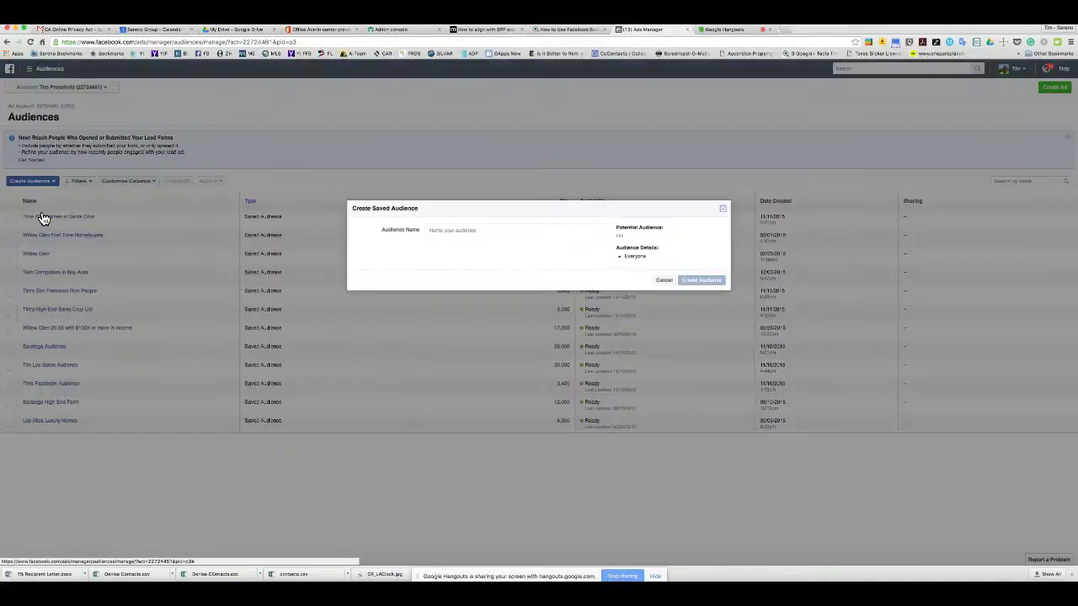
pyautogui.click(459, 229)
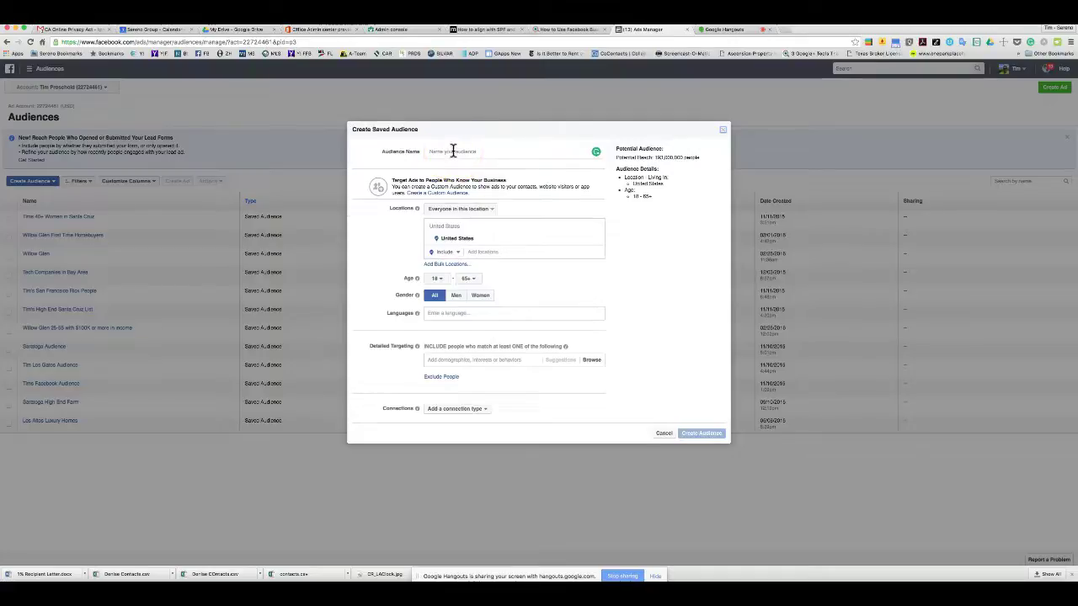
pyautogui.click(453, 151)
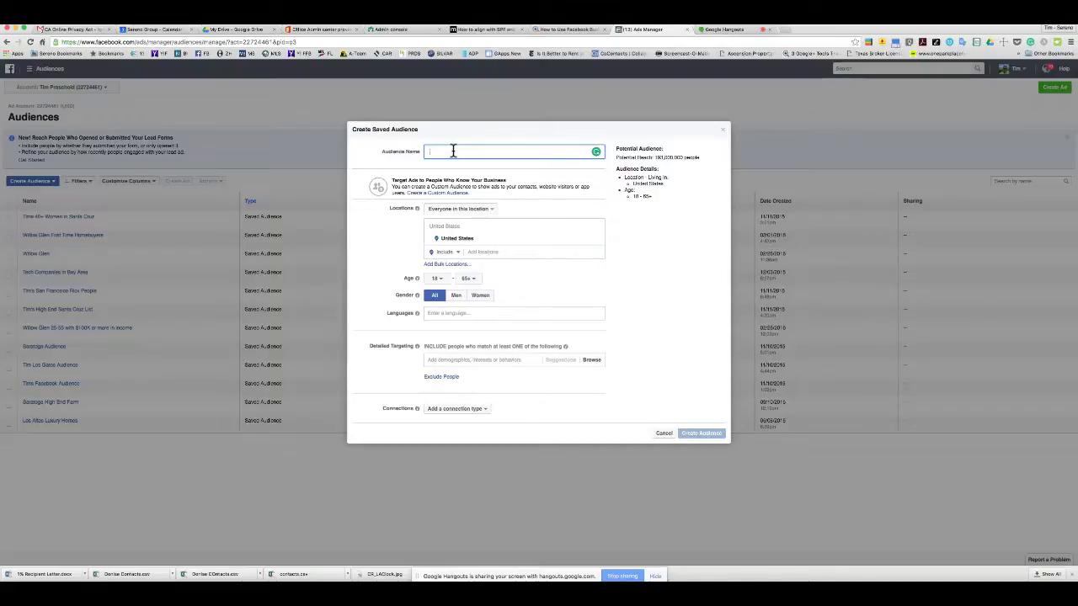
pyautogui.write('Los Gatos')
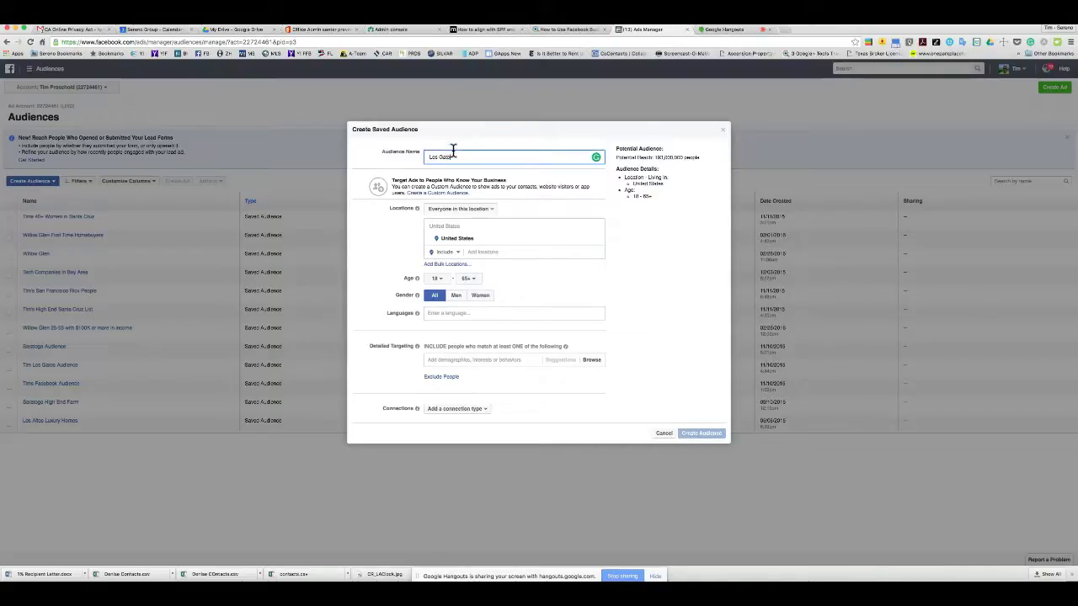
pyautogui.write(' High Net Worth')
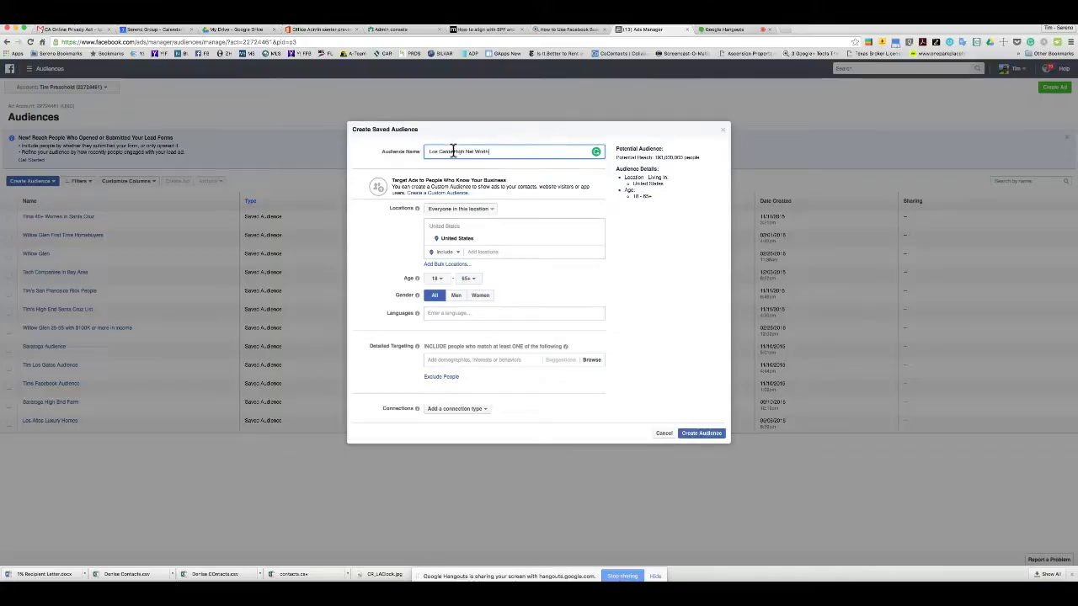
pyautogui.click(555, 192)
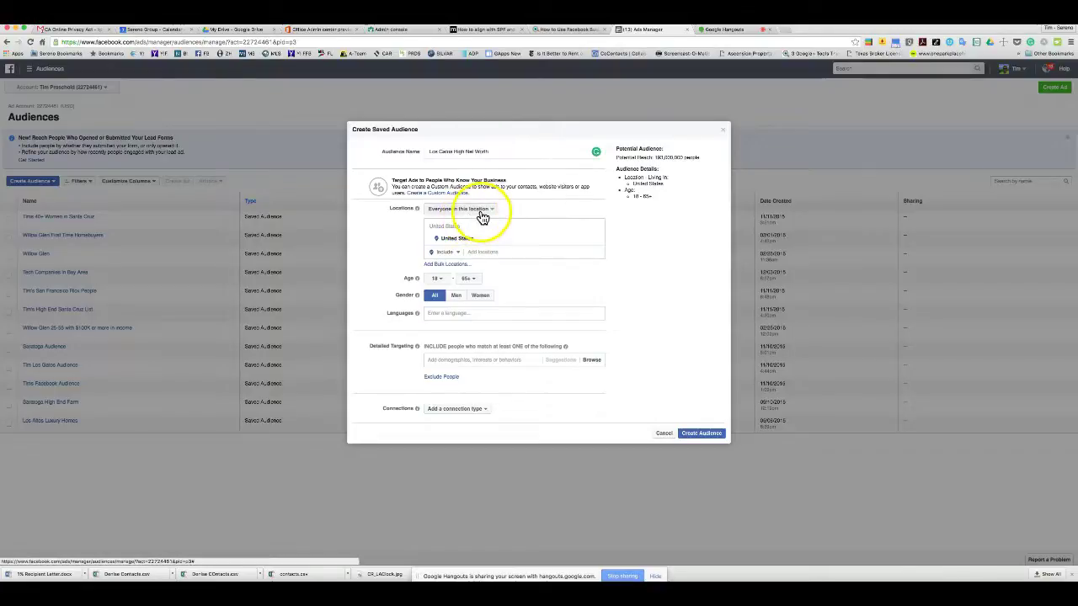
# Set the audience location to Los Gatos, California and limit it to the current city only
pyautogui.click(484, 252)
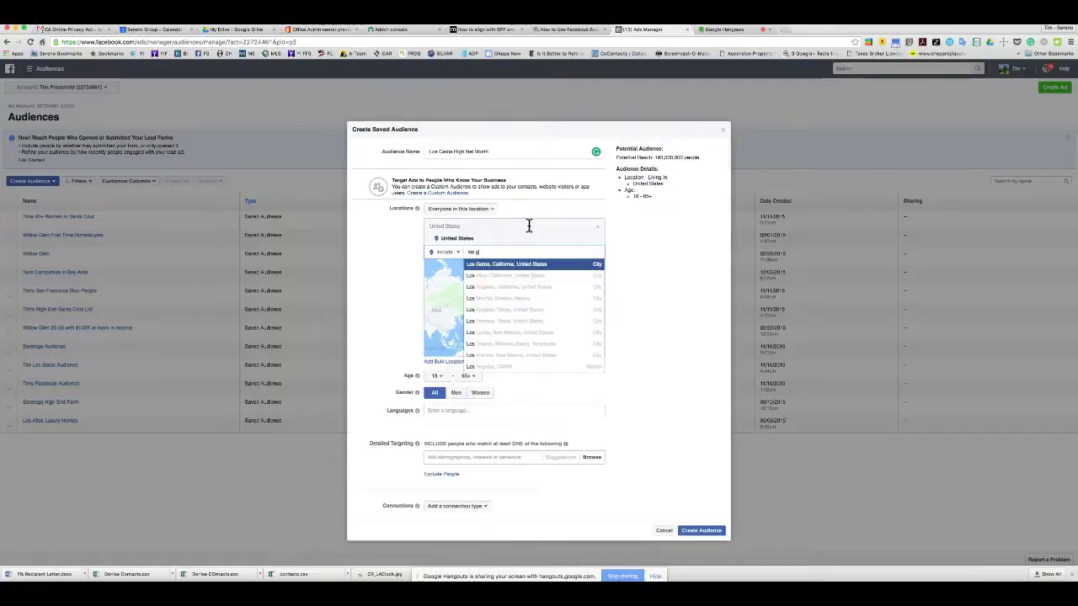
pyautogui.write('los gatos')
pyautogui.click(597, 268)
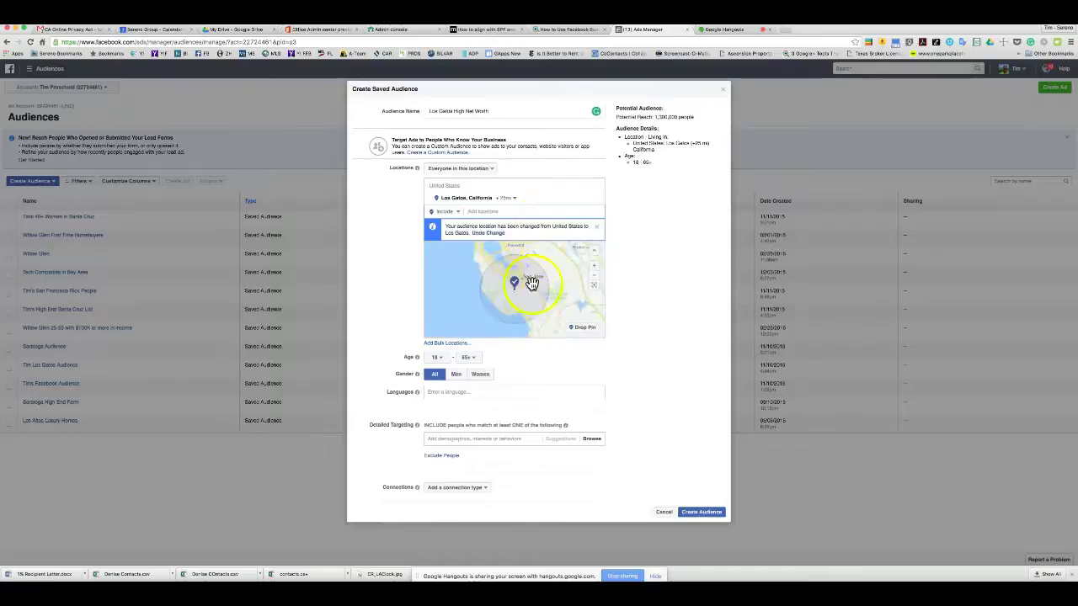
pyautogui.click(508, 198)
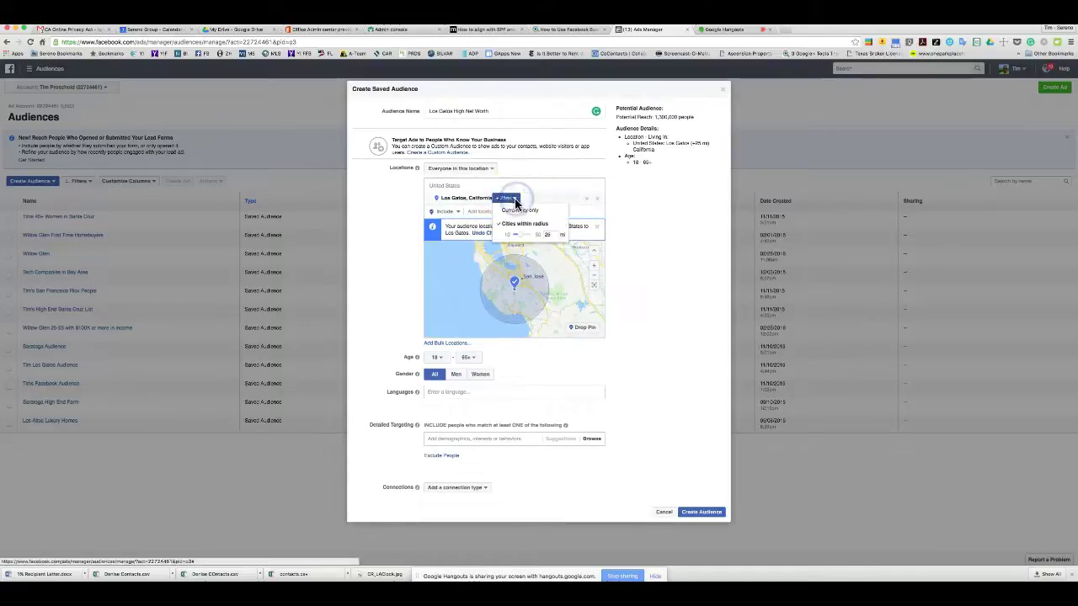
pyautogui.click(518, 211)
pyautogui.click(606, 228)
# Add Monte Sereno, California as a second included location and dismiss the location change notice
pyautogui.click(491, 210)
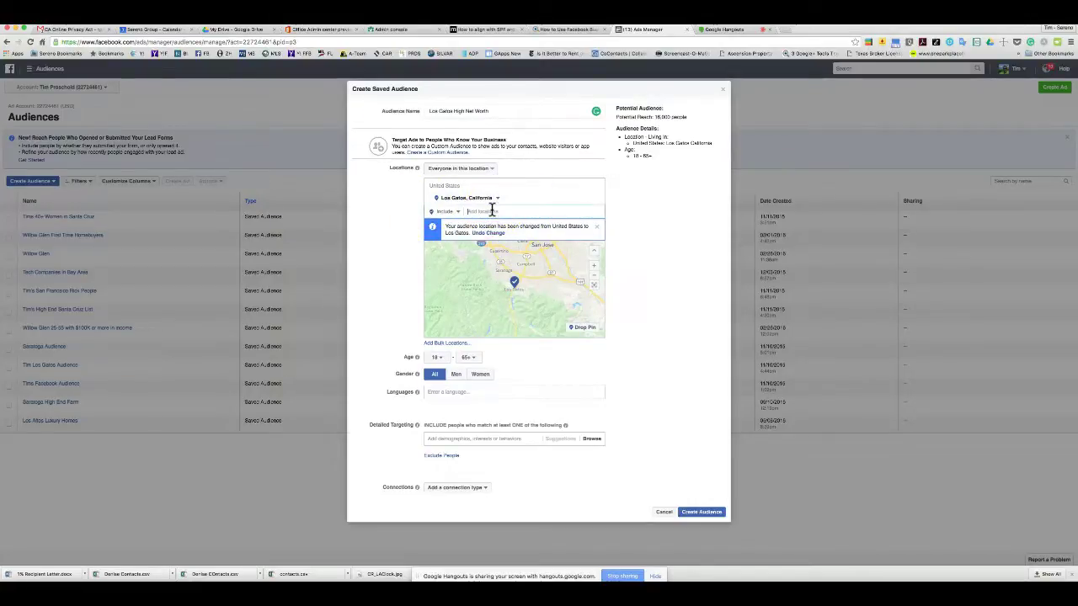
pyautogui.write('monte sereno')
pyautogui.click(475, 224)
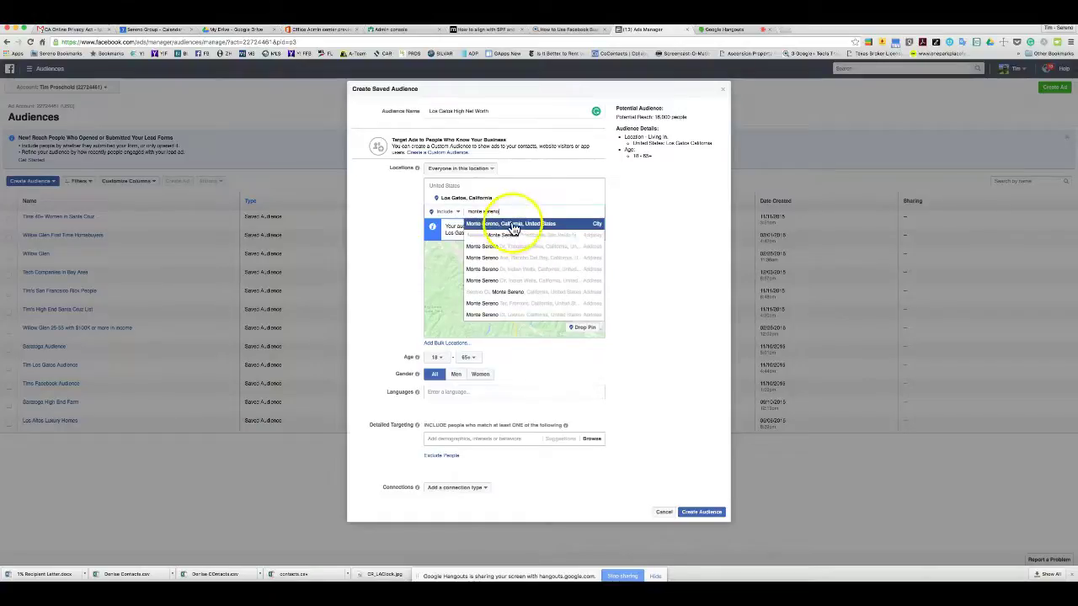
pyautogui.click(521, 214)
pyautogui.click(534, 228)
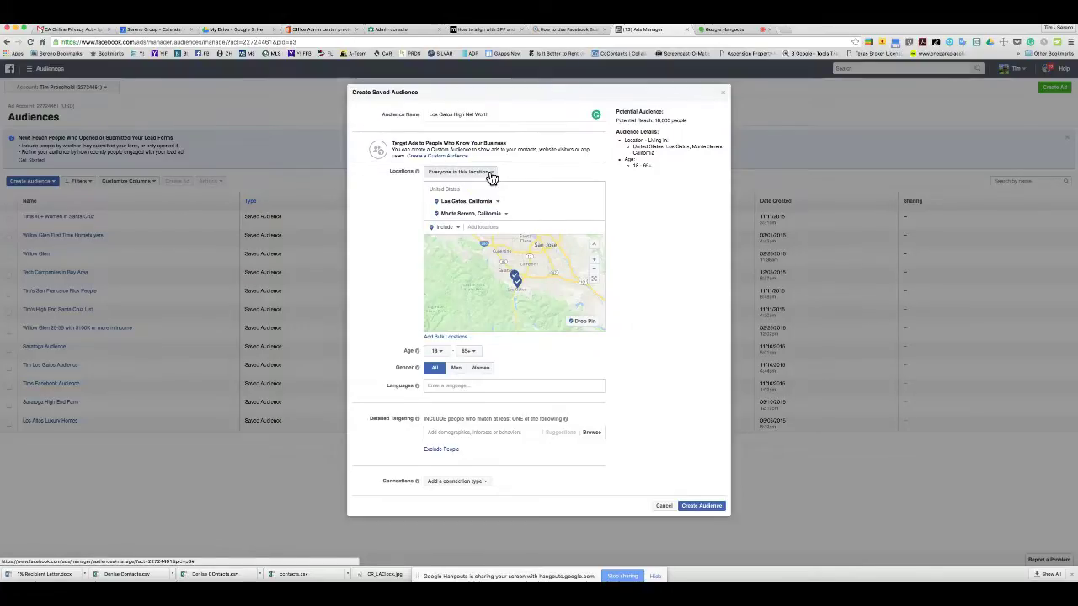
# Restrict the location targeting to people who live in this location
pyautogui.click(492, 173)
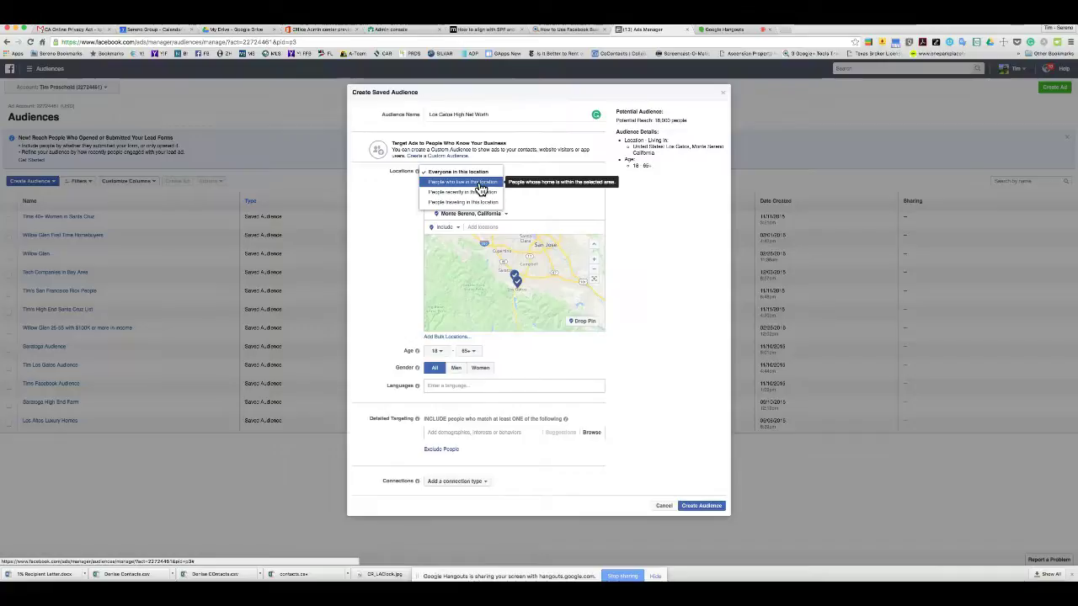
pyautogui.click(469, 189)
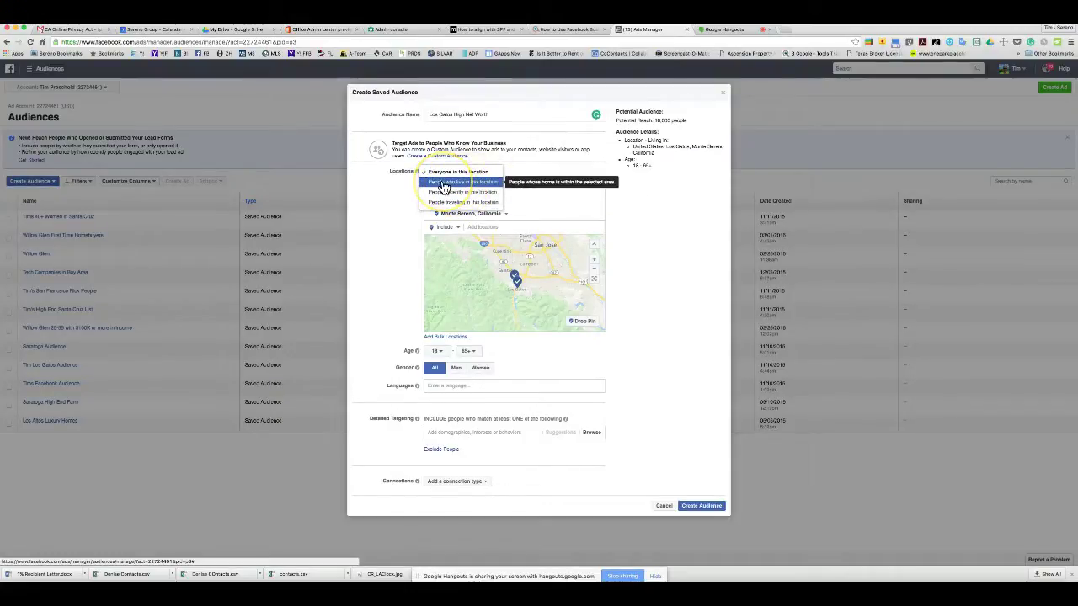
pyautogui.click(444, 187)
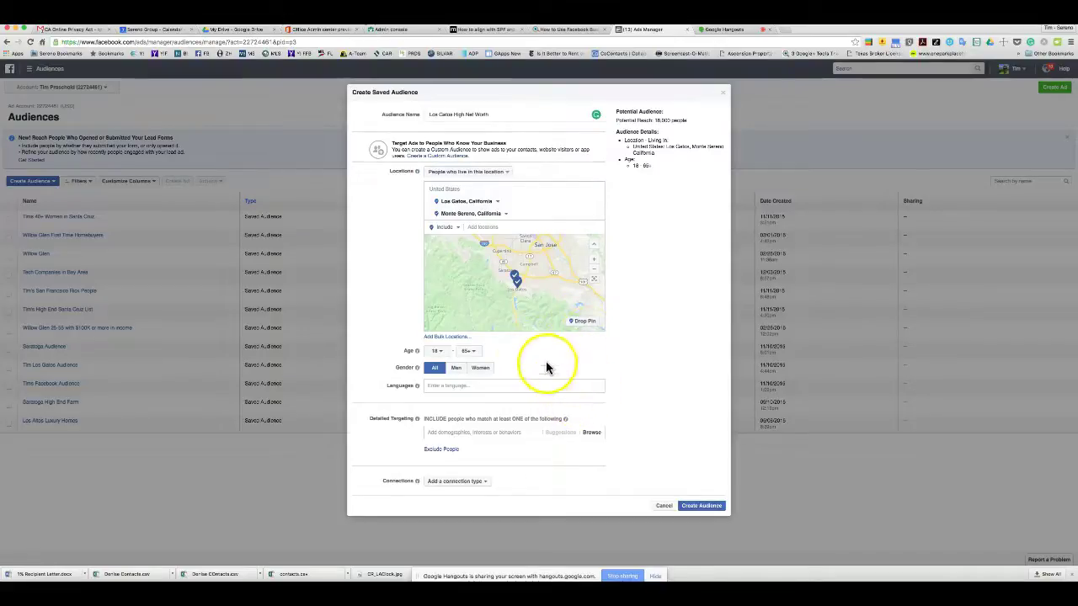
# Set the audience's minimum age to 30 and keep all genders included
pyautogui.click(437, 351)
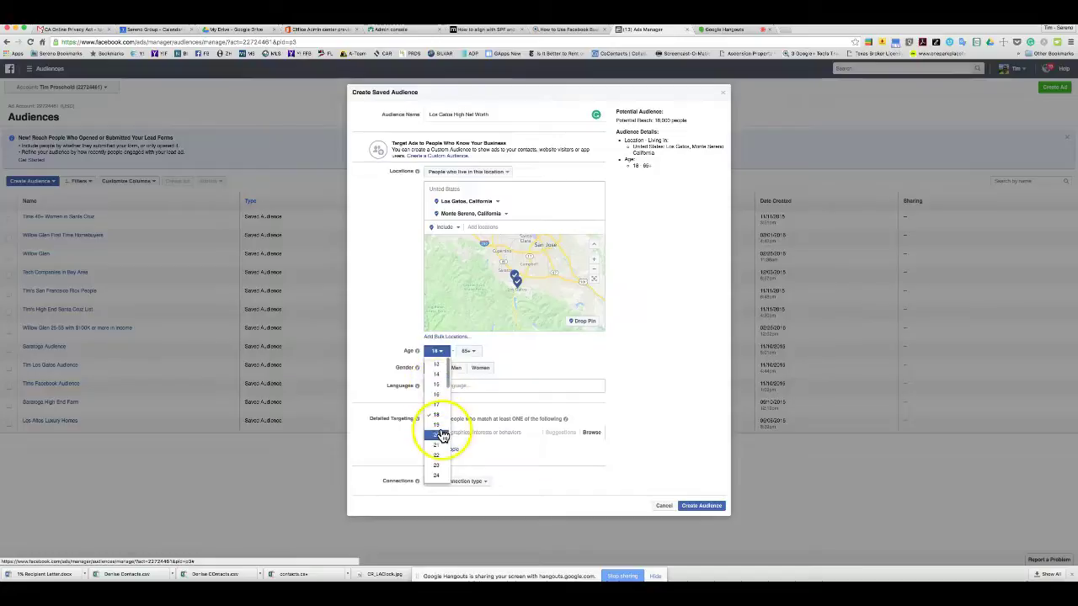
pyautogui.scroll(-3, 439, 446)
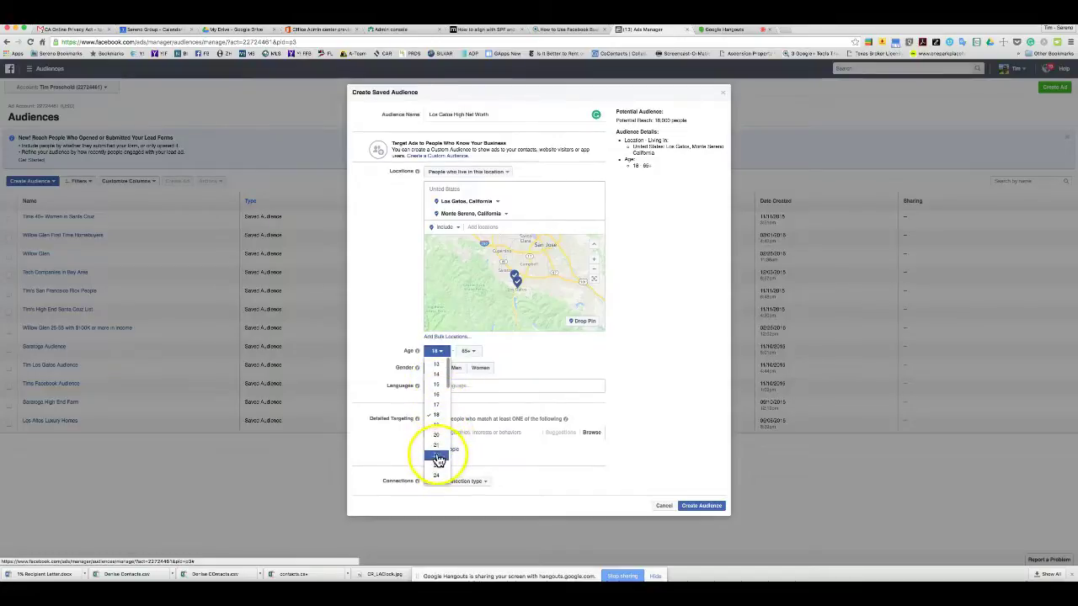
pyautogui.moveTo(439, 457)
pyautogui.mouseDown()
pyautogui.moveTo(439, 435)
pyautogui.moveTo(435, 467)
pyautogui.mouseUp()
pyautogui.click(479, 358)
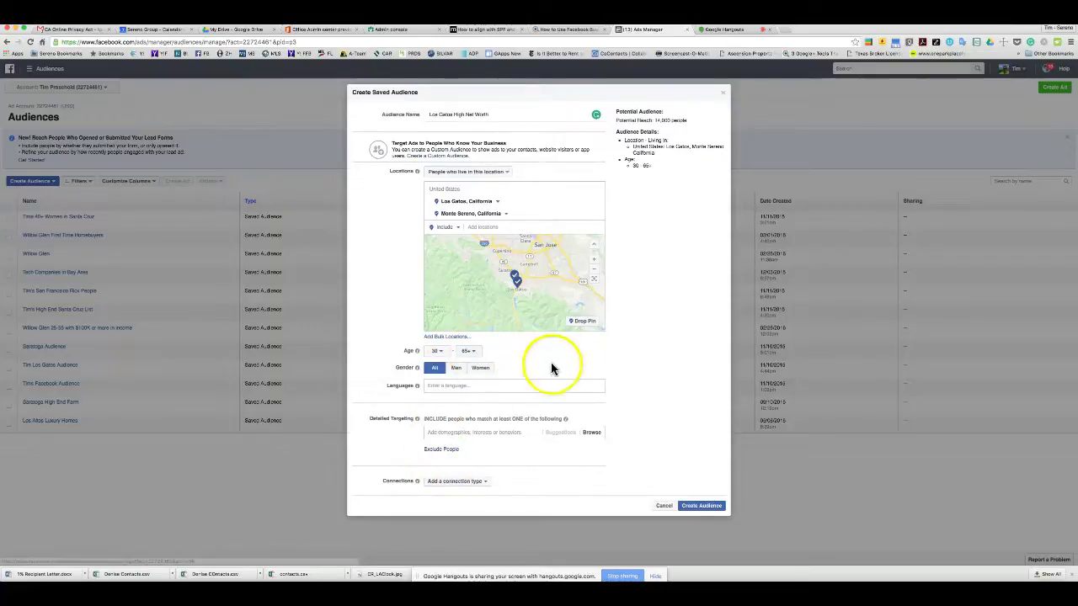
pyautogui.scroll(-1, 524, 361)
pyautogui.scroll(1, 525, 361)
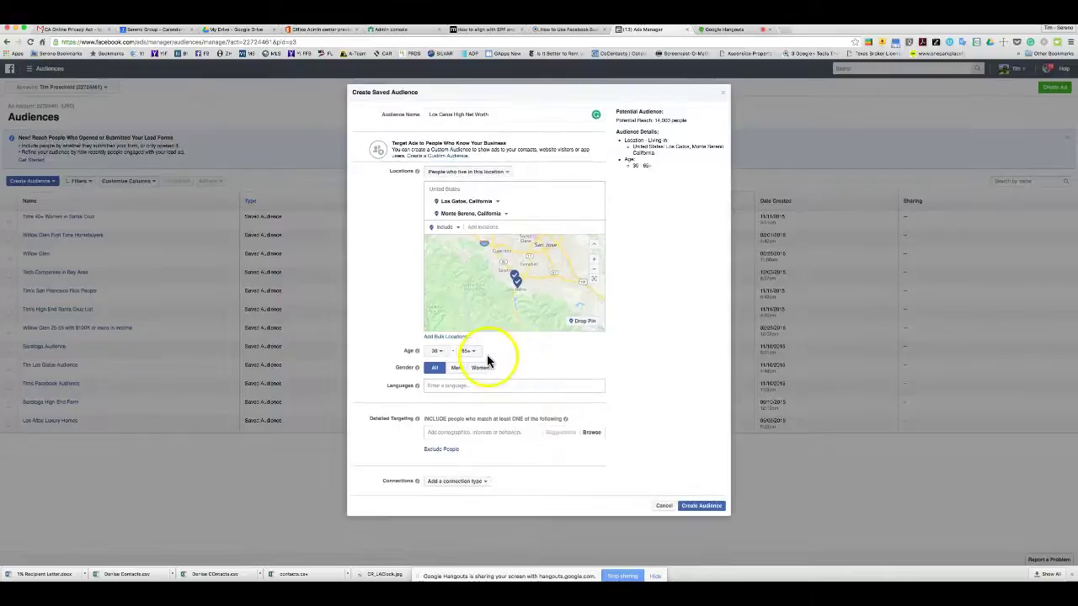
pyautogui.click(436, 367)
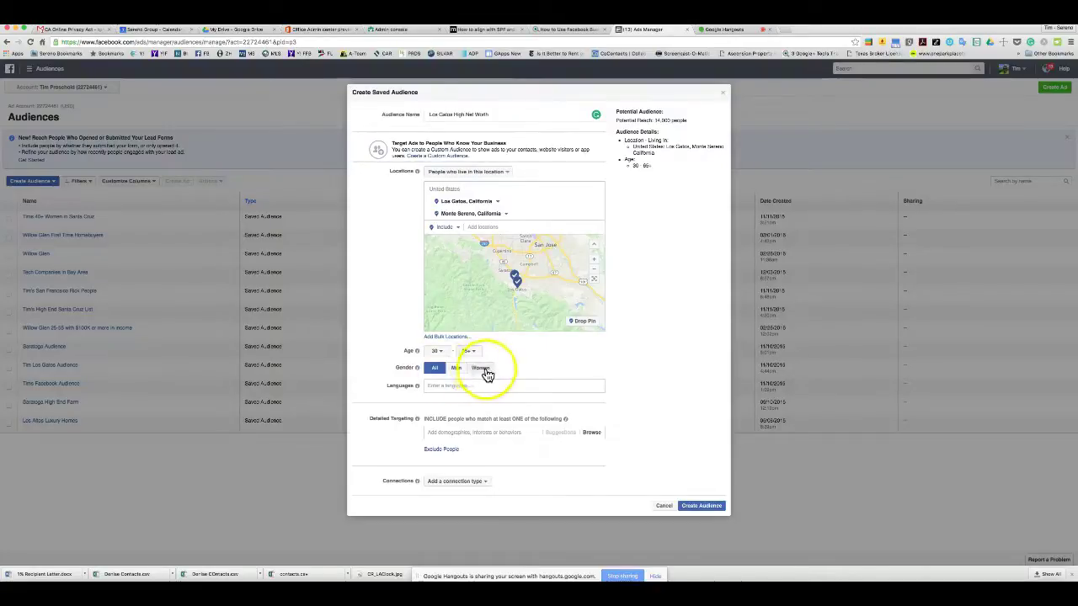
# Check the language field and read the explanation of detailed targeting
pyautogui.click(430, 386)
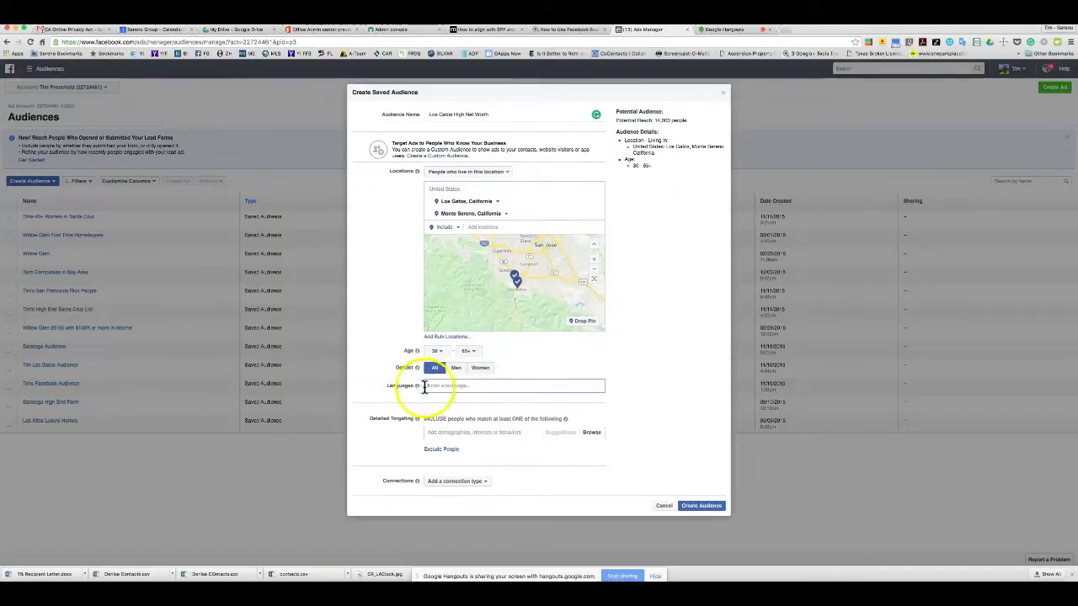
pyautogui.moveTo(417, 389)
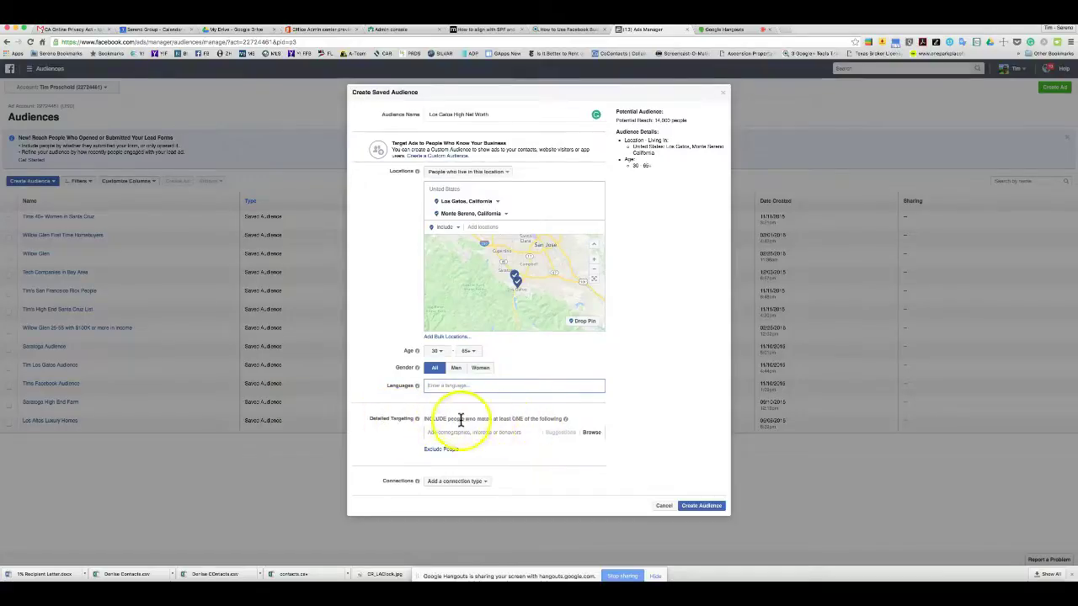
pyautogui.moveTo(416, 424)
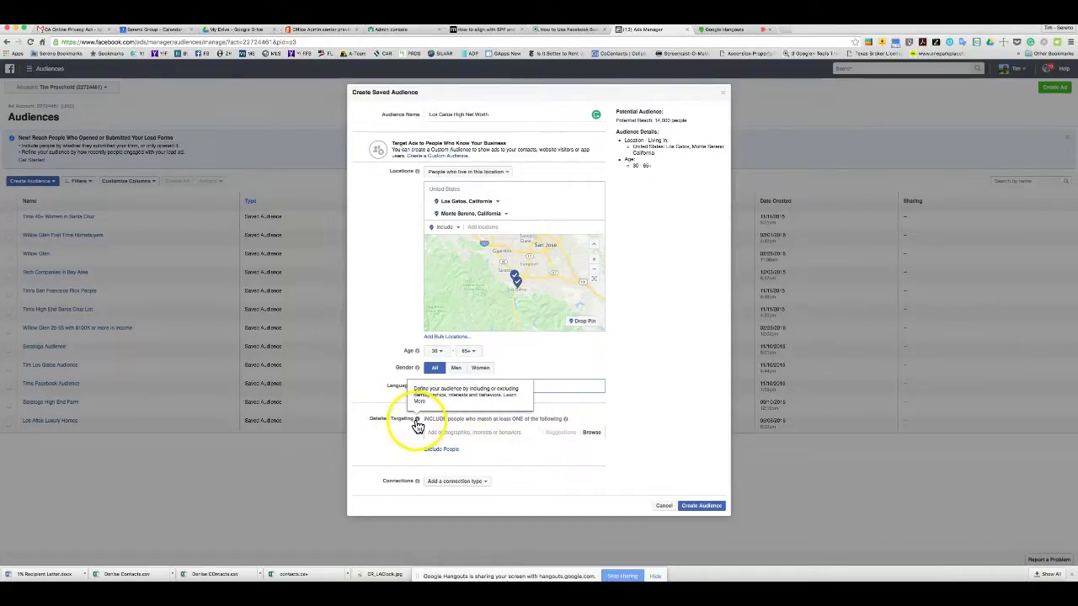
# Browse the demographic targeting categories, examining the education level and ethnic affinity options
pyautogui.click(443, 432)
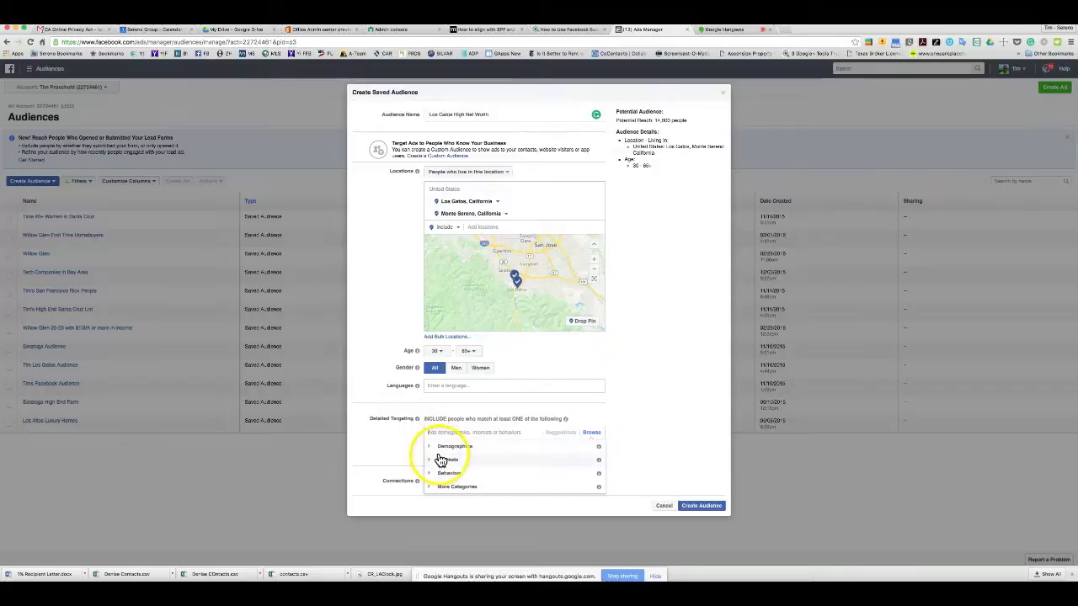
pyautogui.click(429, 446)
pyautogui.click(467, 460)
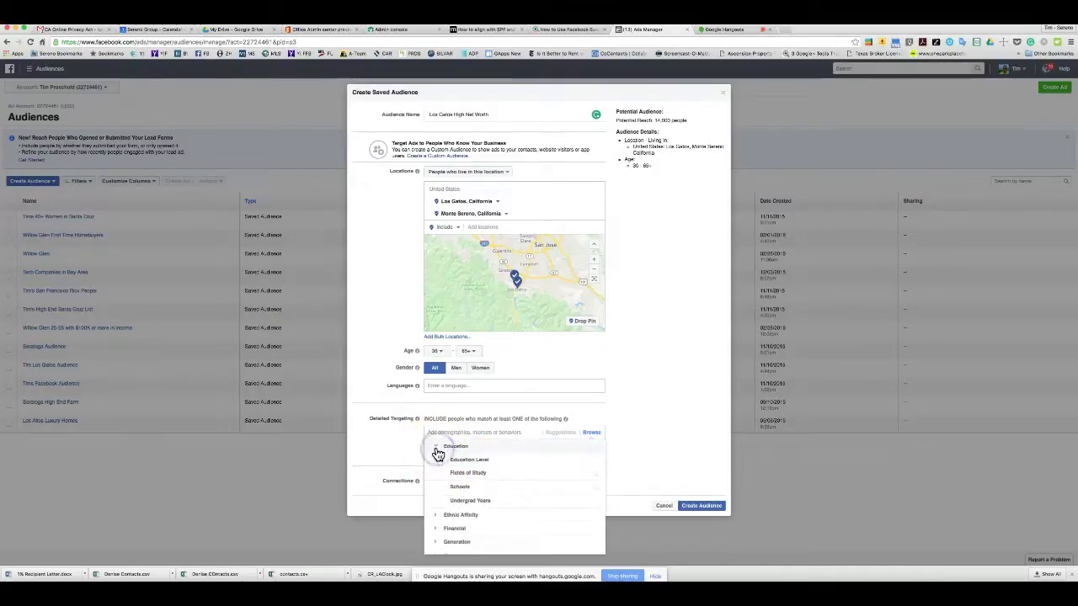
pyautogui.click(442, 462)
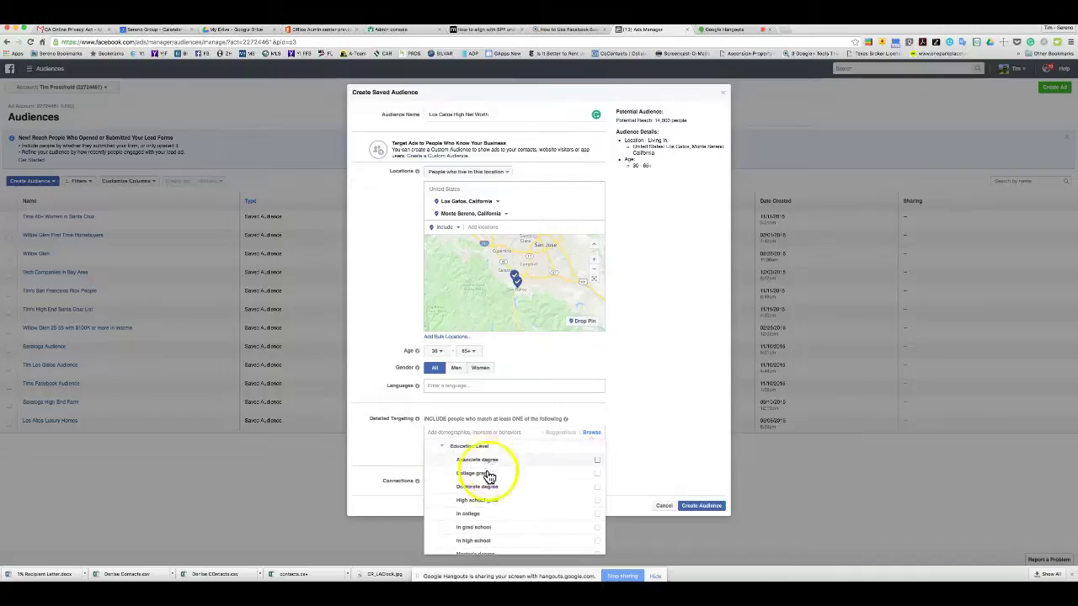
pyautogui.click(446, 447)
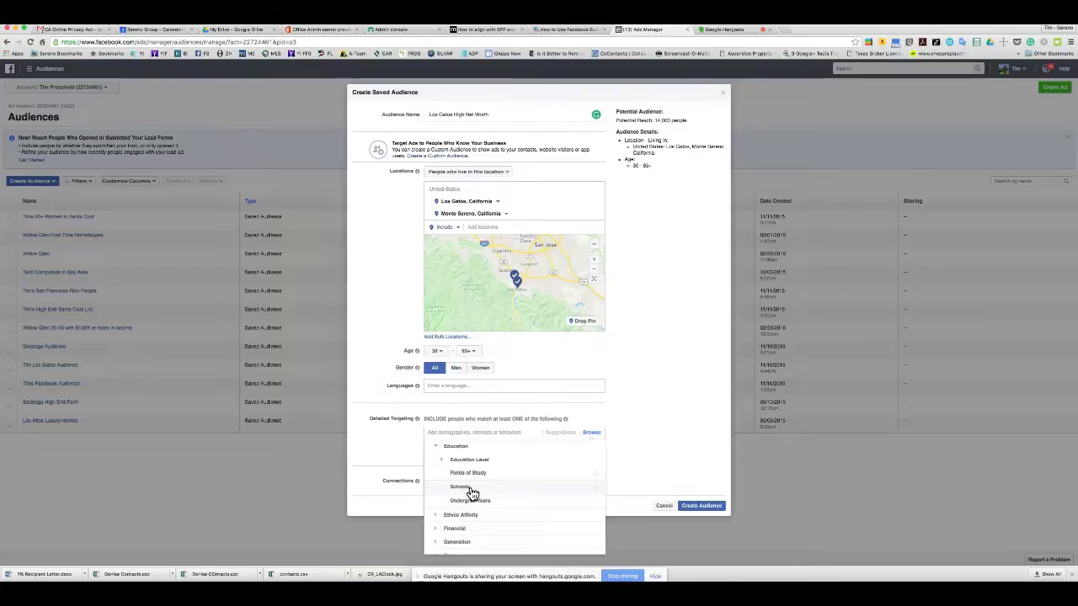
pyautogui.scroll(-3, 468, 486)
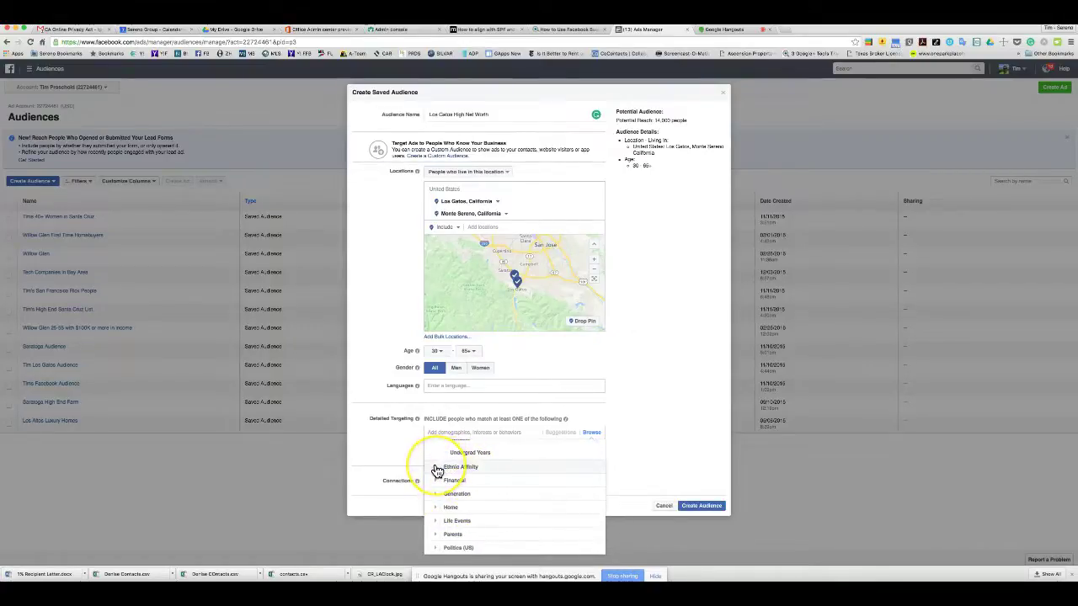
pyautogui.click(437, 470)
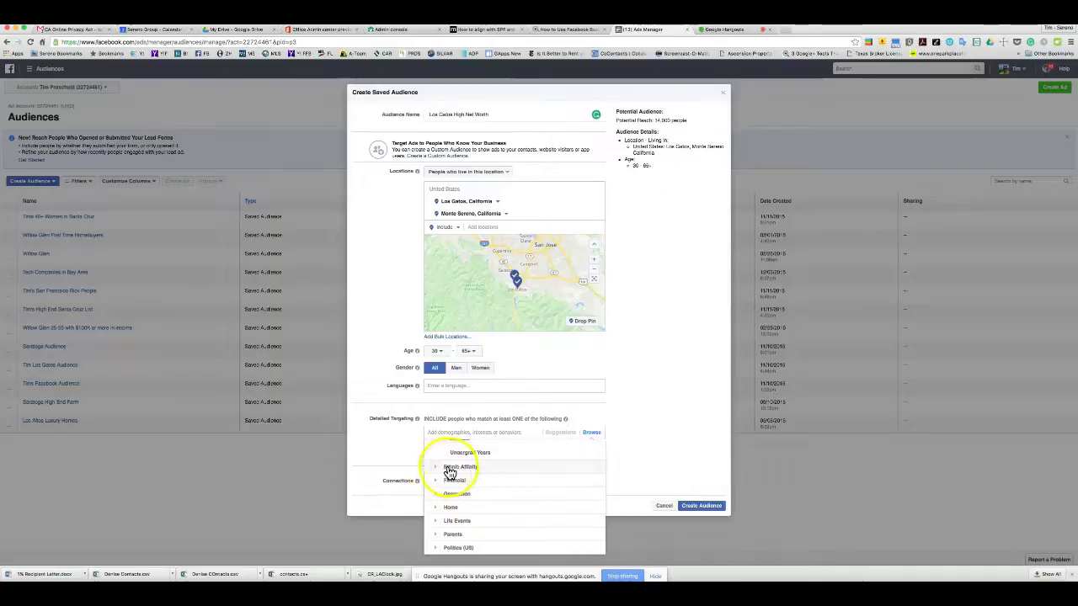
pyautogui.click(436, 470)
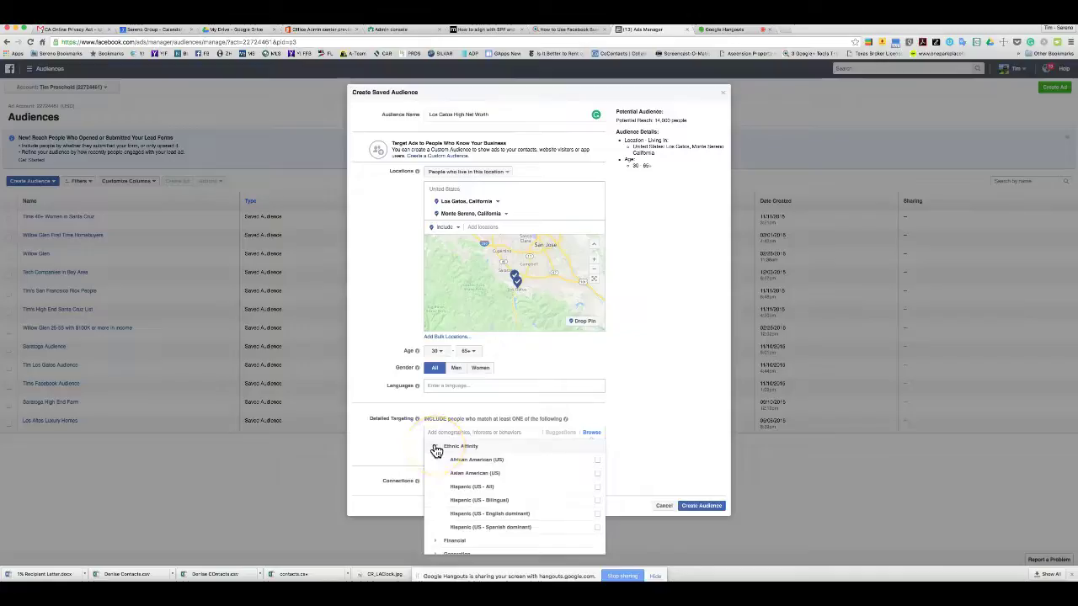
pyautogui.click(436, 452)
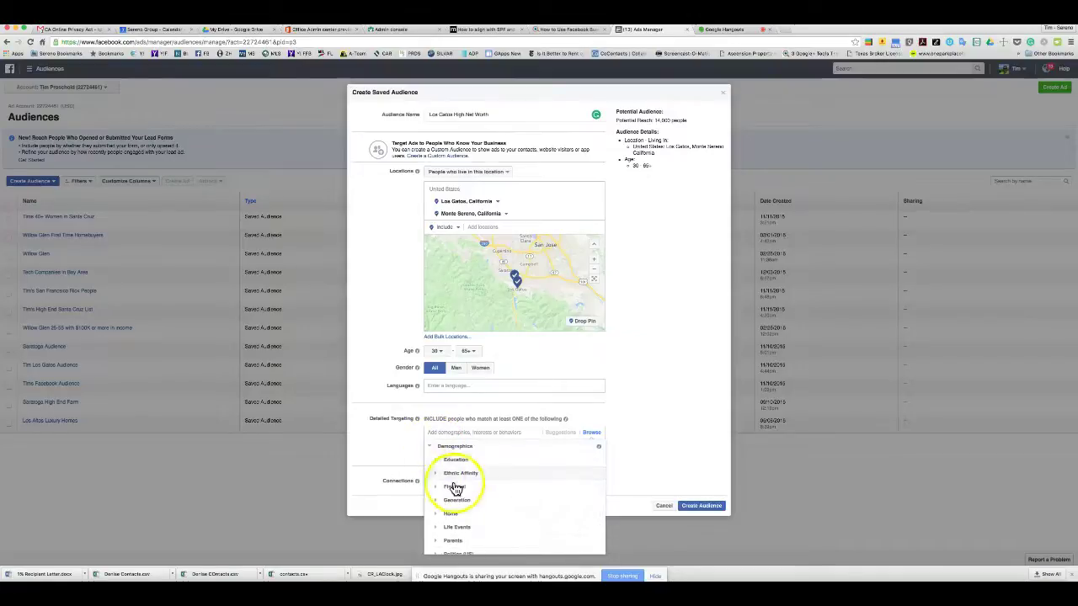
# Target the financial net worth ranges $200,000 - $500,000, $500,000 - $750,000 and $1,000,000 - $2,000,000
pyautogui.click(436, 488)
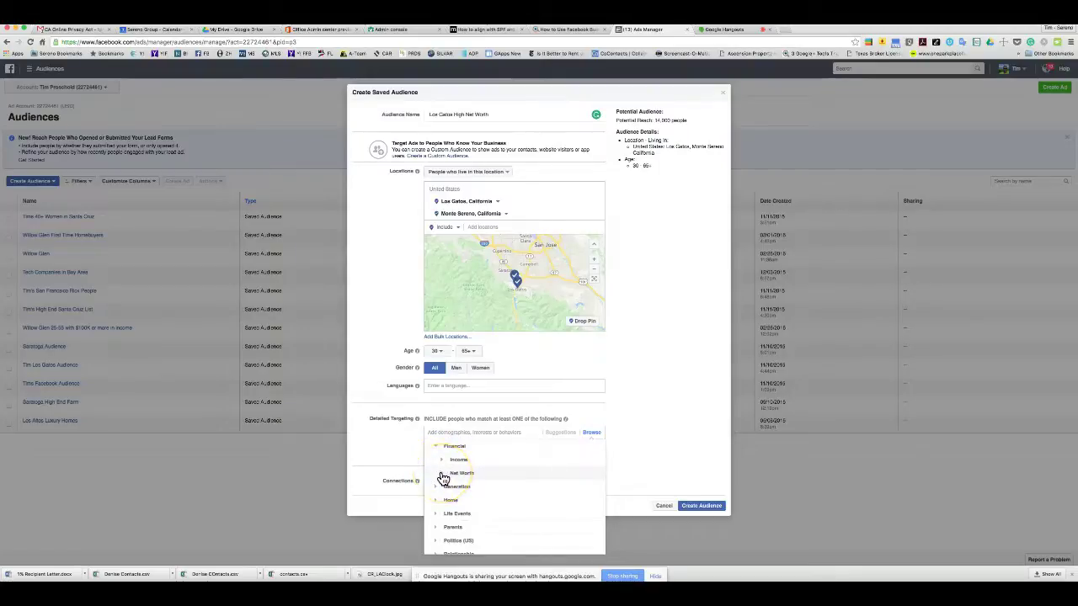
pyautogui.click(442, 476)
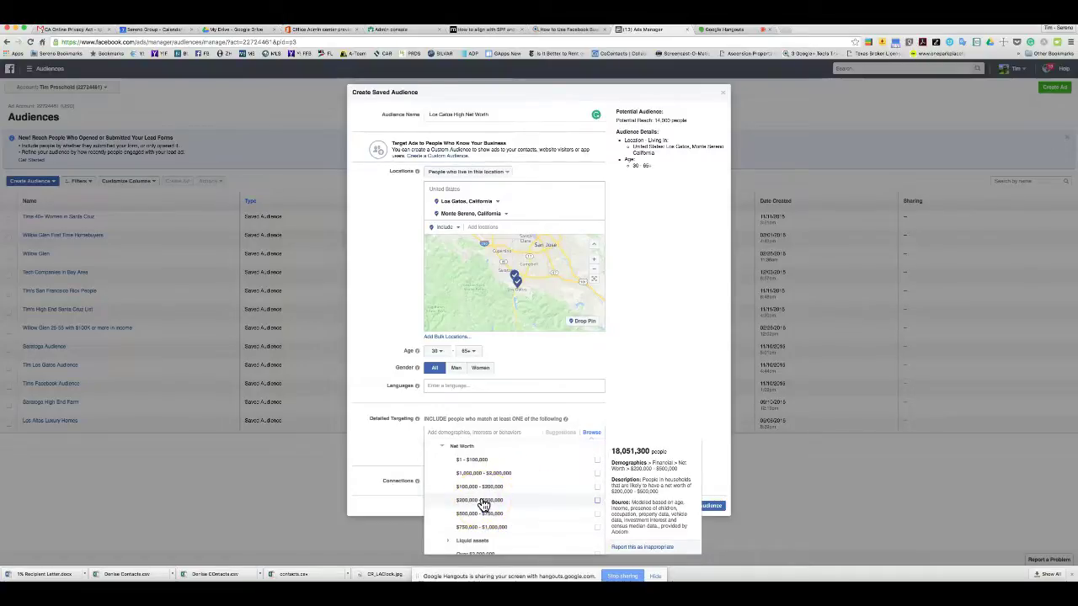
pyautogui.scroll(-1, 556, 505)
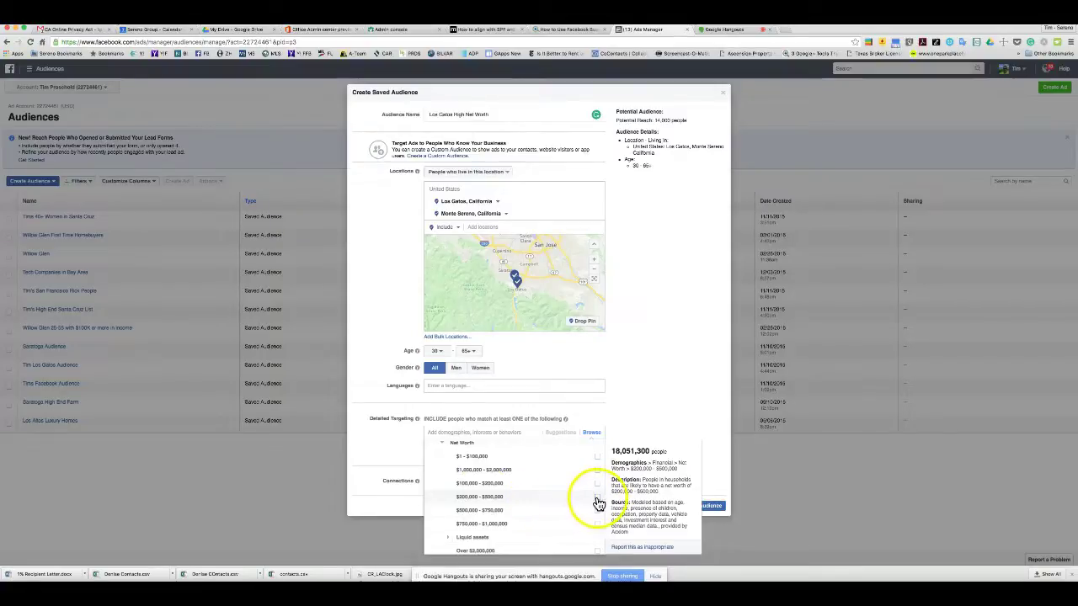
pyautogui.click(597, 498)
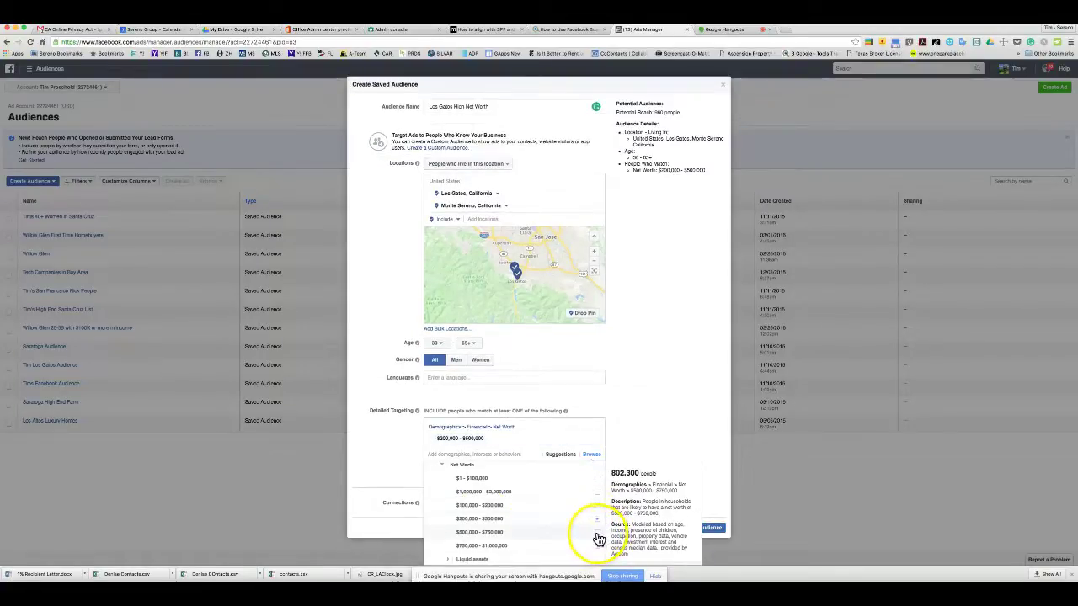
pyautogui.click(597, 533)
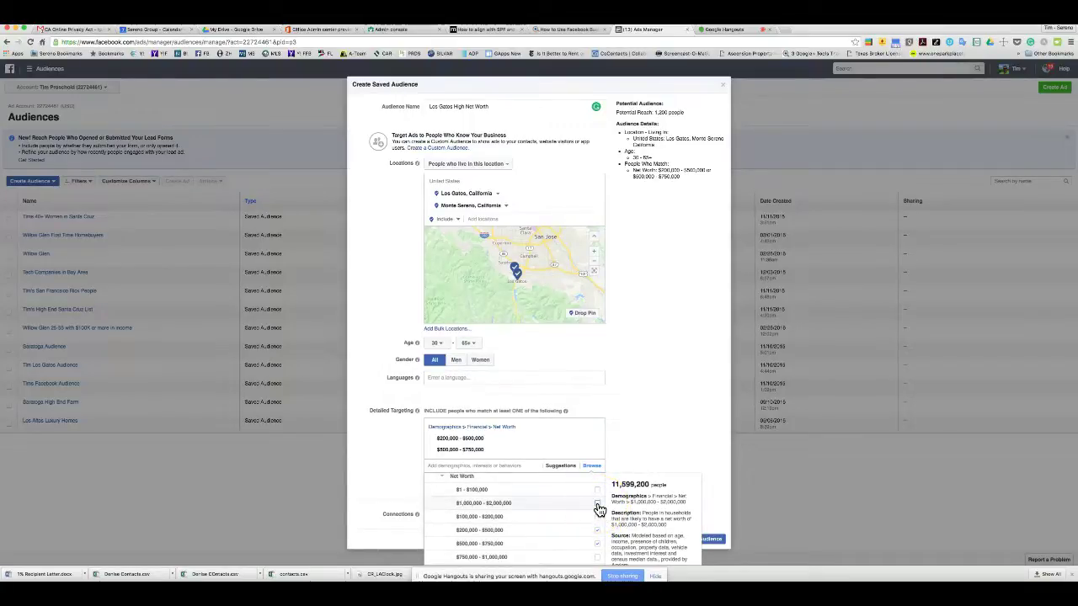
pyautogui.click(597, 504)
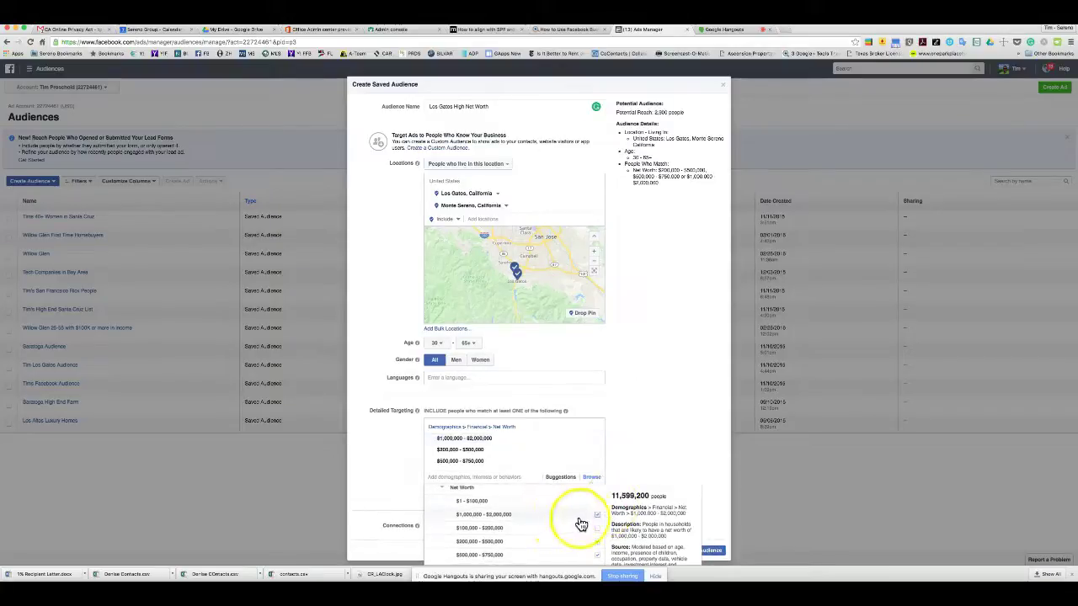
# Add the $750,000 - $1,000,000 net worth range to the detailed targeting
pyautogui.scroll(-2, 528, 523)
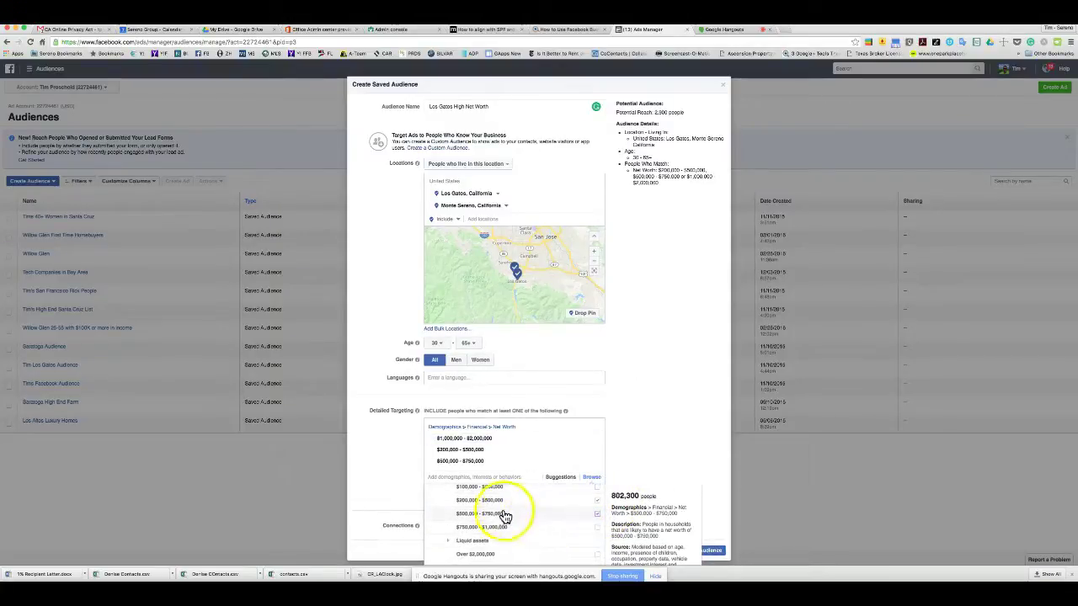
pyautogui.scroll(3, 513, 518)
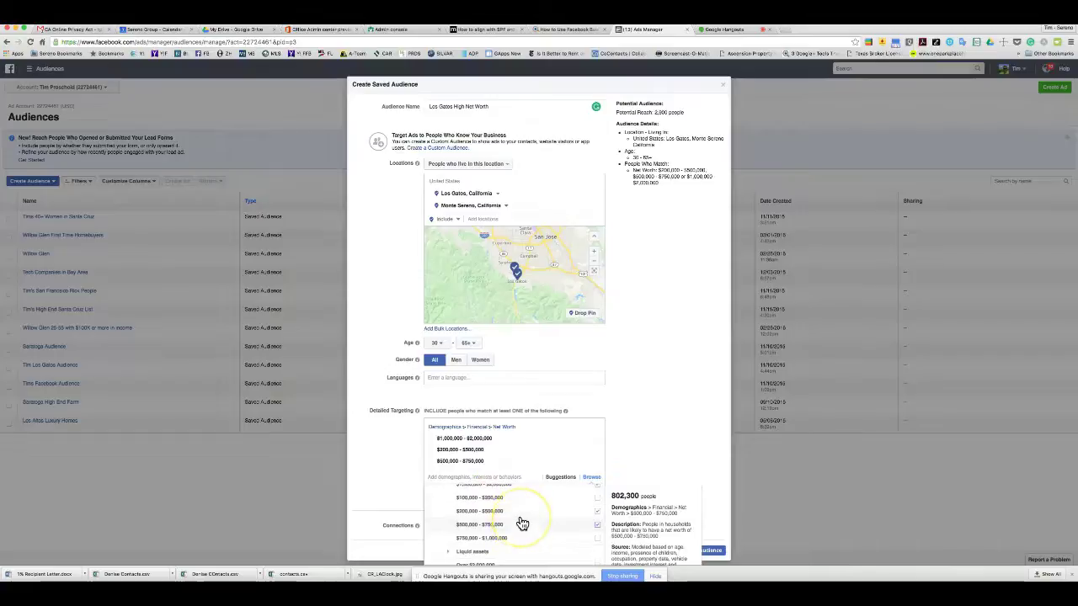
pyautogui.scroll(-2, 522, 524)
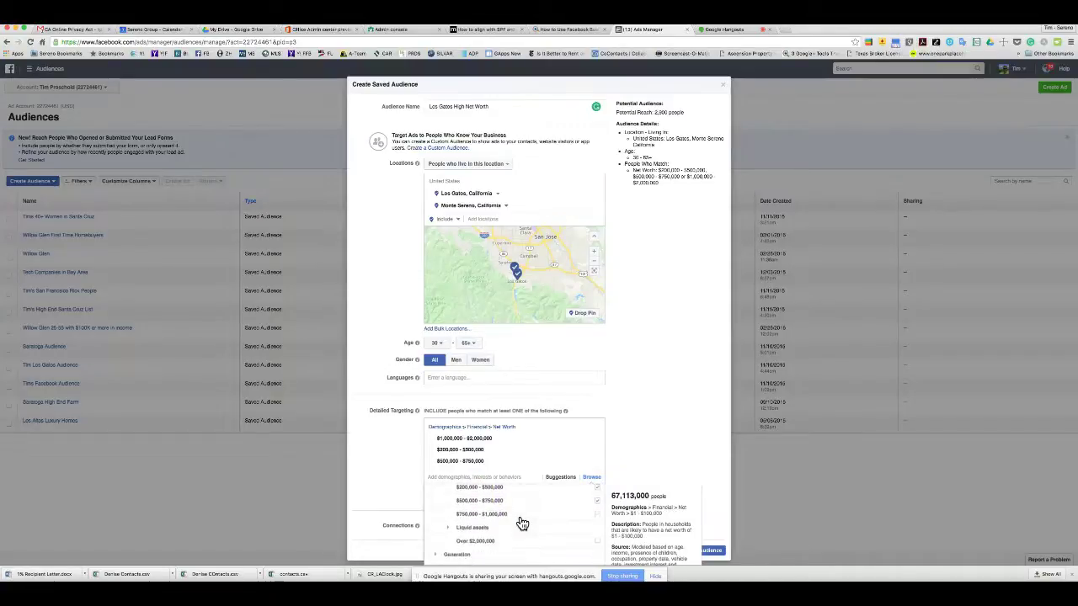
pyautogui.click(595, 541)
pyautogui.scroll(1, 543, 509)
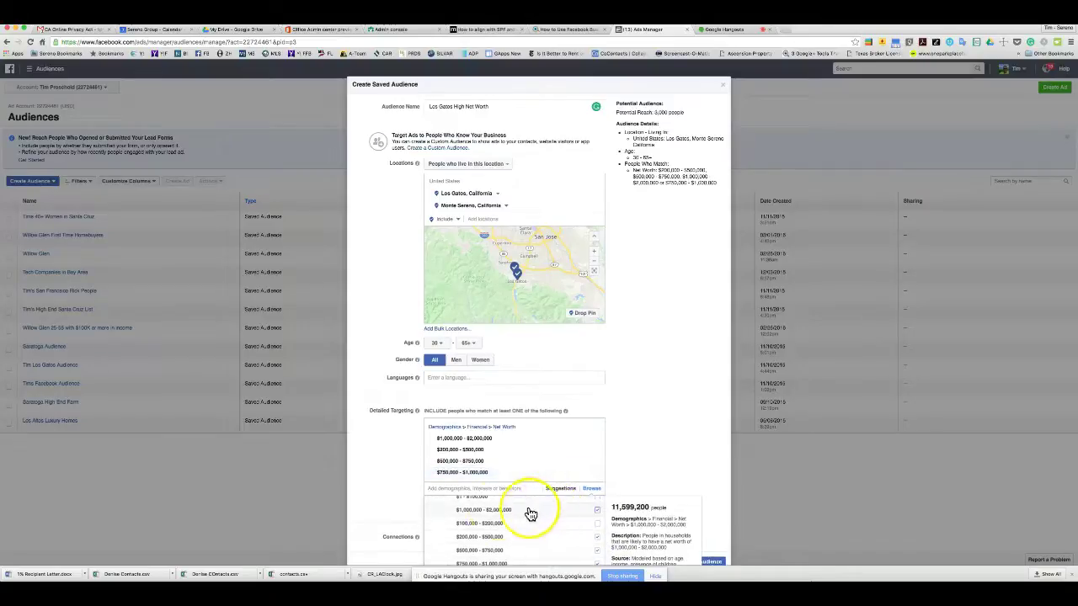
# Examine the liquid assets ranges within the net worth targeting options
pyautogui.scroll(-3, 495, 523)
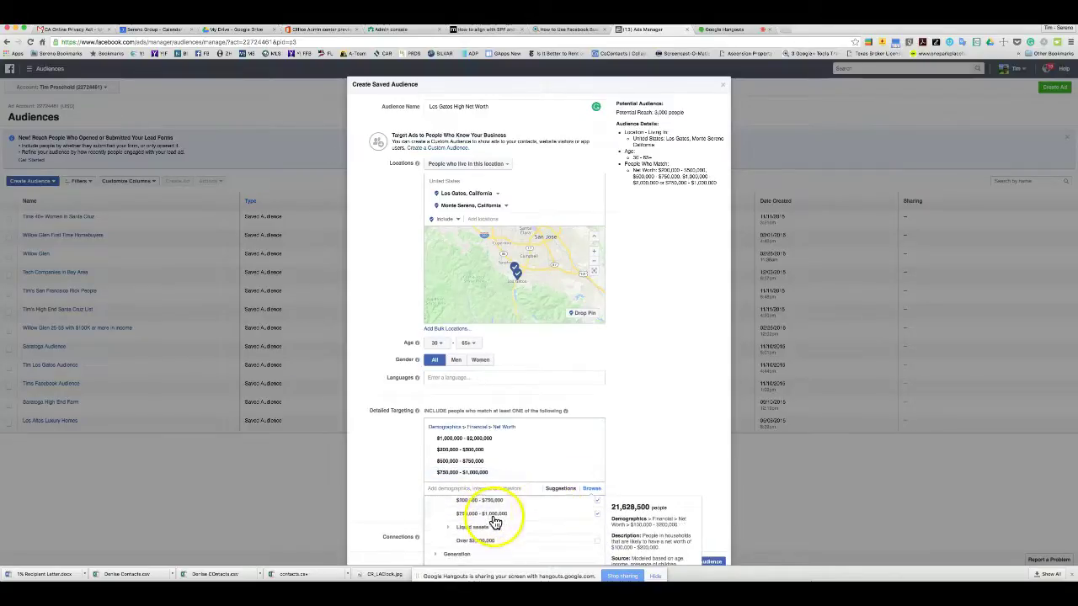
pyautogui.click(448, 517)
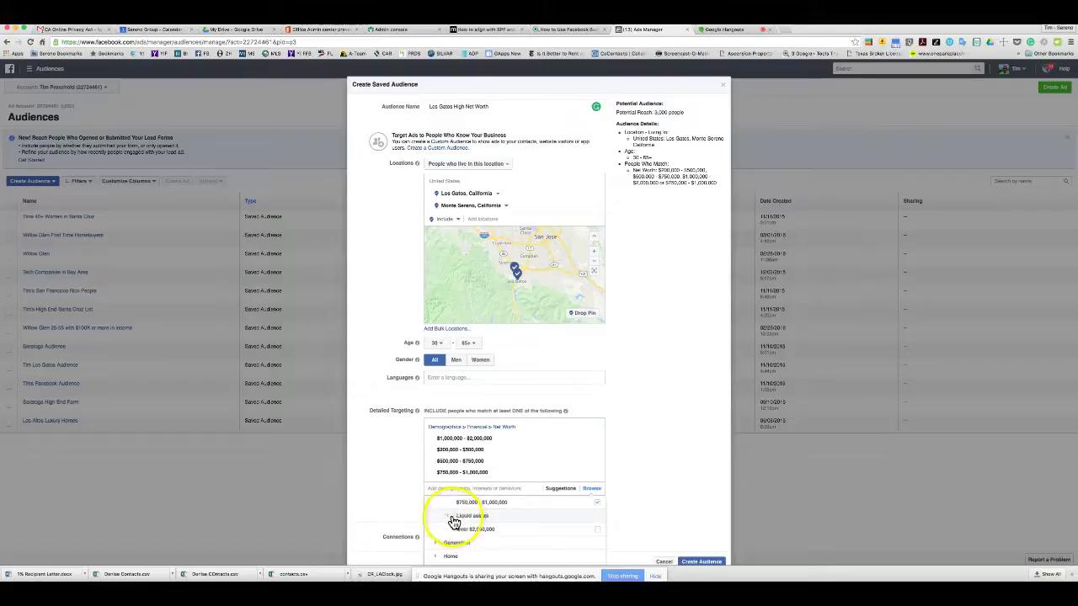
pyautogui.scroll(-2, 493, 527)
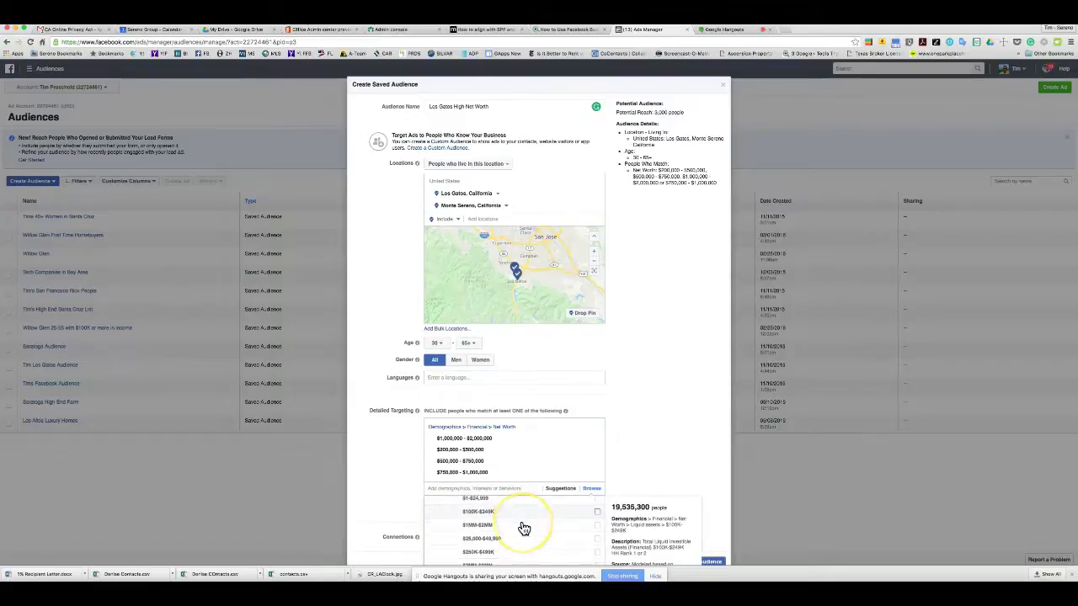
pyautogui.click(570, 534)
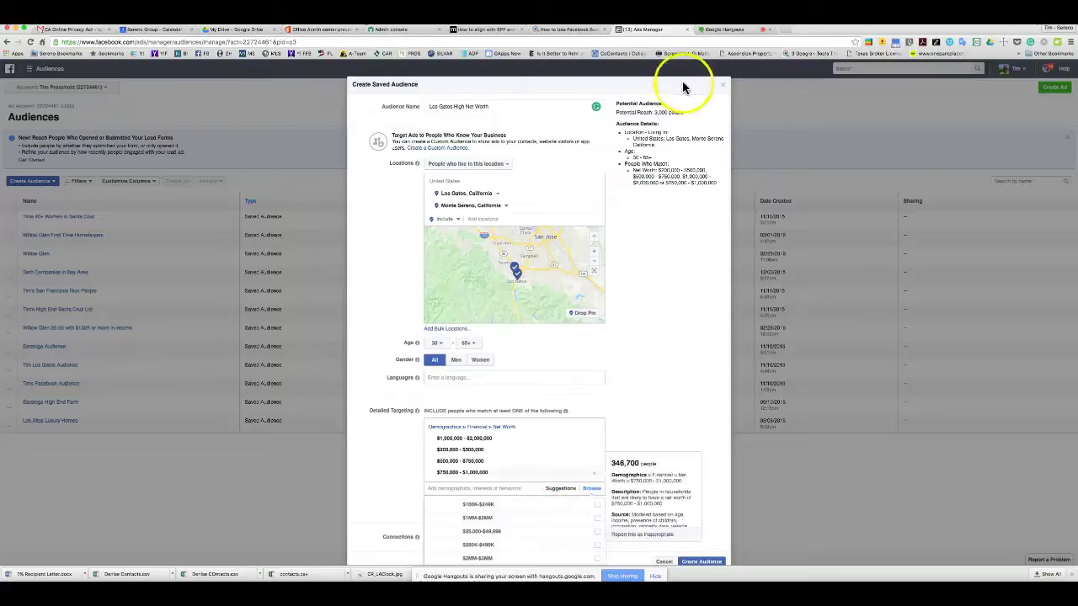
# Check the audience's potential reach and review the selected net worth ranges
pyautogui.click(616, 116)
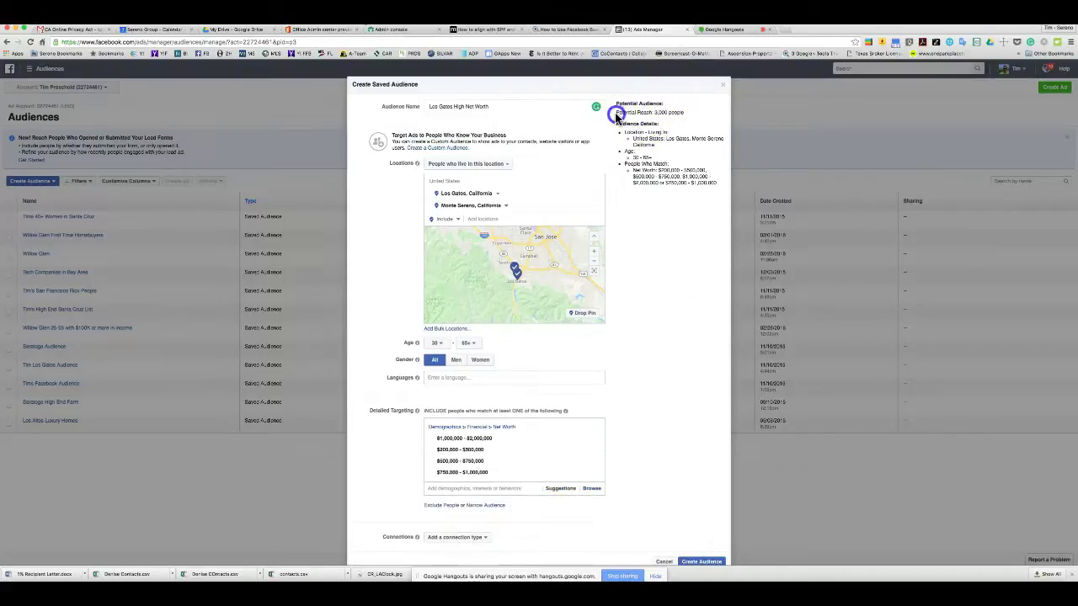
pyautogui.moveTo(666, 115); pyautogui.dragTo(694, 115)
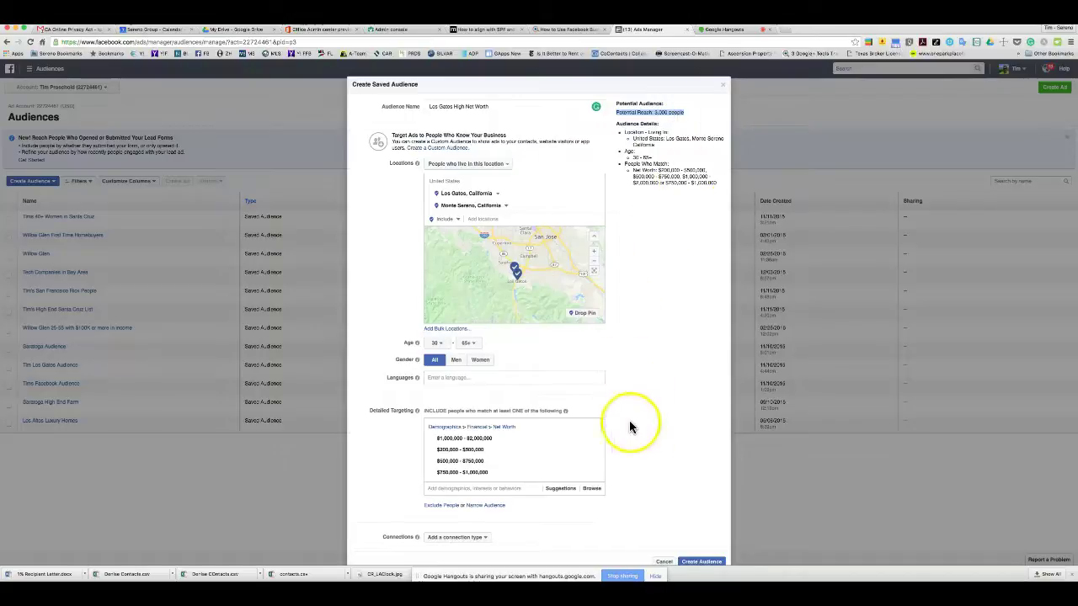
pyautogui.moveTo(530, 433)
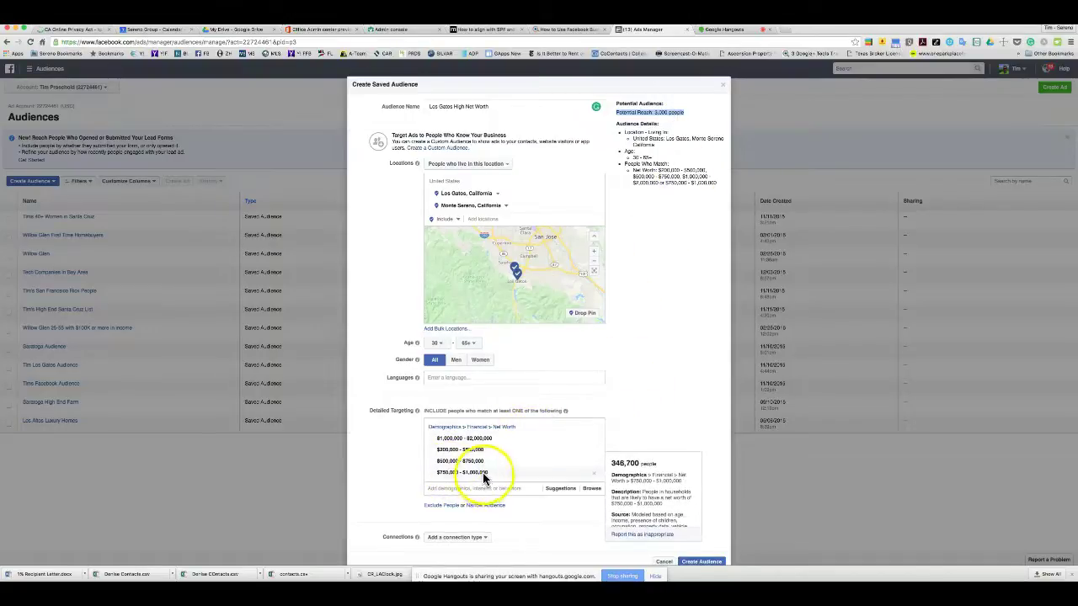
pyautogui.scroll(-1, 482, 472)
pyautogui.click(645, 392)
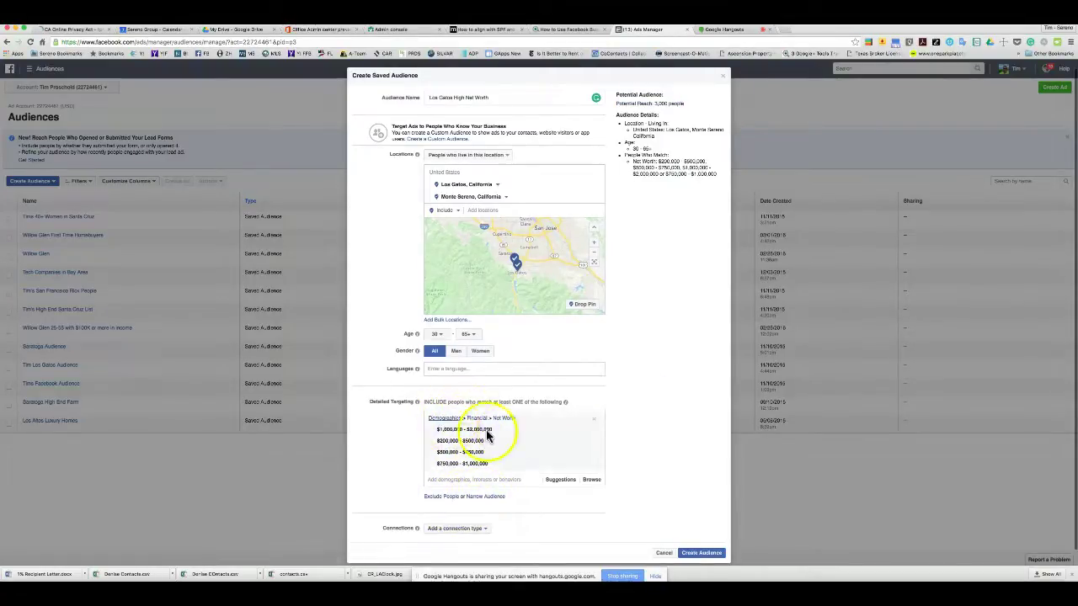
# Narrow the audience with an additional must-also-match condition and show its targeting categories
pyautogui.click(480, 497)
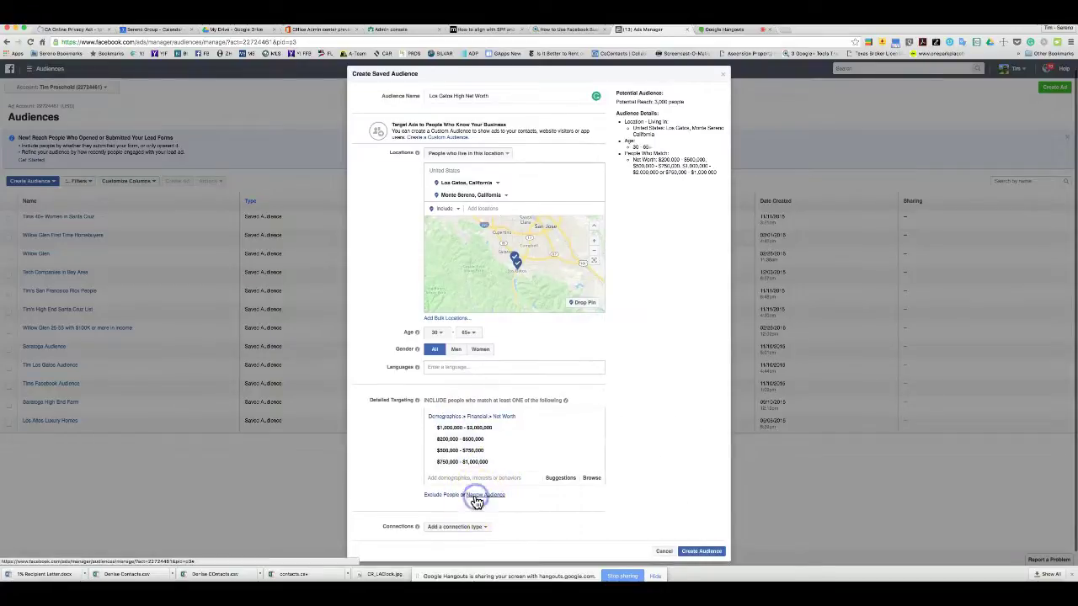
pyautogui.scroll(-1, 421, 493)
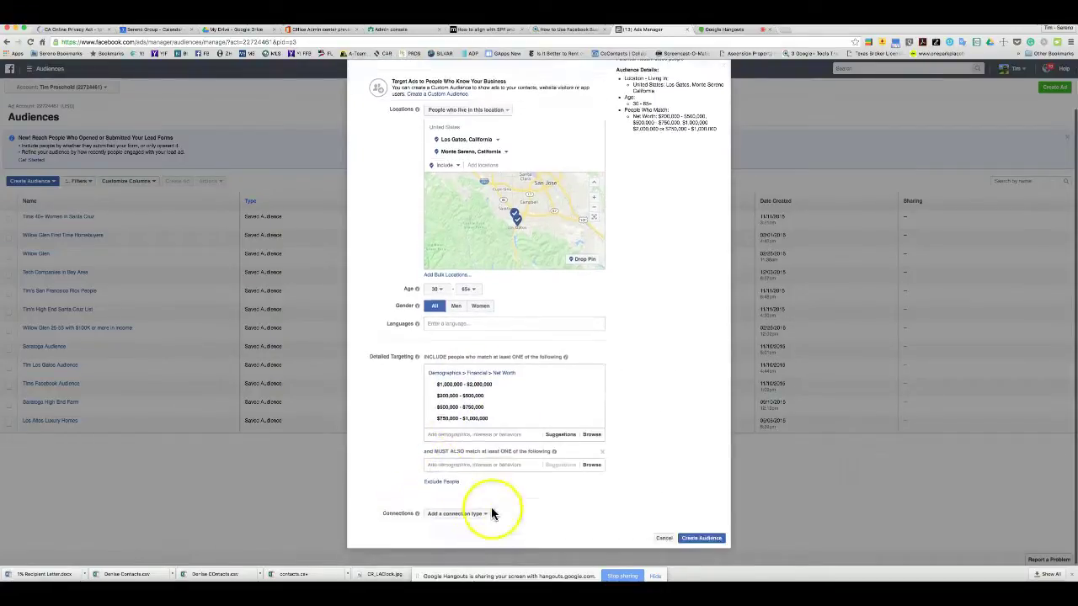
pyautogui.click(437, 464)
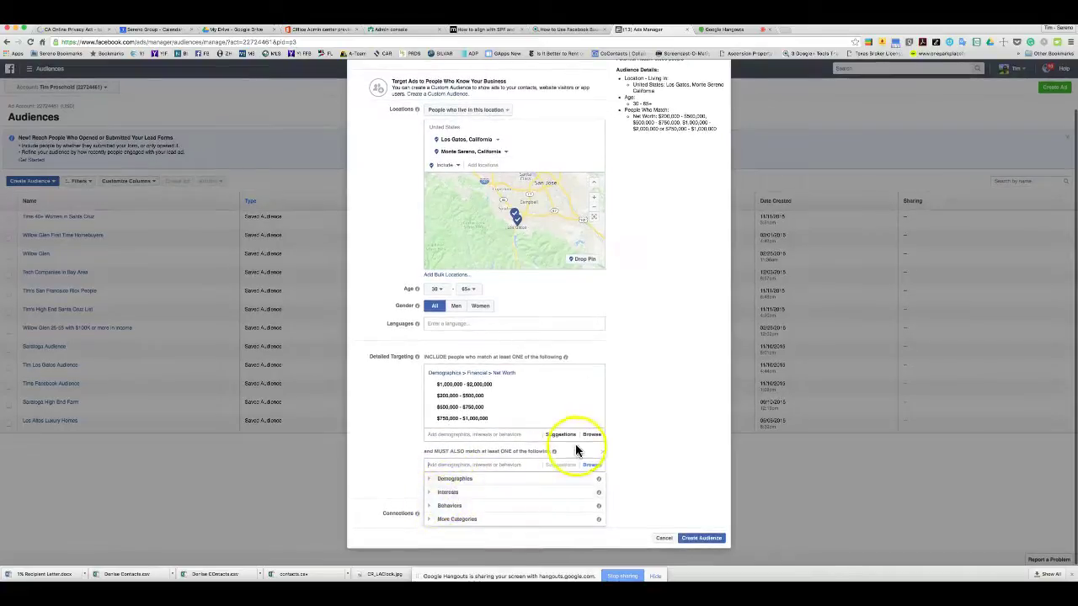
pyautogui.moveTo(468, 399)
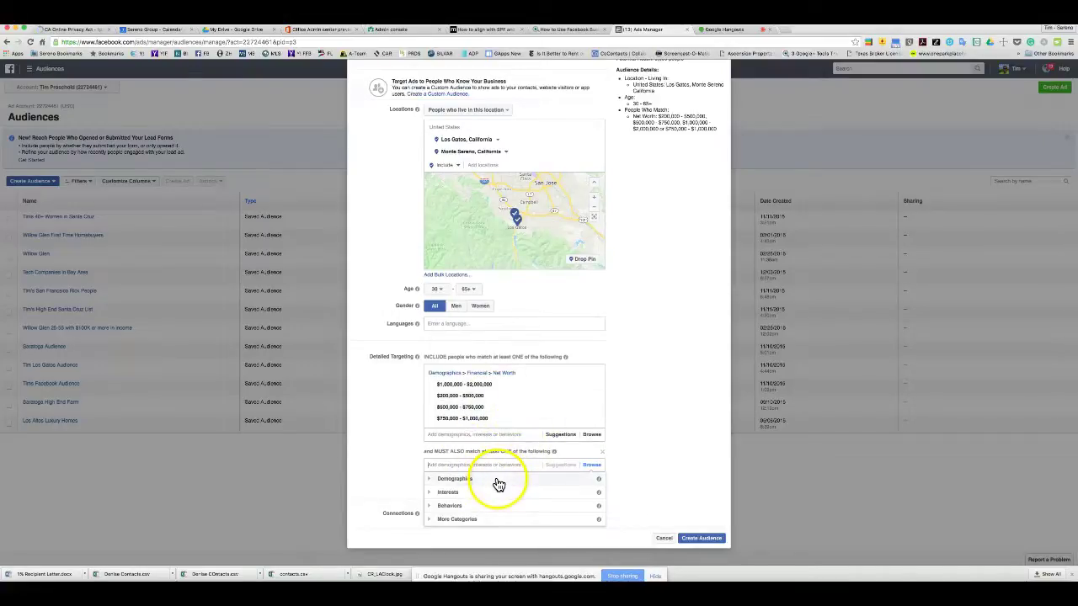
# Browse the behavior categories for the must-also-match condition, examining the purchase behavior options
pyautogui.click(430, 508)
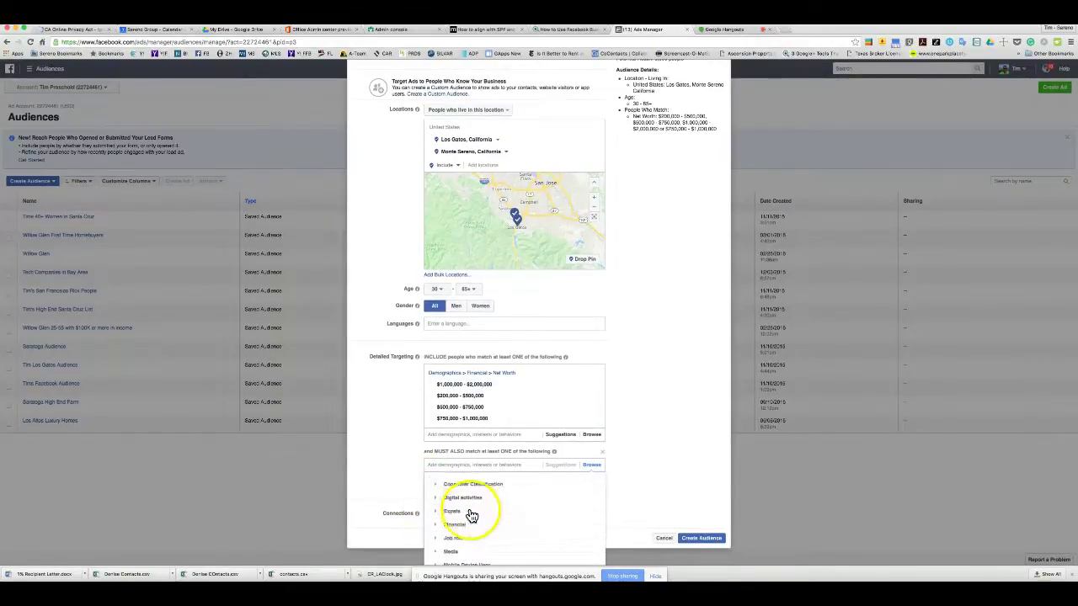
pyautogui.scroll(-5, 471, 516)
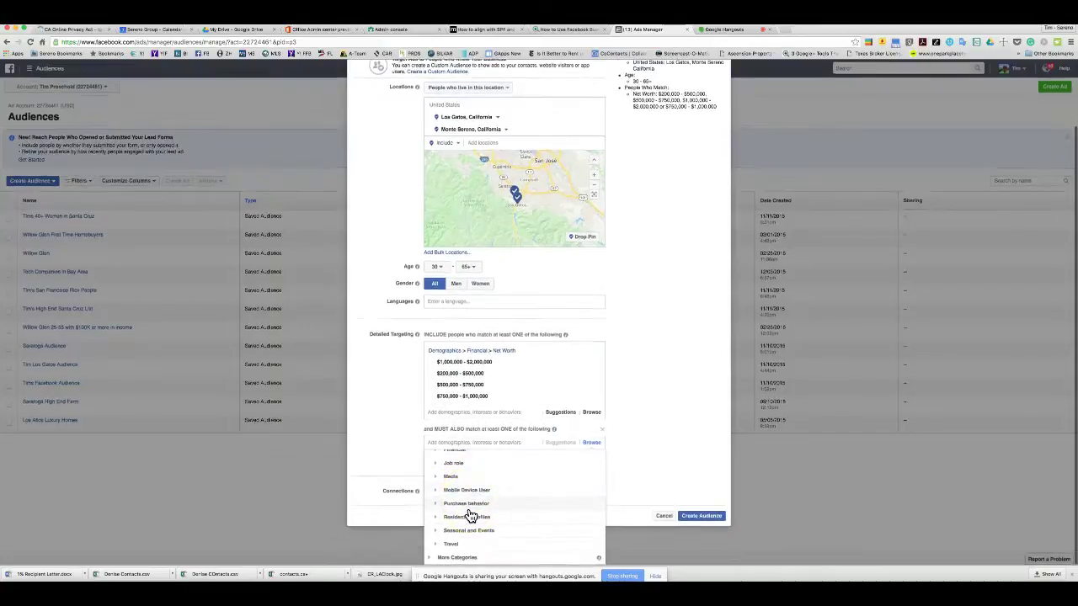
pyautogui.click(439, 505)
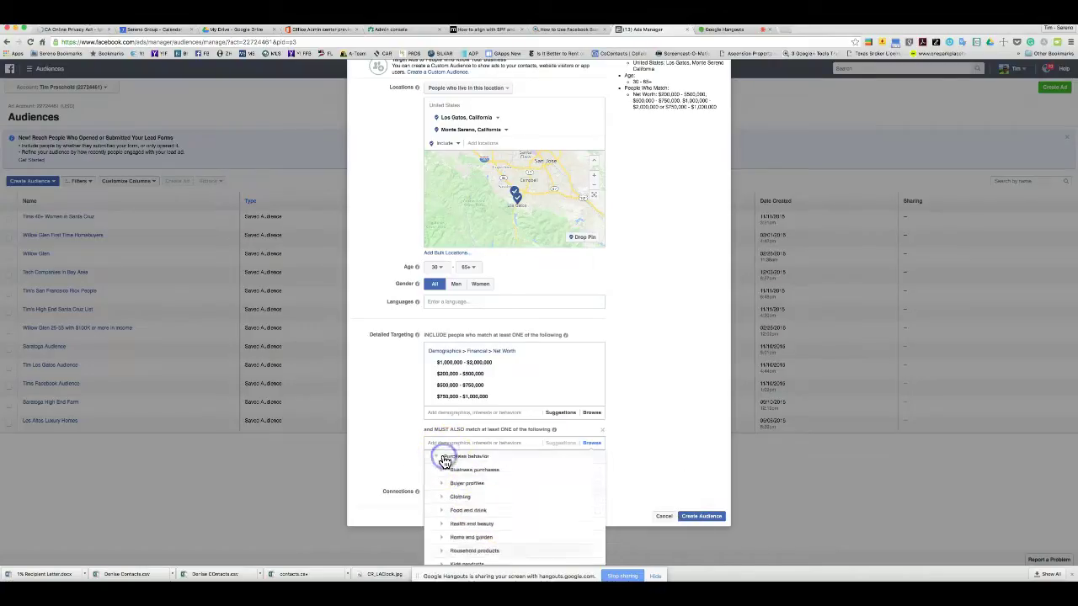
pyautogui.click(436, 472)
pyautogui.scroll(5, 459, 505)
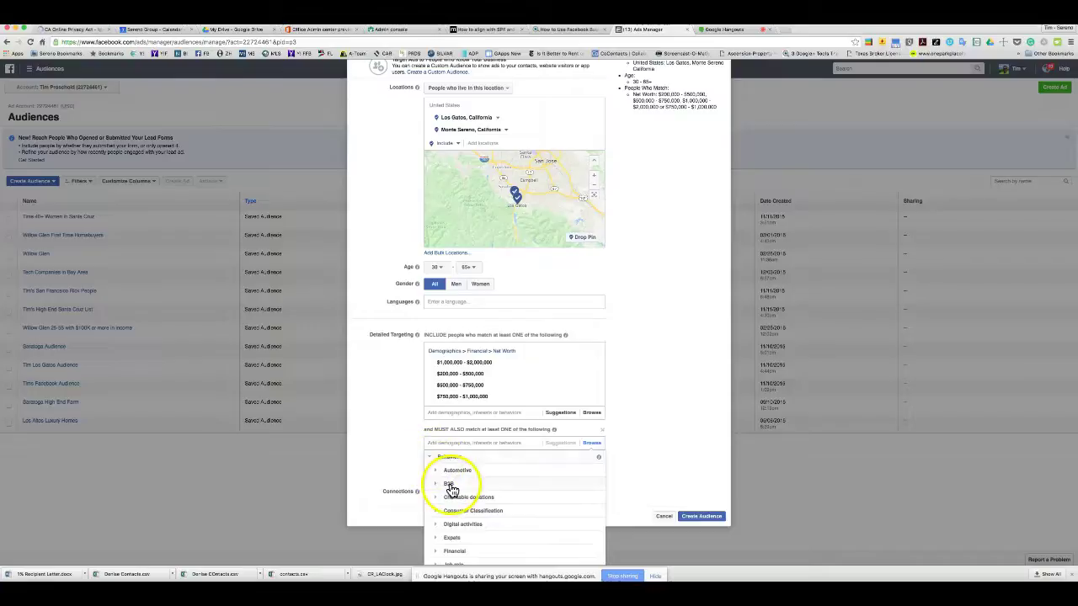
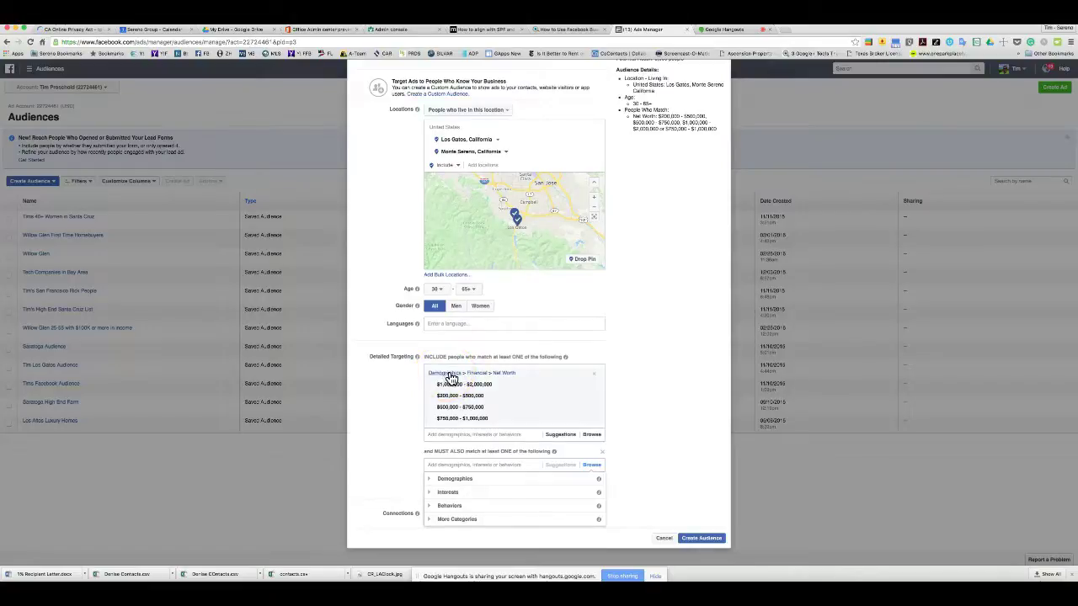
# Review the financial net worth ranges offered under demographics for the first targeting condition
pyautogui.click(449, 374)
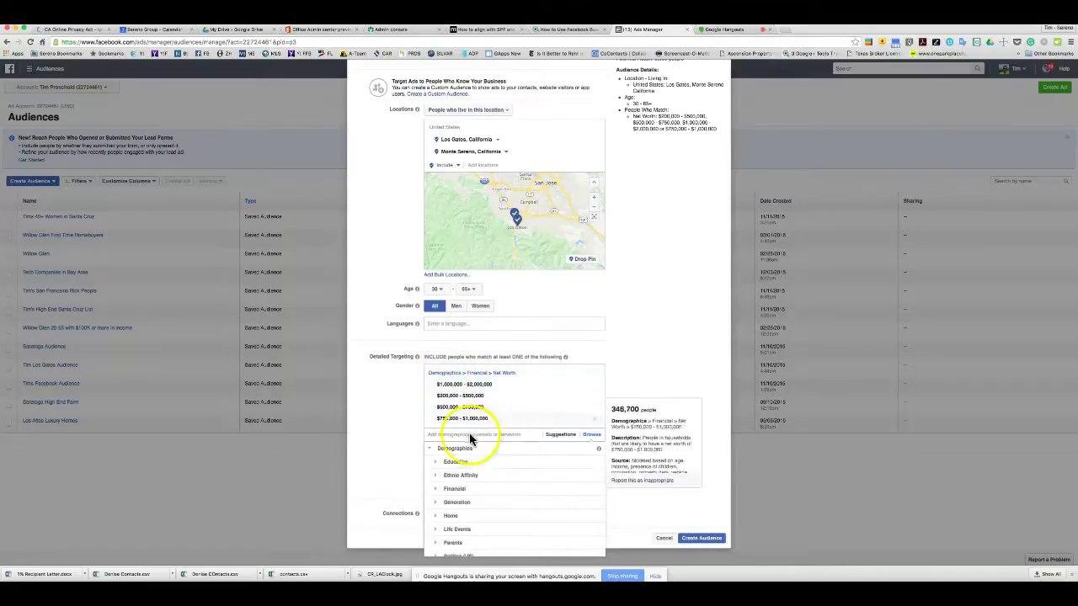
pyautogui.click(436, 490)
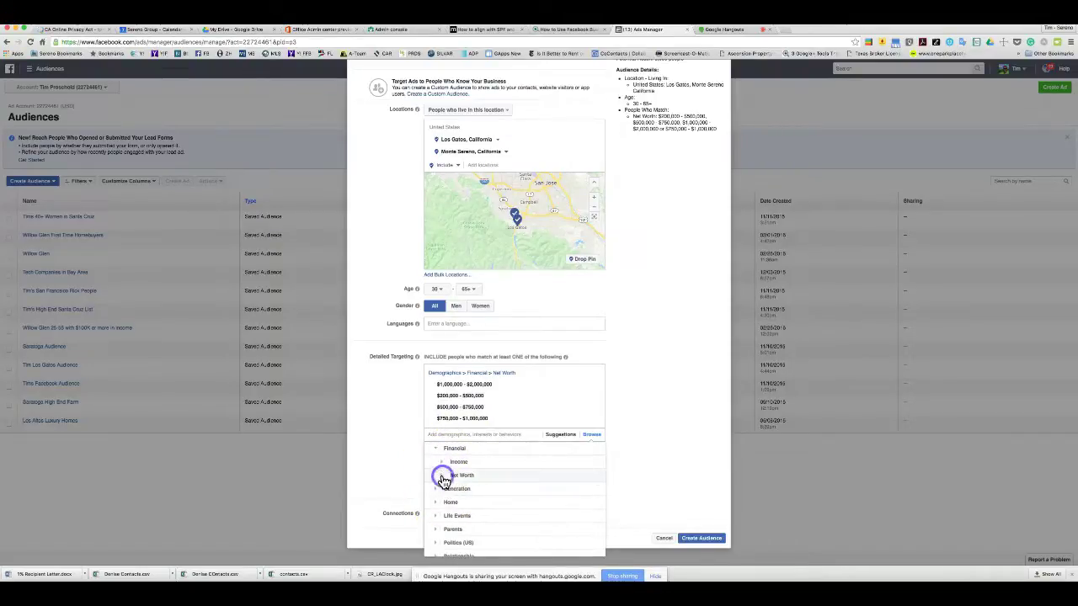
pyautogui.click(443, 477)
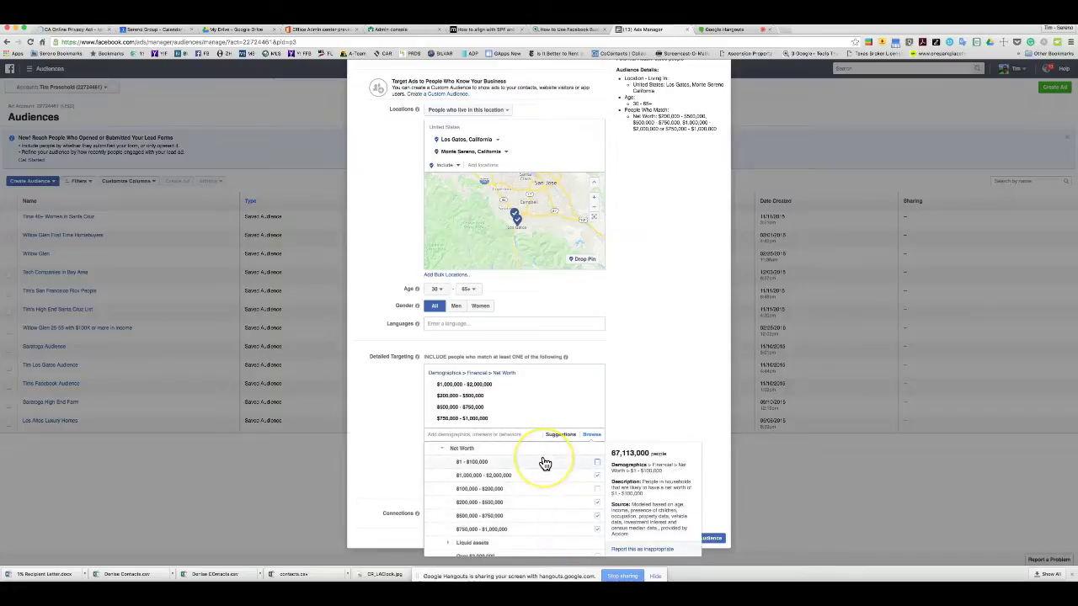
pyautogui.click(543, 530)
pyautogui.click(440, 447)
pyautogui.click(435, 452)
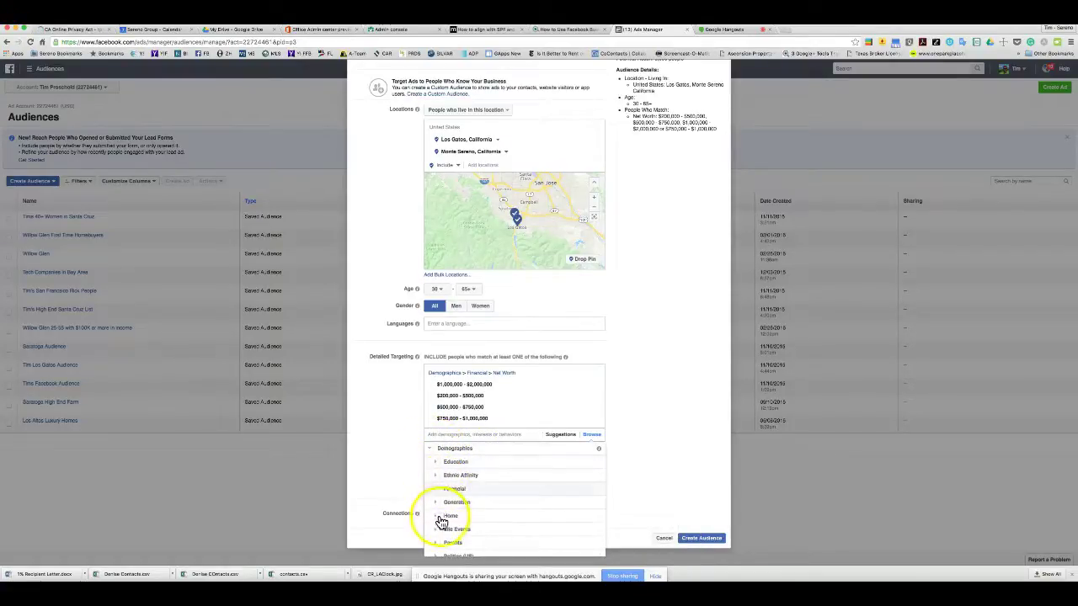
pyautogui.click(429, 449)
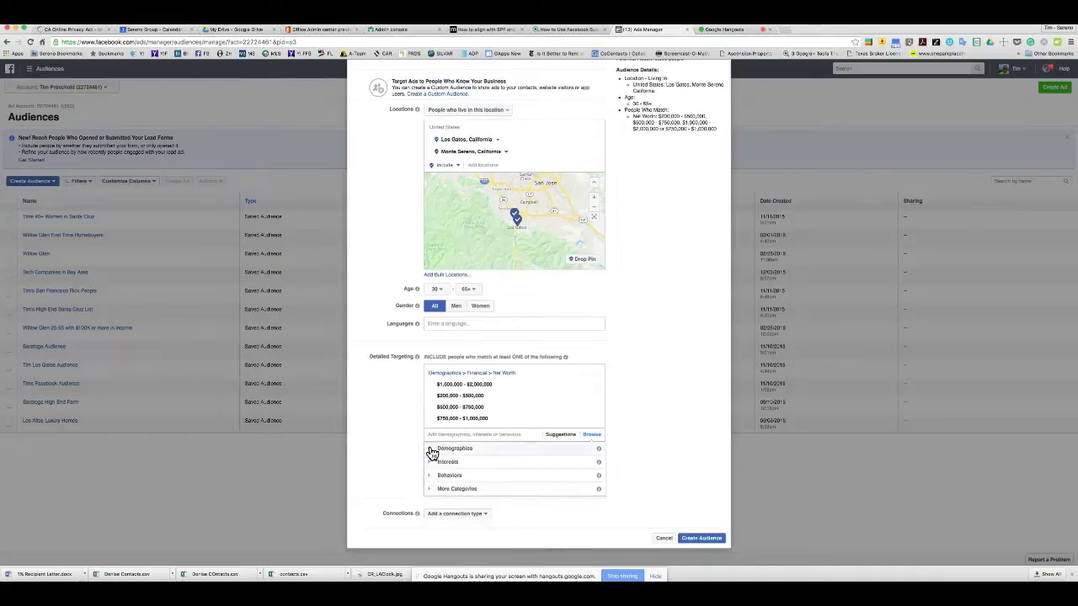
pyautogui.click(478, 433)
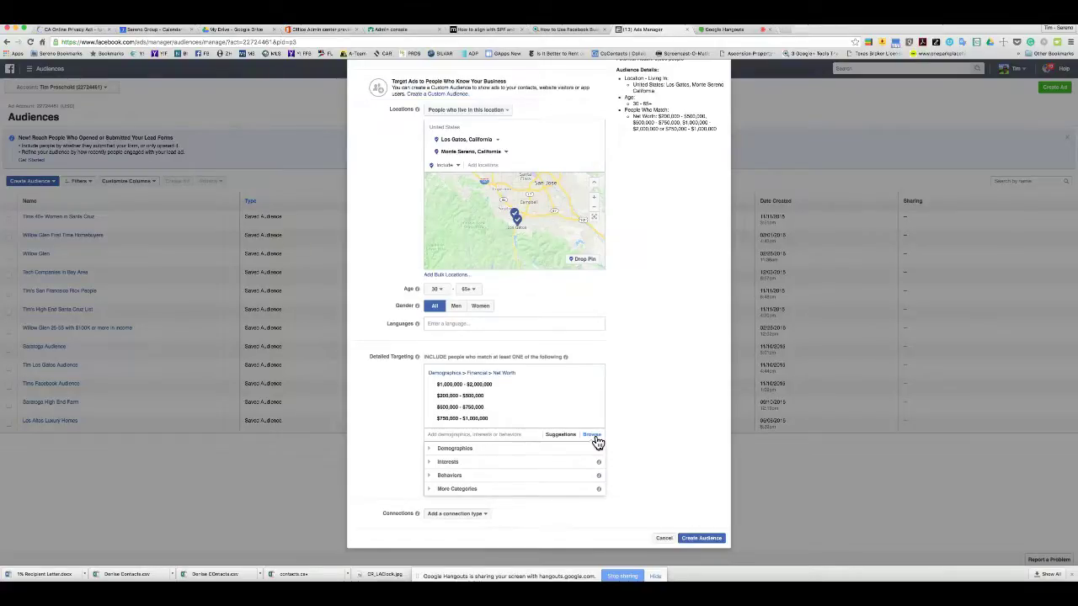
# Browse the demographic categories of the first condition, examining the net worth and generation options
pyautogui.click(429, 449)
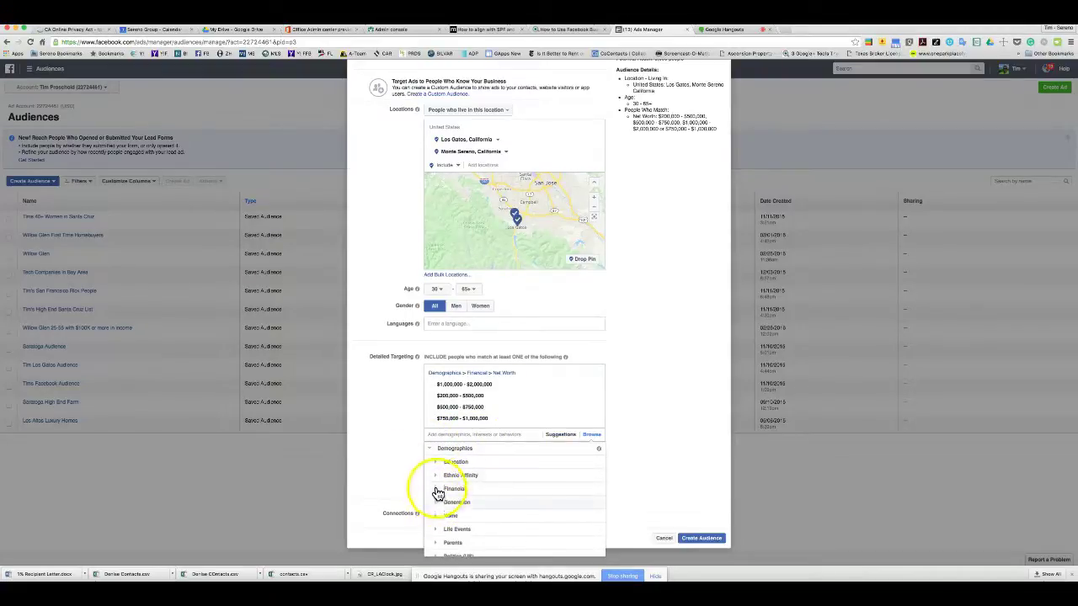
pyautogui.click(435, 489)
pyautogui.click(441, 475)
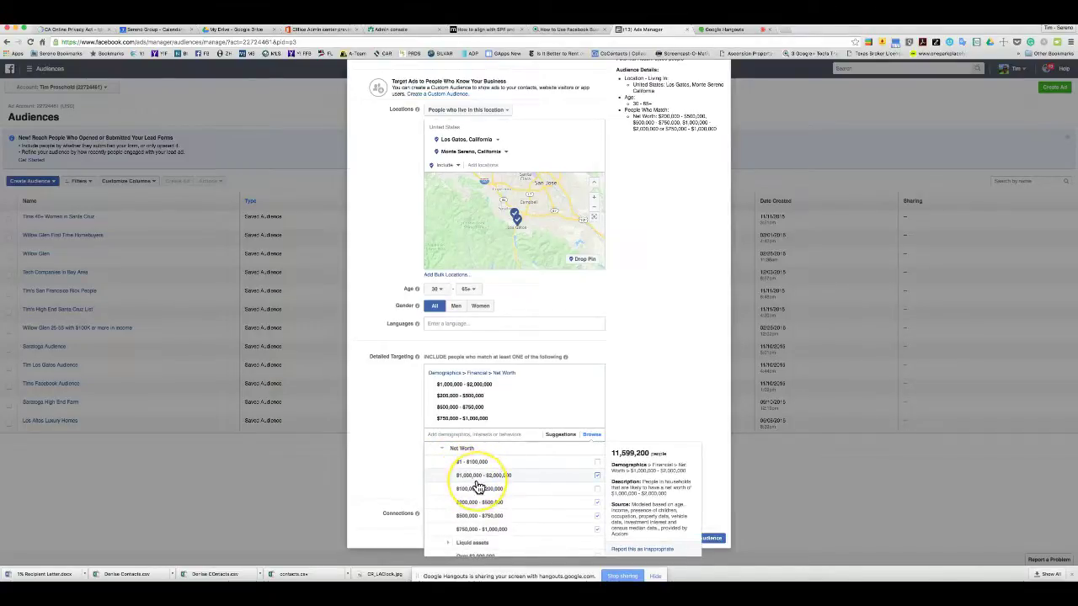
pyautogui.scroll(-3, 480, 490)
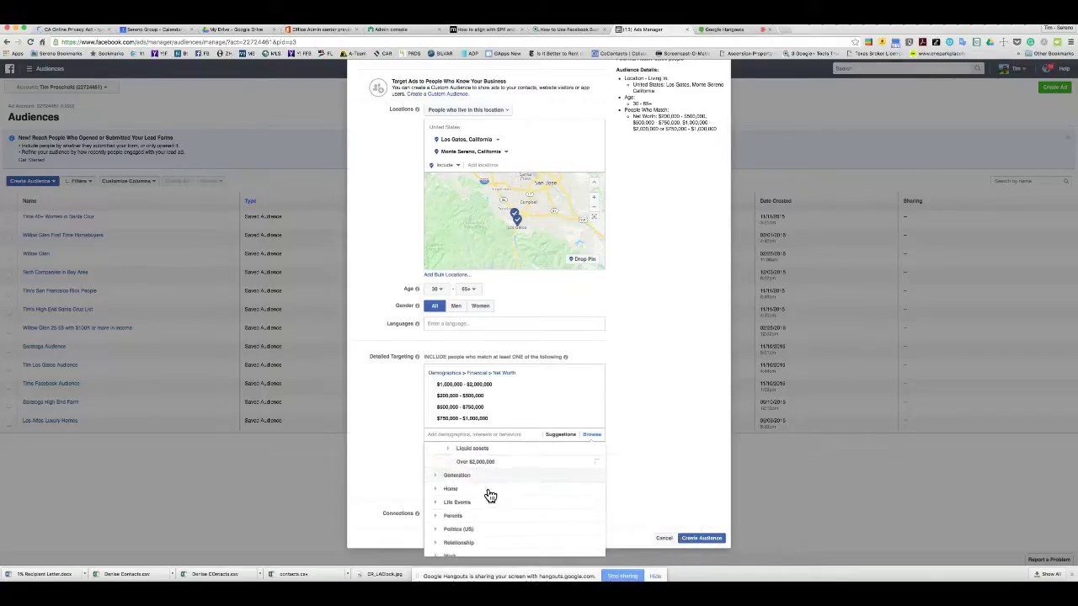
pyautogui.scroll(-3, 440, 477)
pyautogui.scroll(2, 436, 477)
pyautogui.moveTo(471, 472)
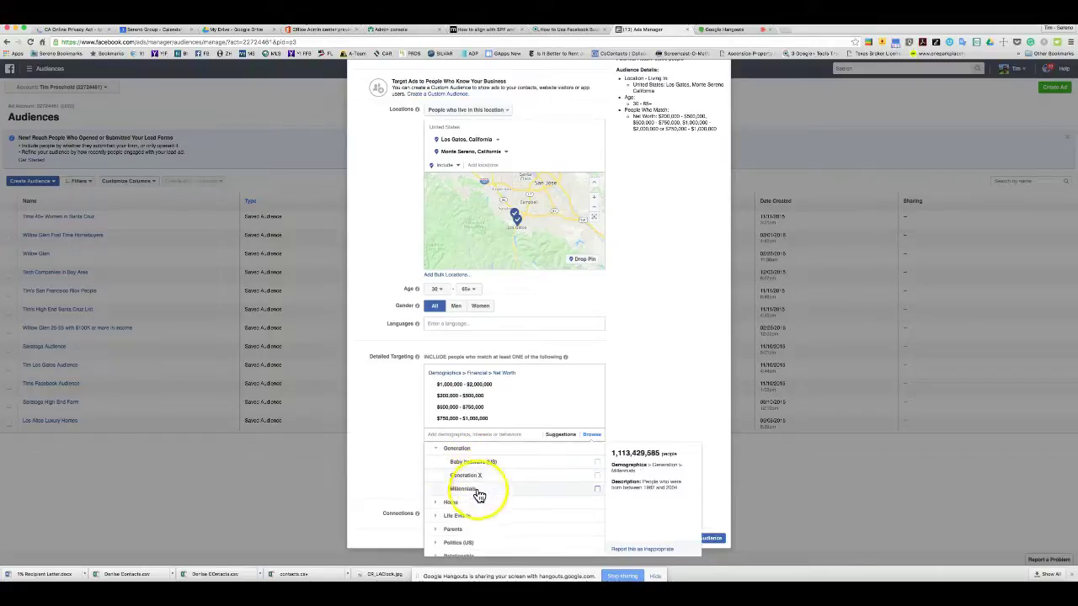
pyautogui.click(438, 451)
pyautogui.scroll(1, 455, 503)
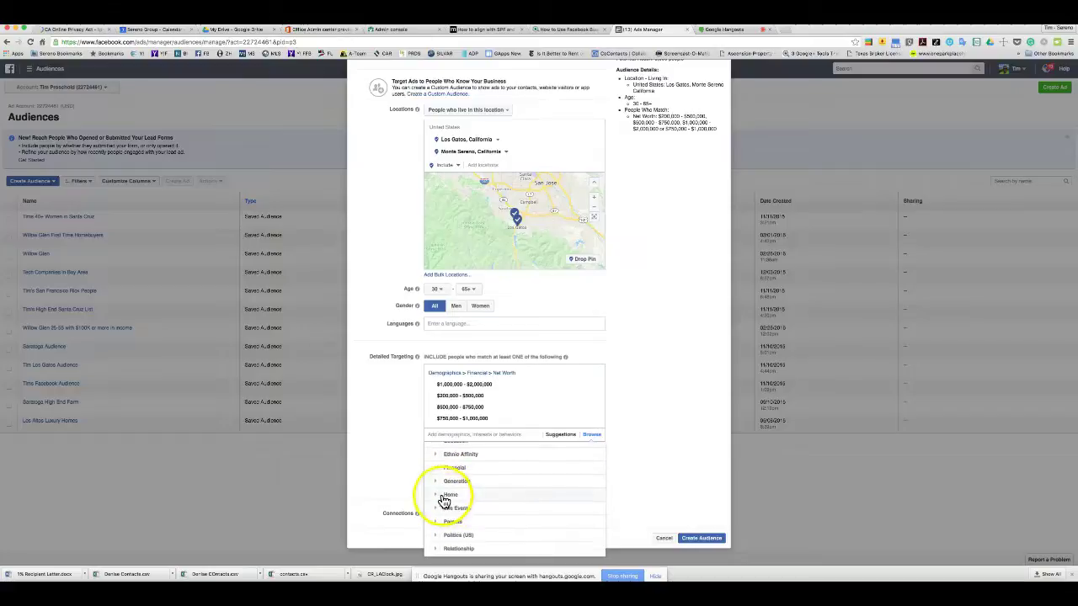
# Add Homeowners from the Home Ownership demographics to the first detailed targeting condition
pyautogui.click(437, 497)
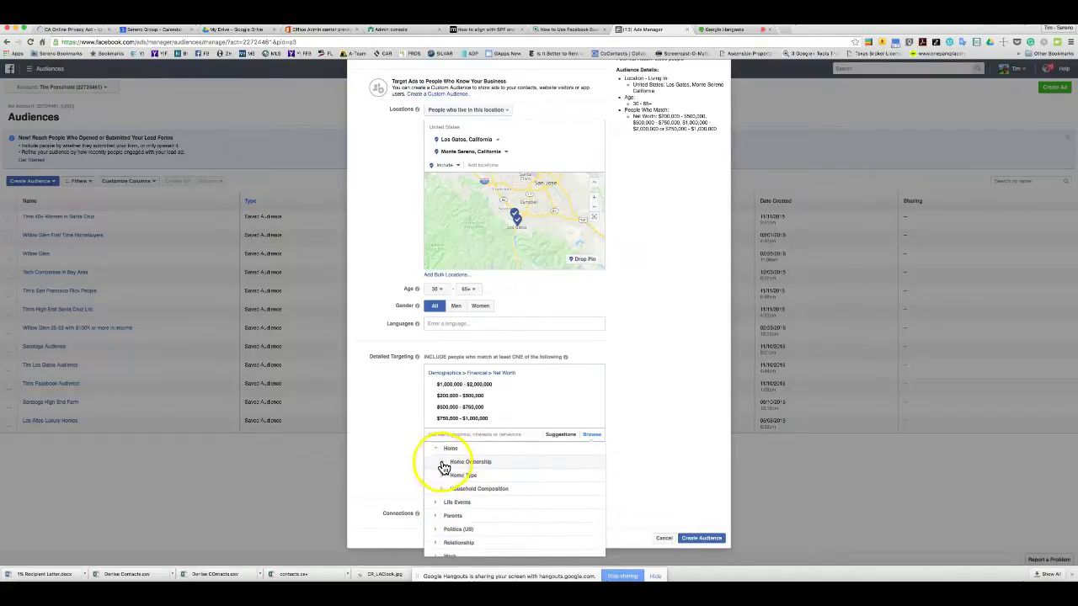
pyautogui.click(442, 462)
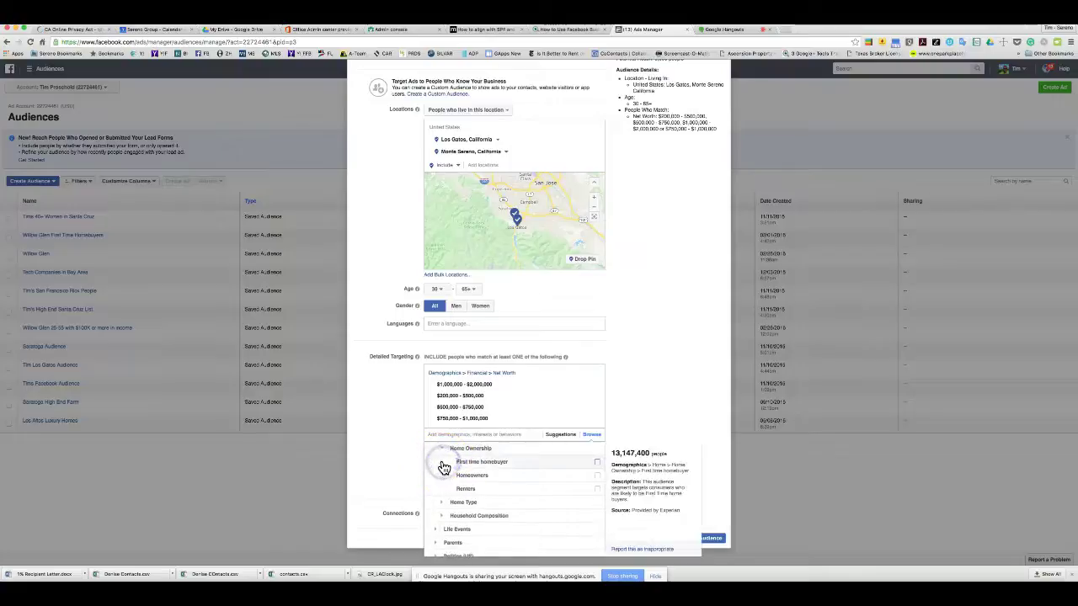
pyautogui.click(598, 477)
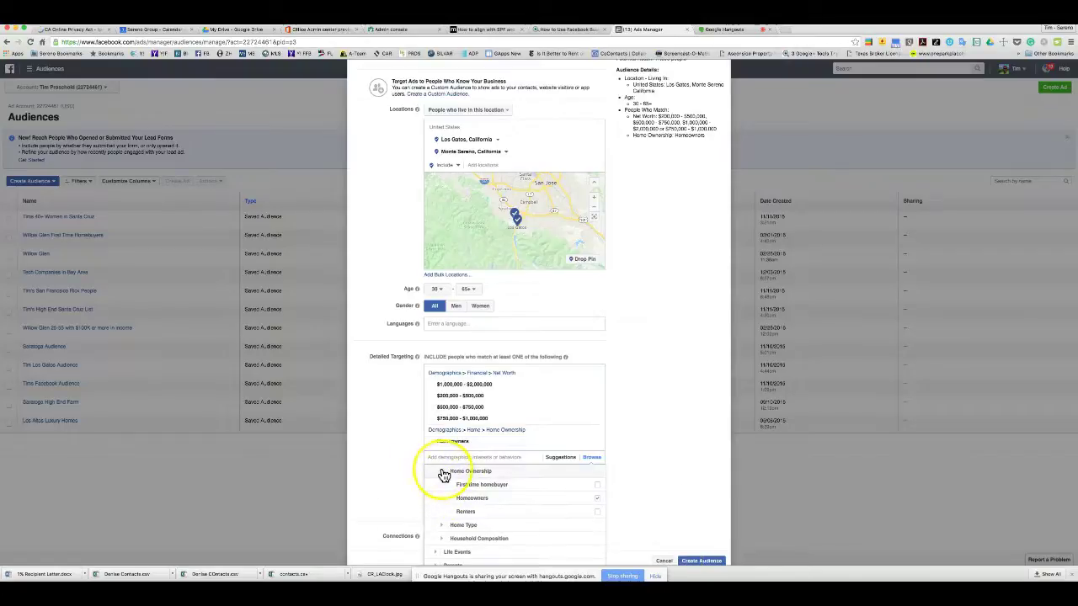
pyautogui.click(668, 393)
# Check the audience's potential reach with Homeowners included and read the description of the Homeowners segment
pyautogui.scroll(2, 688, 336)
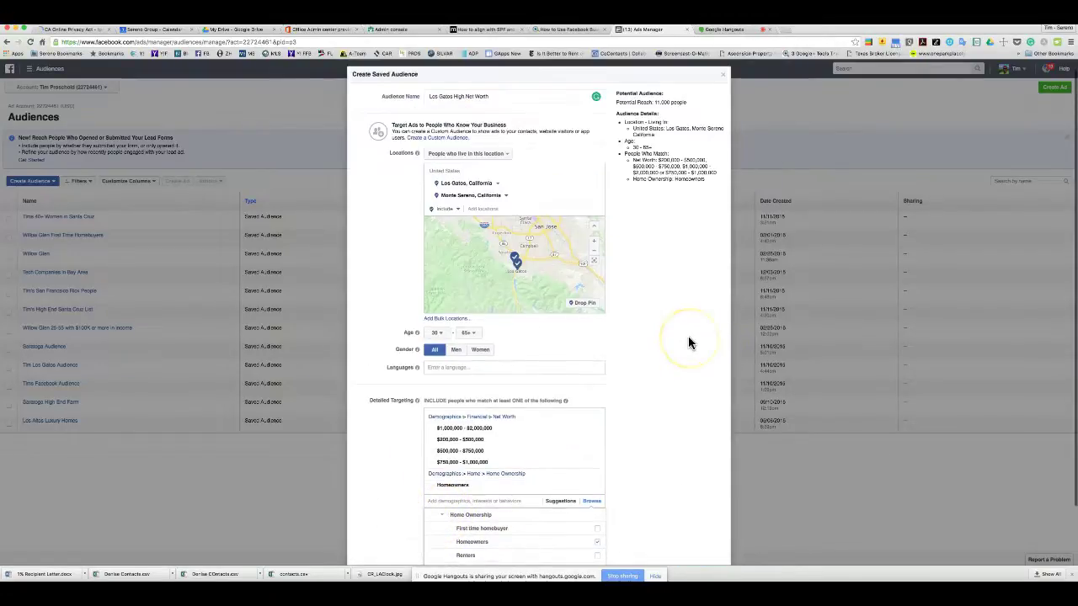
pyautogui.scroll(-3, 689, 340)
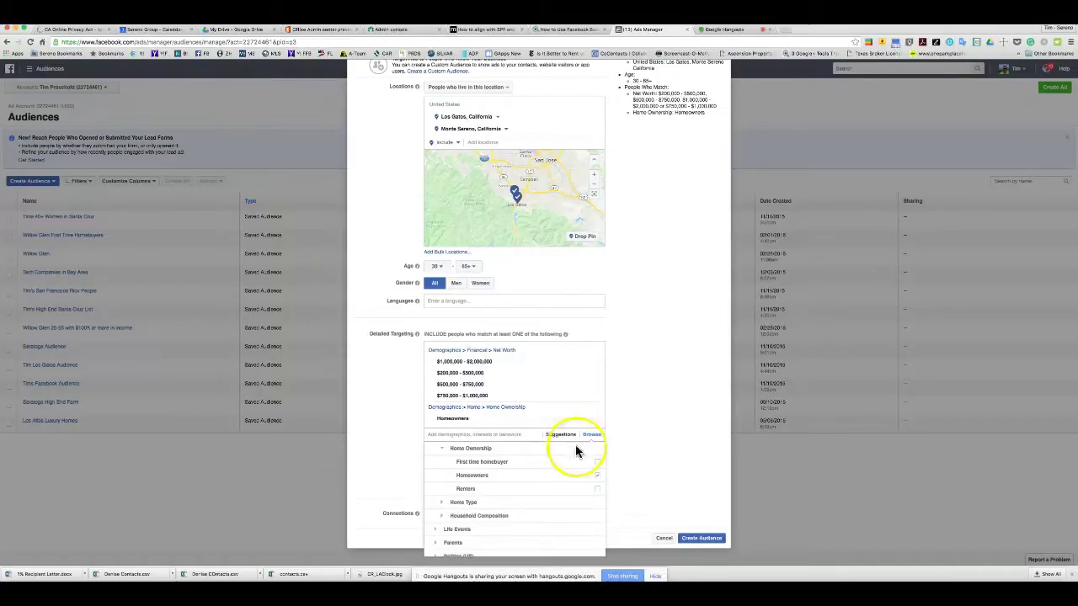
pyautogui.click(692, 361)
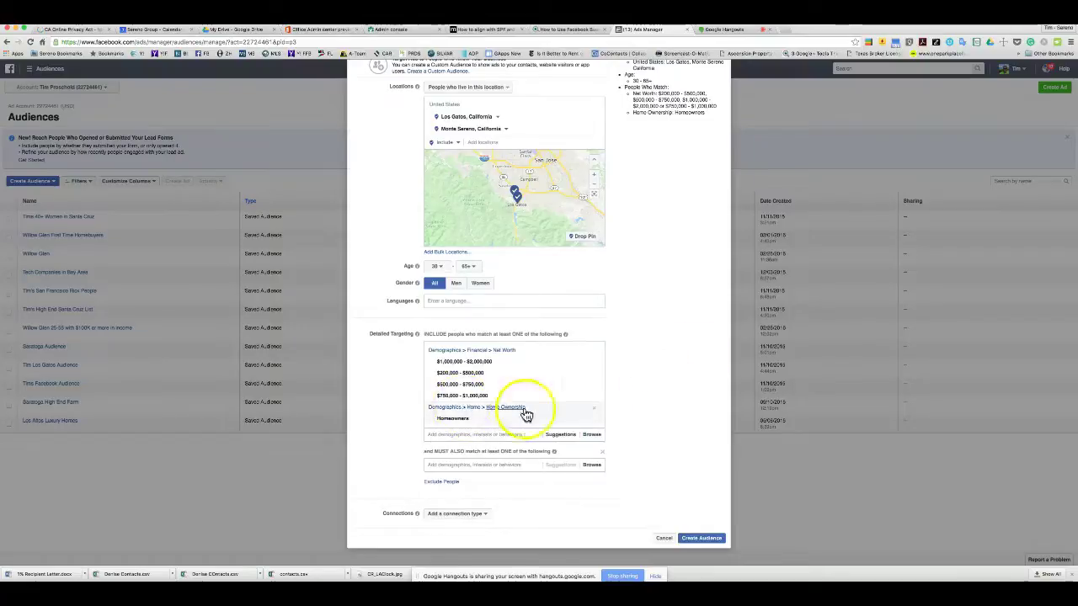
pyautogui.moveTo(468, 419)
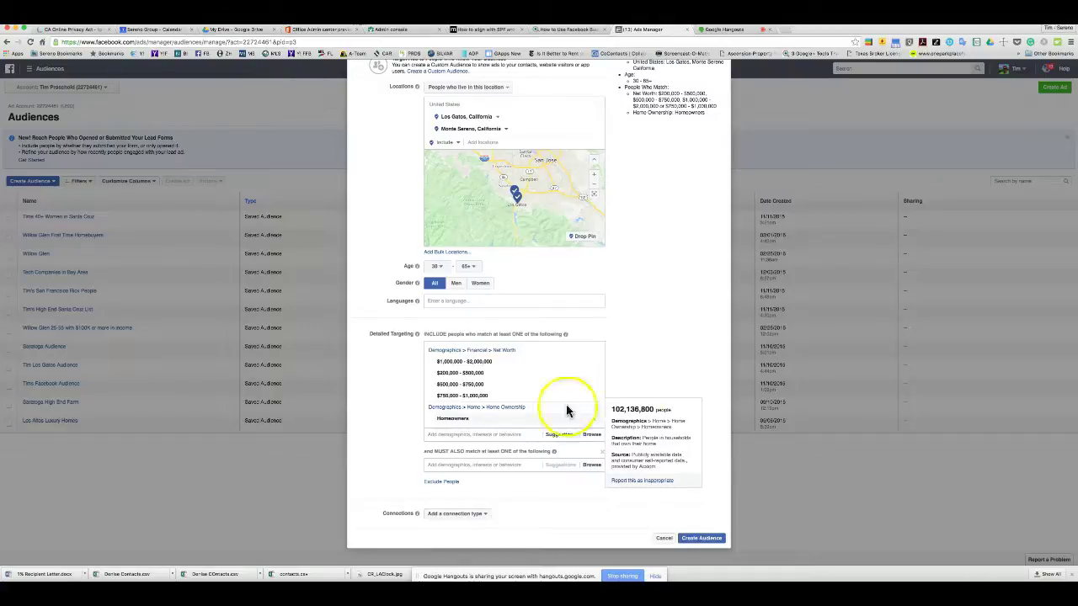
# Remove the Home Ownership selection, Homeowners, from the first detailed targeting condition, keeping the net worth ranges
pyautogui.click(763, 239)
pyautogui.scroll(2, 661, 162)
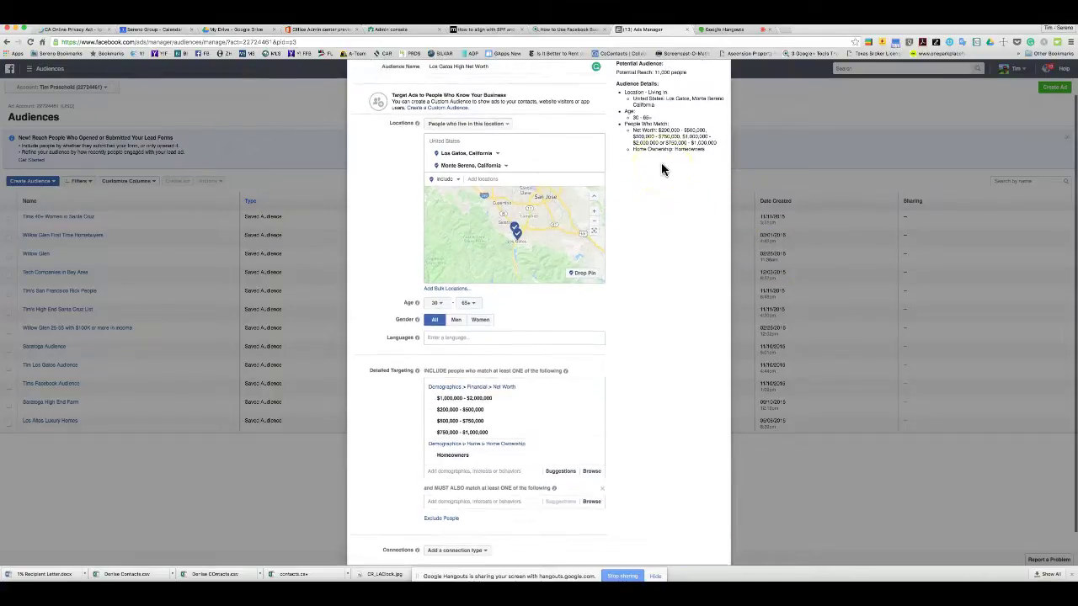
pyautogui.scroll(1, 661, 163)
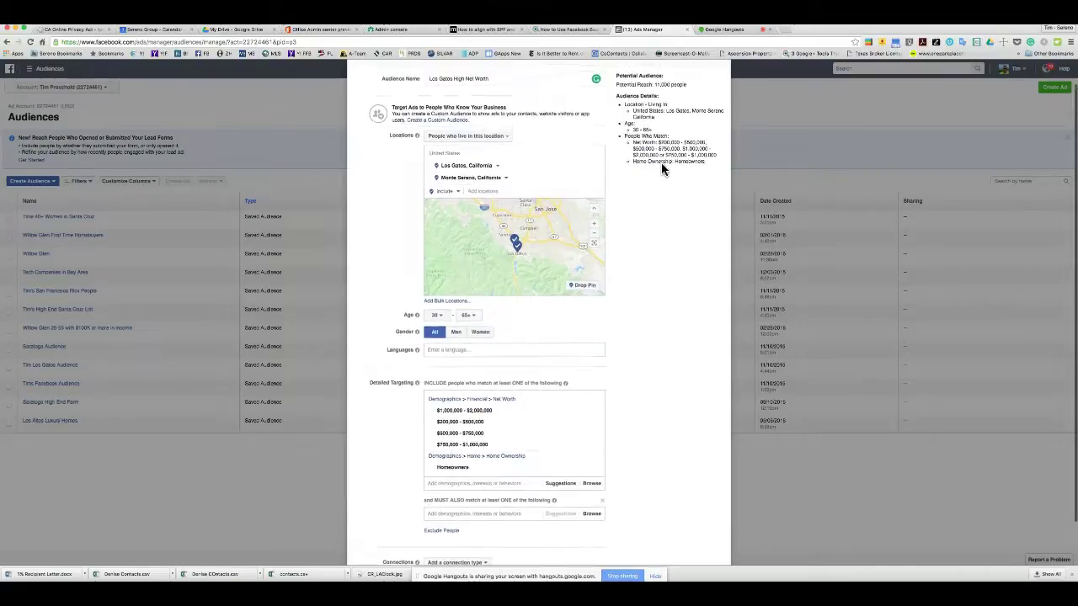
pyautogui.scroll(-1, 661, 168)
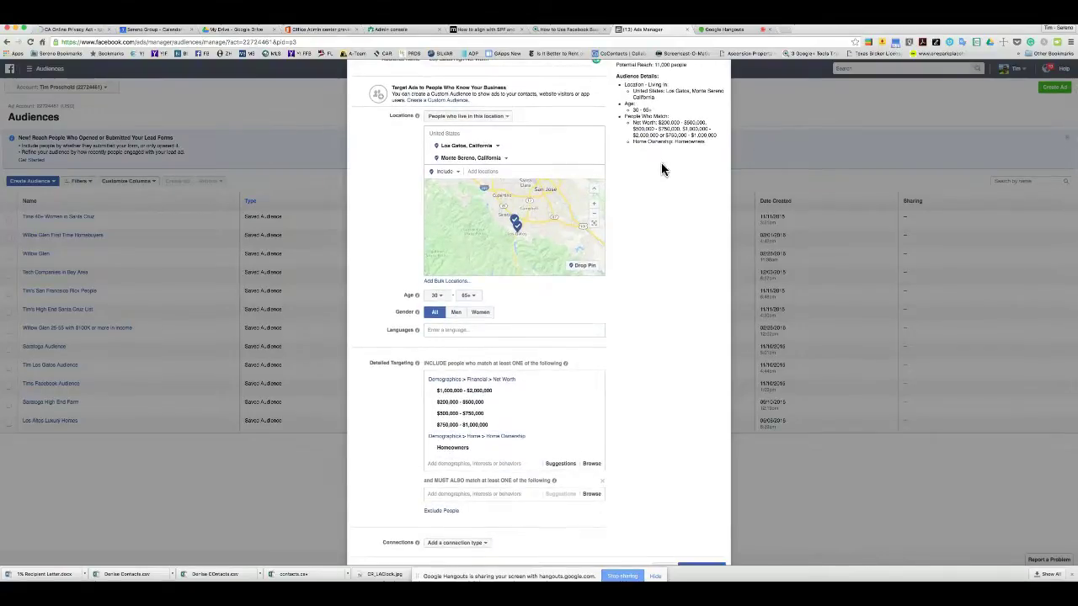
pyautogui.scroll(2, 662, 169)
pyautogui.scroll(-3, 661, 163)
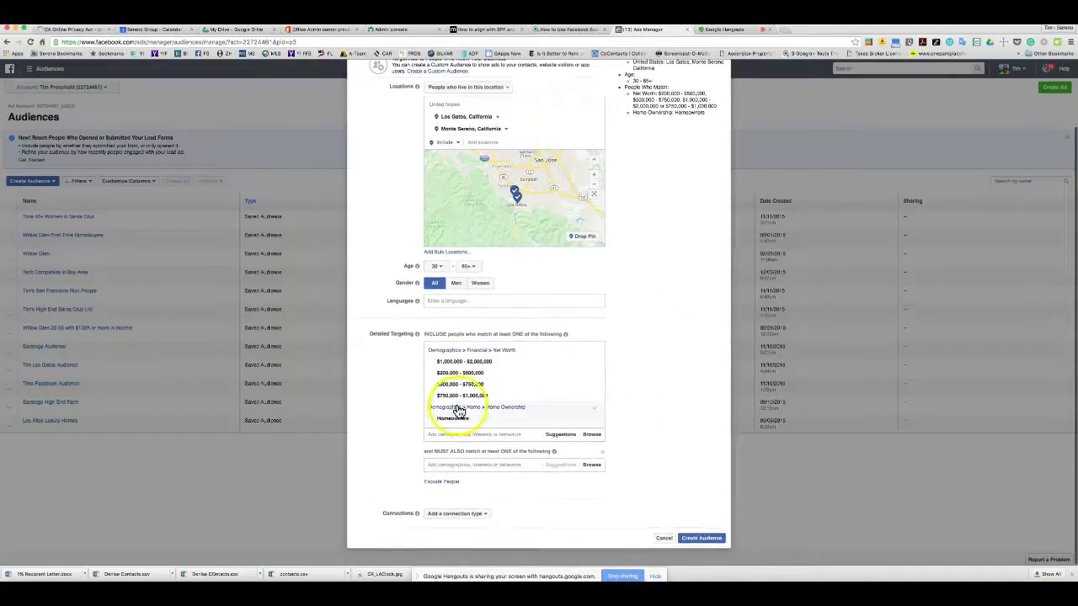
pyautogui.moveTo(453, 350)
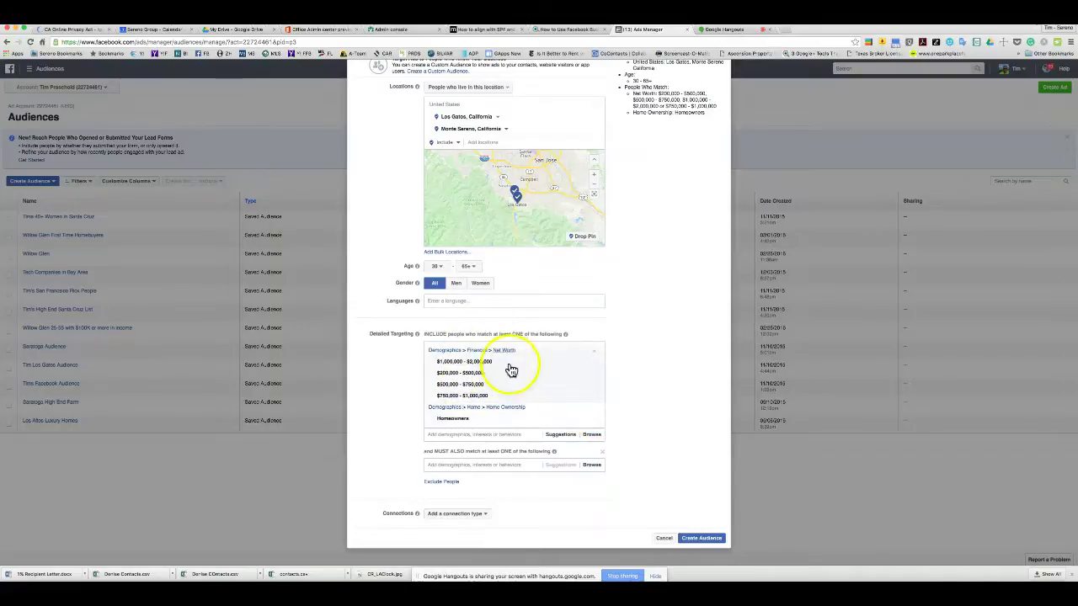
pyautogui.click(596, 409)
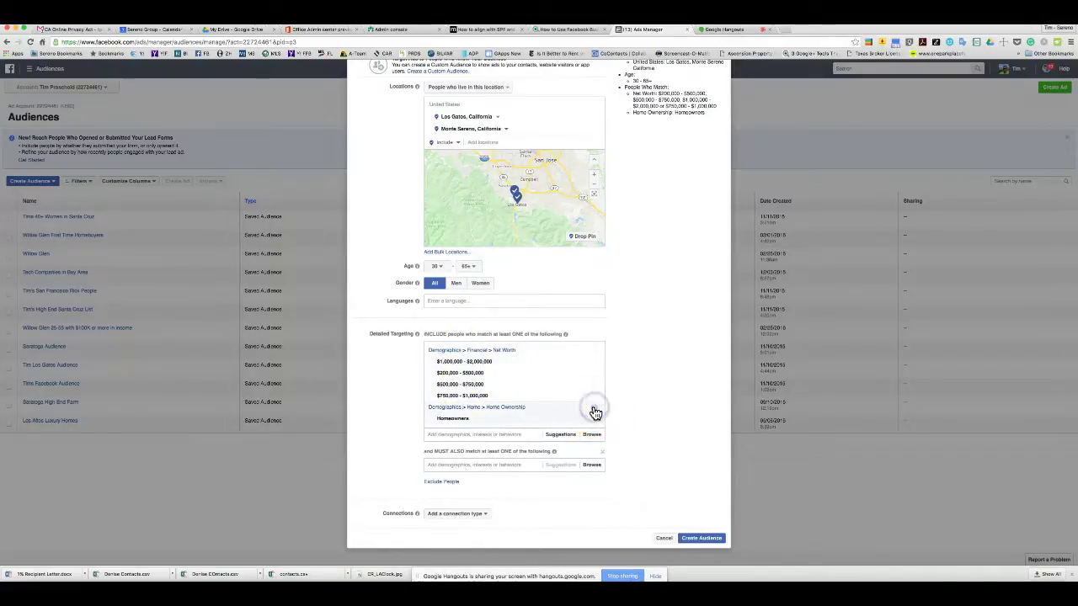
# Add Homeowners from the Home Ownership demographics to the second condition, which people must also match
pyautogui.click(460, 465)
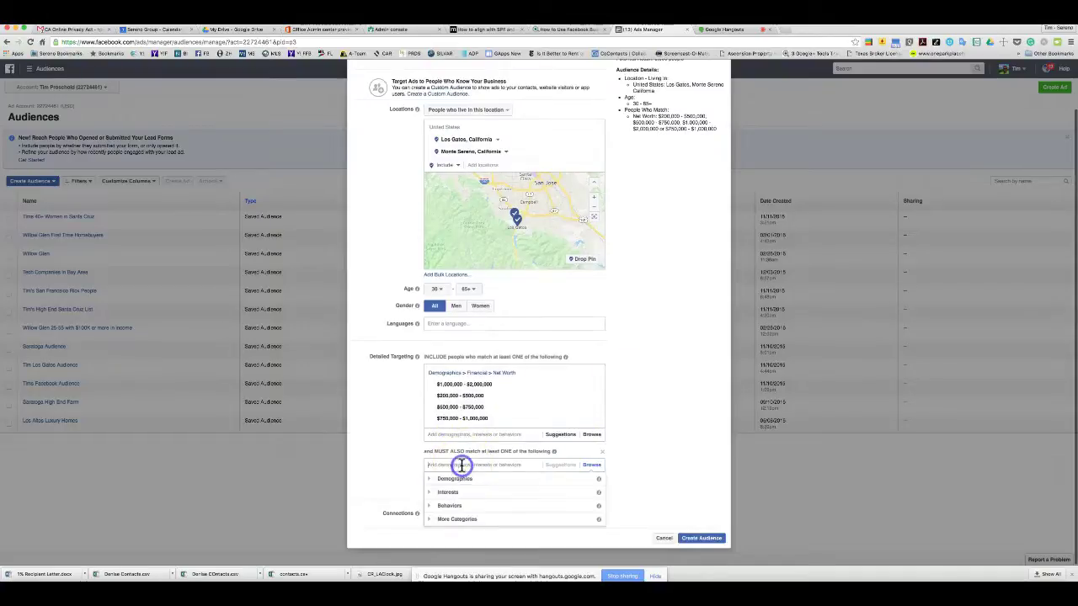
pyautogui.click(434, 496)
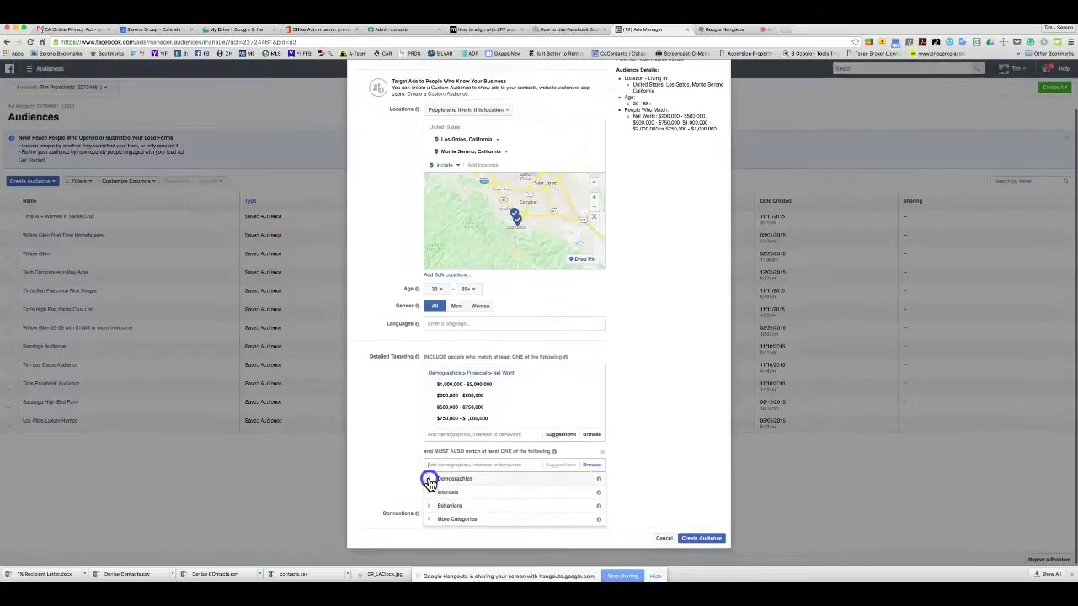
pyautogui.click(428, 478)
pyautogui.scroll(-2, 489, 501)
pyautogui.click(438, 484)
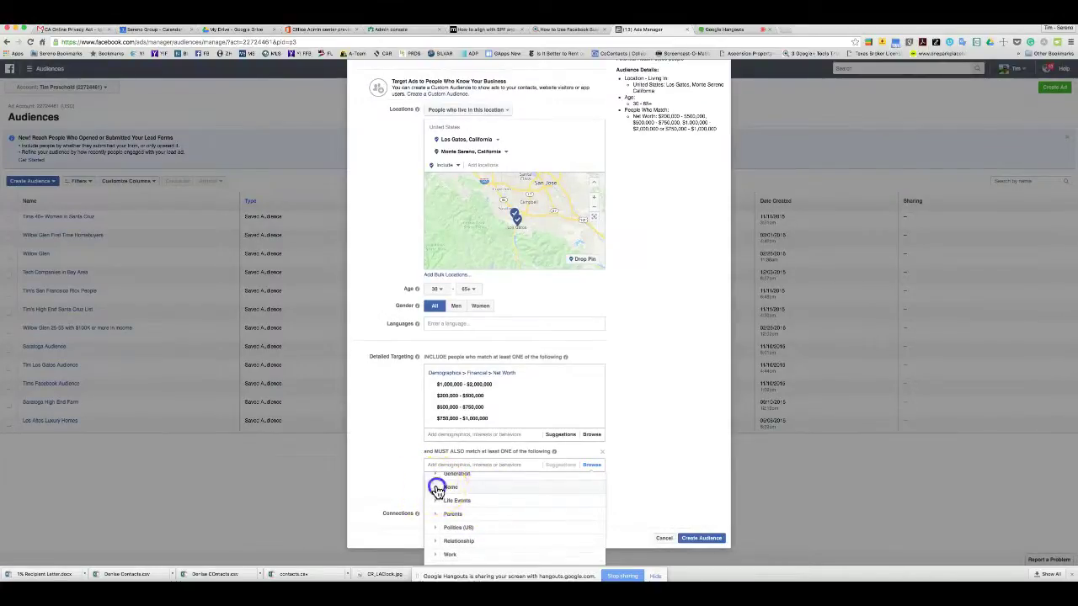
pyautogui.click(442, 492)
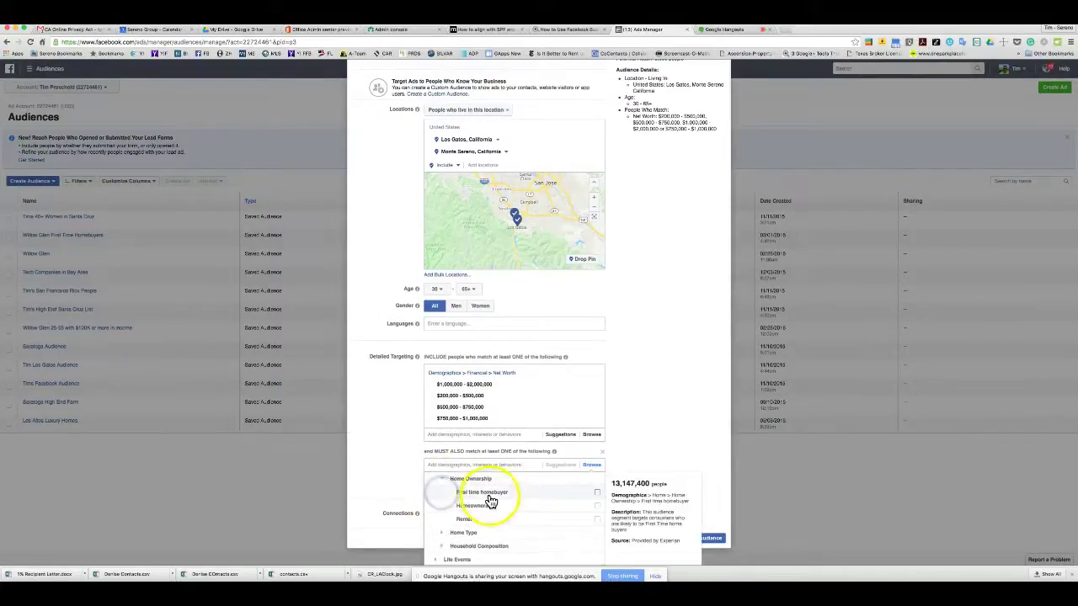
pyautogui.click(597, 507)
# Check the potential reach and audience details with Homeowners as an additional required condition
pyautogui.scroll(3, 670, 367)
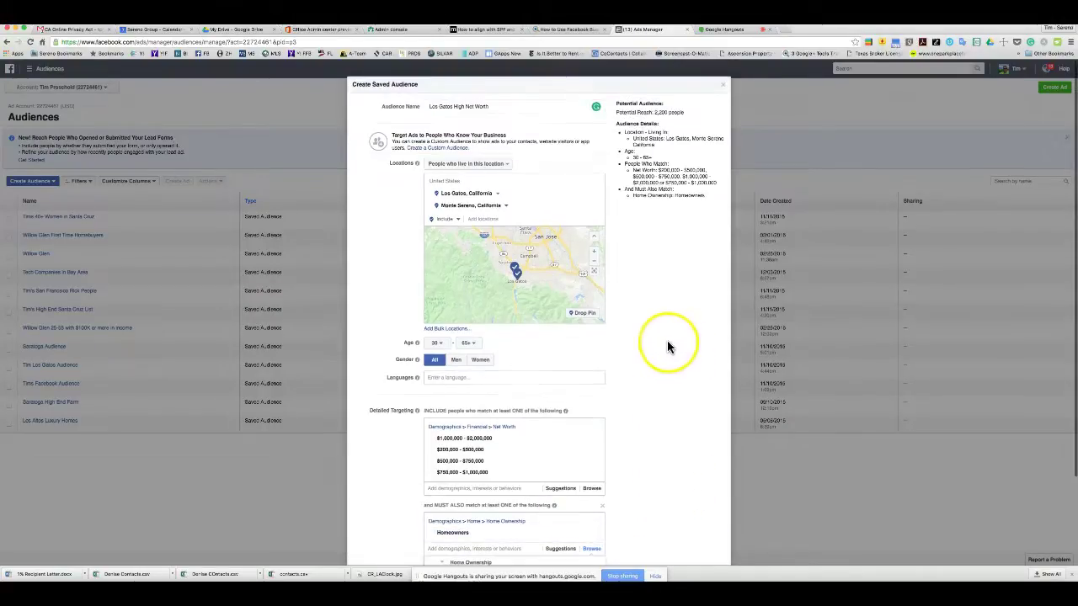
pyautogui.moveTo(653, 111); pyautogui.dragTo(692, 112)
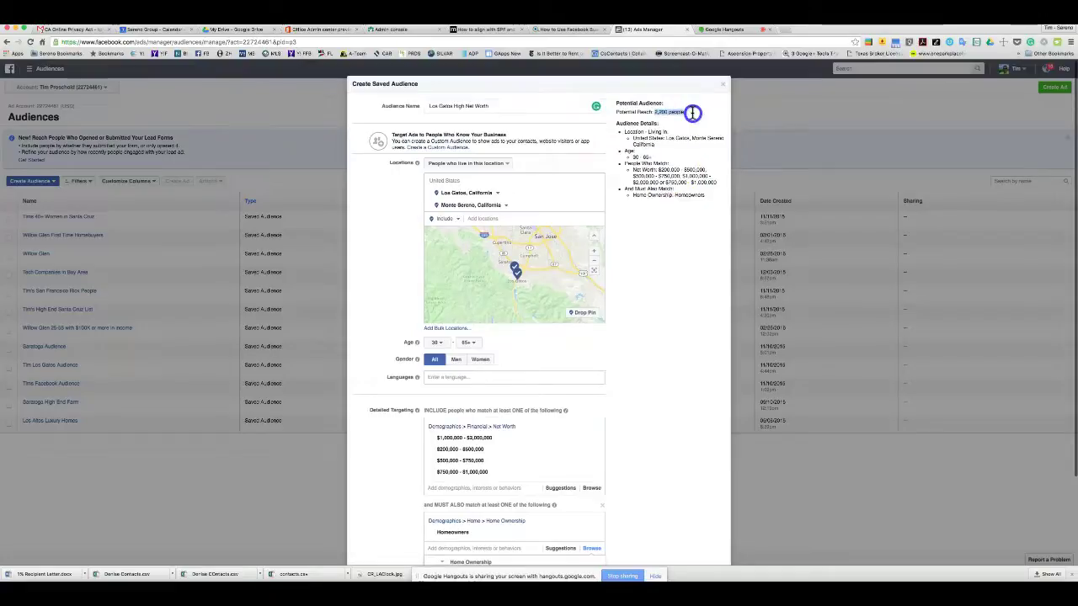
pyautogui.scroll(-4, 659, 314)
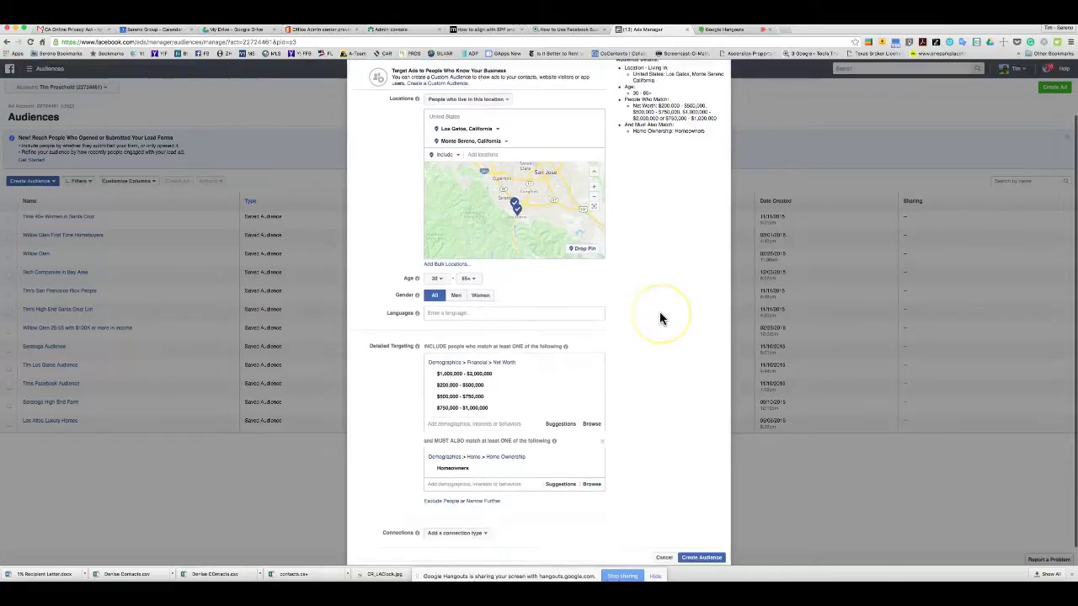
pyautogui.scroll(3, 660, 311)
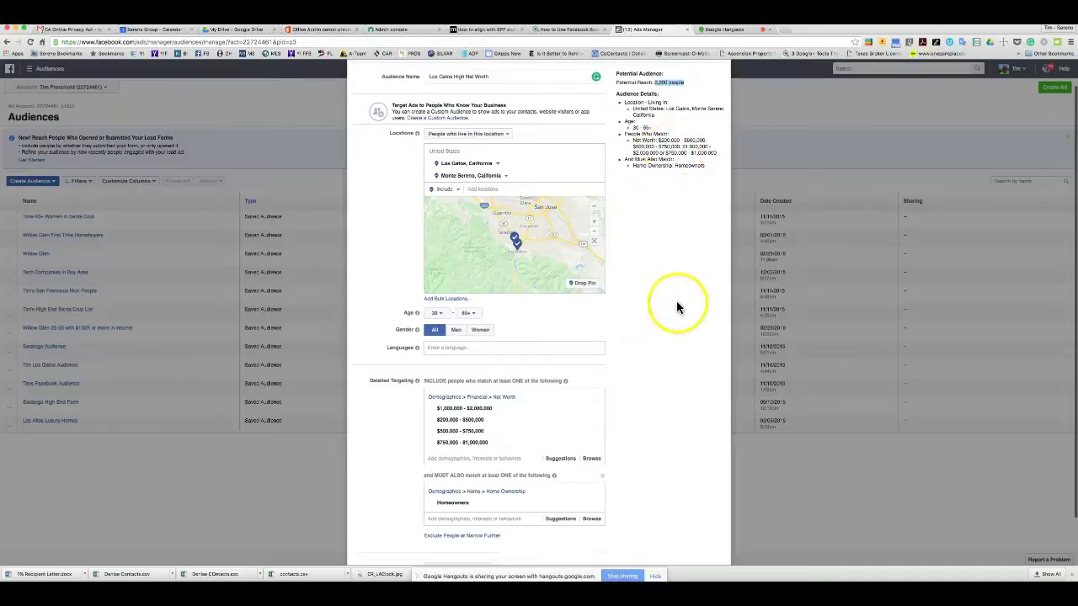
pyautogui.scroll(-3, 675, 299)
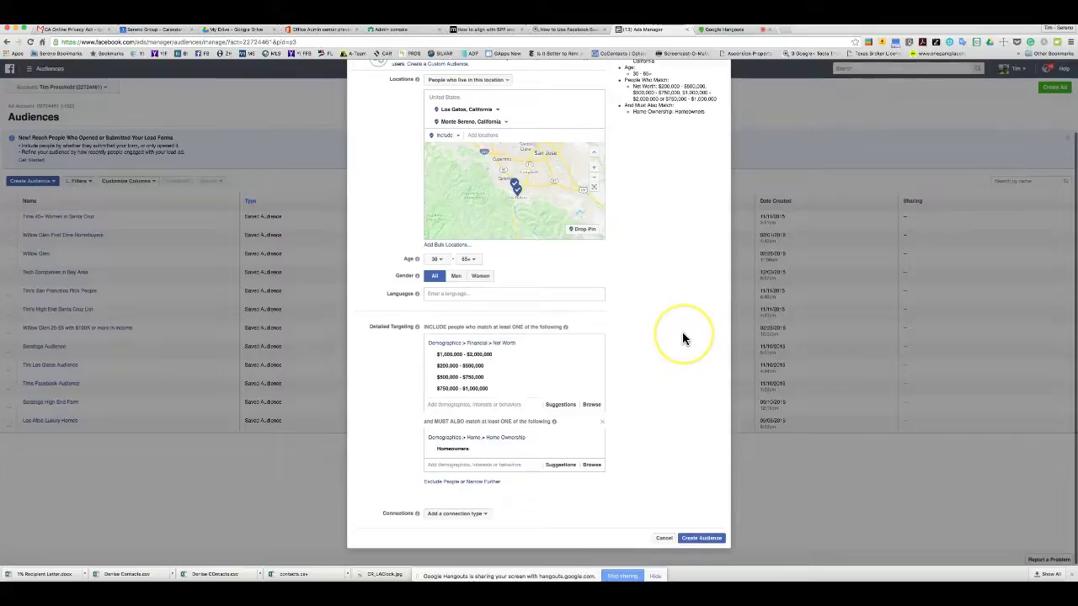
# Add an exclusion condition to the detailed targeting and browse its demographic categories
pyautogui.click(439, 483)
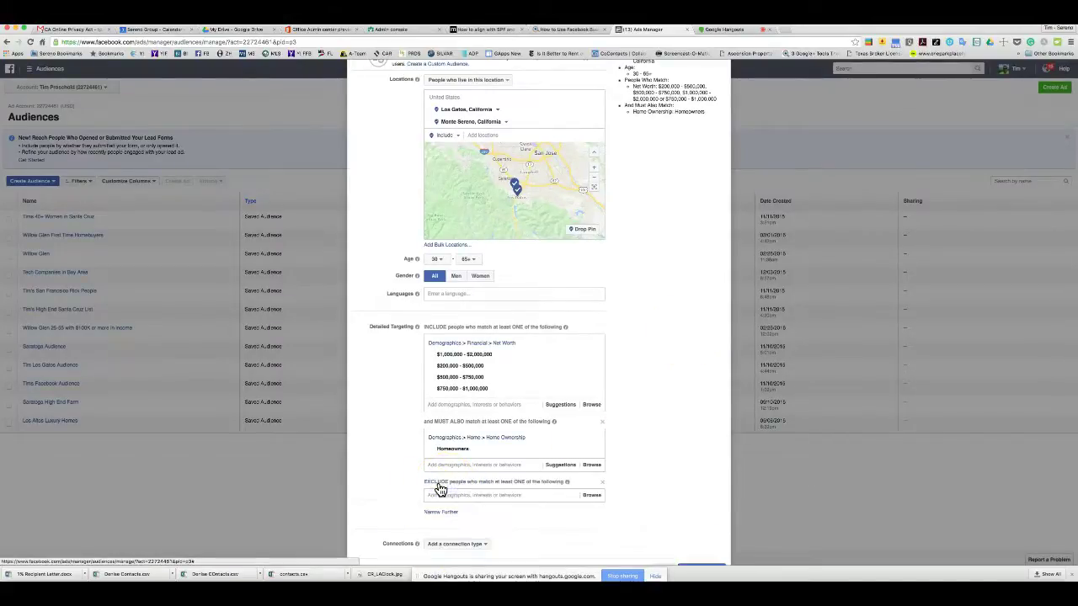
pyautogui.click(594, 498)
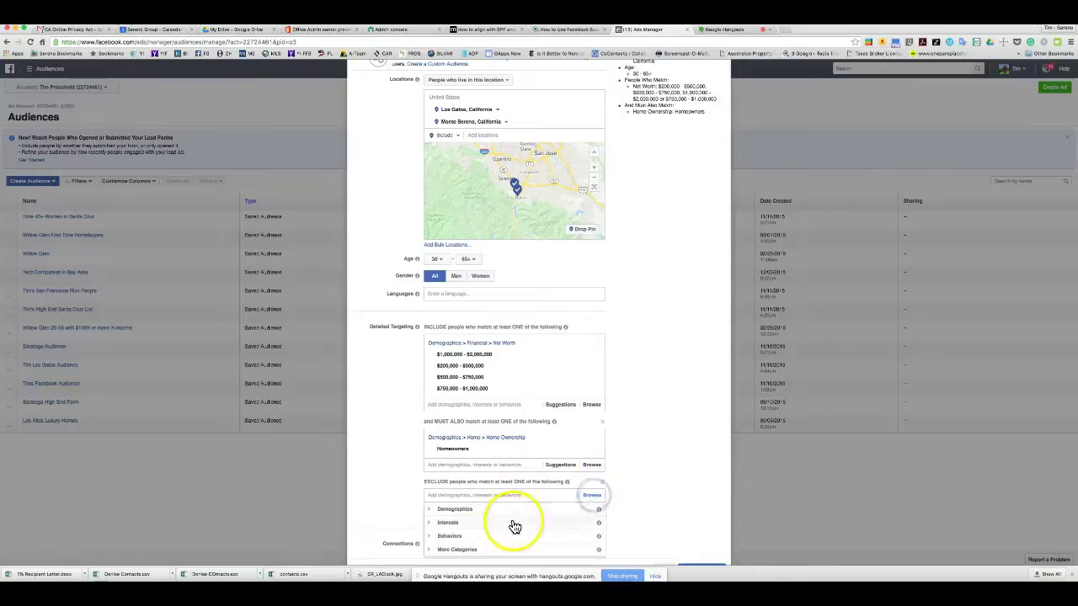
pyautogui.scroll(-1, 445, 510)
pyautogui.click(431, 502)
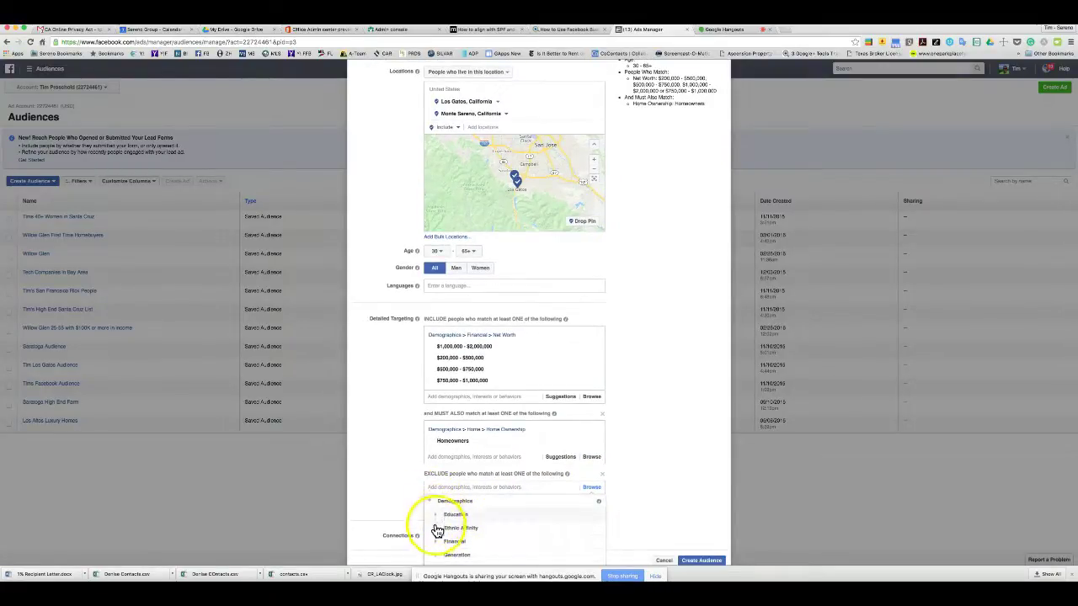
pyautogui.scroll(-1, 436, 531)
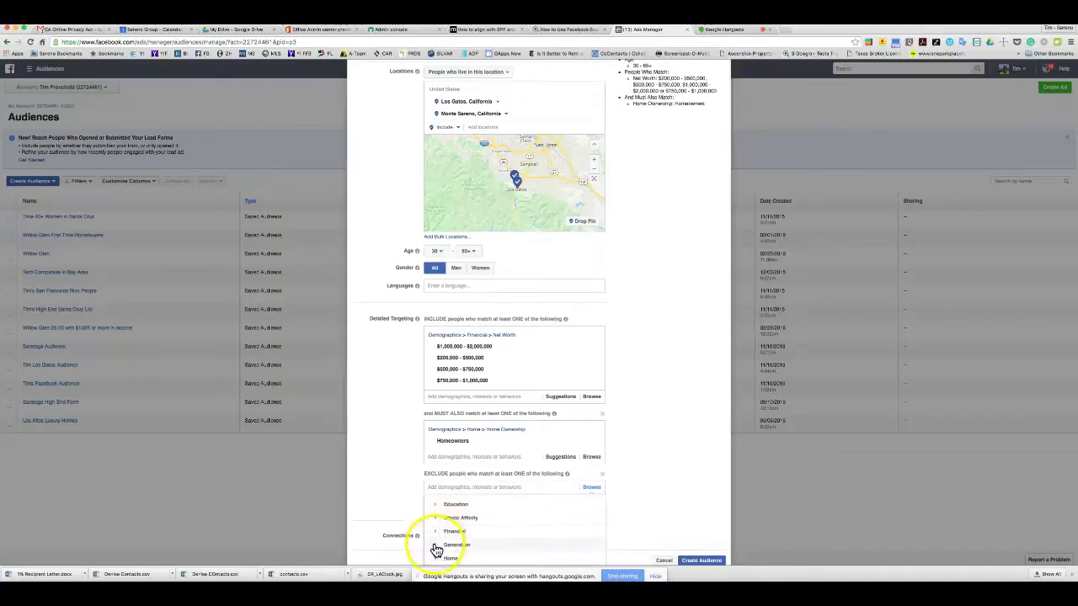
pyautogui.scroll(-2, 446, 530)
pyautogui.scroll(-1, 443, 533)
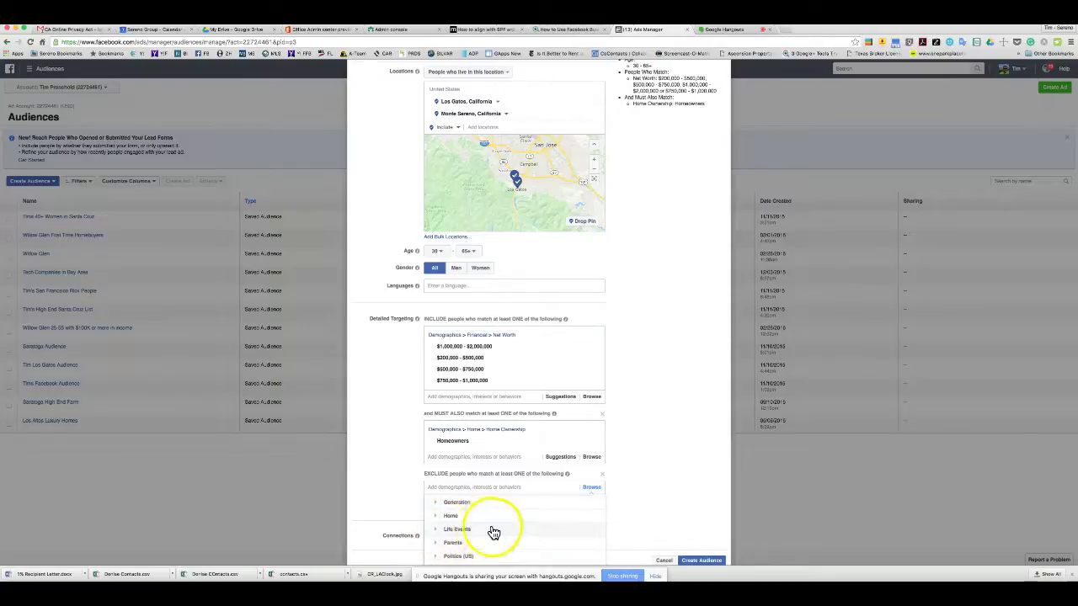
# Review the Life Events options for exclusion, including the Friends of group, and remove the exclusion condition
pyautogui.click(437, 529)
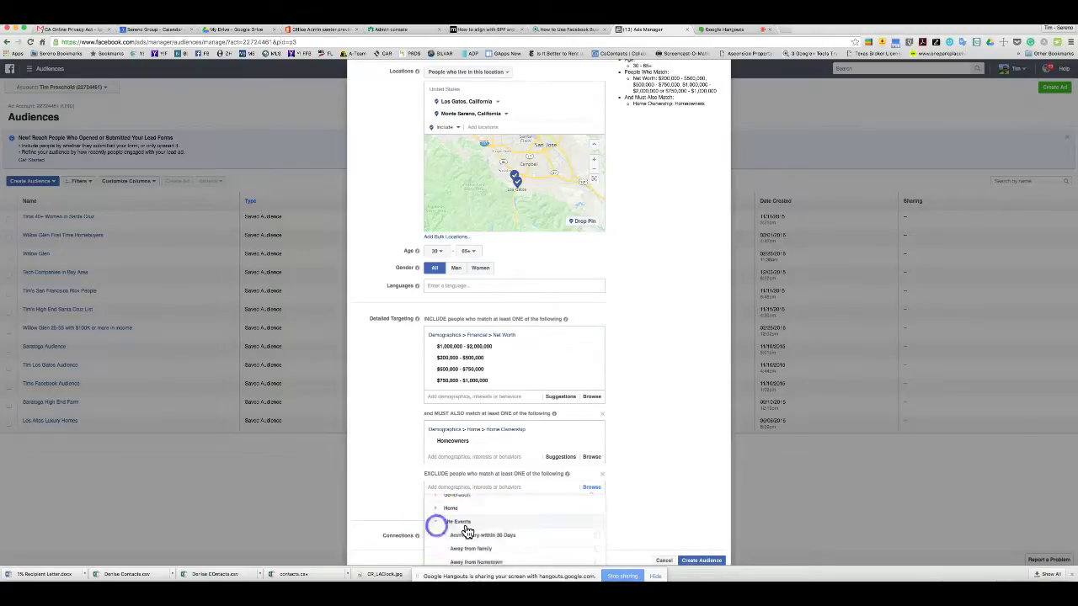
pyautogui.scroll(-1, 481, 537)
pyautogui.scroll(-1, 437, 543)
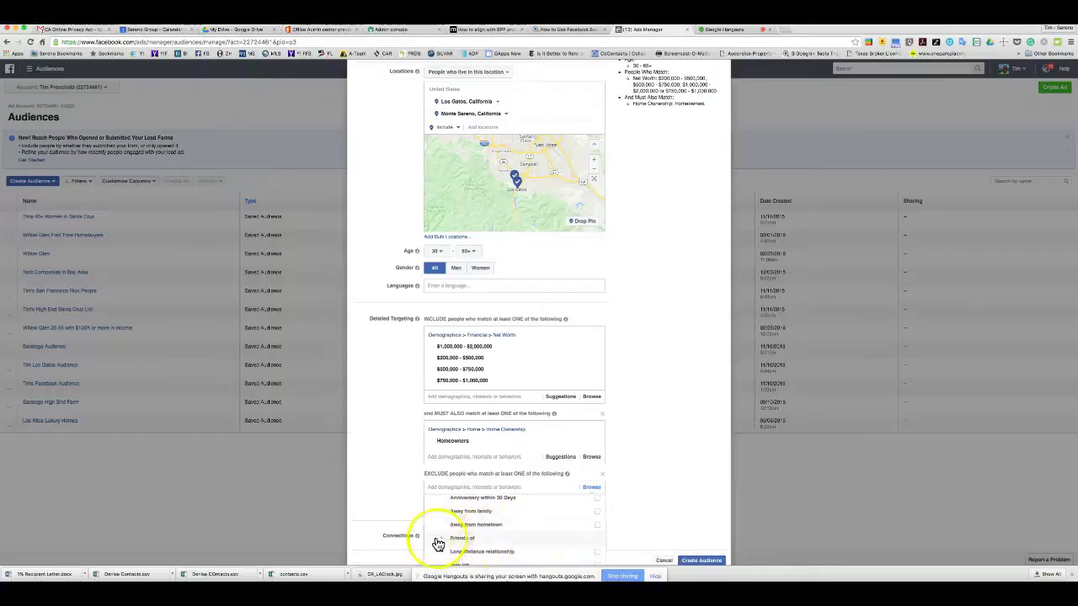
pyautogui.click(445, 539)
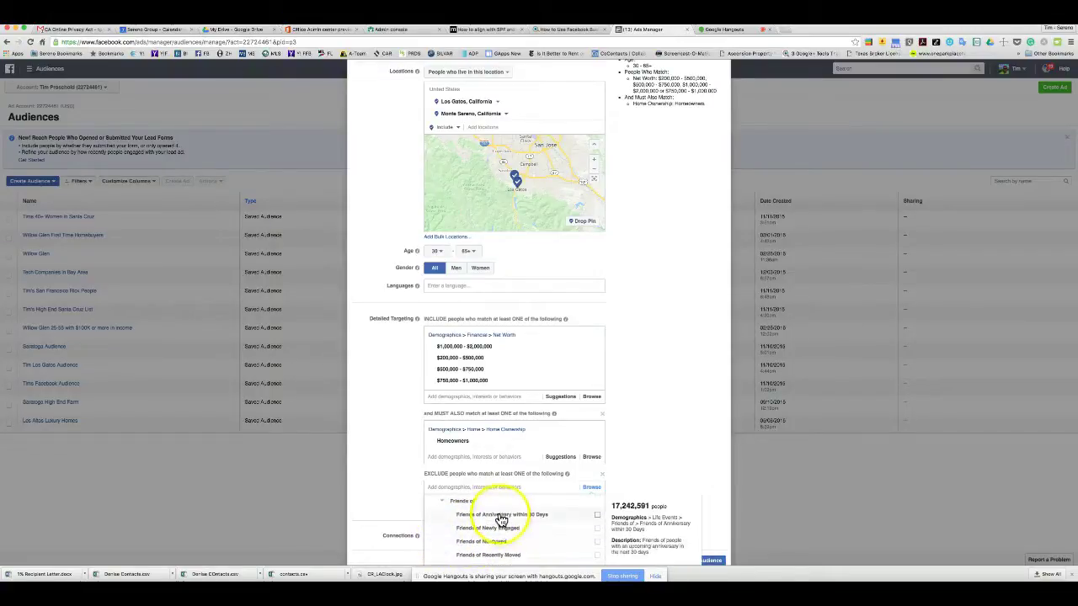
pyautogui.click(441, 500)
pyautogui.scroll(-5, 505, 520)
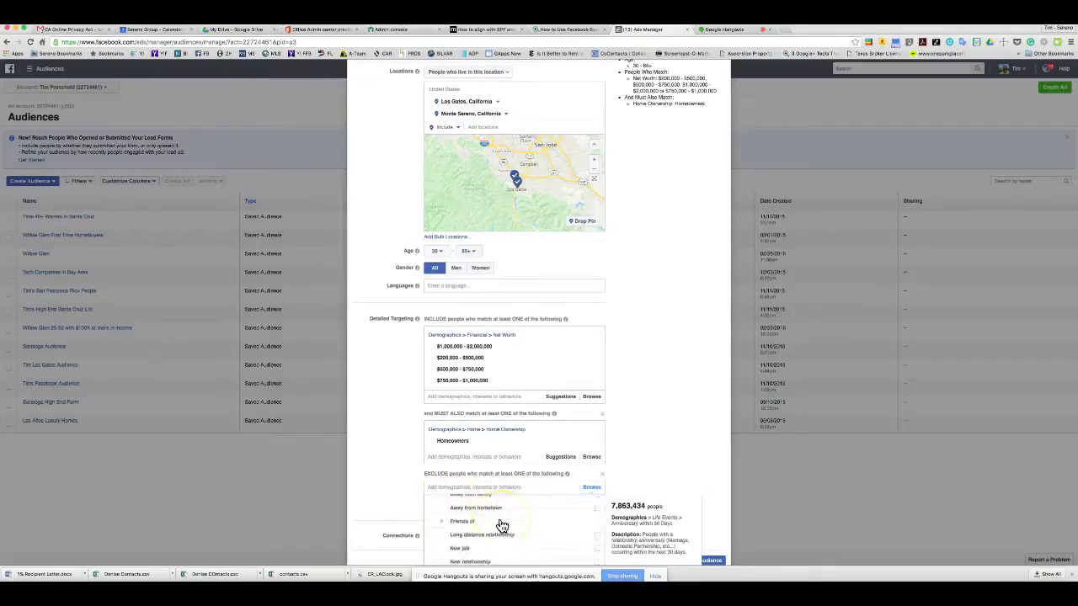
pyautogui.click(476, 506)
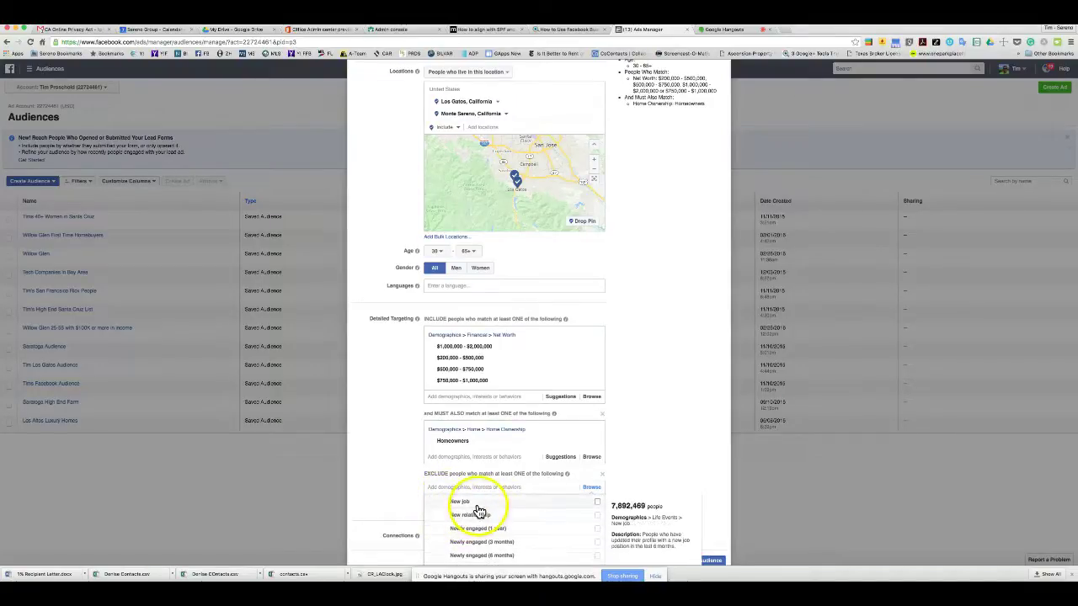
pyautogui.scroll(-2, 478, 526)
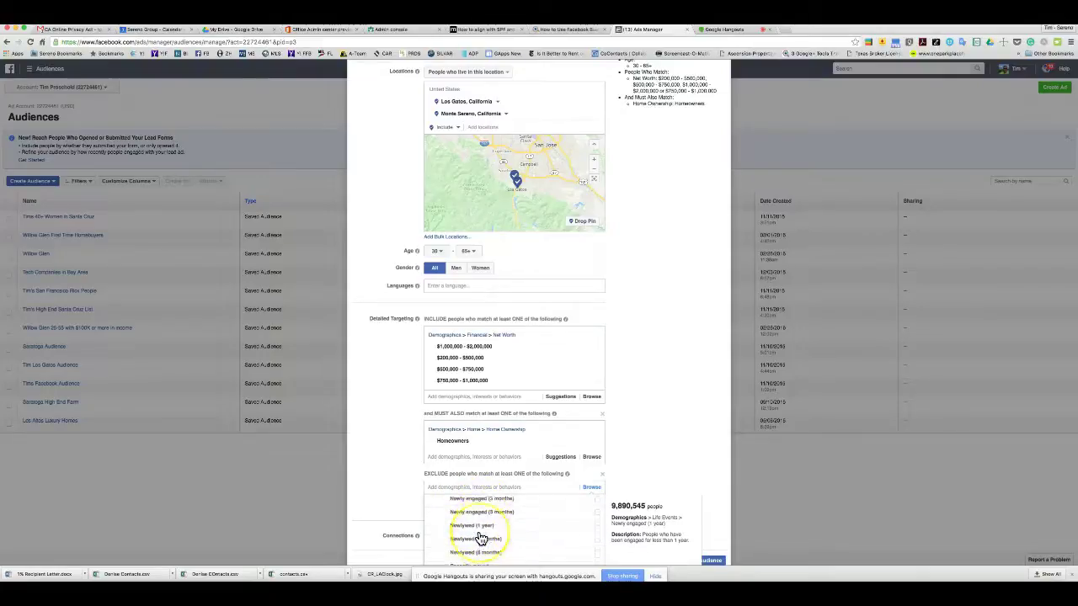
pyautogui.scroll(-2, 480, 537)
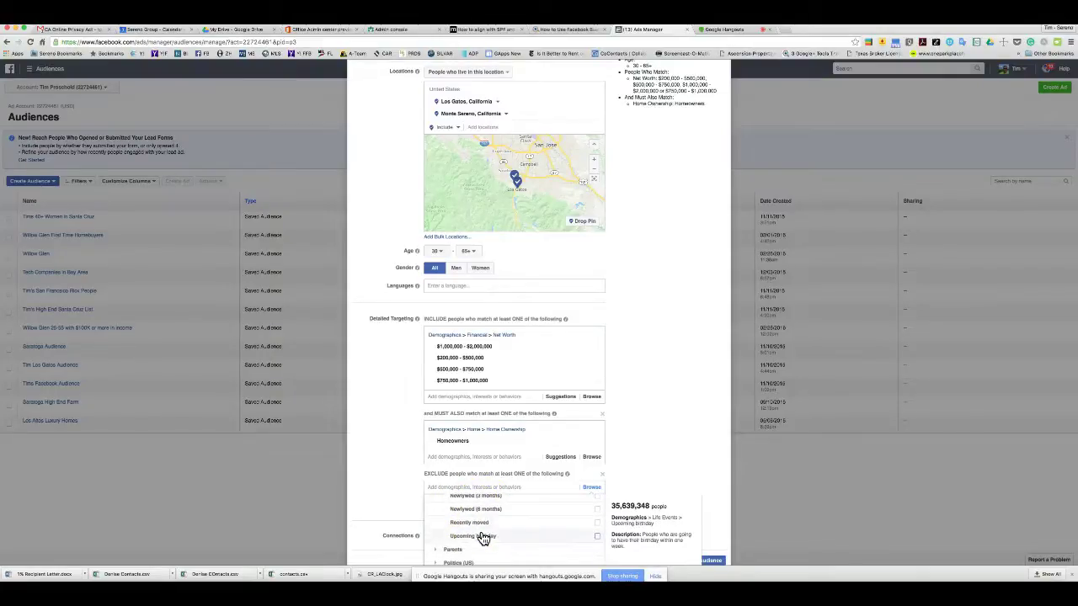
pyautogui.scroll(2, 483, 539)
pyautogui.click(482, 505)
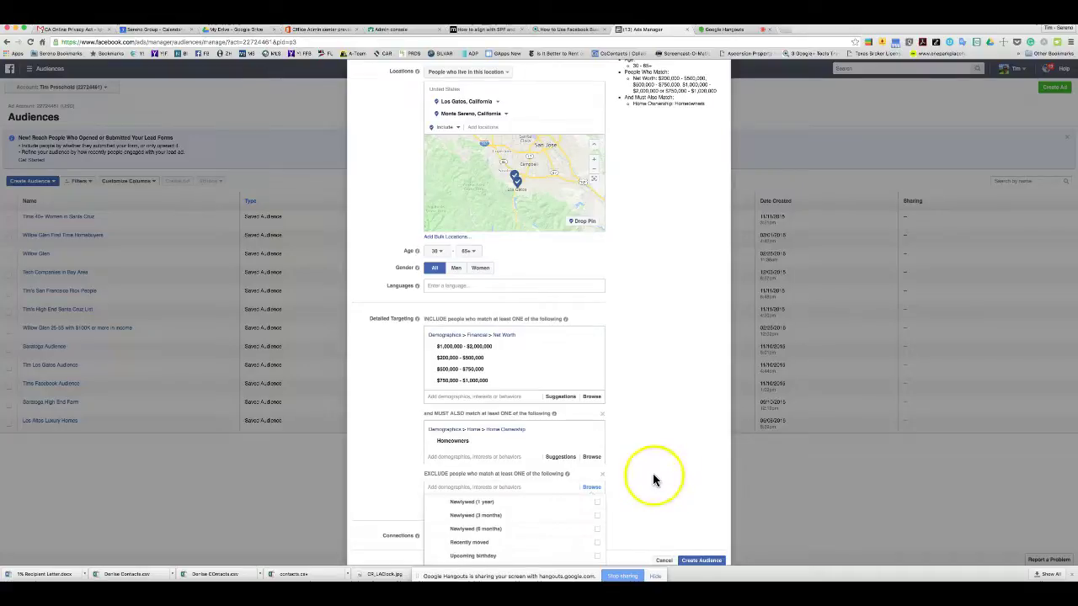
pyautogui.click(603, 477)
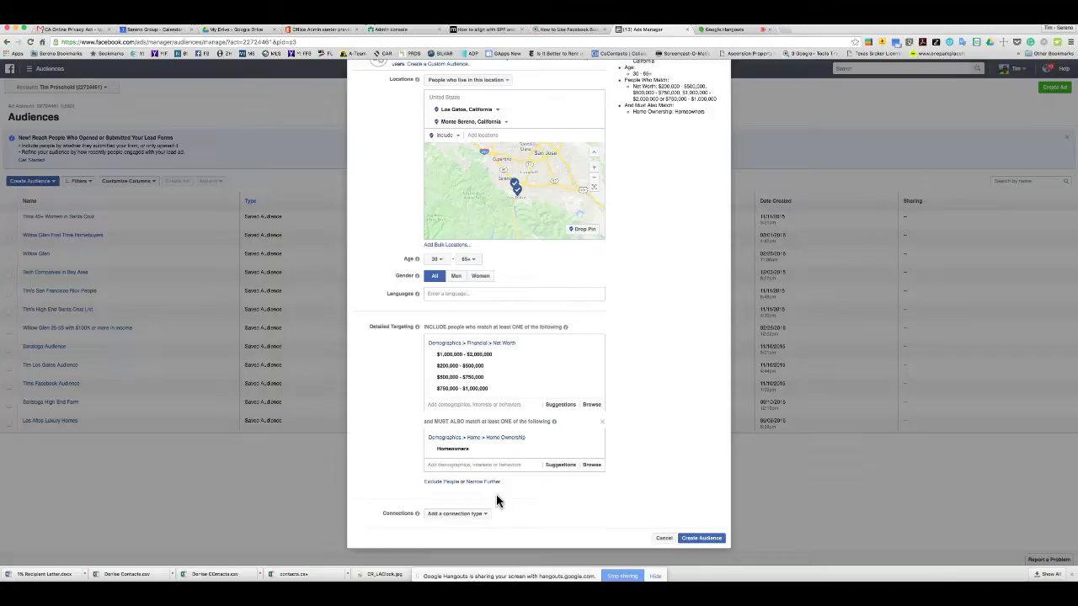
# Review the available connection types for the audience, including Facebook Pages, Apps, Events and Advanced Combinations
pyautogui.click(485, 515)
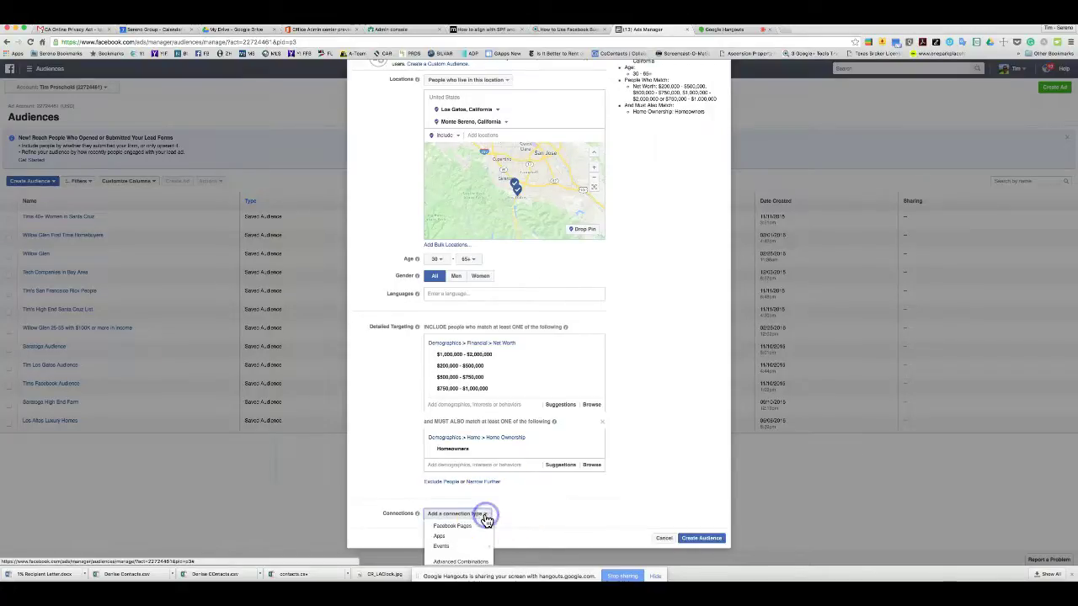
pyautogui.moveTo(482, 528)
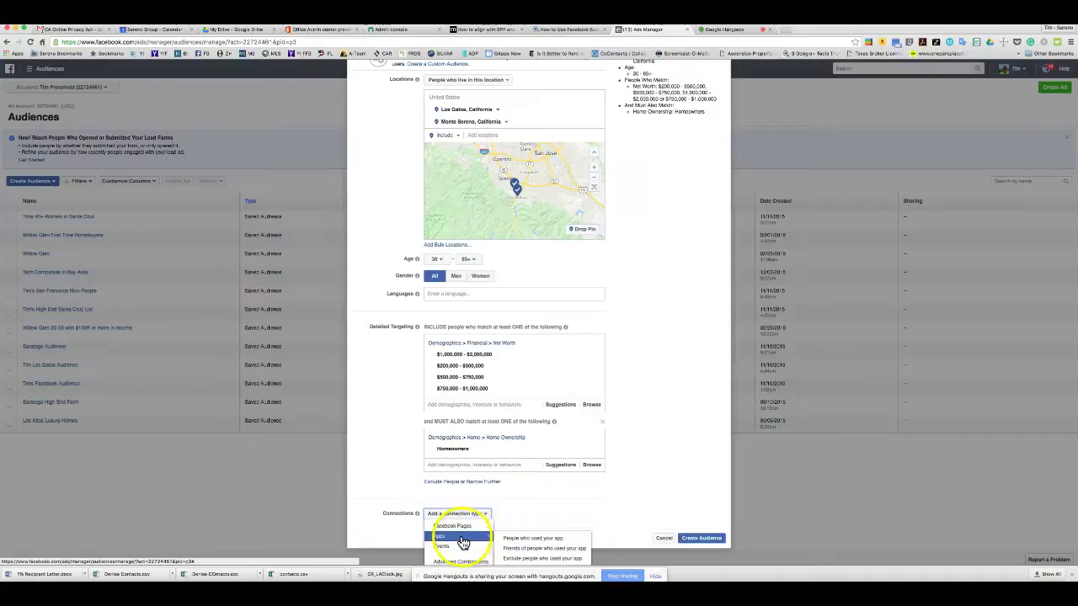
pyautogui.moveTo(466, 548)
pyautogui.scroll(-1, 467, 548)
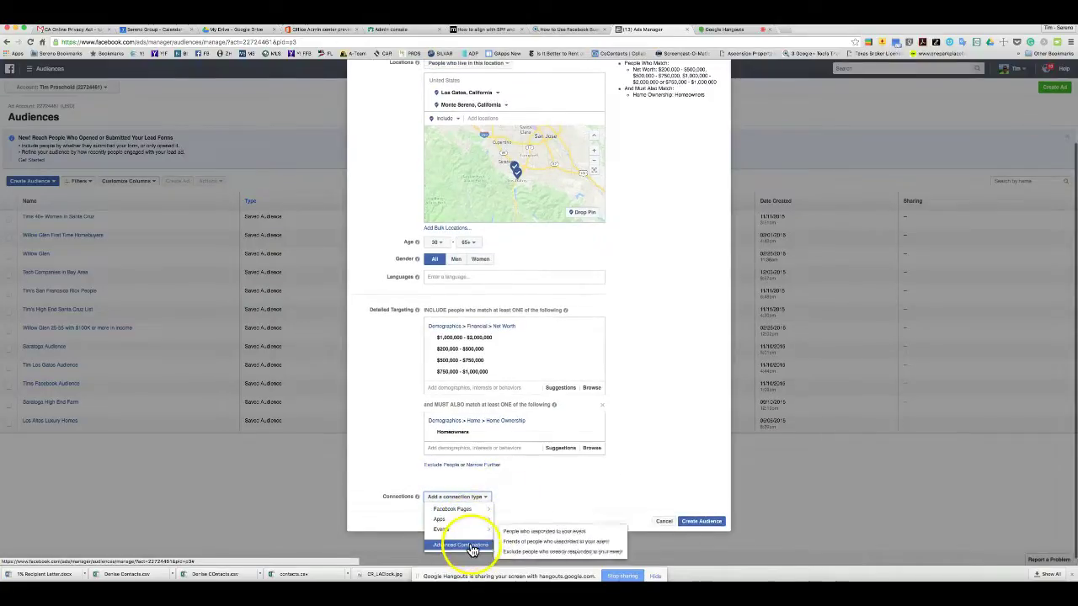
pyautogui.click(540, 493)
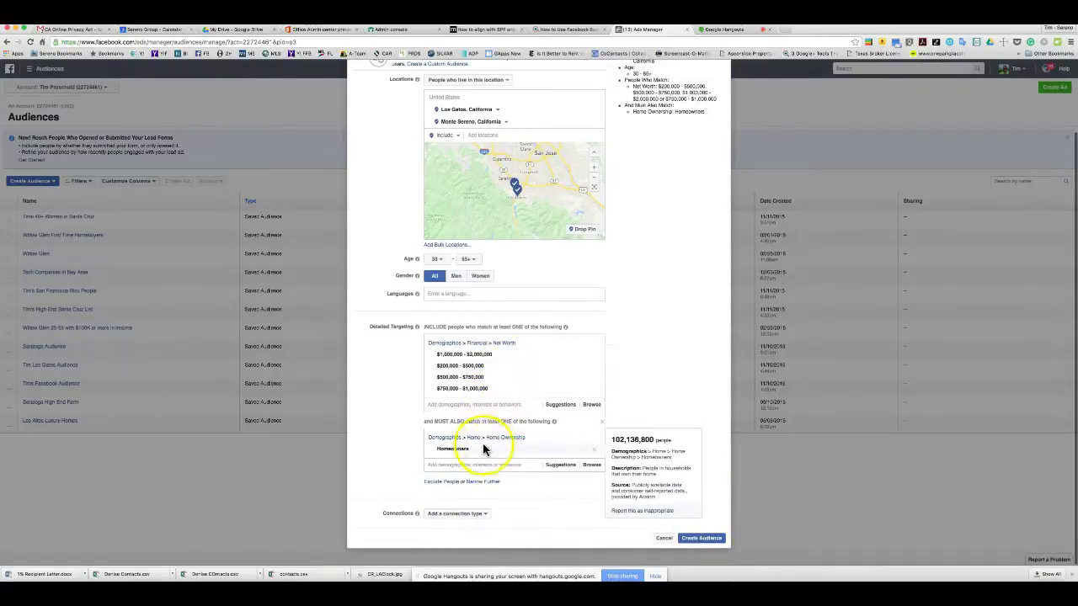
# Create the saved audience with the net worth ranges and the required Homeowners condition
pyautogui.moveTo(497, 394)
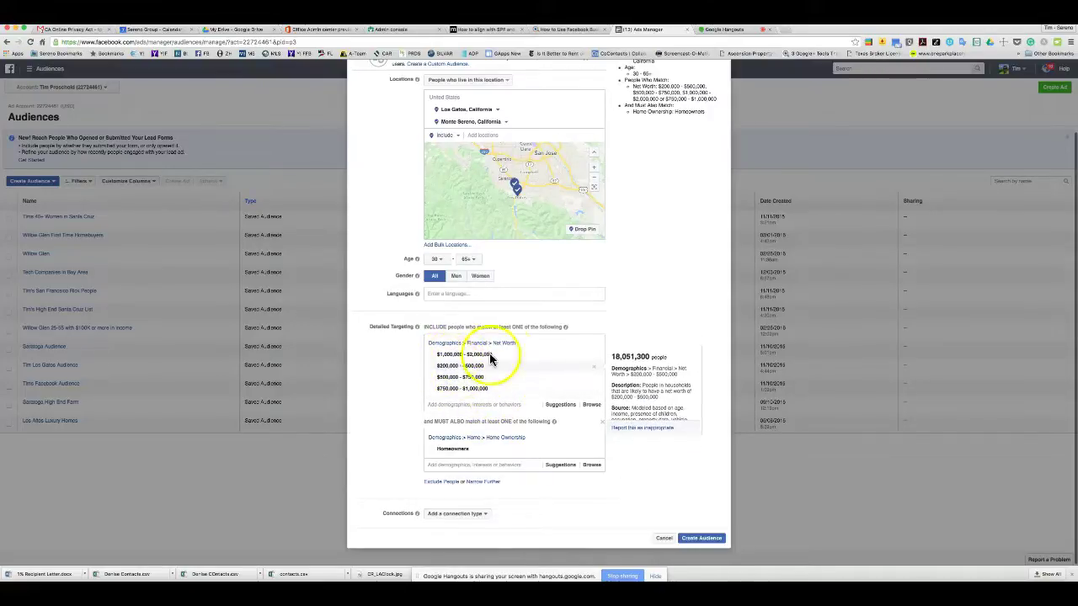
pyautogui.click(698, 540)
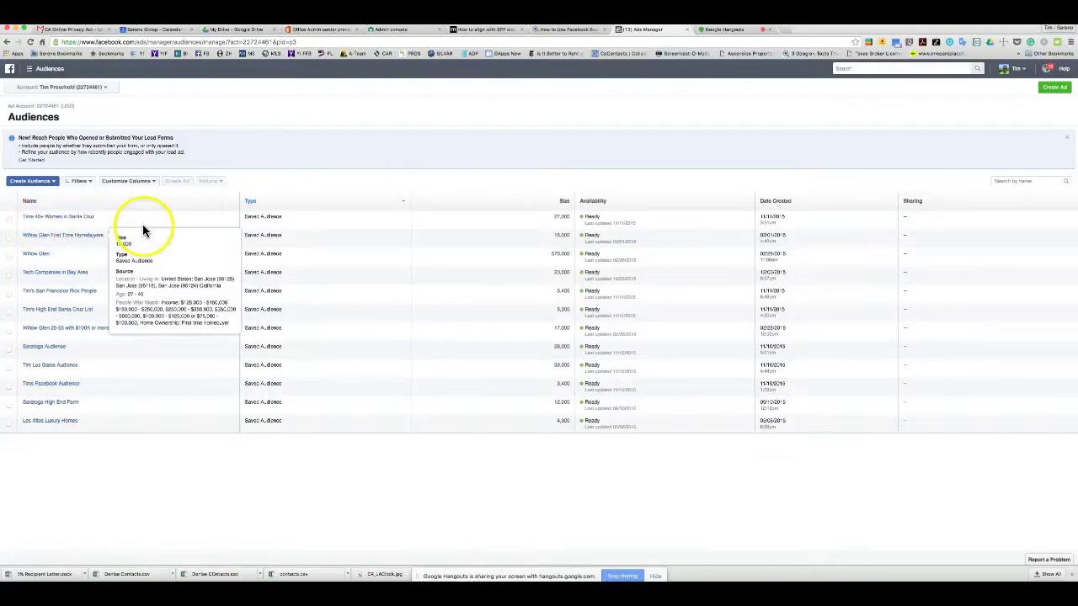
# Reload the saved audiences list and open the Facebook home page in place of the Business Manager guide
pyautogui.click(29, 42)
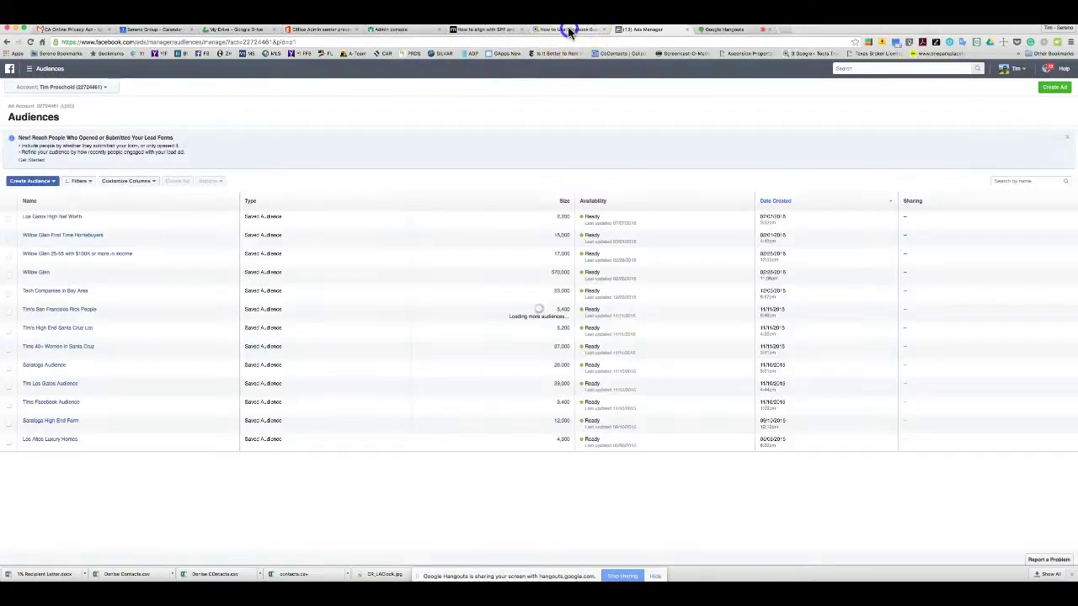
pyautogui.click(569, 31)
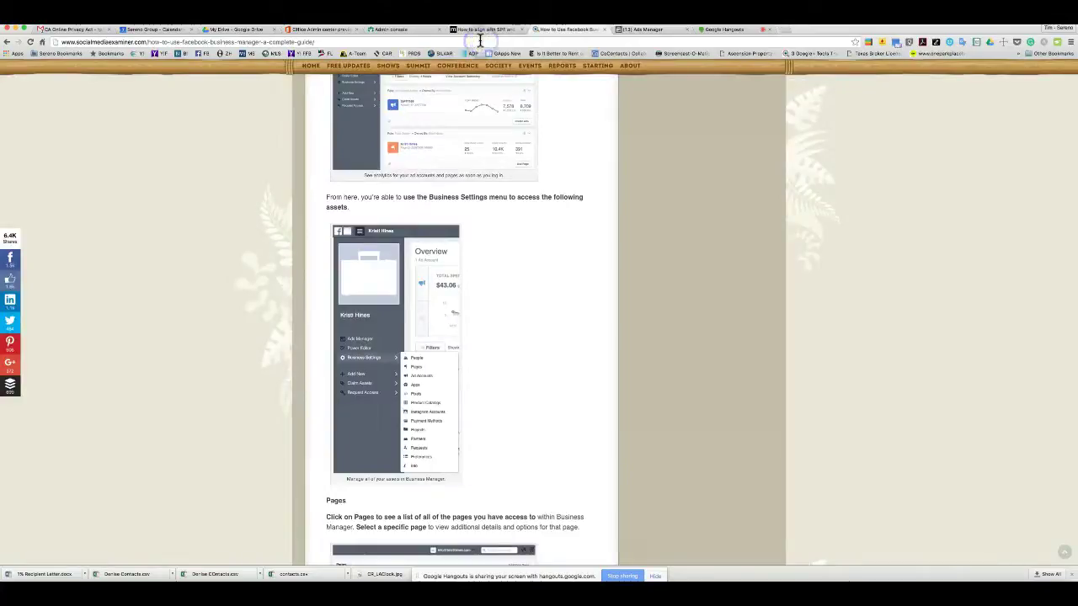
pyautogui.click(196, 44)
pyautogui.click(423, 43)
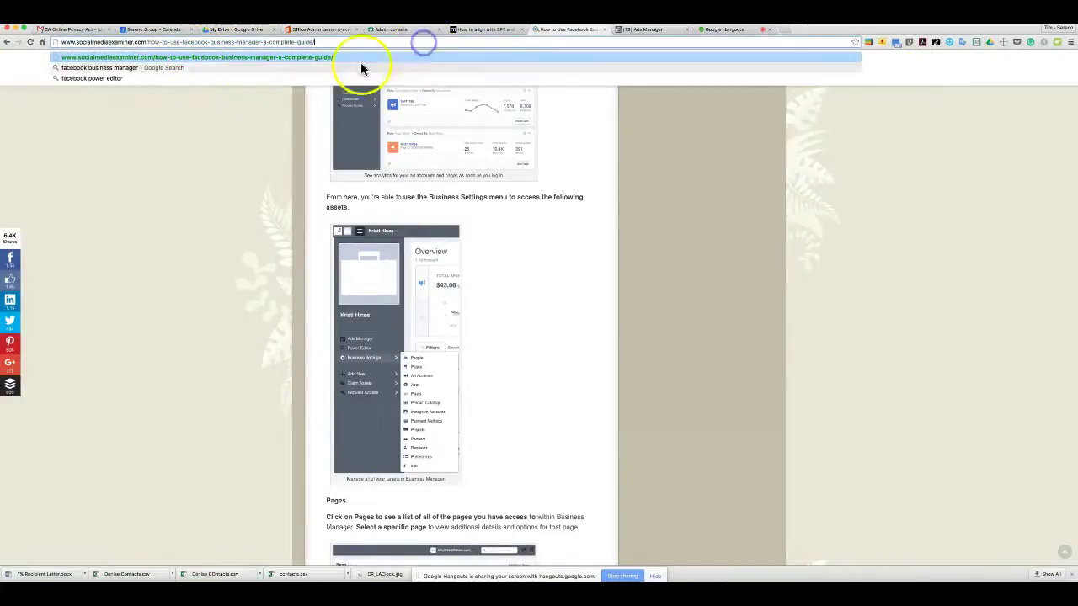
pyautogui.click(237, 193)
pyautogui.click(201, 53)
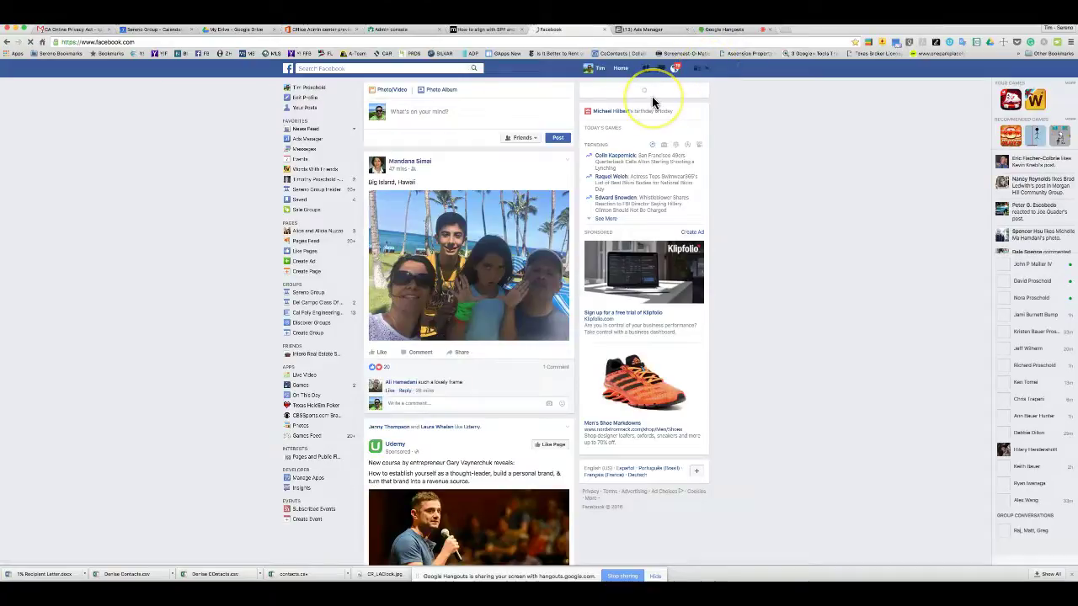
# Open the realtor business page and start boosting its April post about Millennials under pressure
pyautogui.click(311, 182)
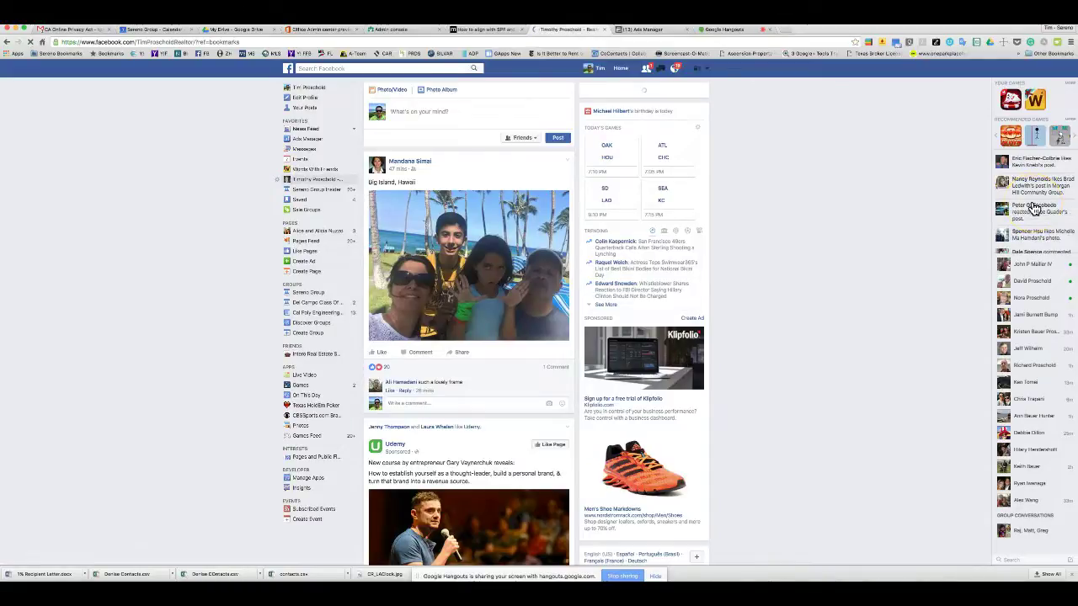
pyautogui.click(823, 252)
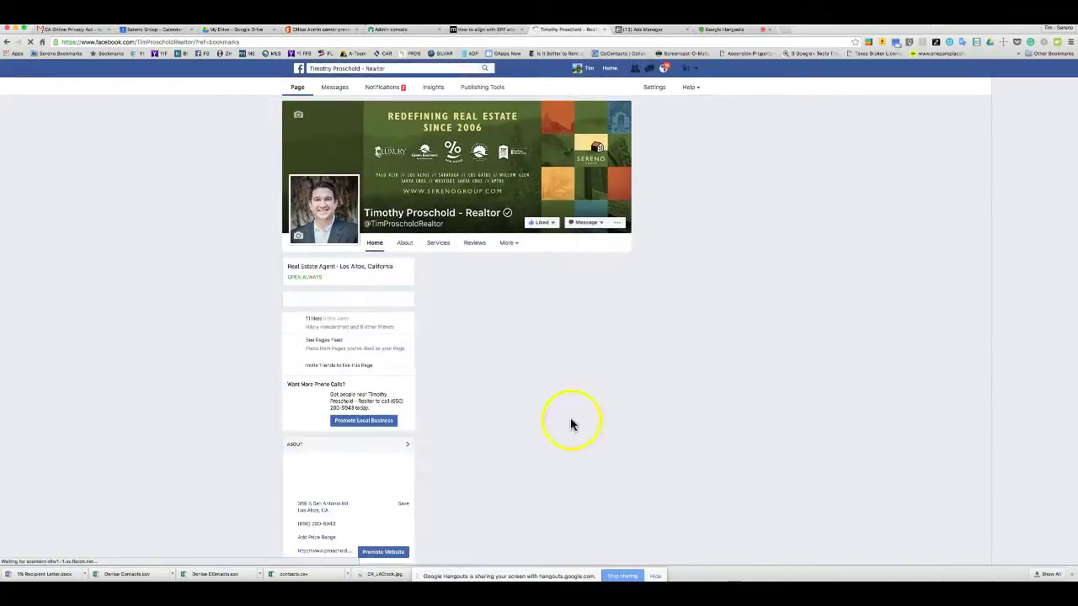
pyautogui.scroll(-1, 640, 514)
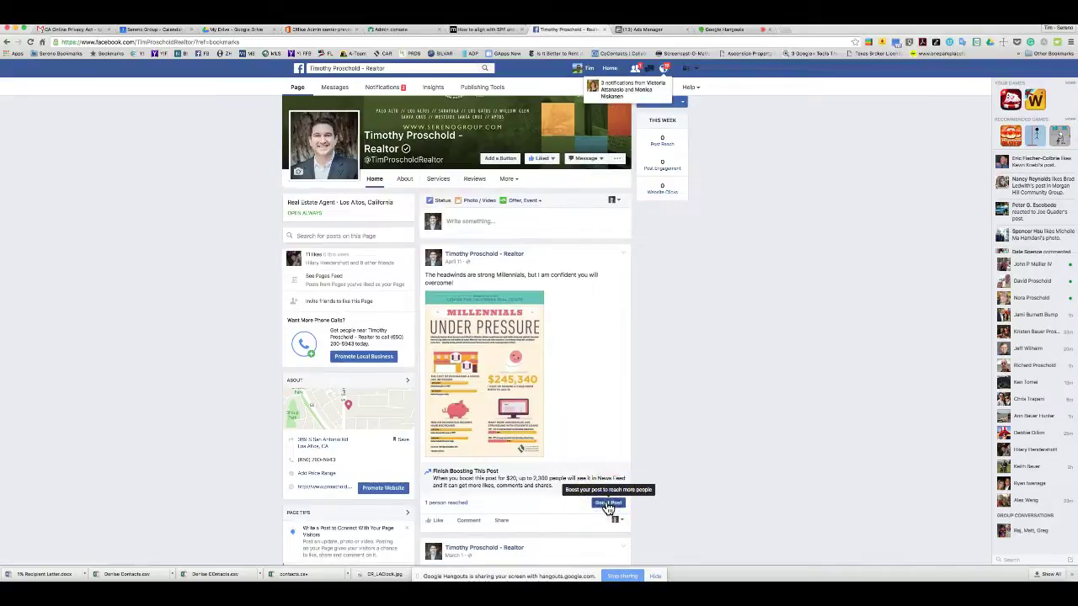
pyautogui.click(608, 504)
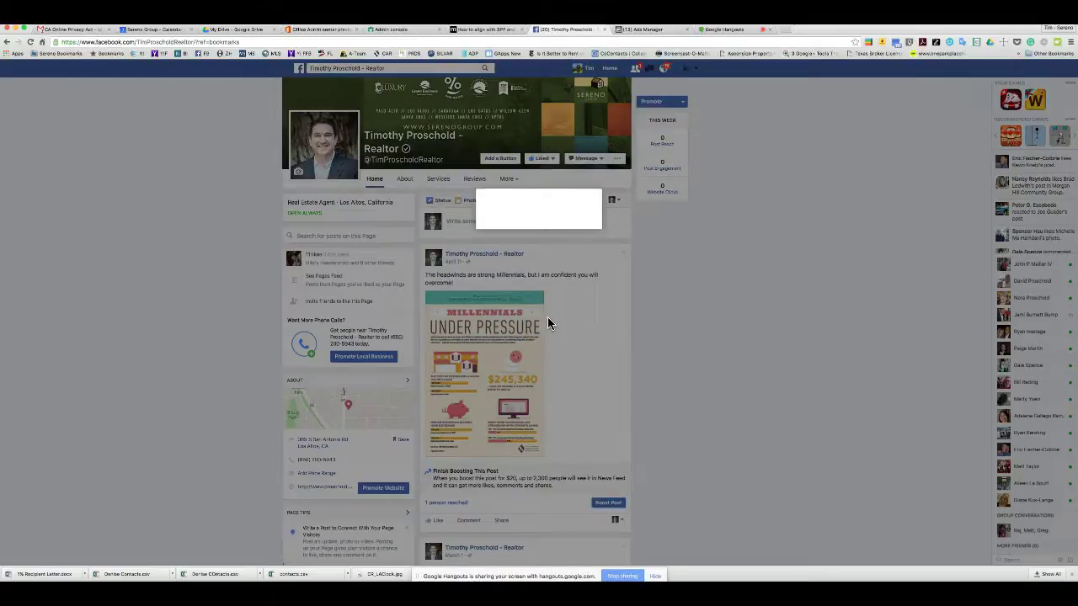
pyautogui.moveTo(547, 316); pyautogui.dragTo(445, 232)
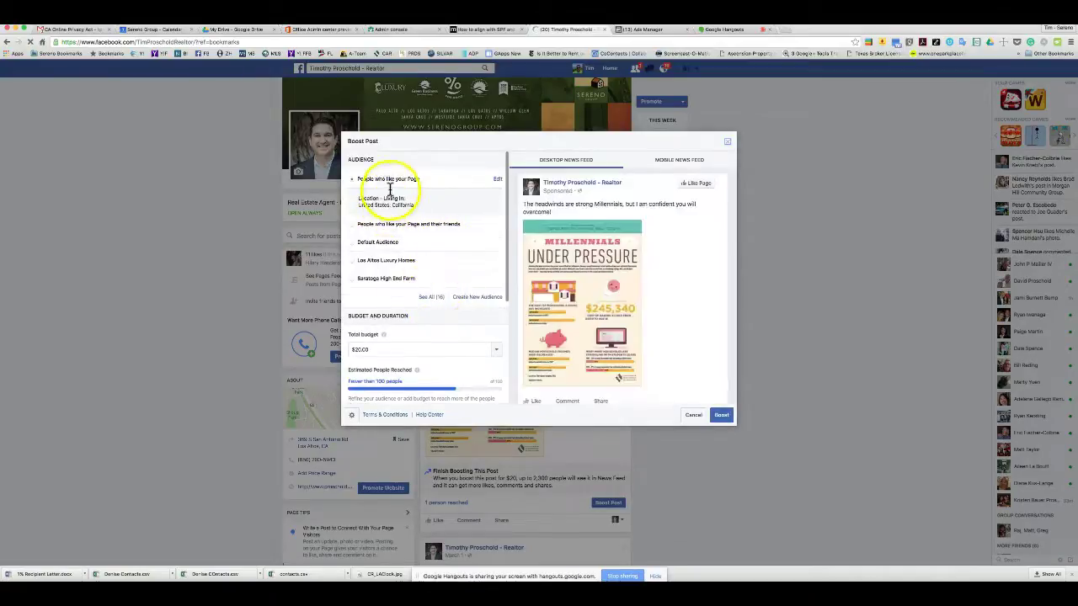
# Show all saved audiences for the boost and select Los Gatos High Net Worth
pyautogui.click(430, 299)
pyautogui.scroll(-3, 432, 287)
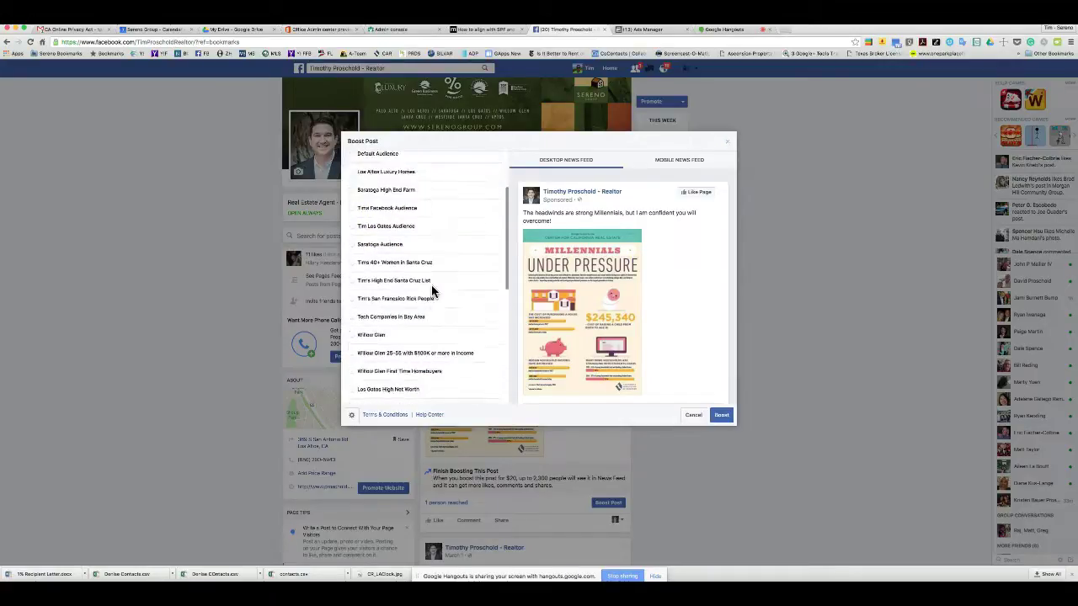
pyautogui.click(354, 362)
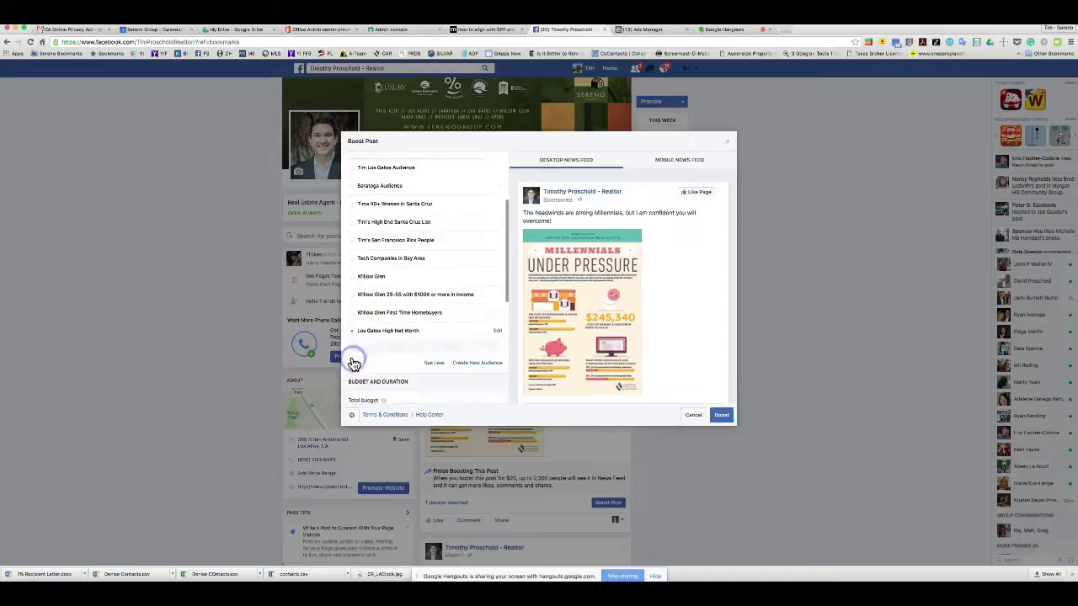
pyautogui.click(398, 353)
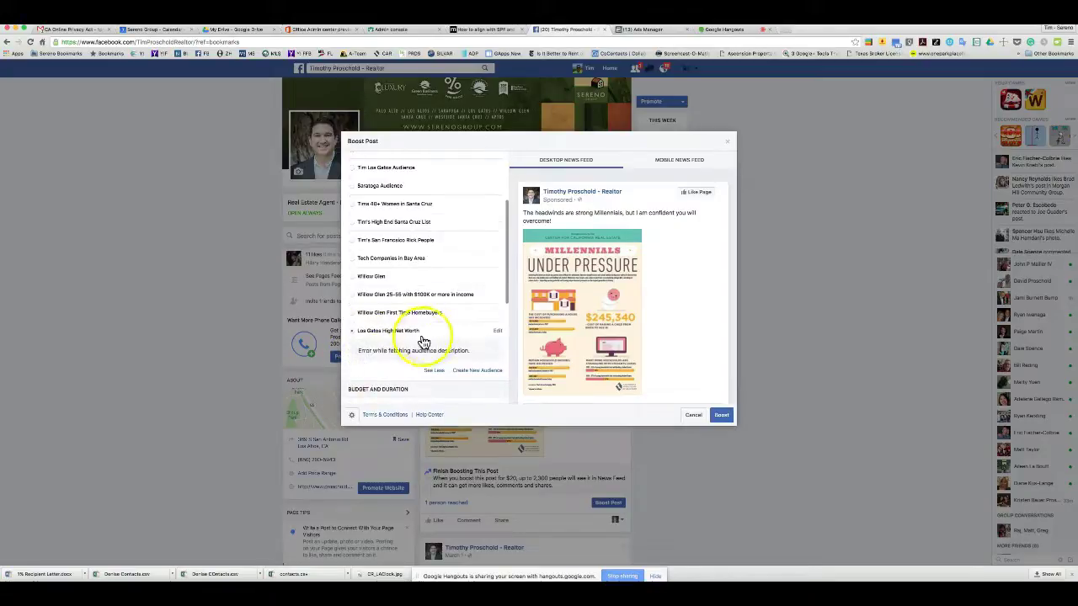
pyautogui.scroll(-2, 390, 358)
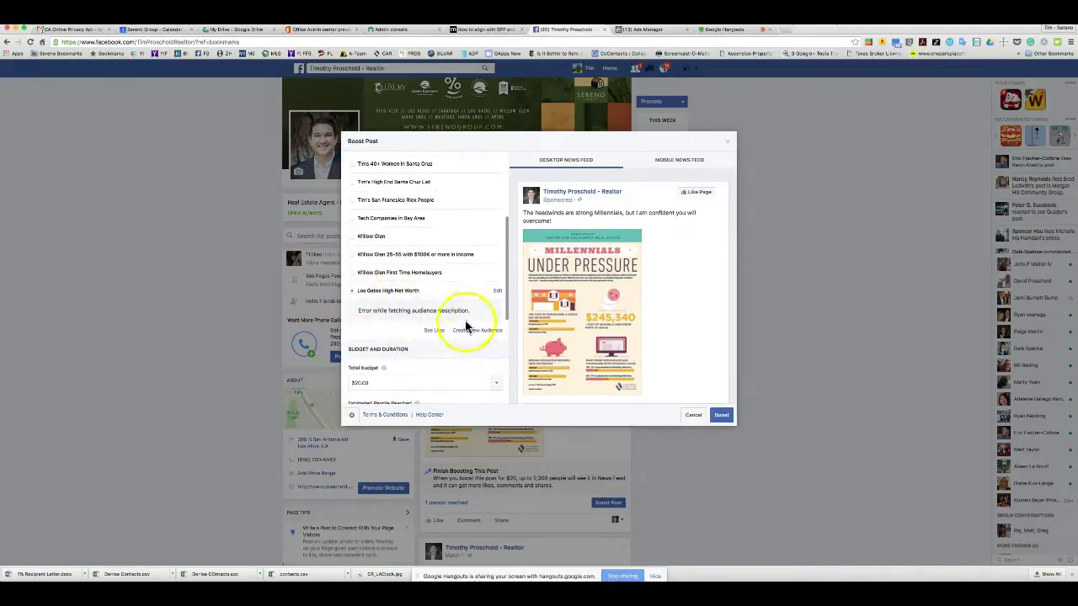
# Switch the boost audience to Willow Glen First Time Homebuyers
pyautogui.click(353, 275)
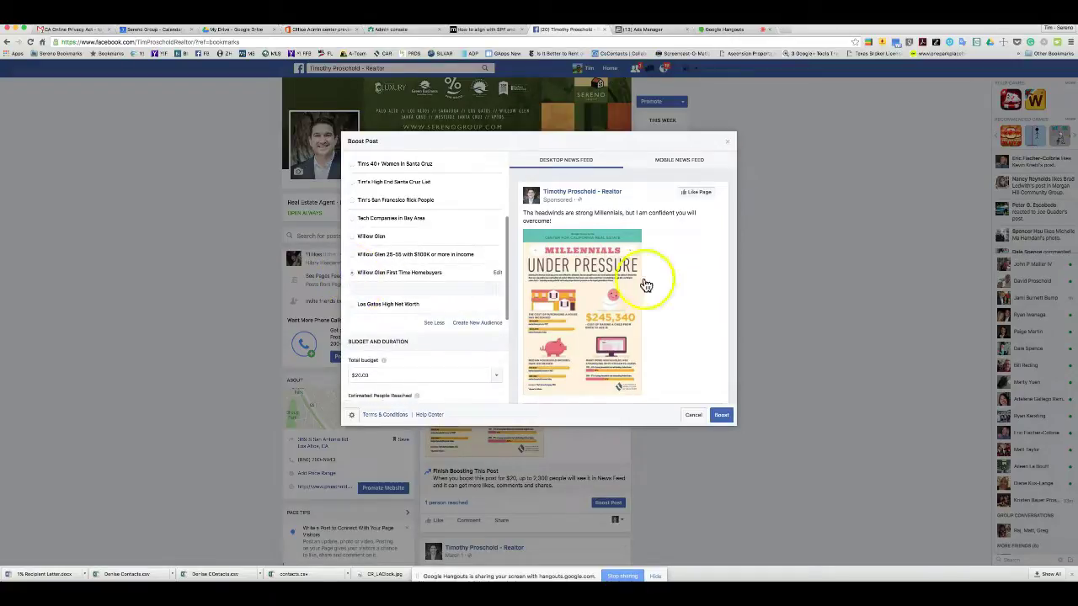
pyautogui.scroll(-1, 447, 302)
pyautogui.scroll(-1, 447, 308)
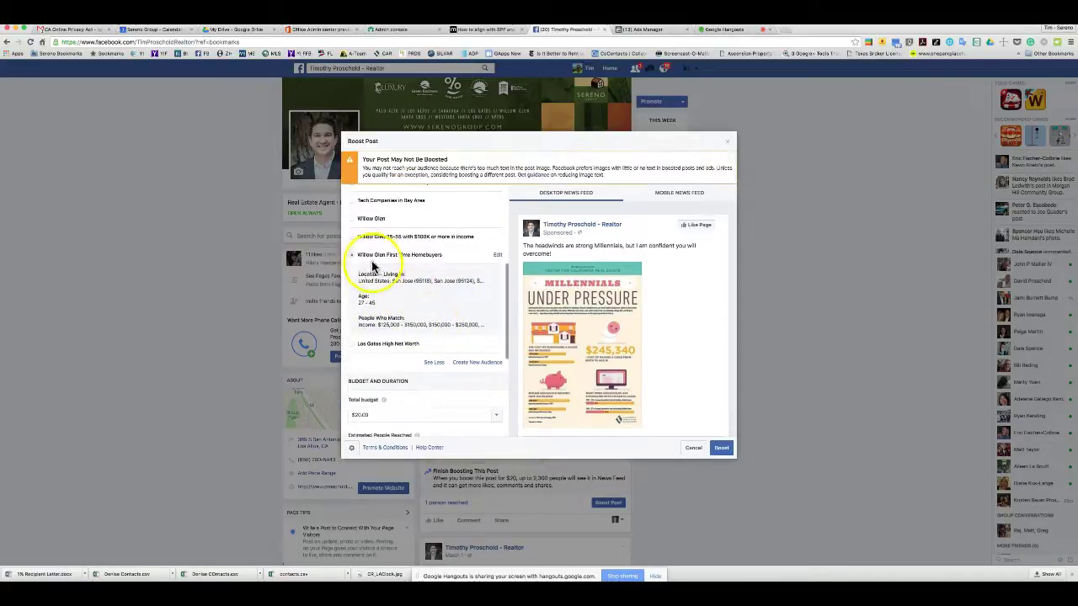
# Try a 7-day duration for the boost and set it to 14 days
pyautogui.scroll(-3, 421, 308)
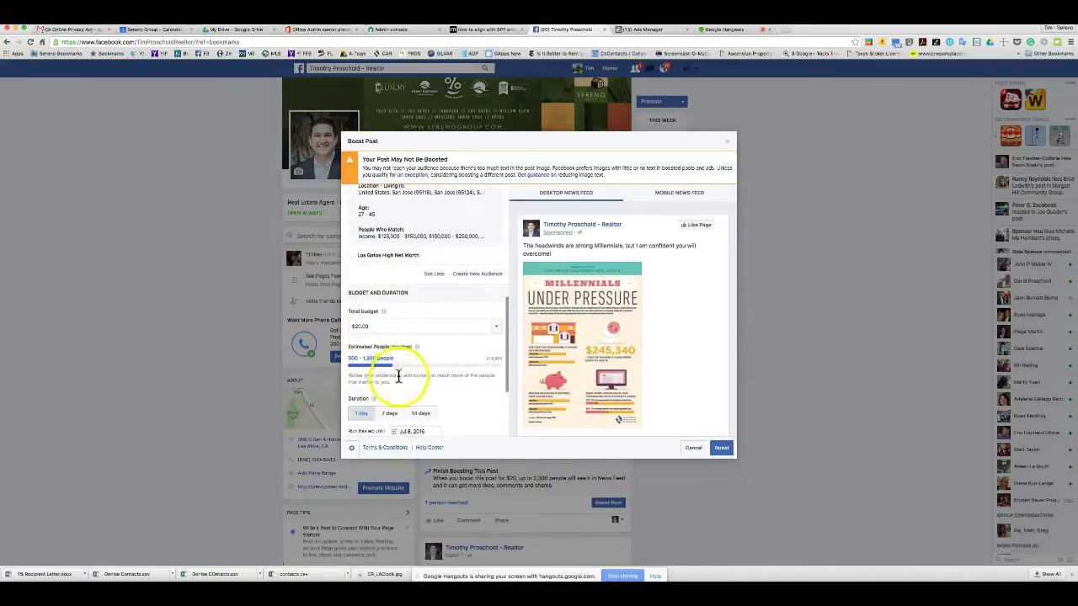
pyautogui.scroll(-2, 404, 373)
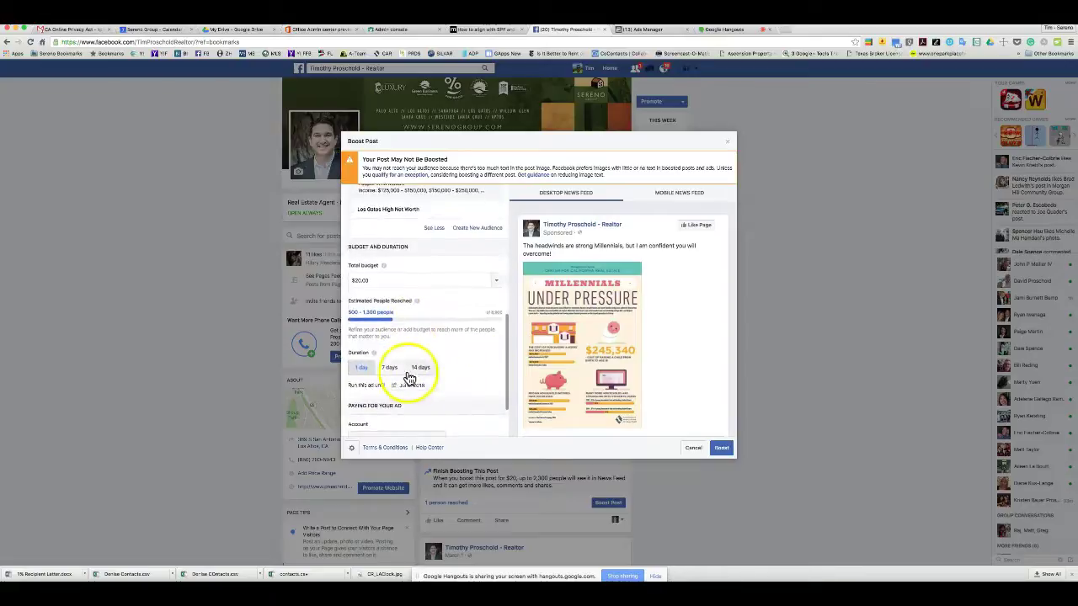
pyautogui.click(388, 370)
pyautogui.click(420, 370)
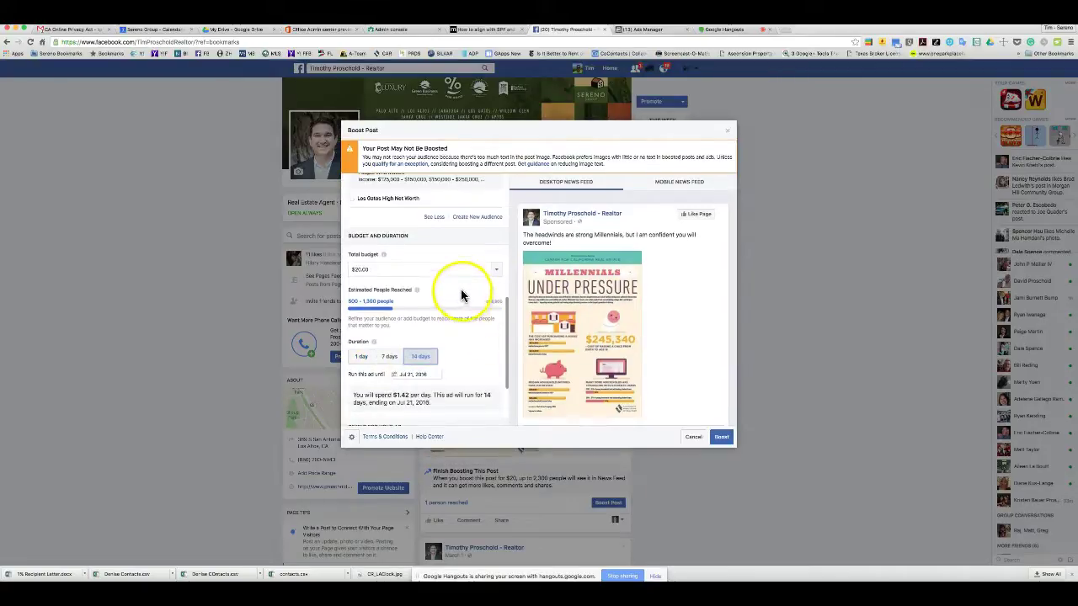
# Try total budgets of $200 and $300 for the boost and settle on $150
pyautogui.click(390, 284)
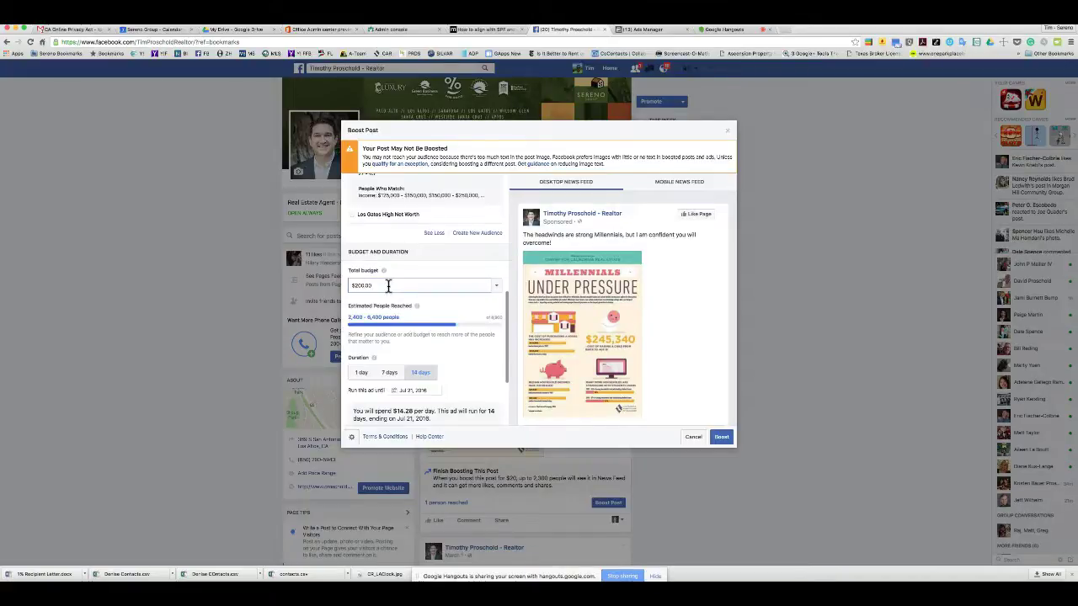
pyautogui.press('BackSpace')
pyautogui.write('3')
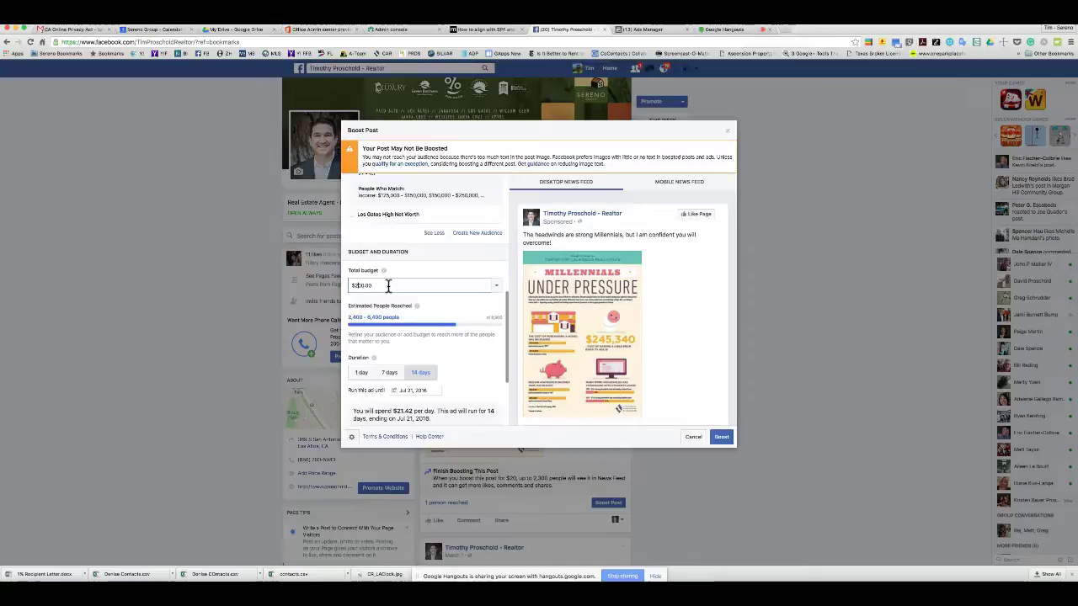
pyautogui.press('BackSpace')
pyautogui.write('2')
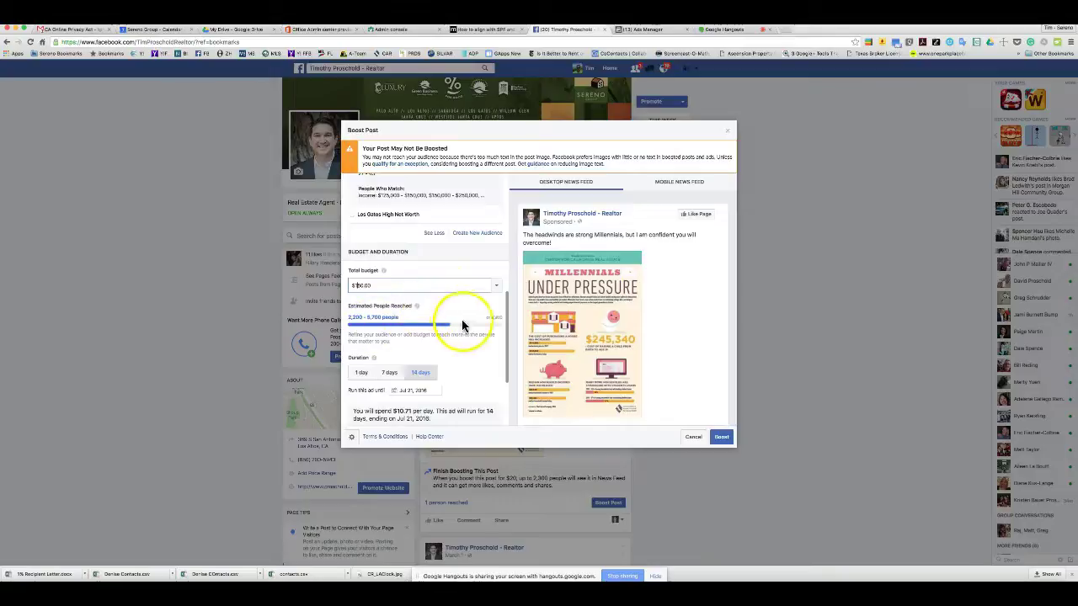
# Review the boost's duration and payment settings, and preview the post in the mobile and desktop news feeds
pyautogui.scroll(-2, 459, 324)
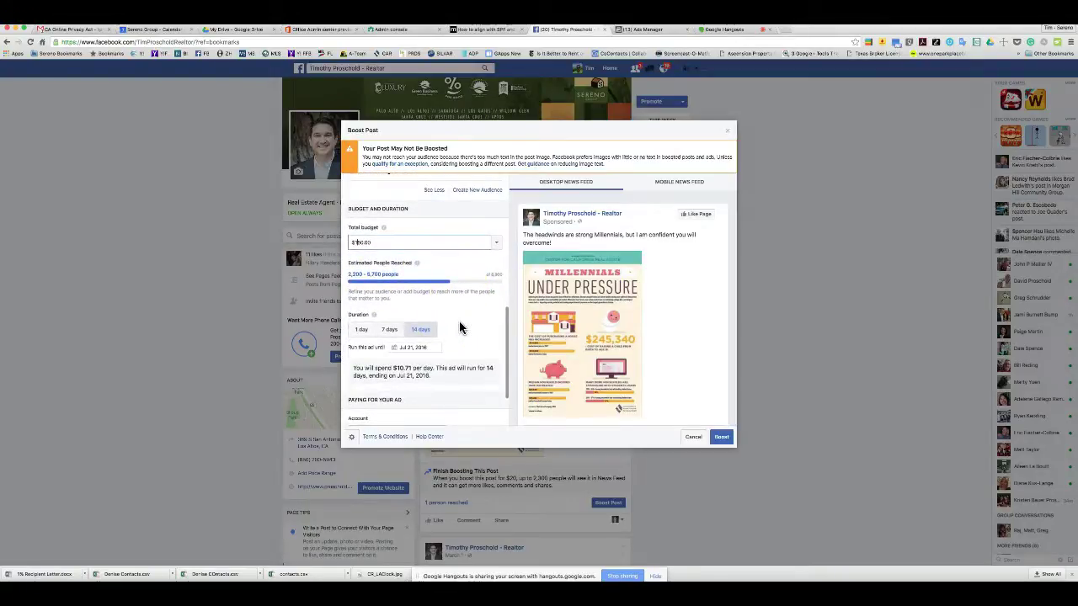
pyautogui.scroll(-3, 476, 310)
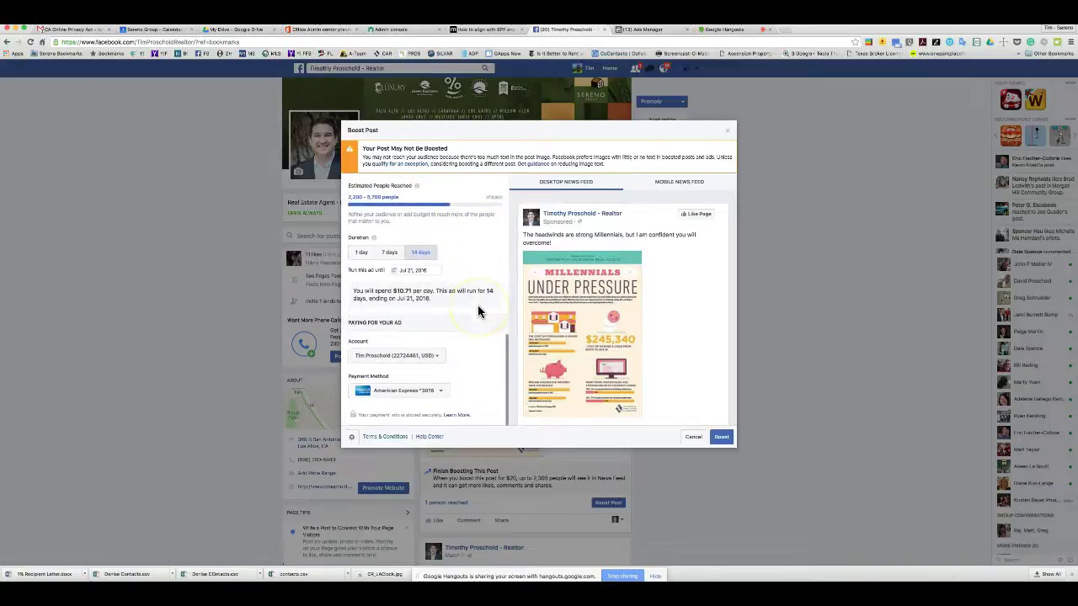
pyautogui.scroll(5, 477, 311)
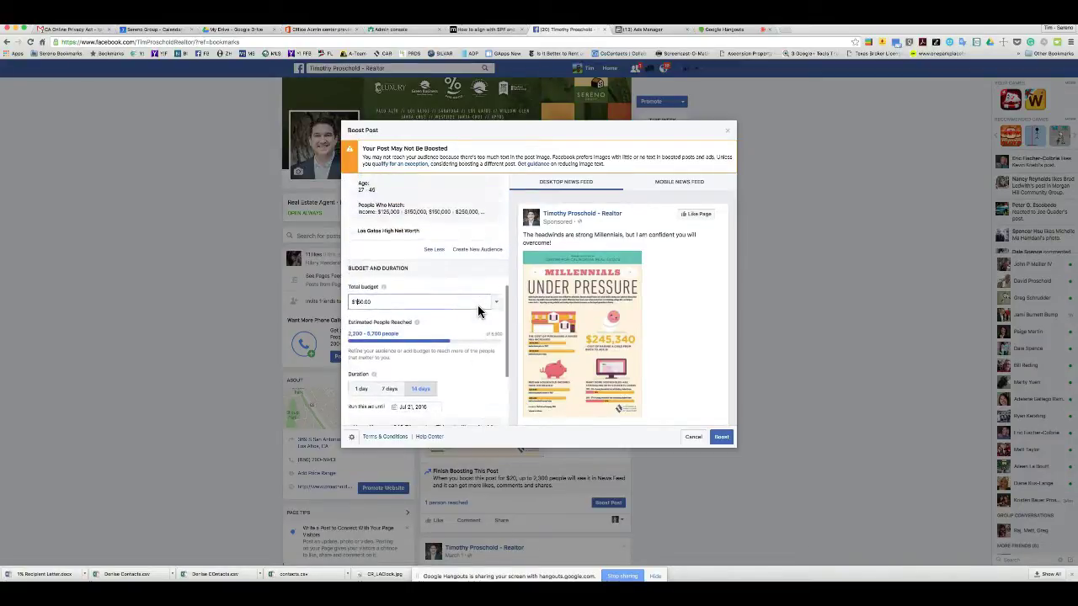
pyautogui.scroll(1, 477, 312)
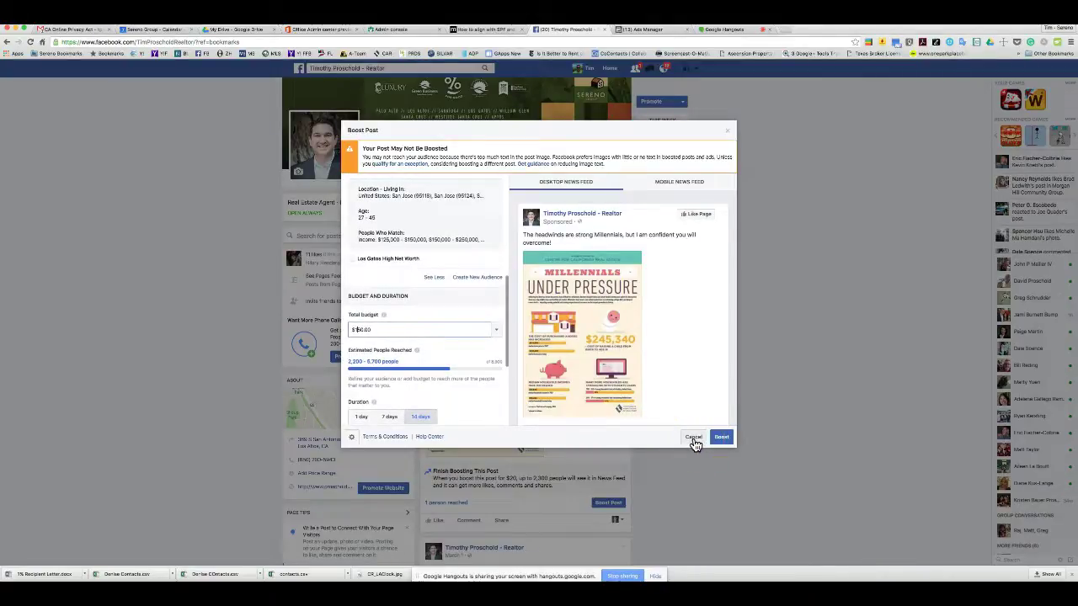
pyautogui.click(679, 187)
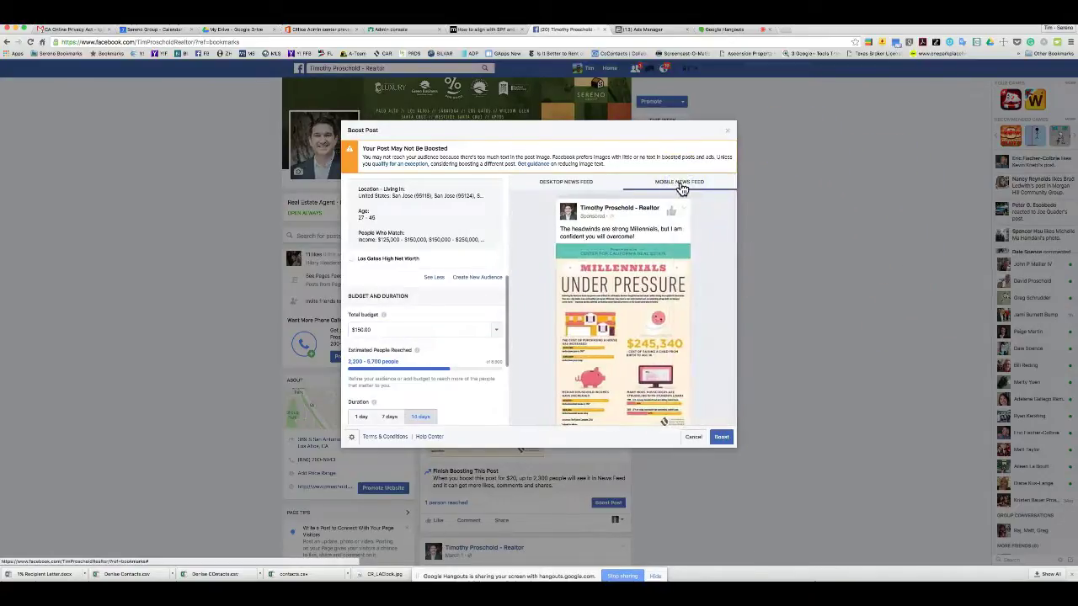
pyautogui.click(576, 184)
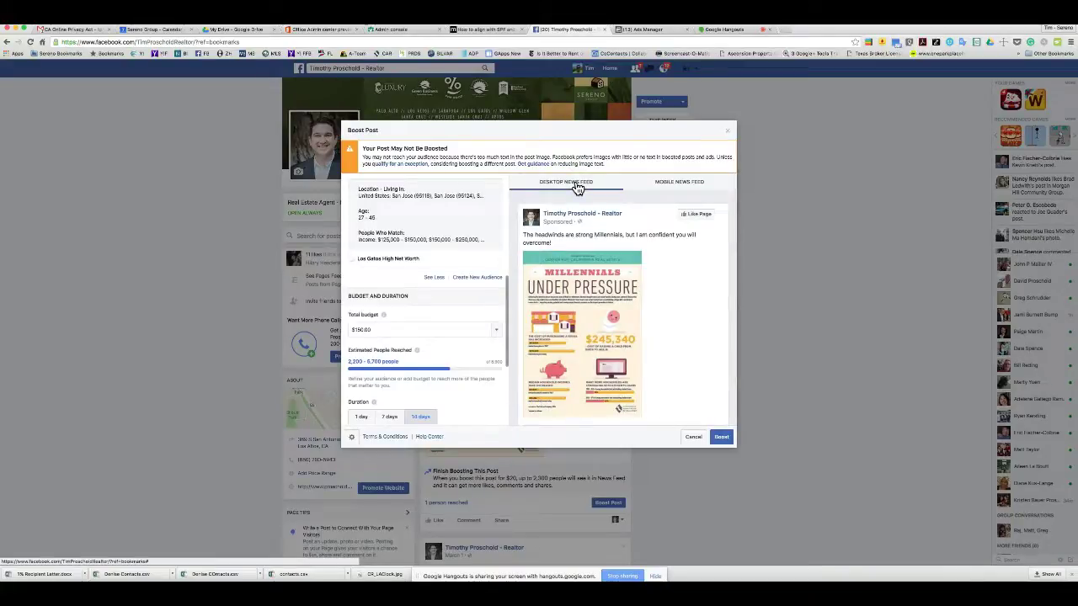
# Examine the boost's estimated people reached, daily spend, end date and desktop post preview
pyautogui.scroll(-2, 433, 384)
pyautogui.scroll(-1, 454, 385)
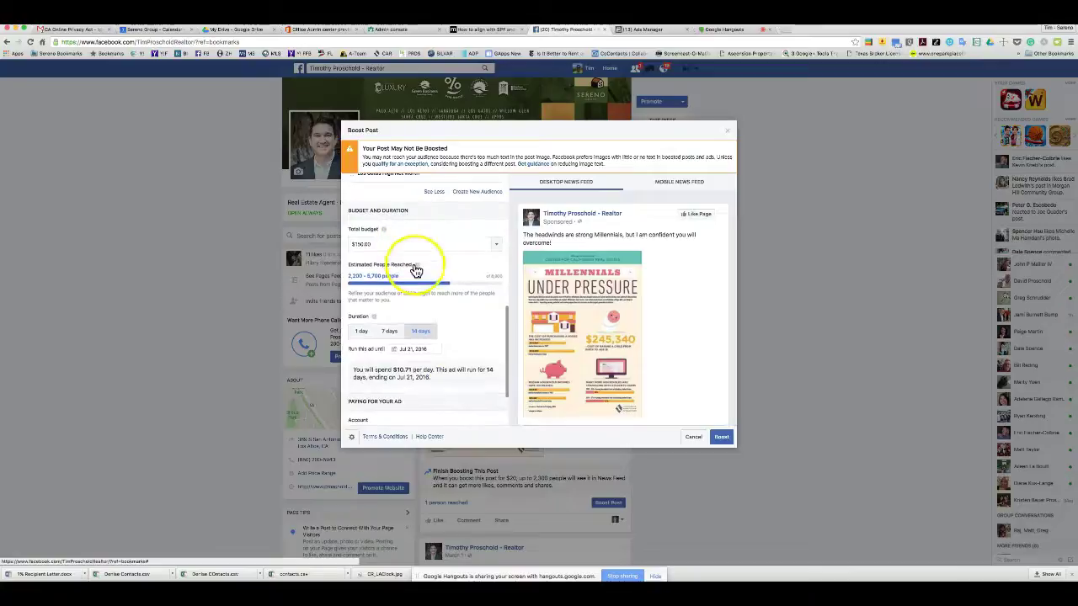
pyautogui.moveTo(418, 269)
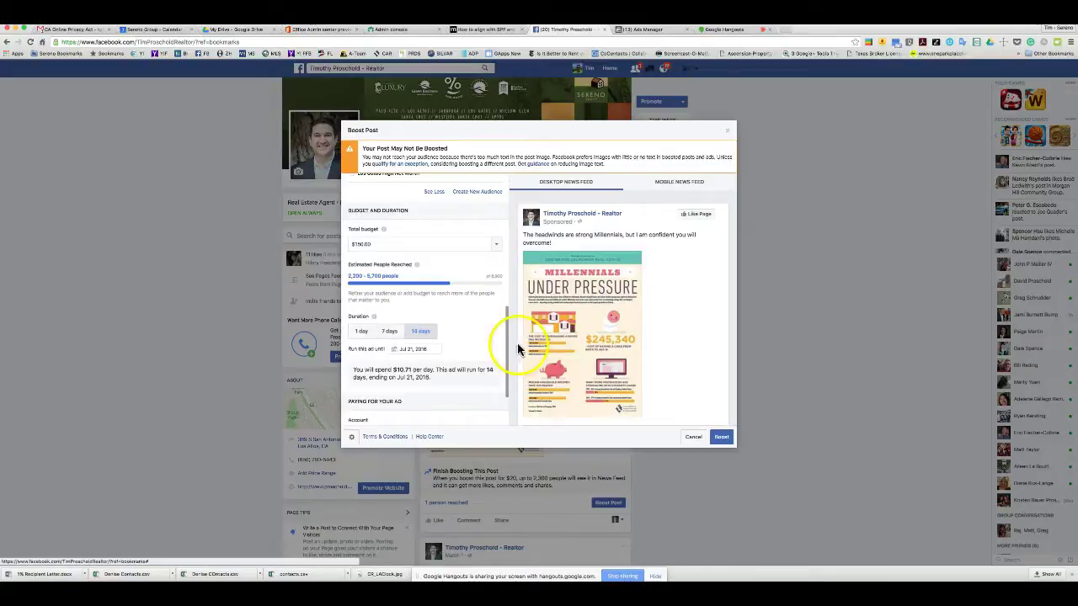
pyautogui.scroll(-3, 468, 345)
pyautogui.scroll(3, 468, 352)
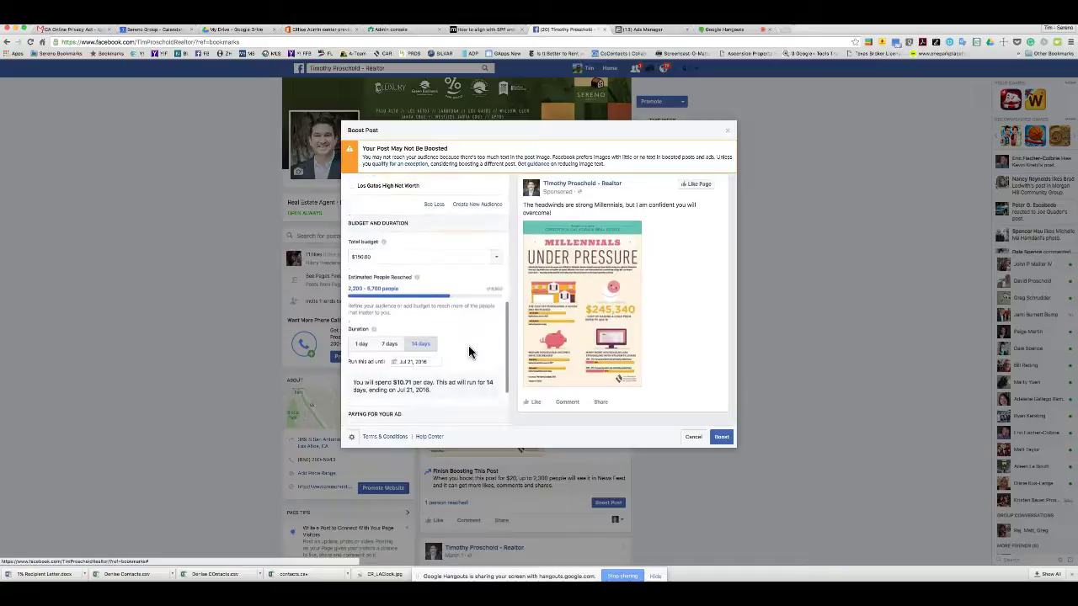
pyautogui.scroll(1, 468, 352)
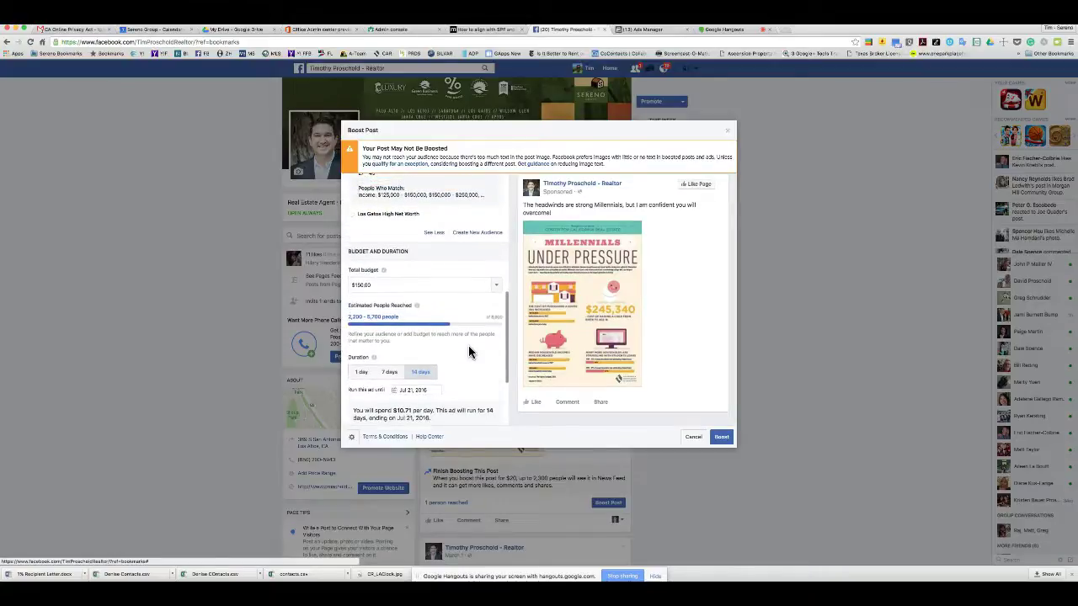
pyautogui.scroll(-1, 469, 352)
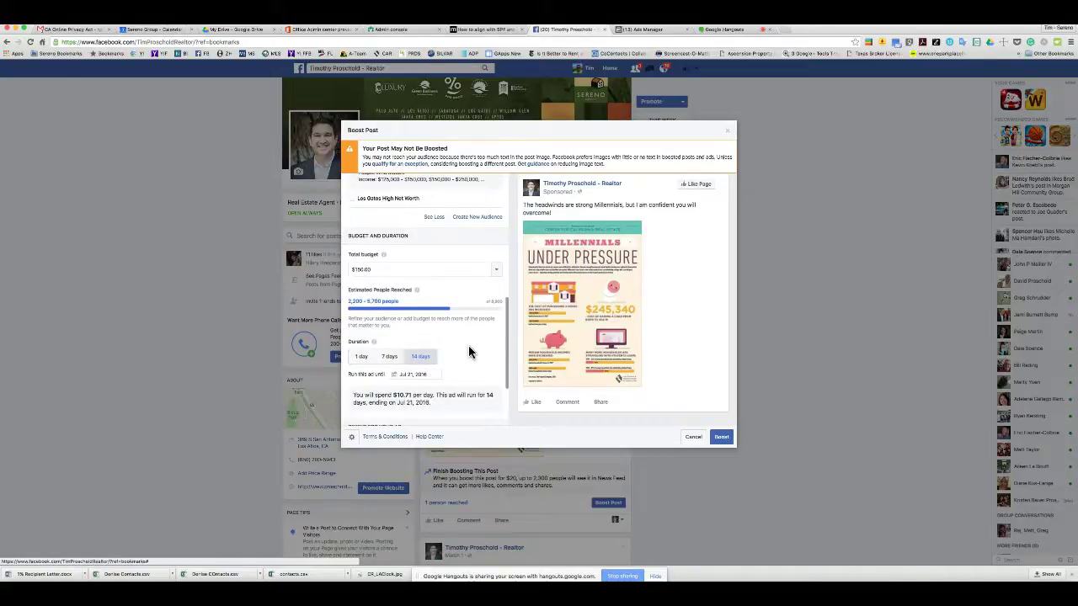
pyautogui.scroll(2, 469, 352)
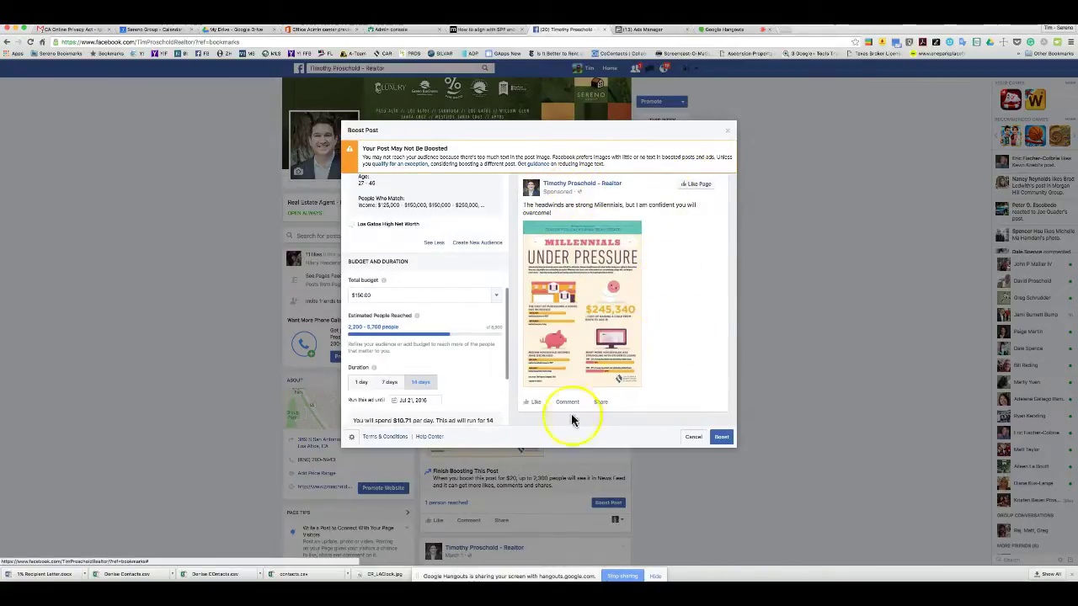
pyautogui.click(729, 134)
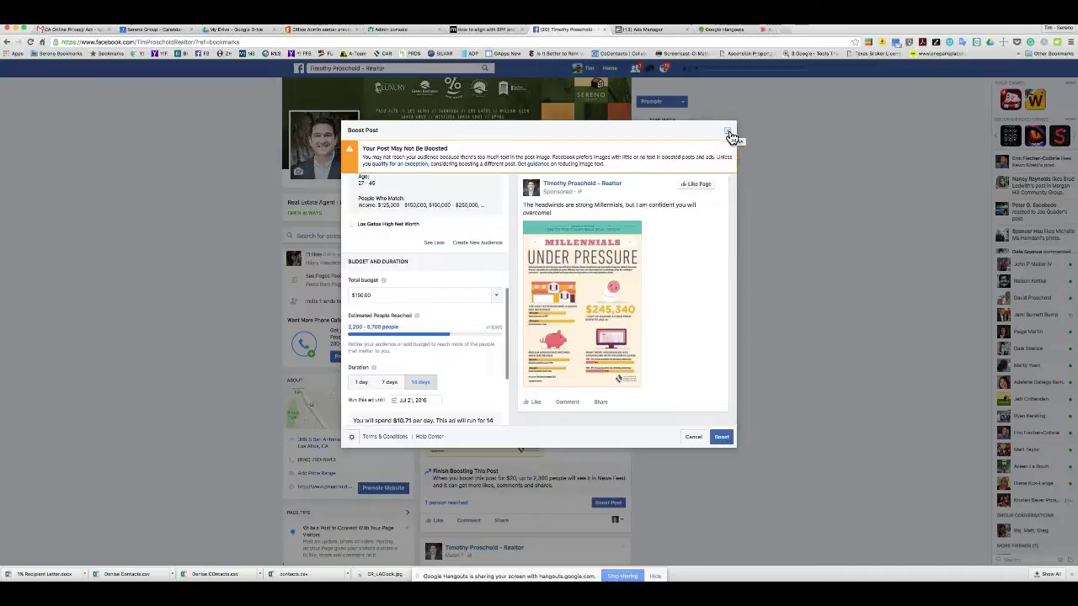
pyautogui.scroll(1, 700, 274)
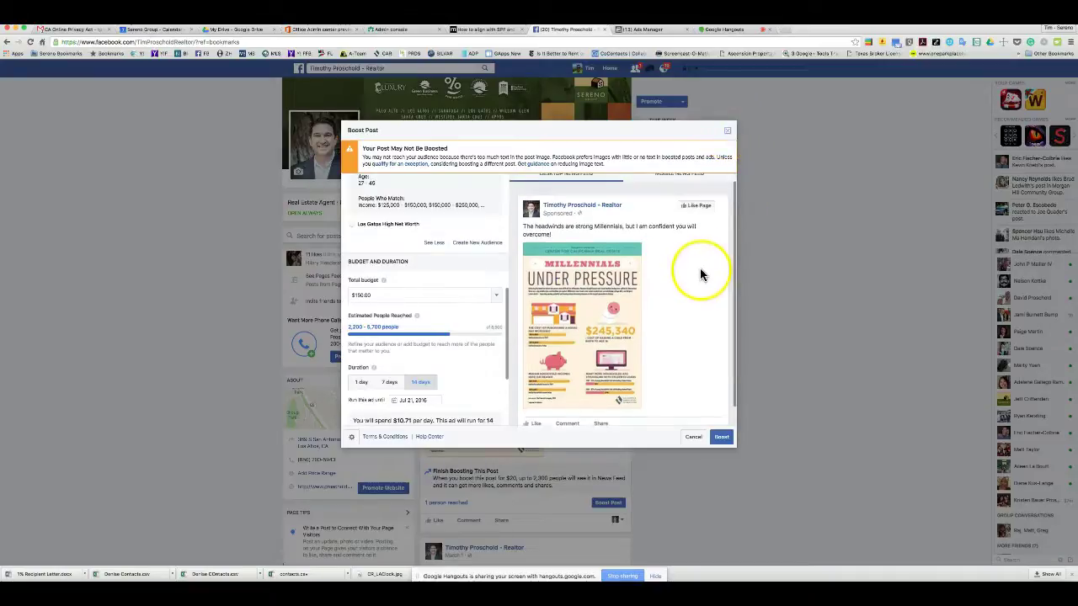
# Compare the post's mobile and desktop news feed previews and cancel the boost
pyautogui.click(673, 182)
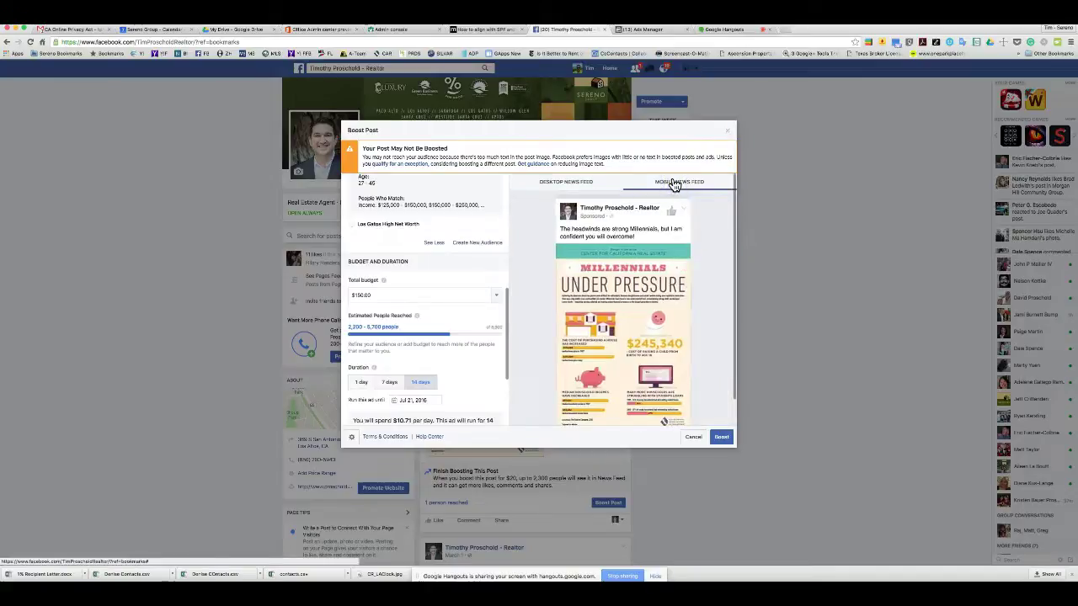
pyautogui.click(563, 183)
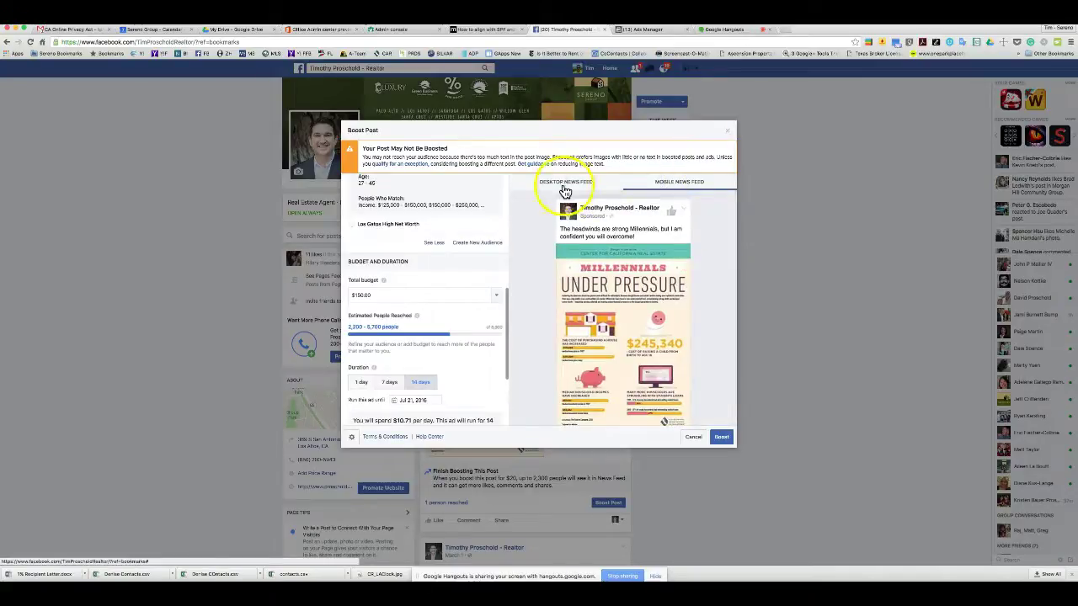
pyautogui.click(673, 185)
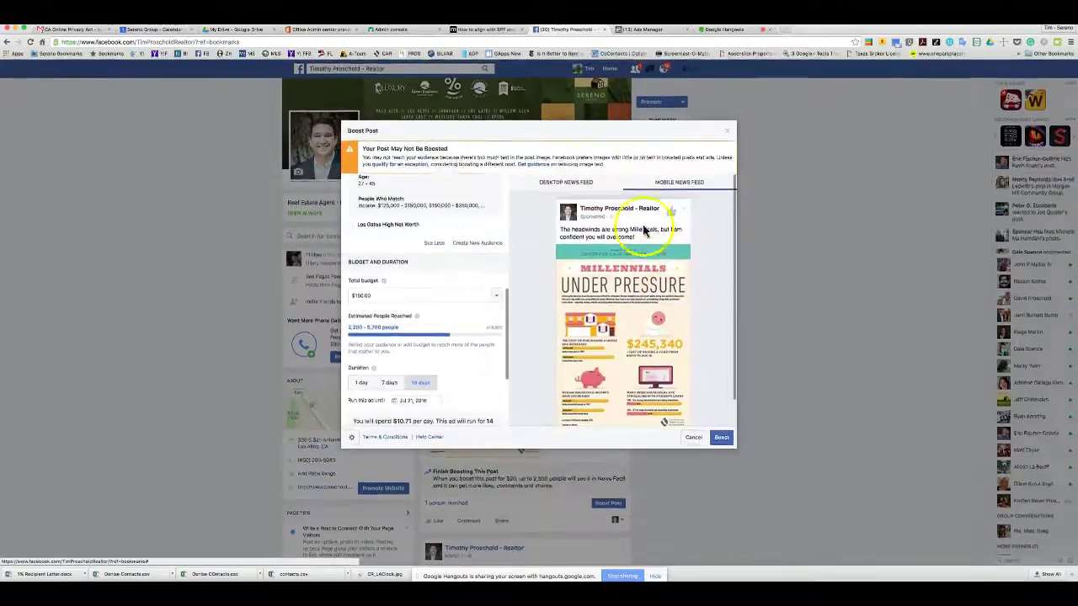
pyautogui.click(572, 184)
pyautogui.click(673, 187)
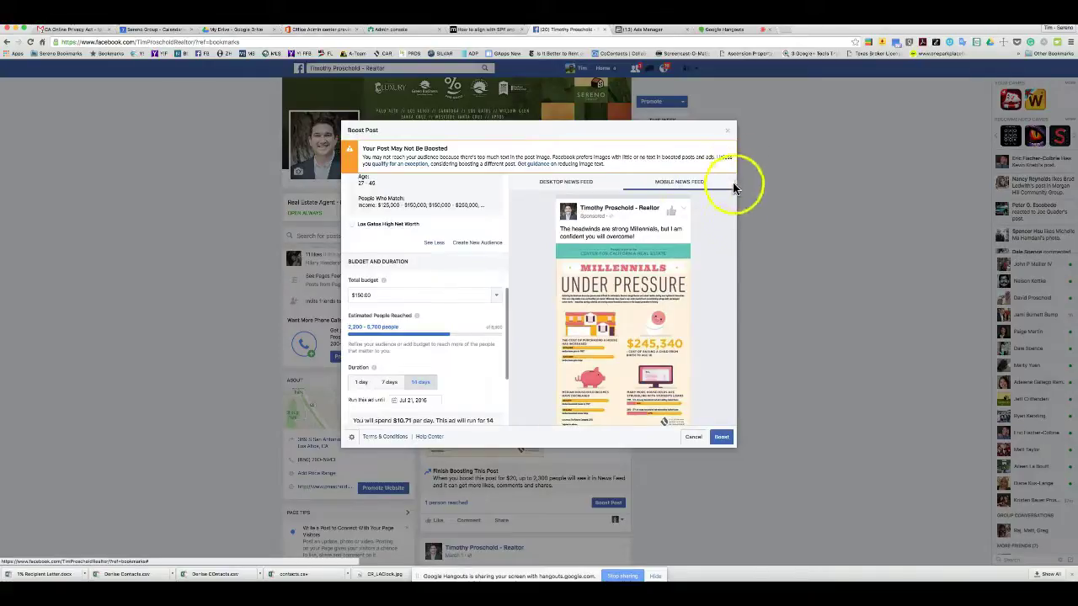
pyautogui.click(693, 438)
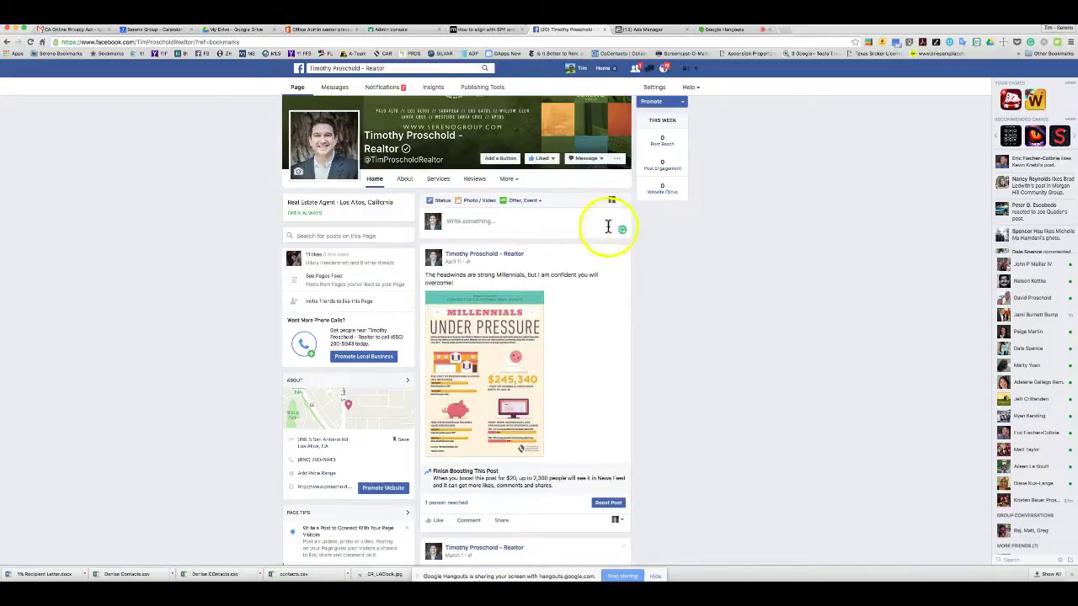
# Open Ads Manager from the business page's promotion options
pyautogui.scroll(2, 597, 284)
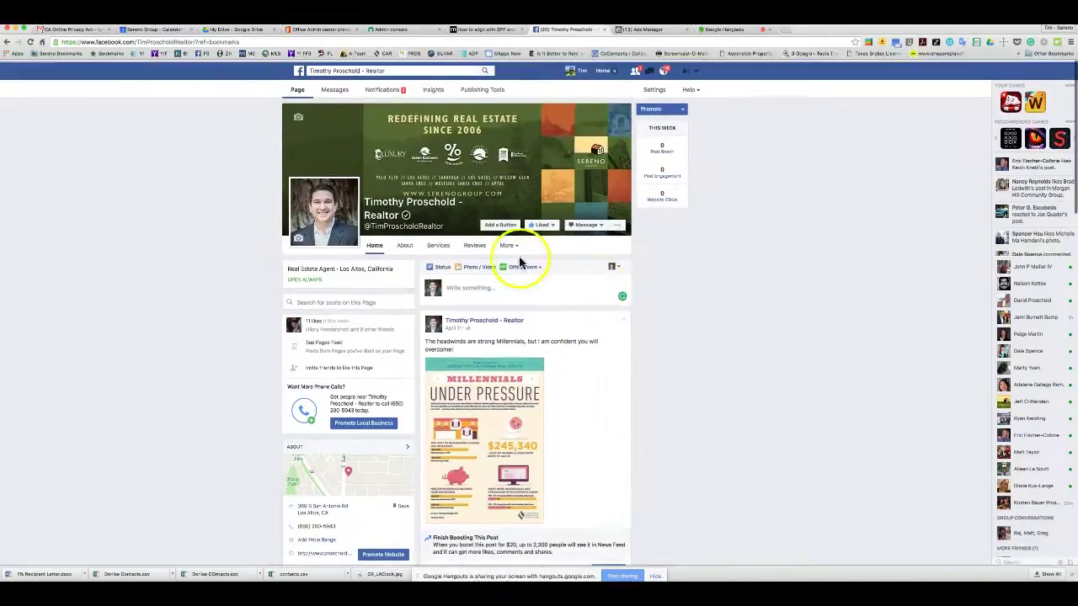
pyautogui.click(671, 112)
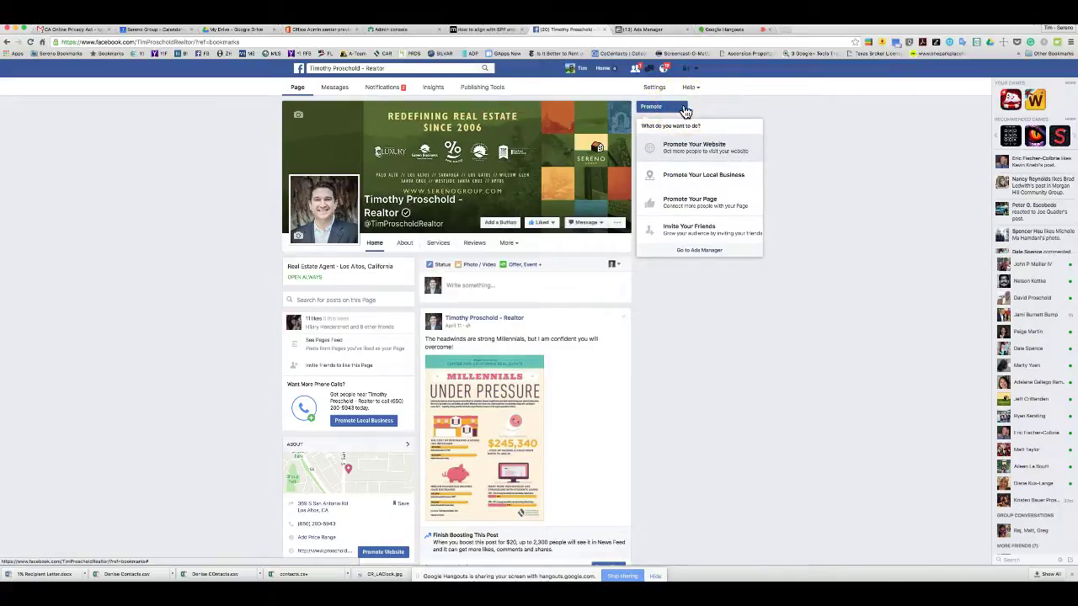
pyautogui.click(694, 156)
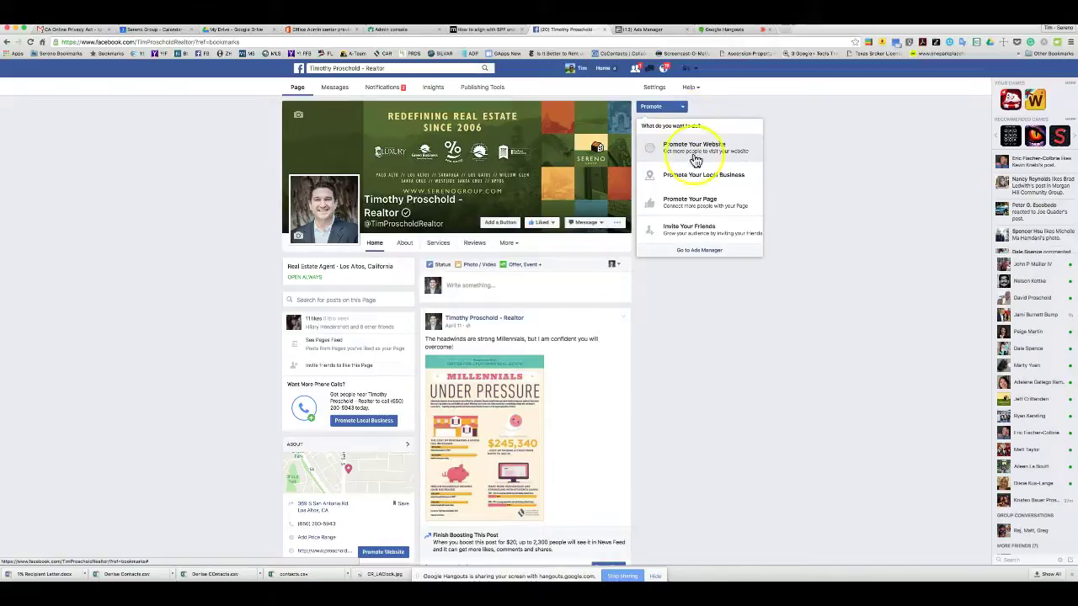
pyautogui.click(700, 251)
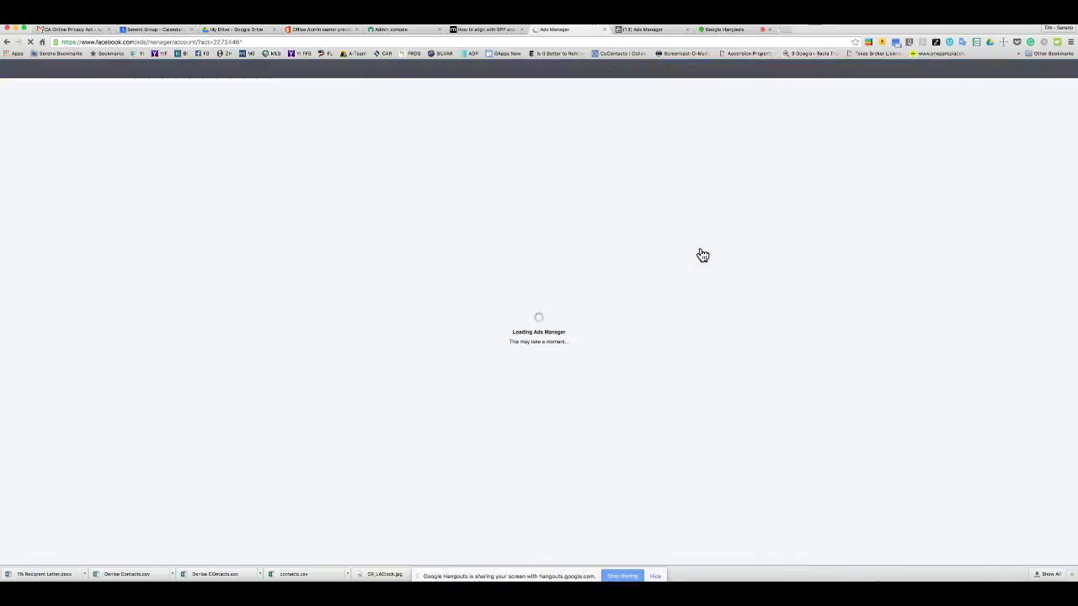
pyautogui.click(233, 181)
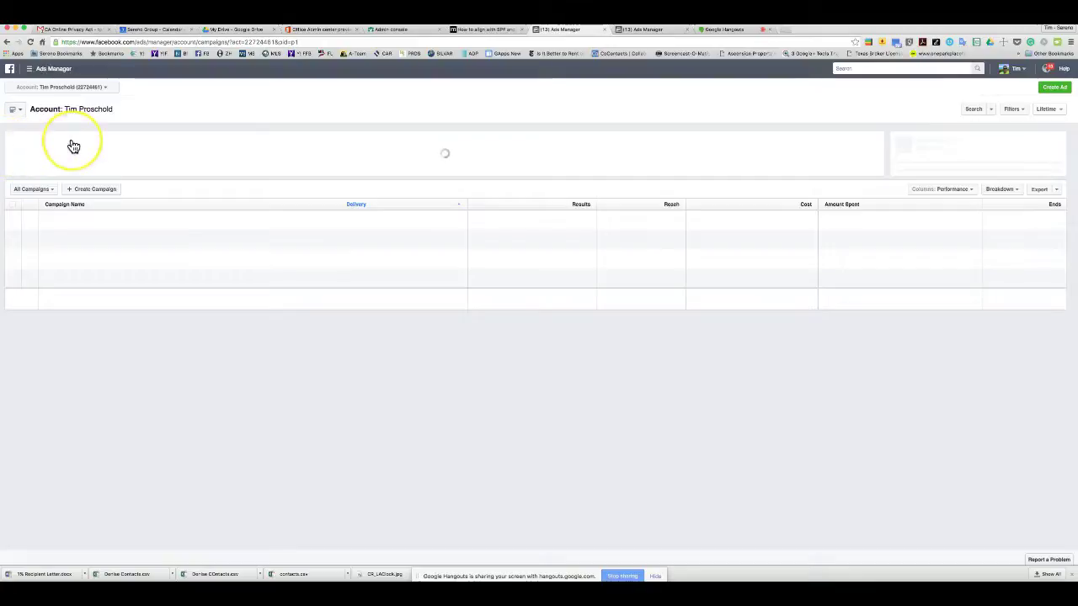
pyautogui.click(132, 138)
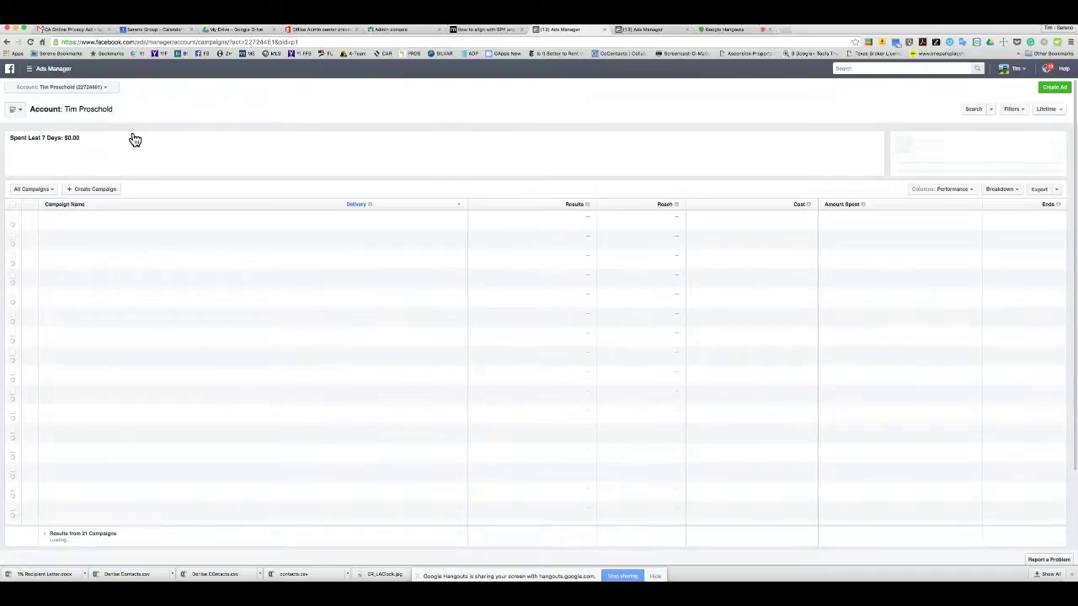
pyautogui.click(110, 158)
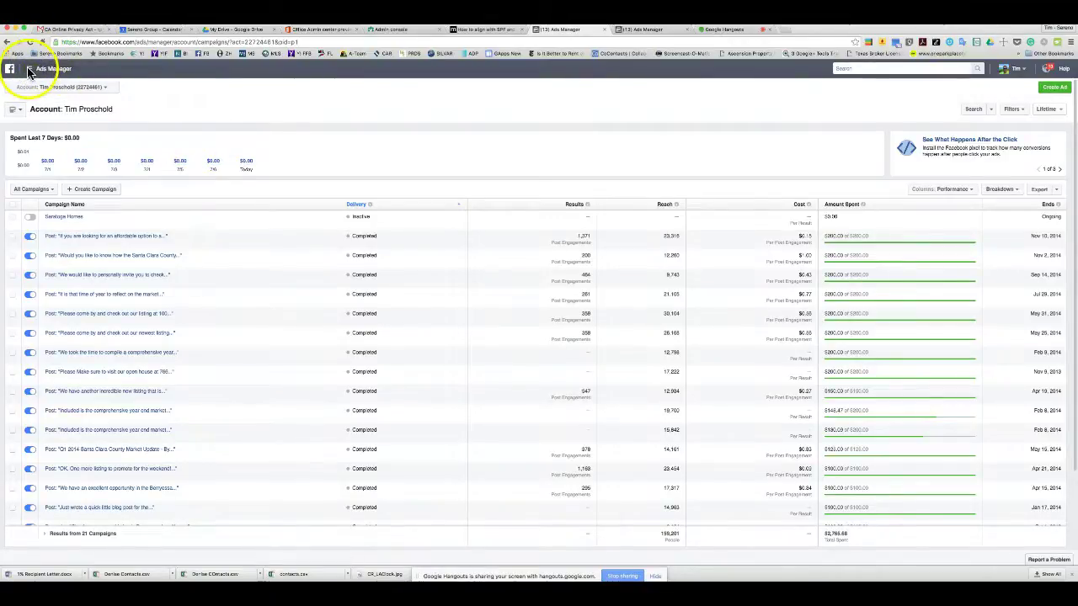
# Check the list of frequently used Ads Manager tools and start creating a new ad
pyautogui.click(231, 89)
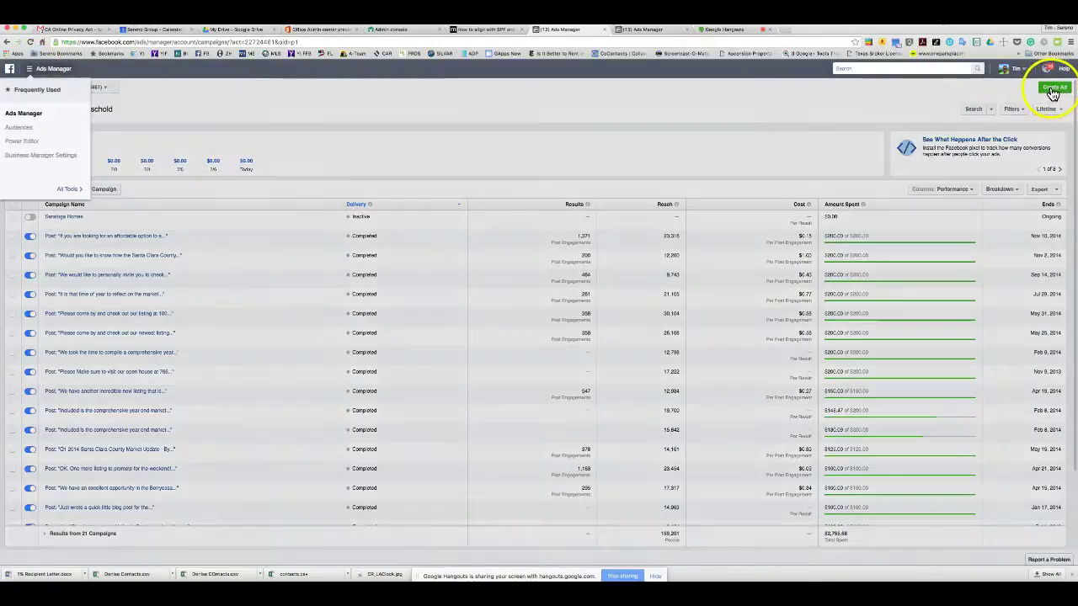
pyautogui.click(281, 112)
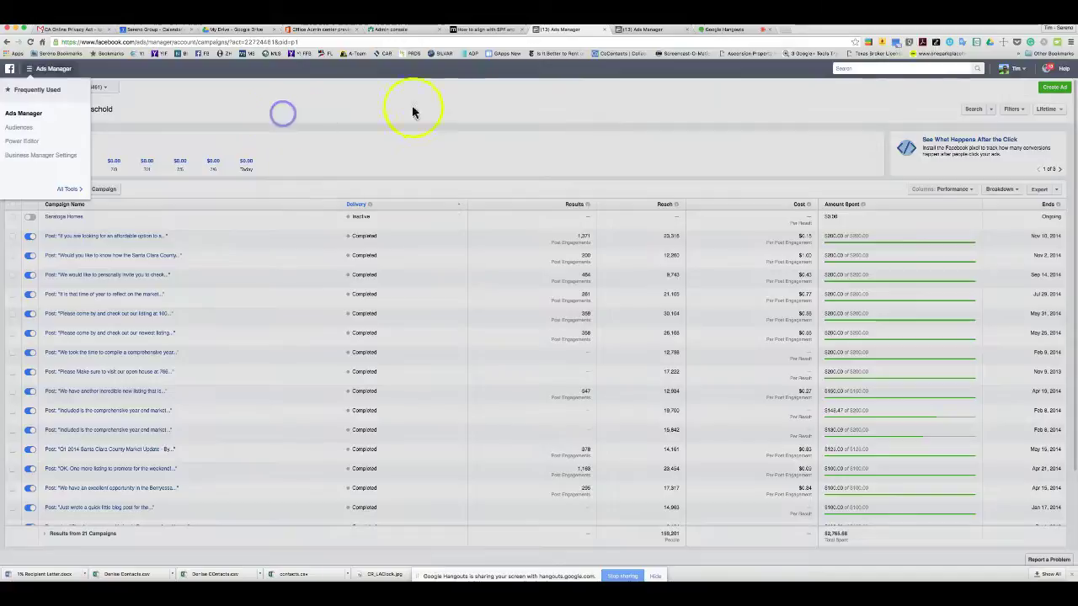
pyautogui.click(30, 70)
pyautogui.click(30, 70)
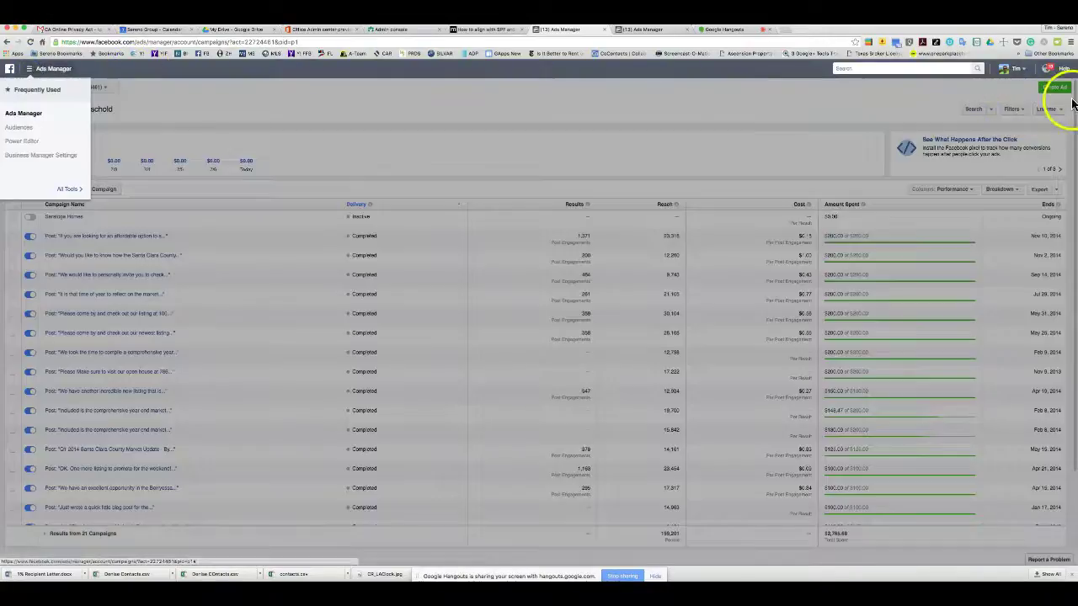
pyautogui.click(496, 98)
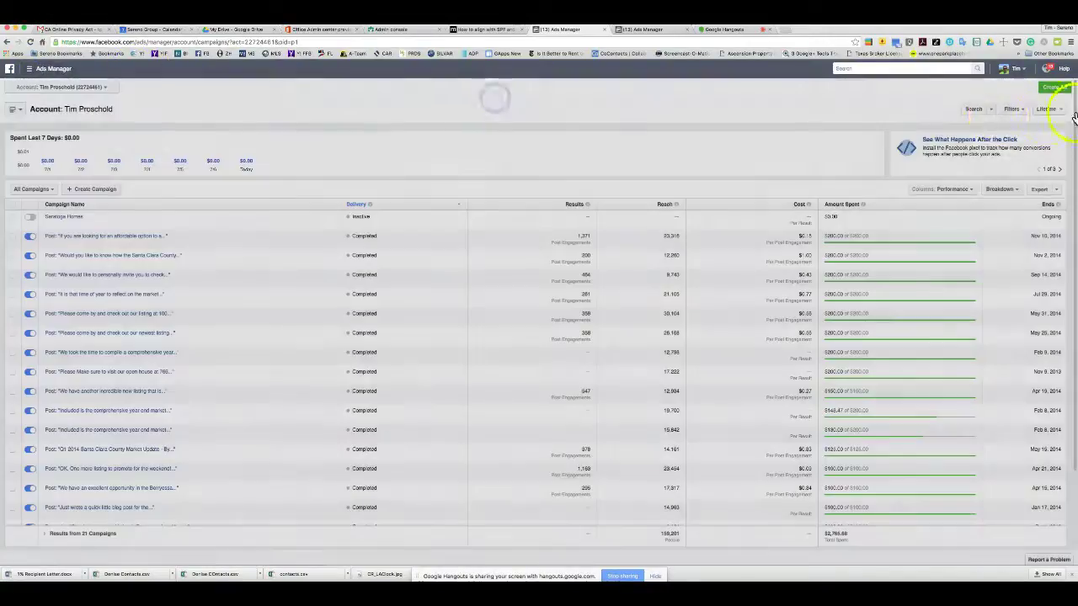
pyautogui.click(1052, 89)
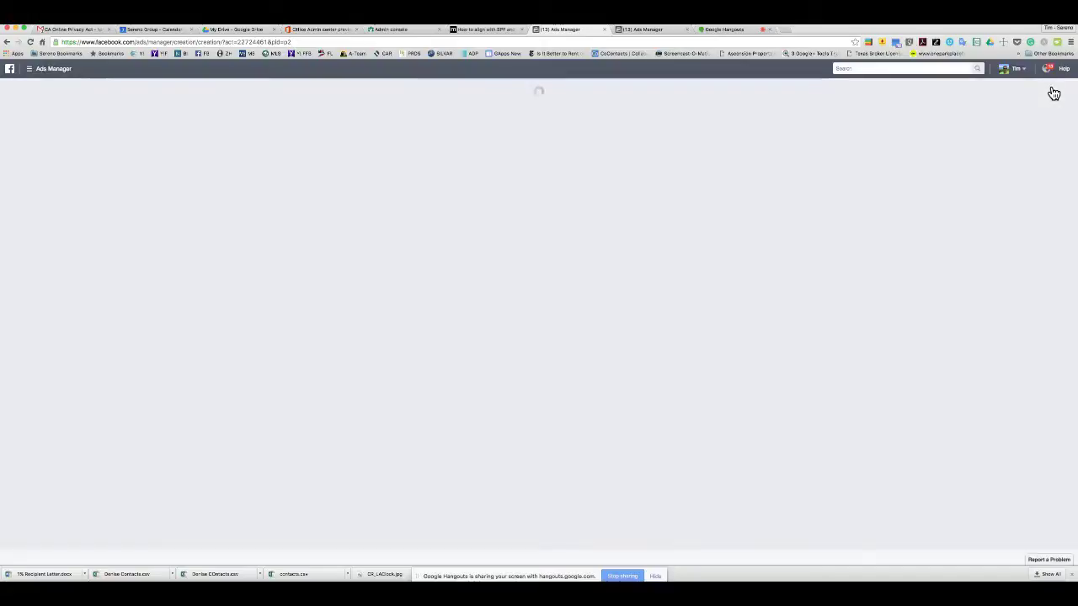
pyautogui.click(821, 82)
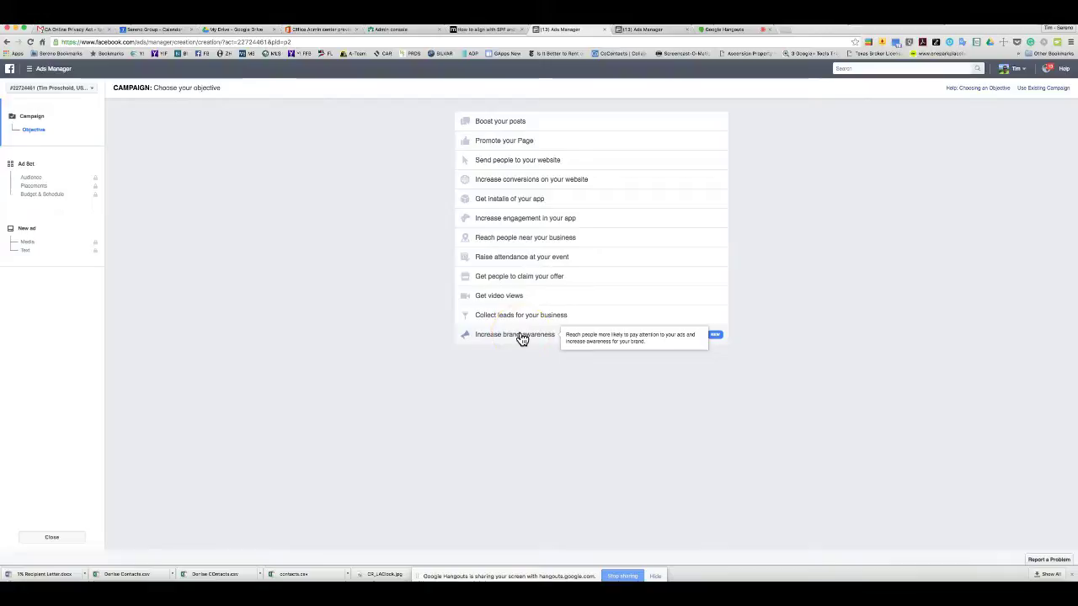
# Choose the Send people to your website objective, name the campaign with a surname followed by "Click Bait", and continue to the ad set
pyautogui.click(493, 166)
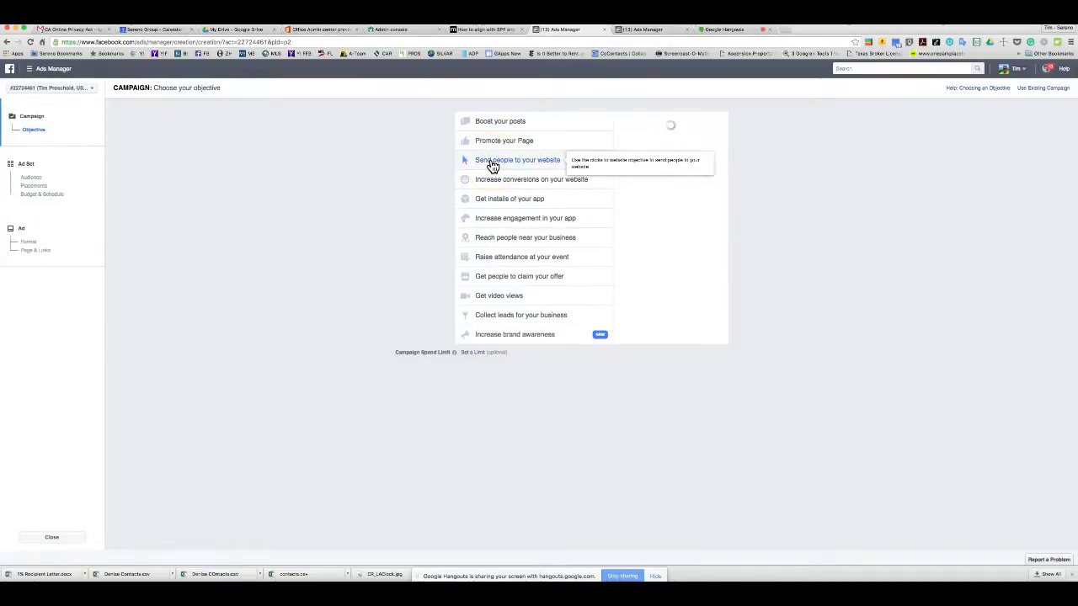
pyautogui.click(498, 166)
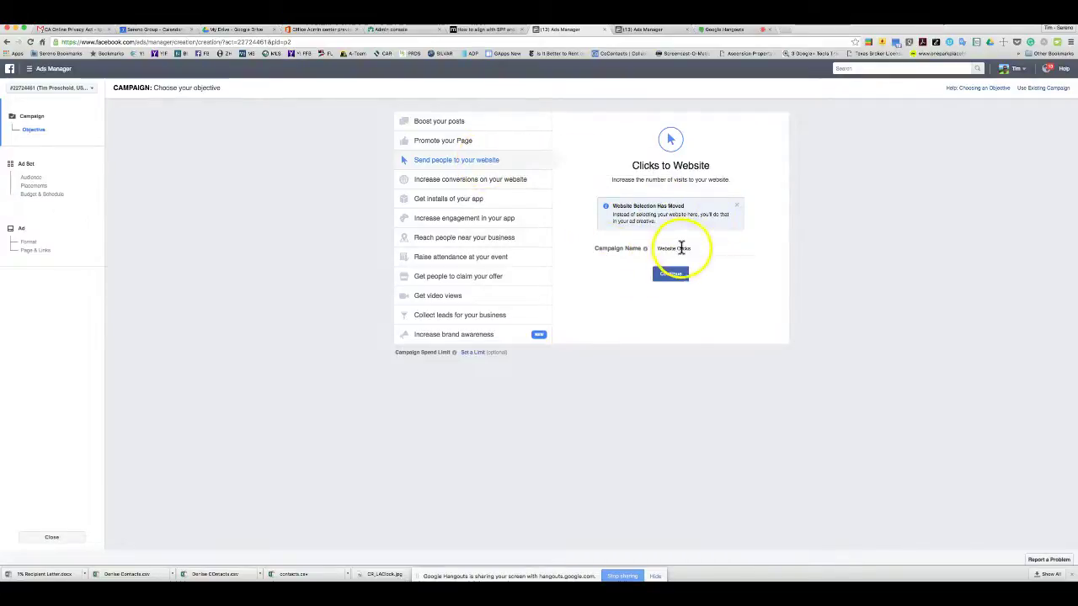
pyautogui.moveTo(697, 249); pyautogui.dragTo(638, 247)
pyautogui.write('Bennascon')
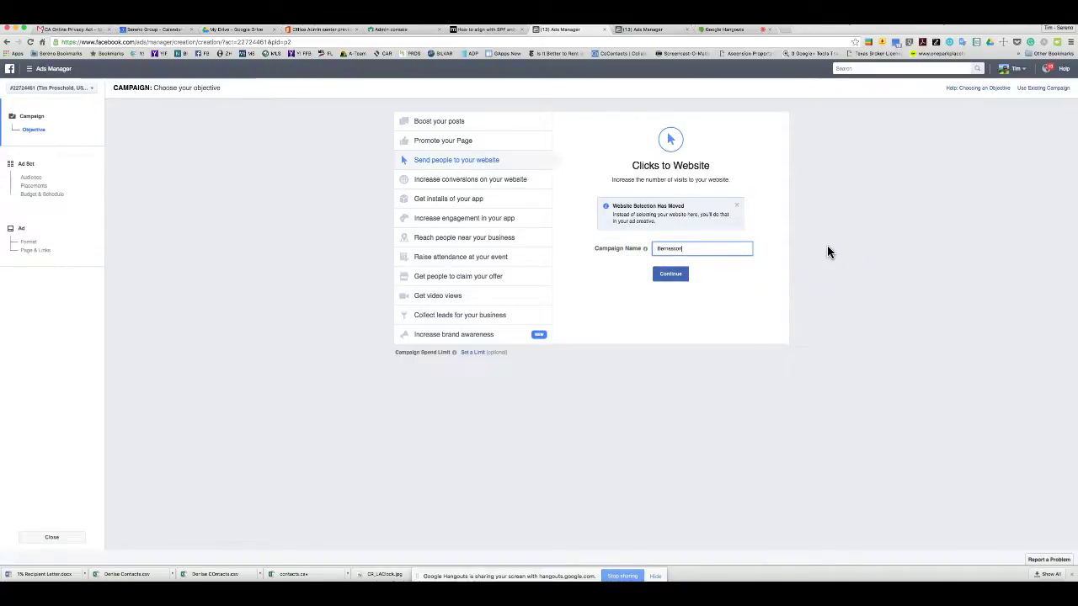
pyautogui.write(' Click Bait')
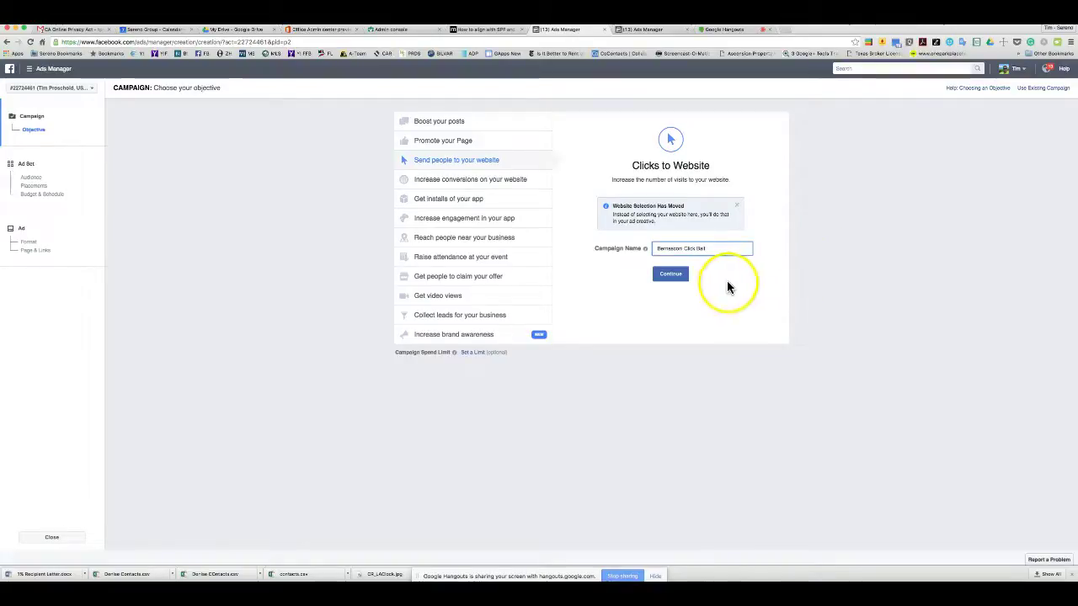
pyautogui.click(669, 278)
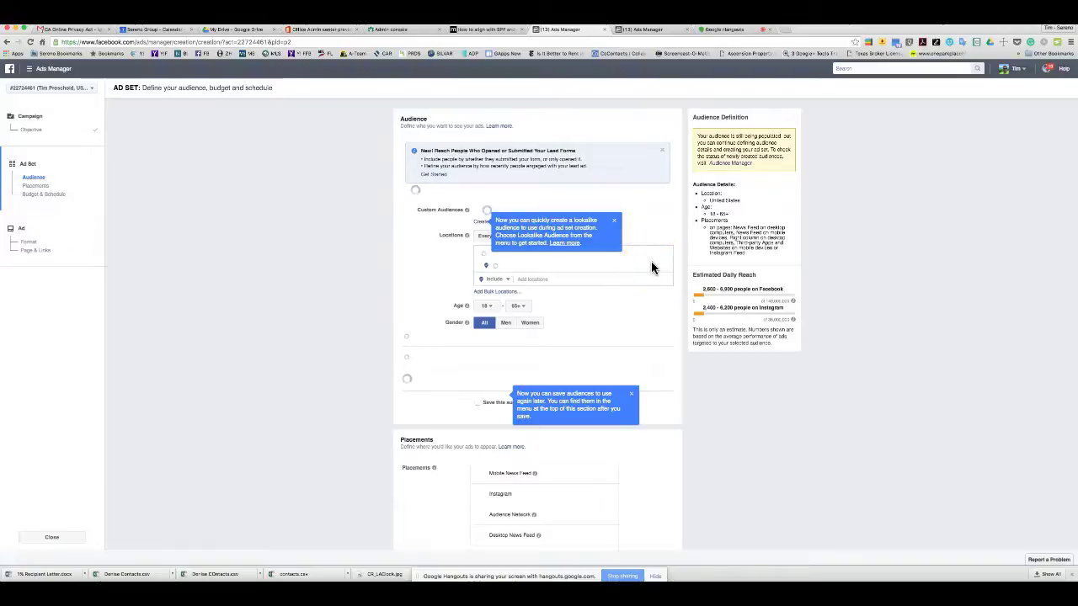
# Dismiss the lookalike audience tip and select the saved audience Los Gatos High Net Worth for the ad set
pyautogui.click(627, 217)
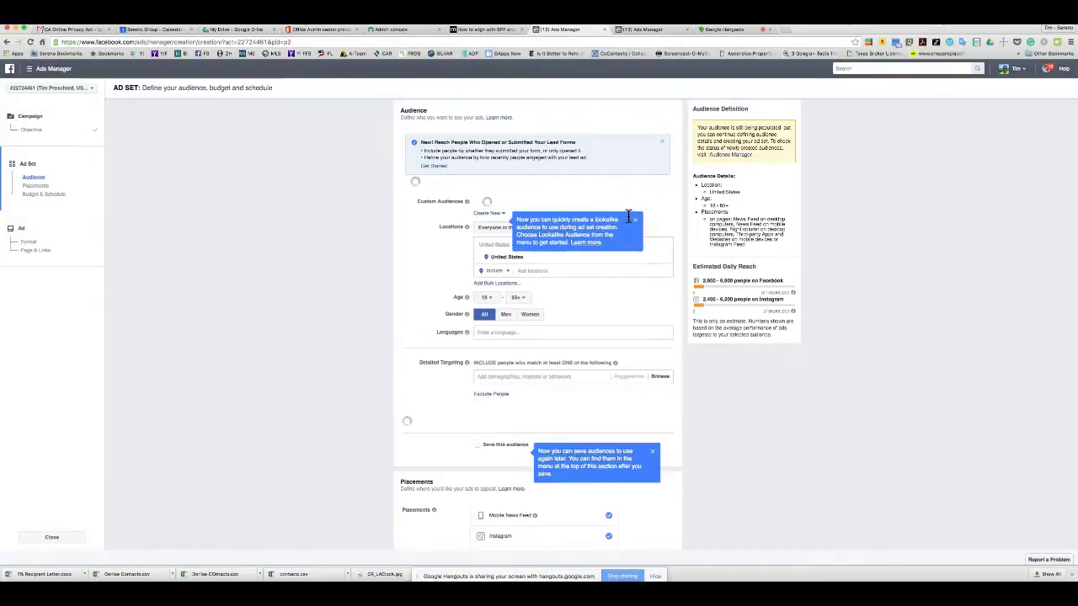
pyautogui.click(614, 220)
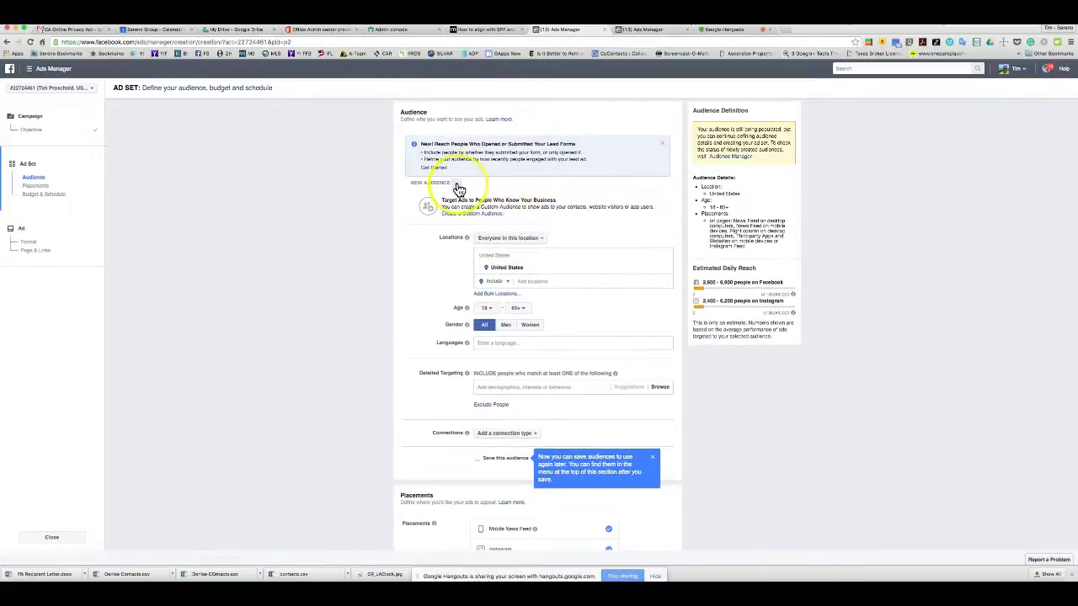
pyautogui.click(456, 184)
pyautogui.scroll(-2, 501, 240)
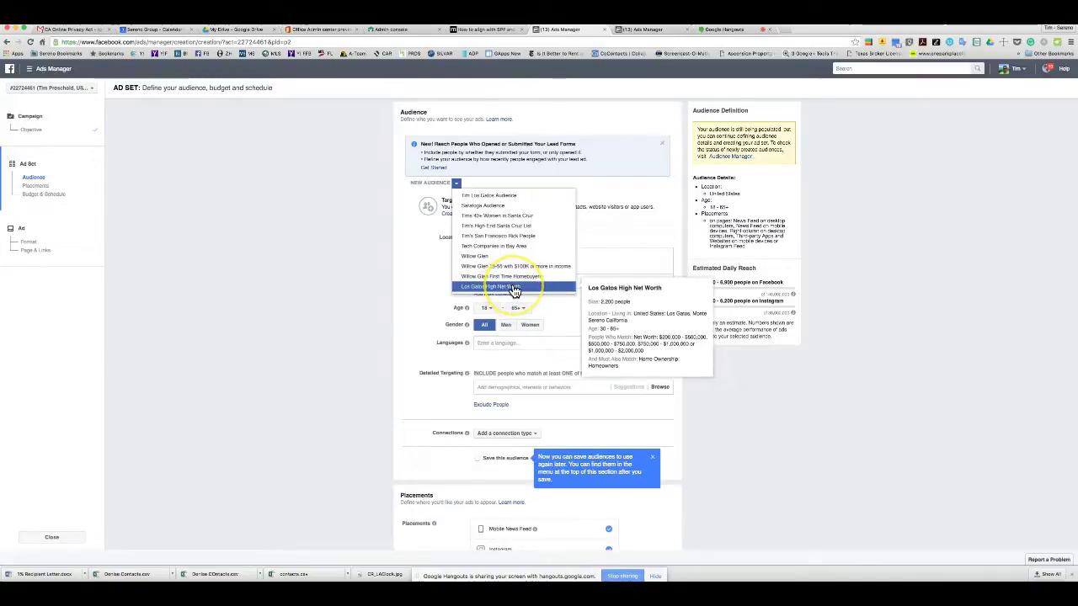
pyautogui.click(513, 288)
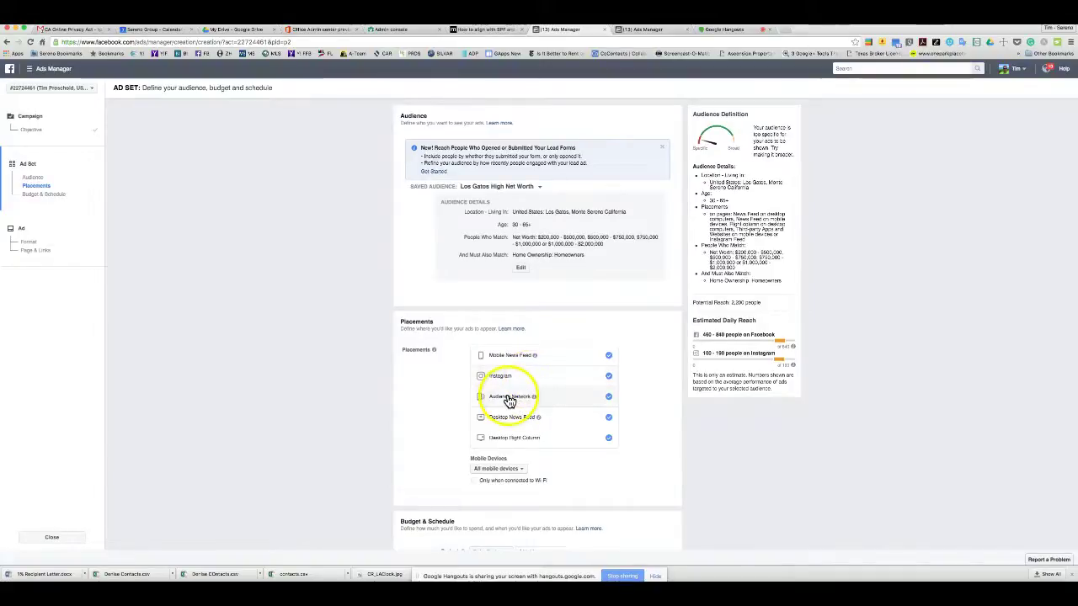
# Review the ad set's placements on mobile, Instagram, Audience Network and desktop, and its budget and schedule settings
pyautogui.moveTo(533, 401)
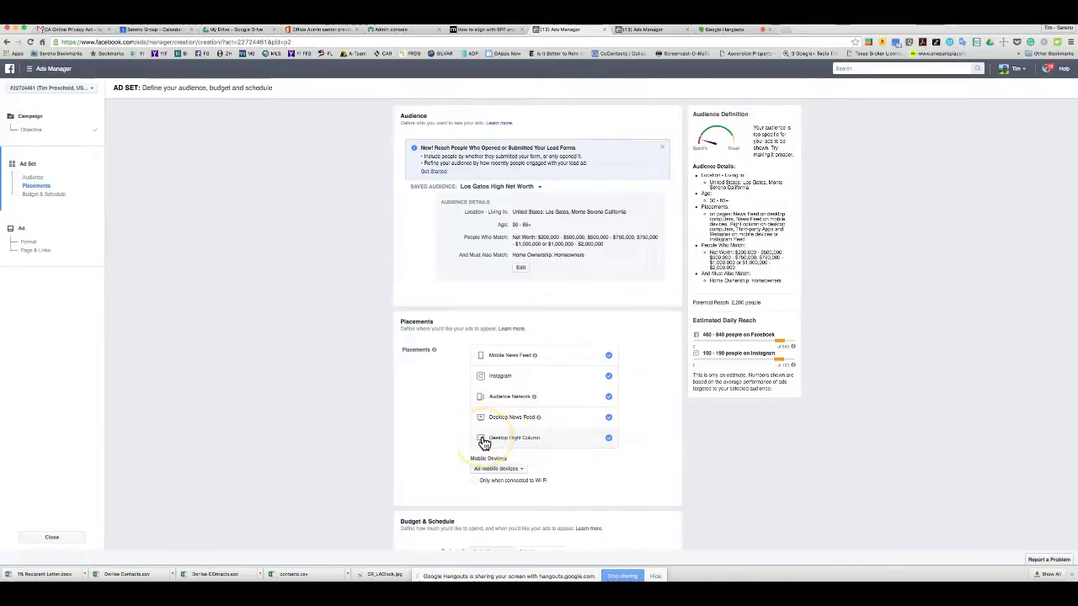
pyautogui.scroll(-1, 471, 431)
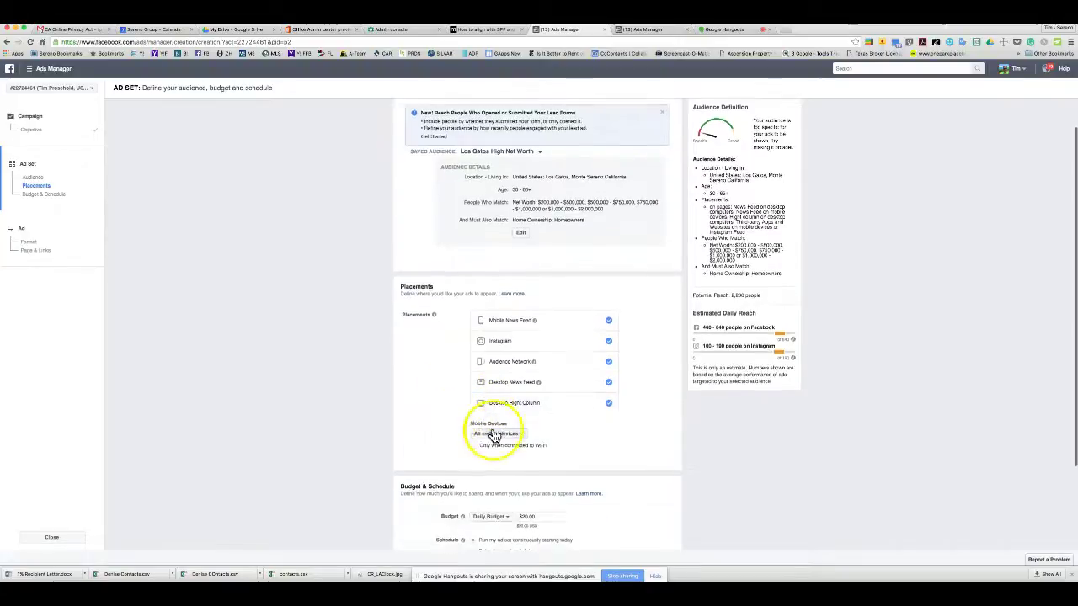
pyautogui.click(542, 344)
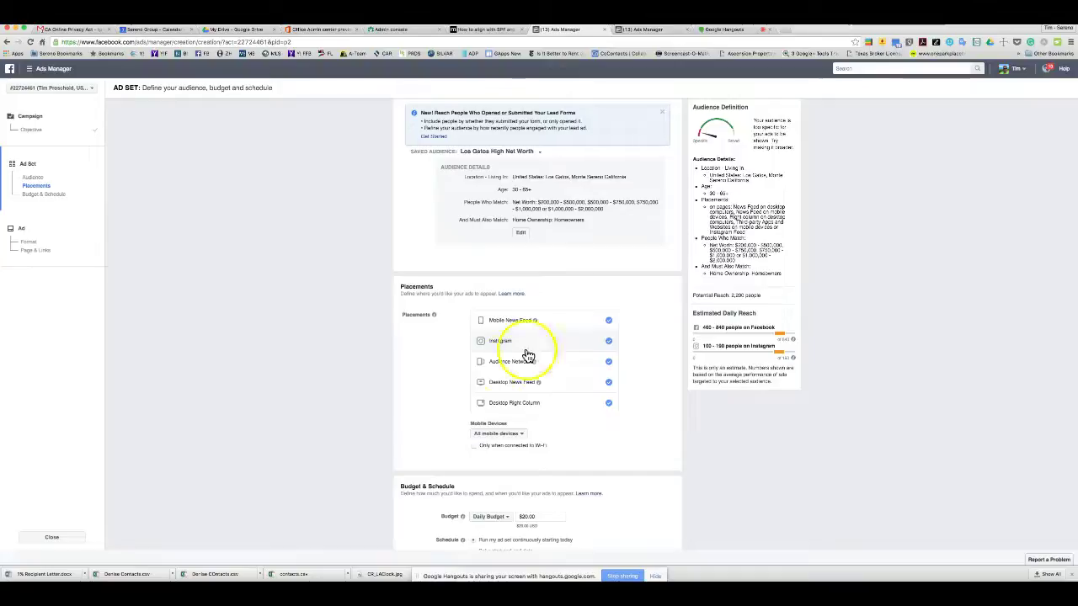
pyautogui.scroll(-1, 450, 388)
pyautogui.scroll(-3, 437, 390)
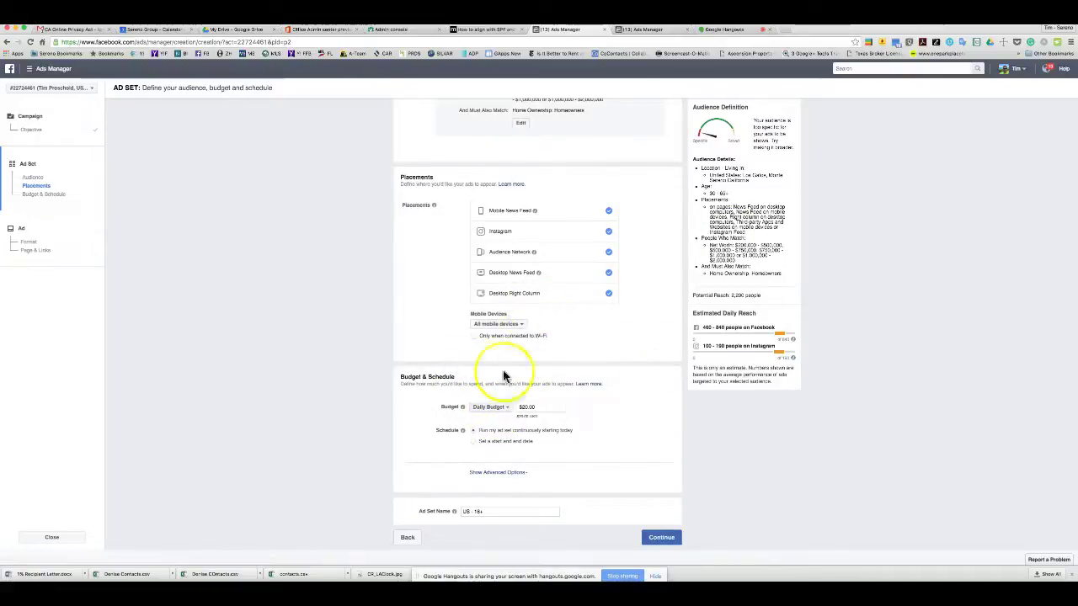
# Check the audience definition and estimated daily reach, and switch the ad set's budget type to Lifetime Budget
pyautogui.click(521, 408)
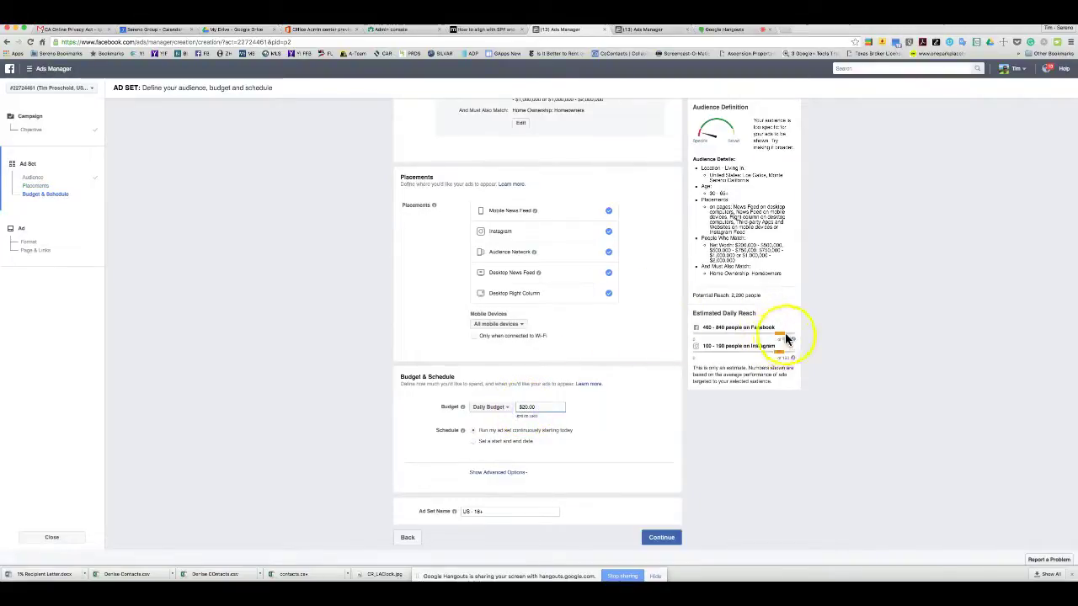
pyautogui.scroll(1, 733, 244)
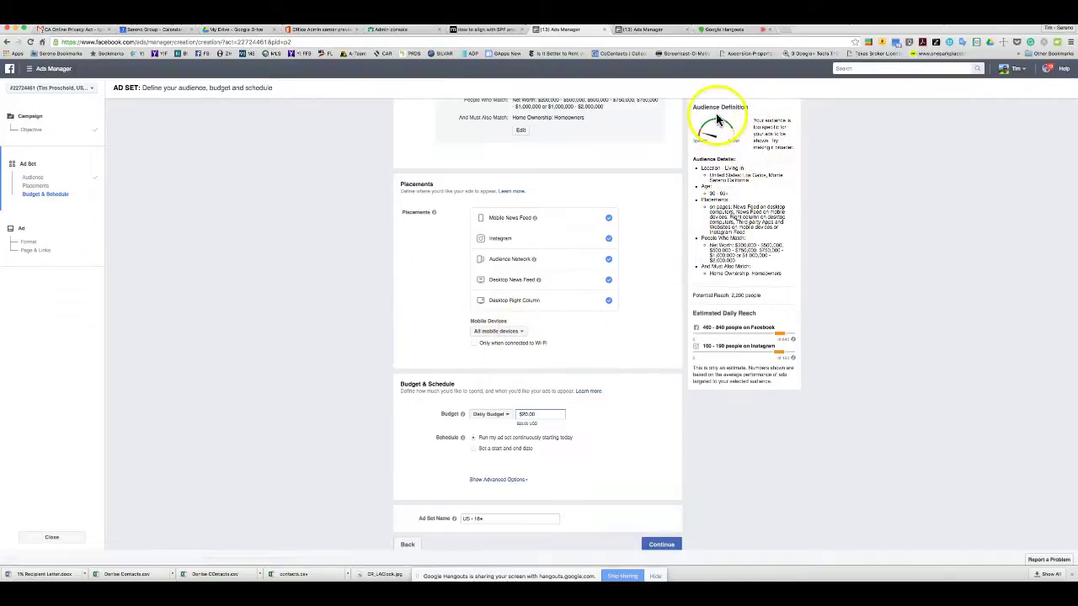
pyautogui.moveTo(694, 106); pyautogui.dragTo(731, 329)
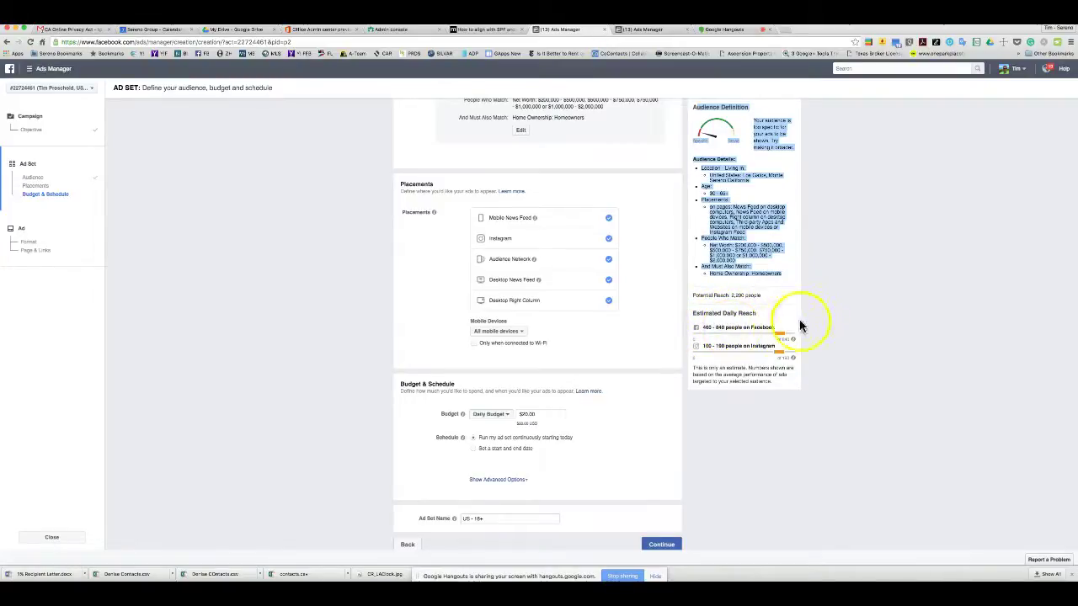
pyautogui.click(507, 416)
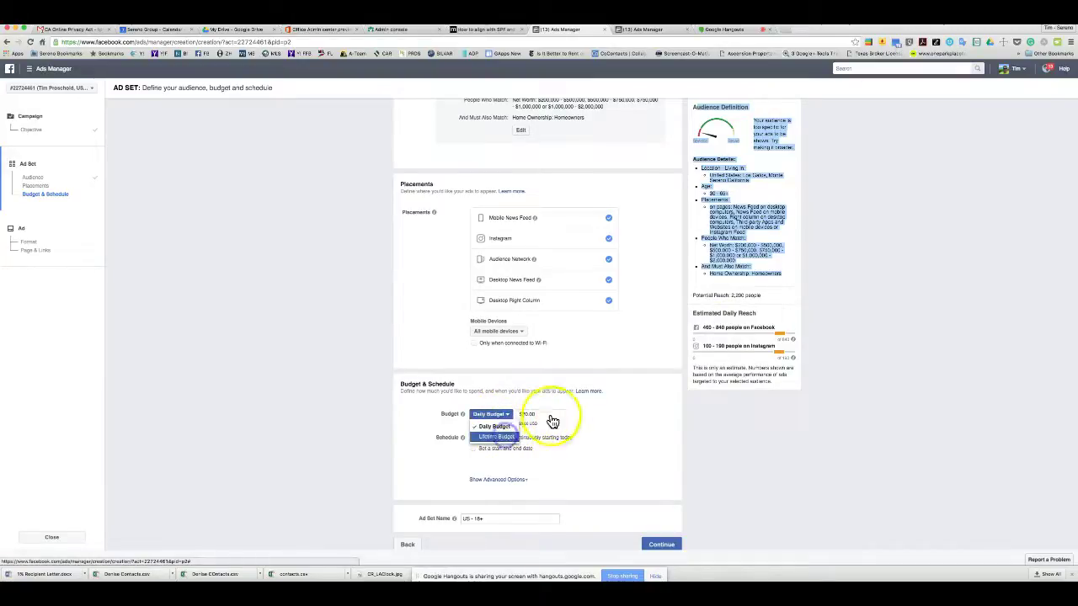
pyautogui.press('Return')
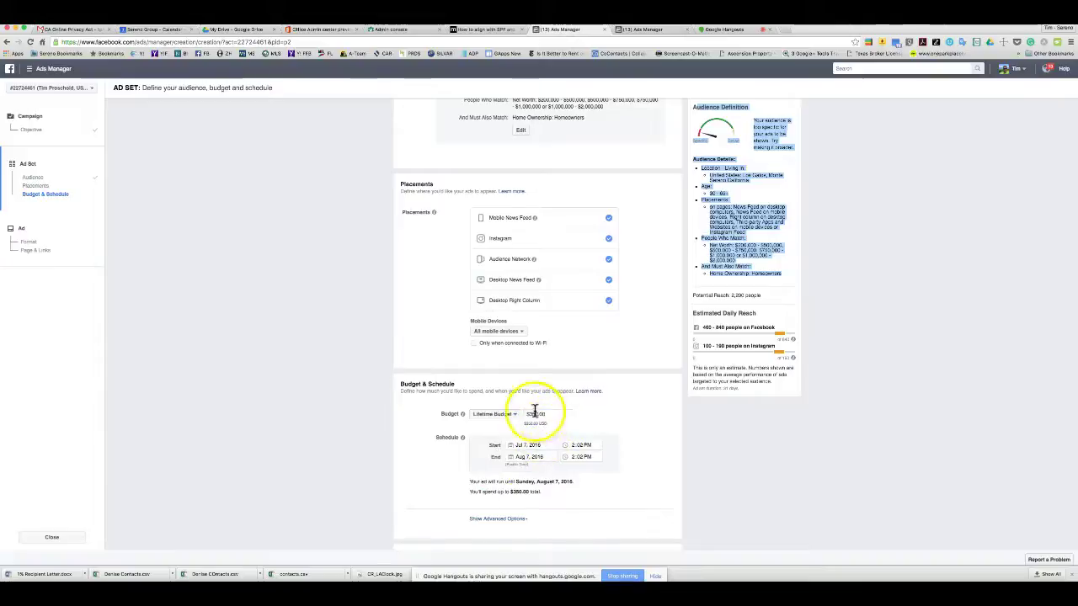
# Show the advanced budget options and set the ad scheduling to run ads on a schedule
pyautogui.scroll(-2, 588, 433)
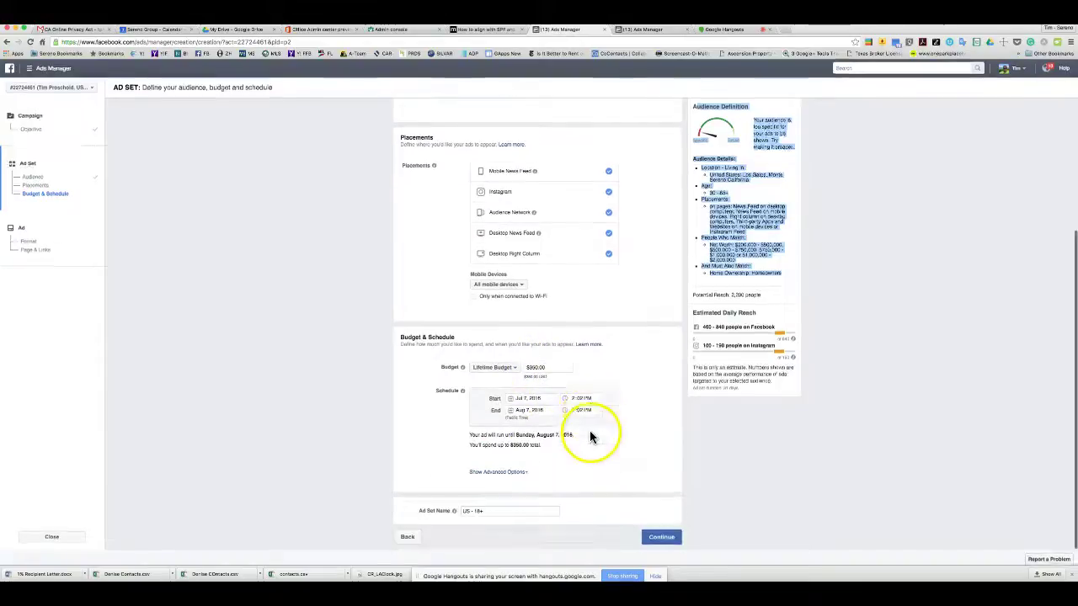
pyautogui.click(517, 475)
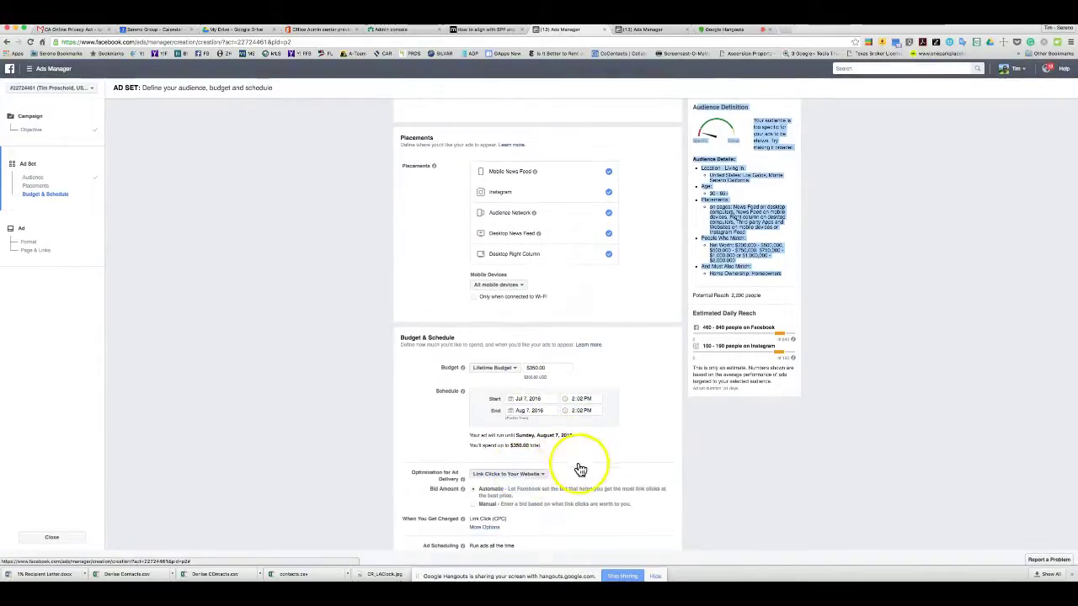
pyautogui.scroll(-4, 602, 461)
pyautogui.moveTo(602, 461)
pyautogui.mouseDown()
pyautogui.moveTo(614, 442)
pyautogui.moveTo(605, 410)
pyautogui.mouseUp()
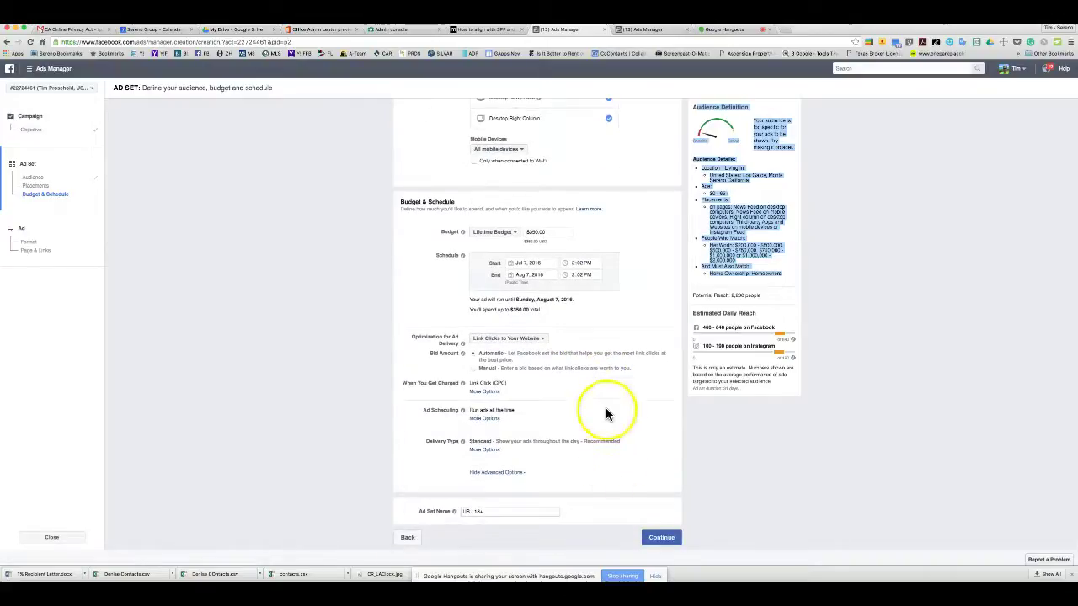
pyautogui.click(484, 419)
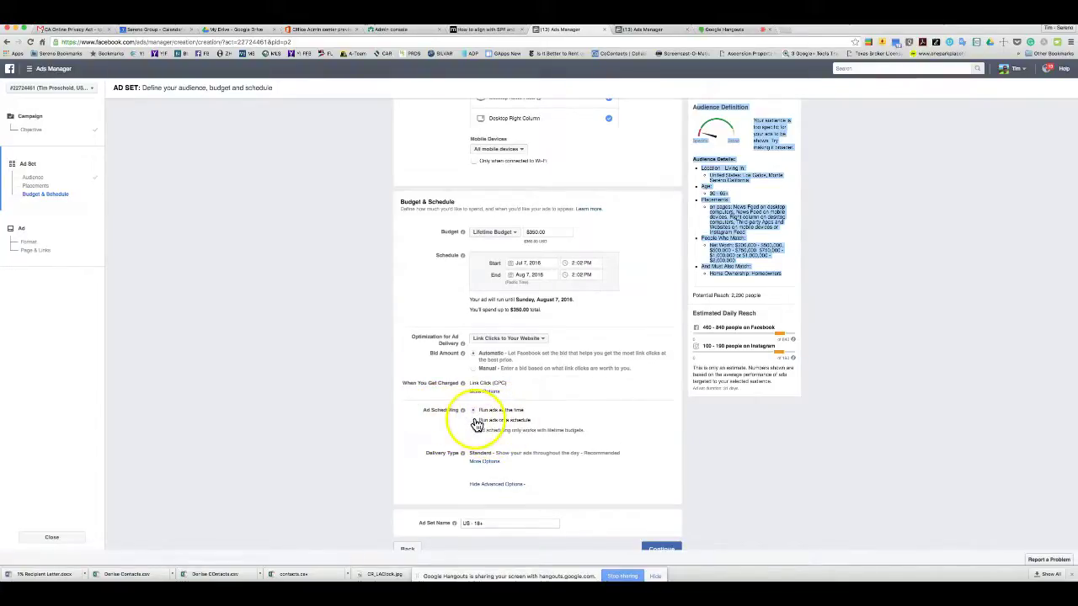
pyautogui.click(474, 422)
pyautogui.click(474, 425)
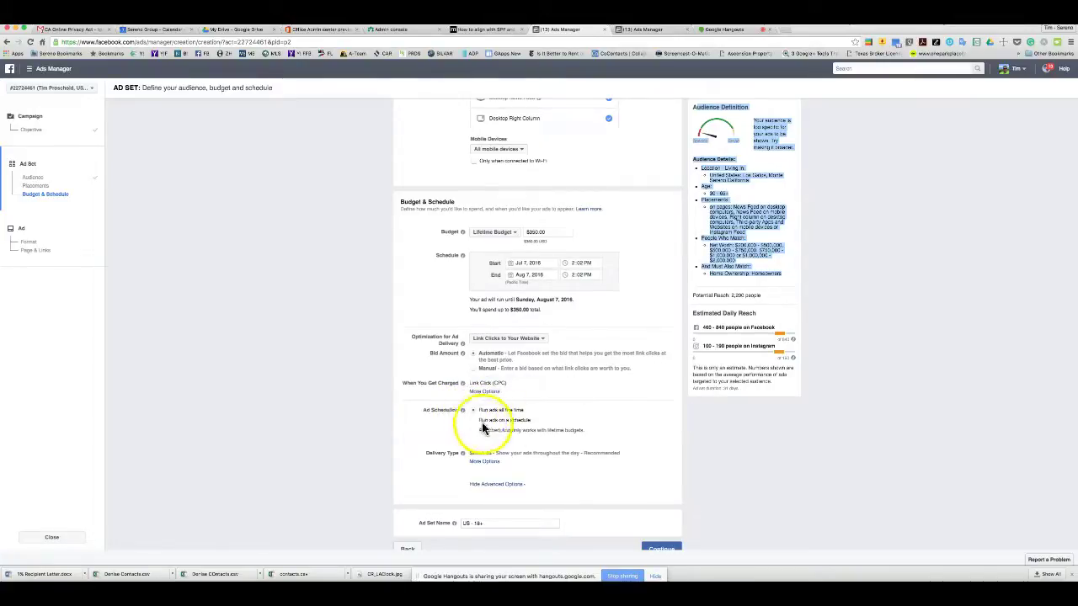
pyautogui.click(475, 419)
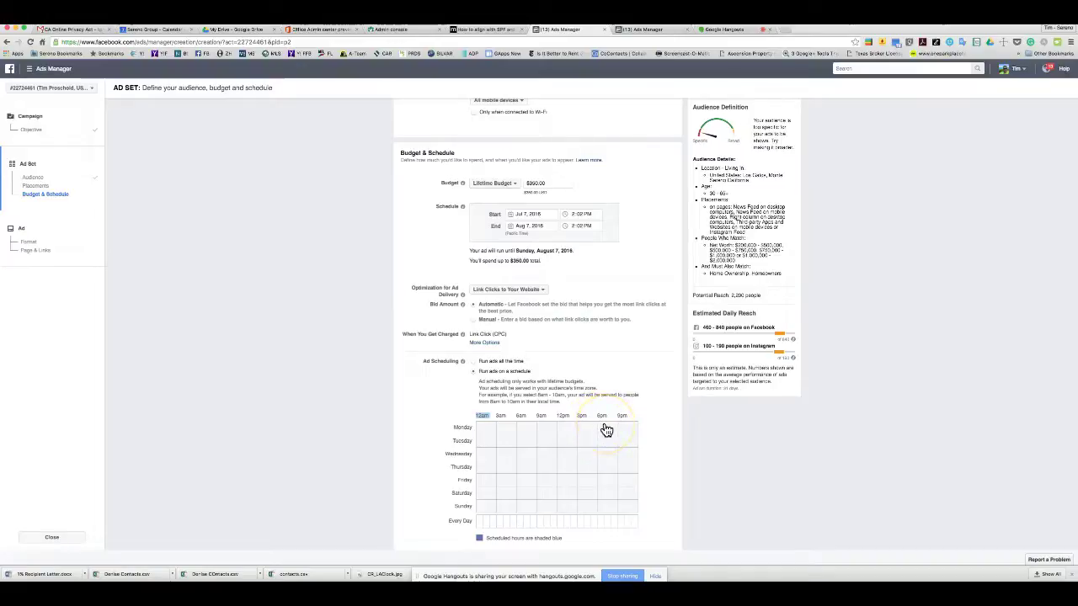
# Schedule the ads for every day from 6pm to midnight, 12pm to 2pm and 12am to 2am, checking the budget explanation
pyautogui.moveTo(616, 431)
pyautogui.mouseDown()
pyautogui.moveTo(610, 445)
pyautogui.moveTo(634, 446)
pyautogui.moveTo(601, 459)
pyautogui.moveTo(637, 464)
pyautogui.mouseUp()
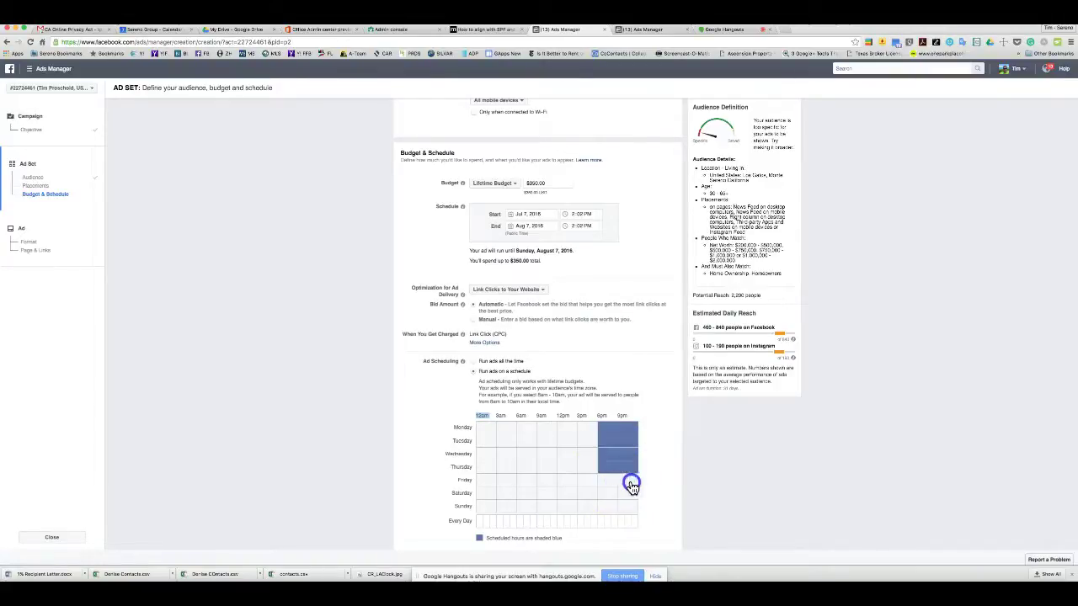
pyautogui.moveTo(603, 488)
pyautogui.mouseDown()
pyautogui.moveTo(634, 477)
pyautogui.moveTo(601, 497)
pyautogui.moveTo(640, 497)
pyautogui.moveTo(628, 510)
pyautogui.moveTo(633, 497)
pyautogui.mouseUp()
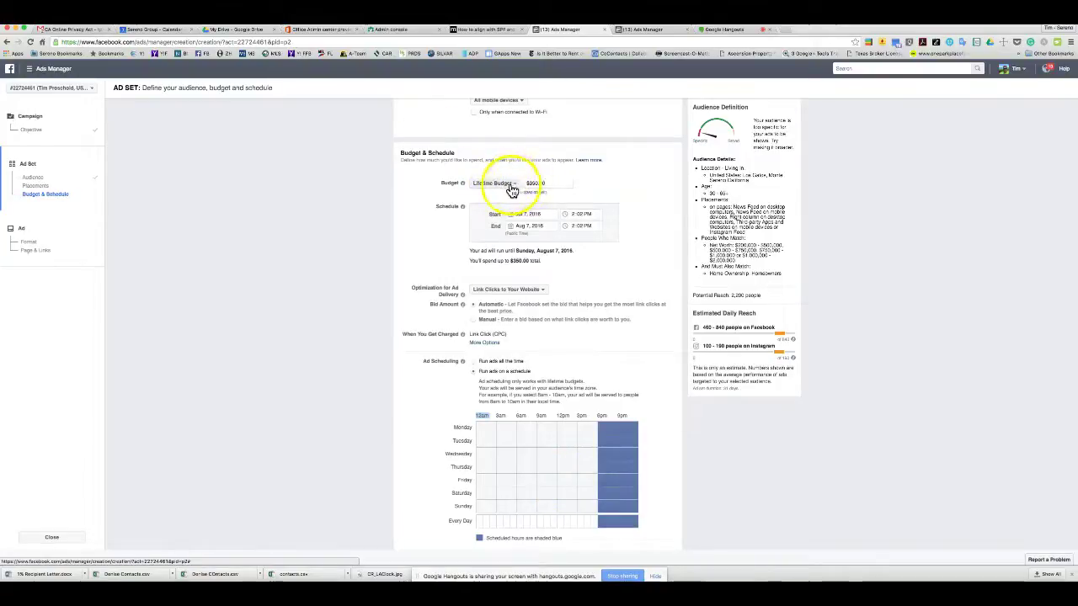
pyautogui.click(462, 183)
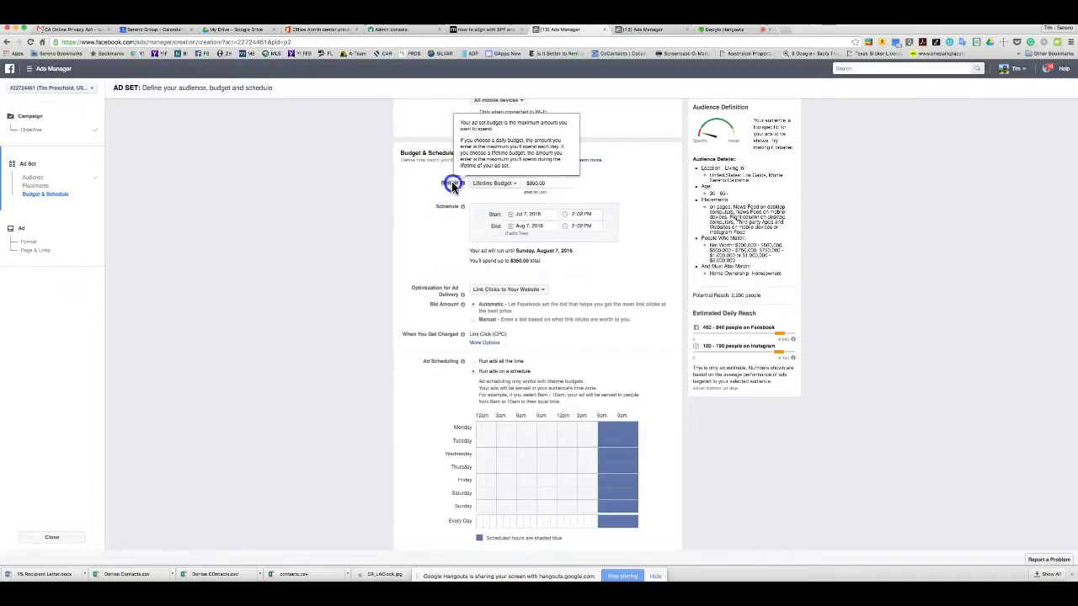
pyautogui.click(447, 186)
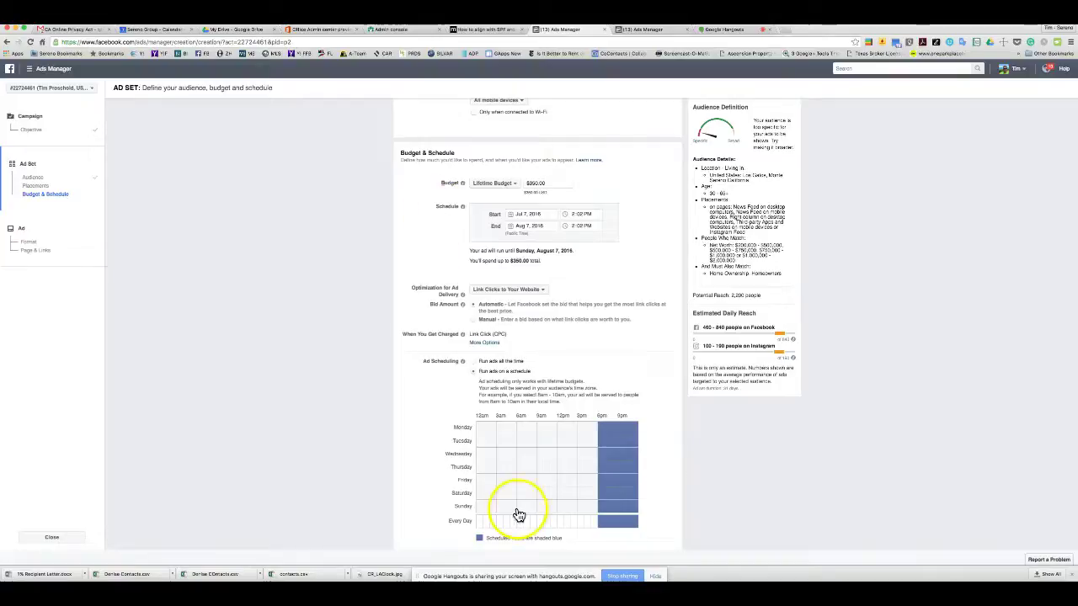
pyautogui.click(561, 524)
pyautogui.click(568, 524)
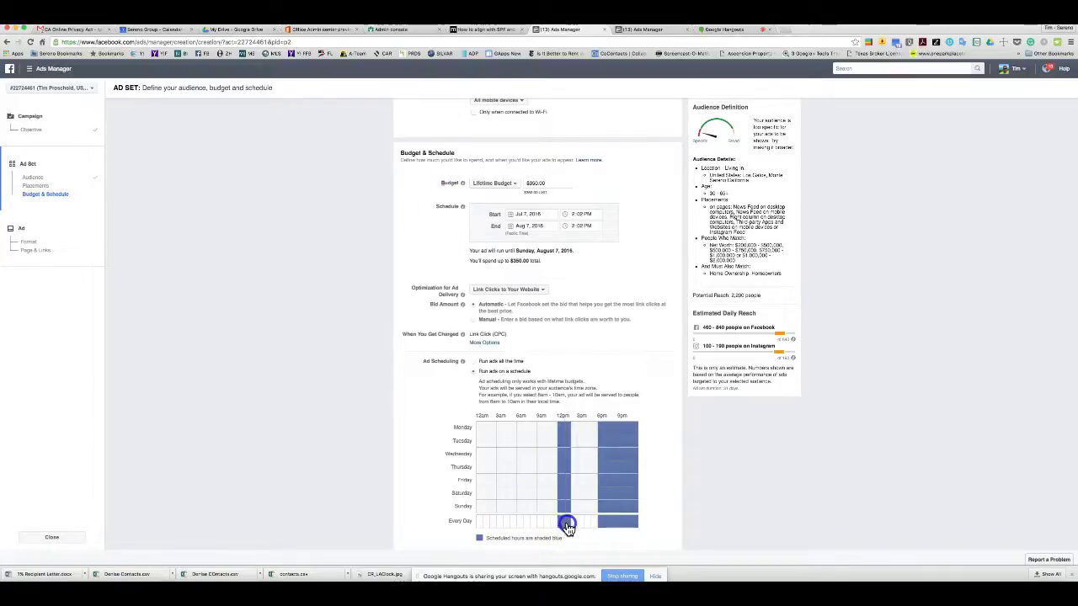
pyautogui.click(480, 523)
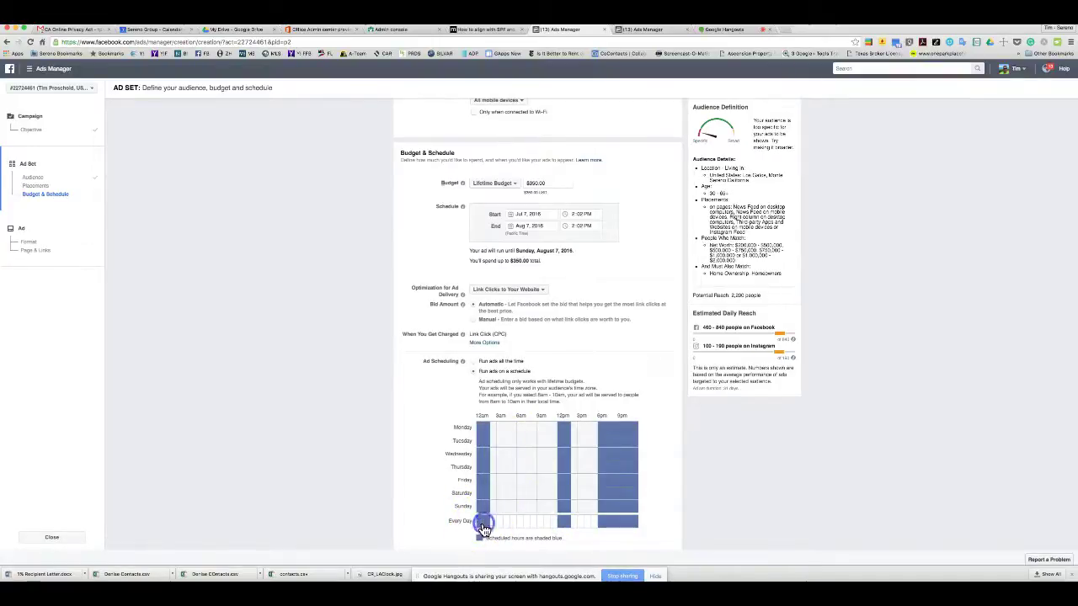
# Rename the ad set as Los Gatos and continue to the ad setup
pyautogui.scroll(-3, 423, 412)
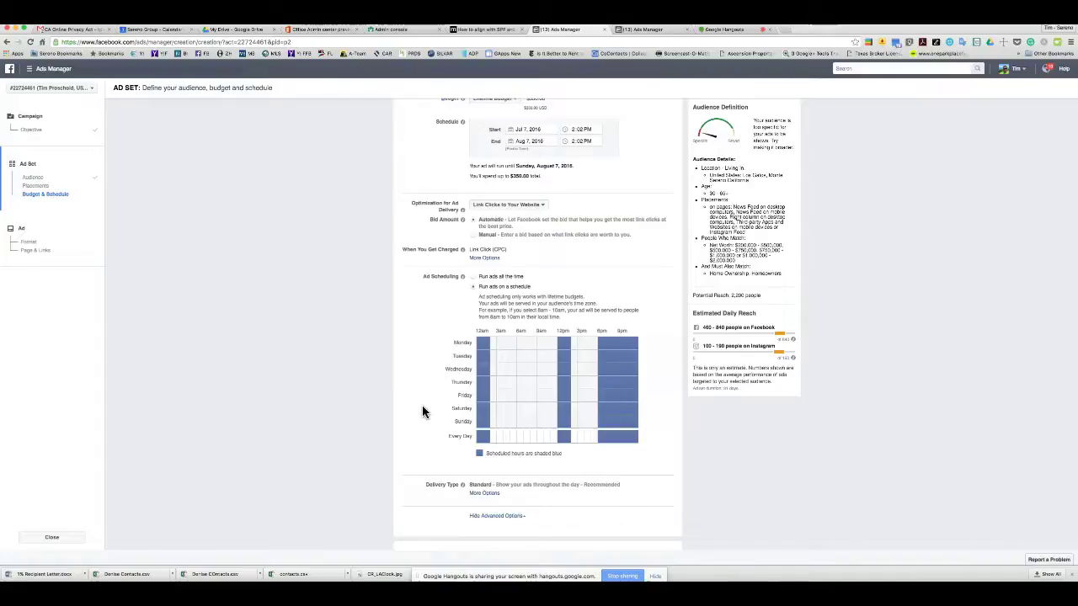
pyautogui.scroll(-2, 467, 427)
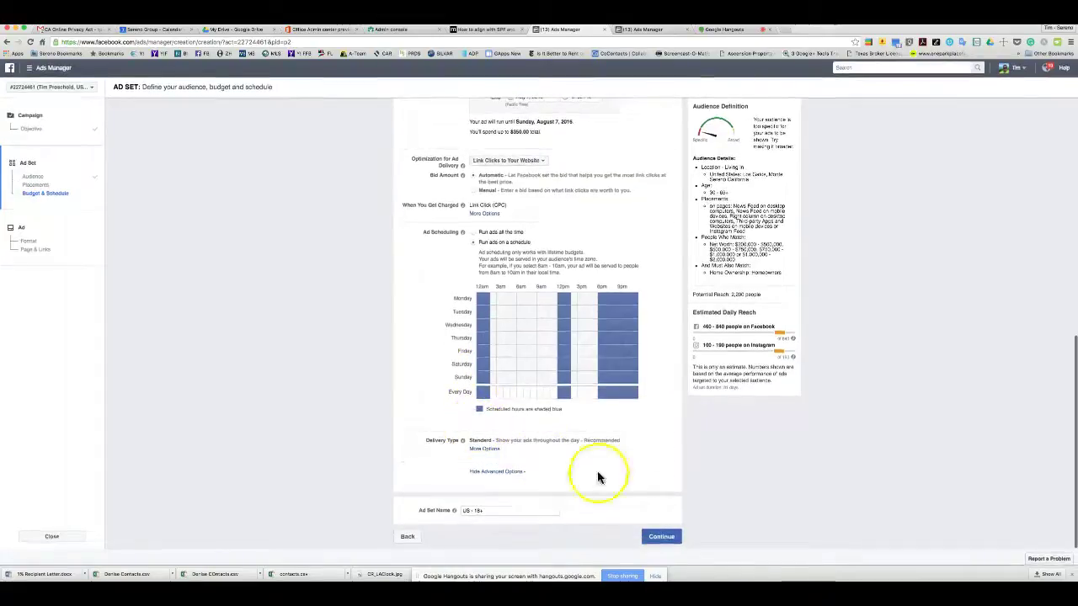
pyautogui.click(499, 511)
pyautogui.moveTo(499, 511); pyautogui.dragTo(461, 511)
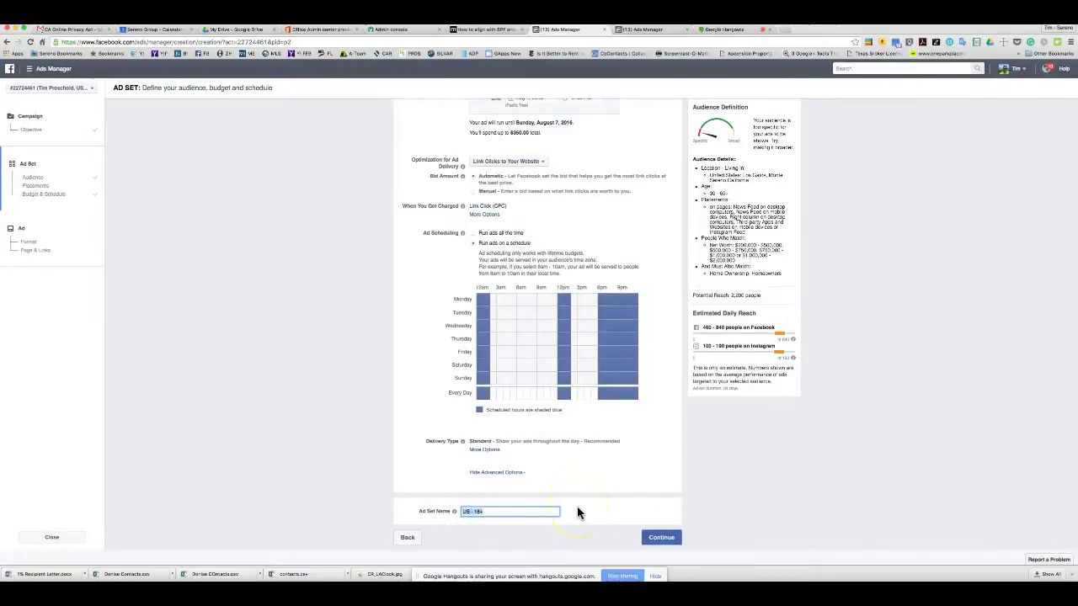
pyautogui.write('Los Gatos')
pyautogui.click(661, 537)
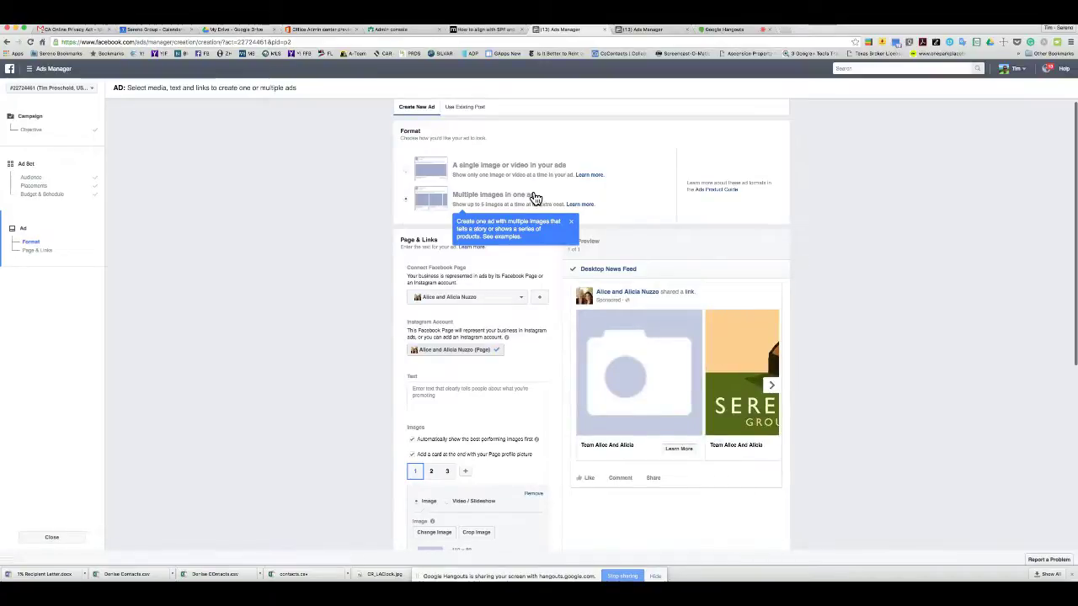
# Connect the realtor's Facebook Page to the ad and dismiss the tip about multiple images
pyautogui.click(528, 300)
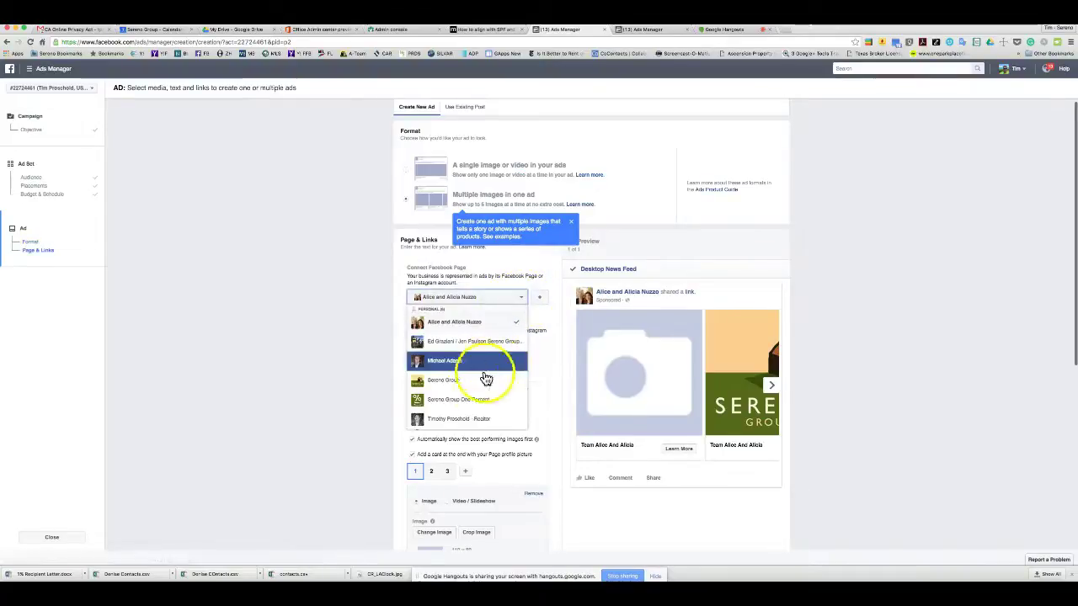
pyautogui.click(525, 269)
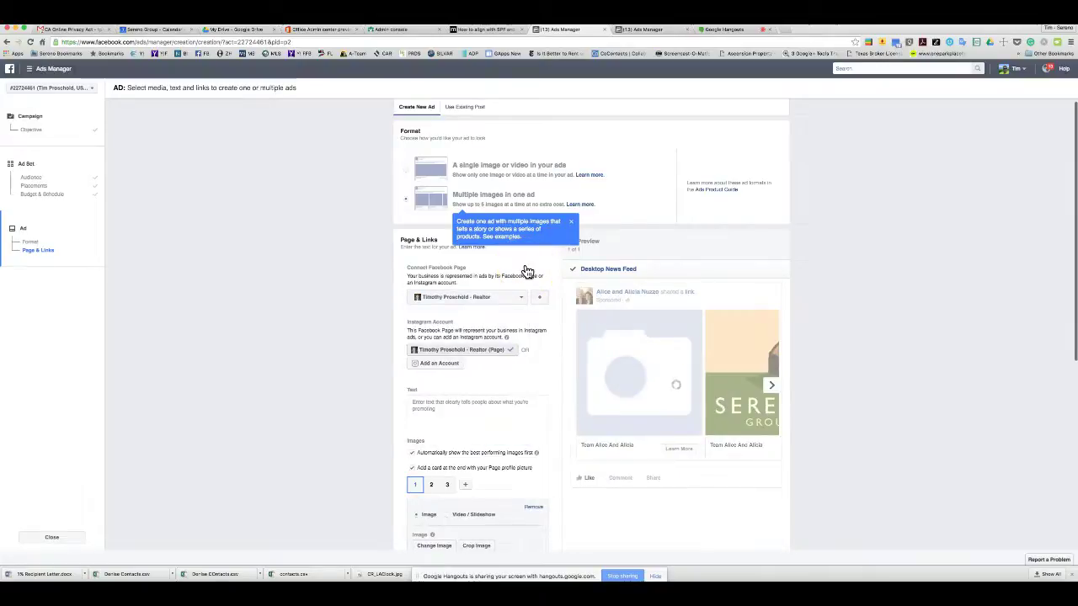
pyautogui.click(571, 222)
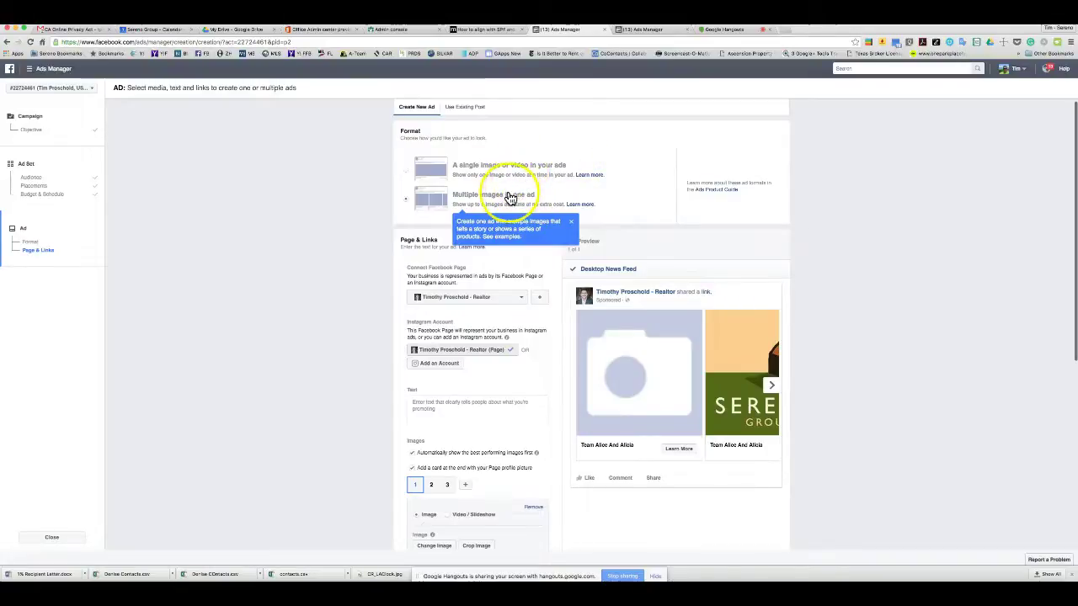
pyautogui.click(571, 225)
# Compare the ad formats and choose a single image or video for the ad
pyautogui.click(417, 195)
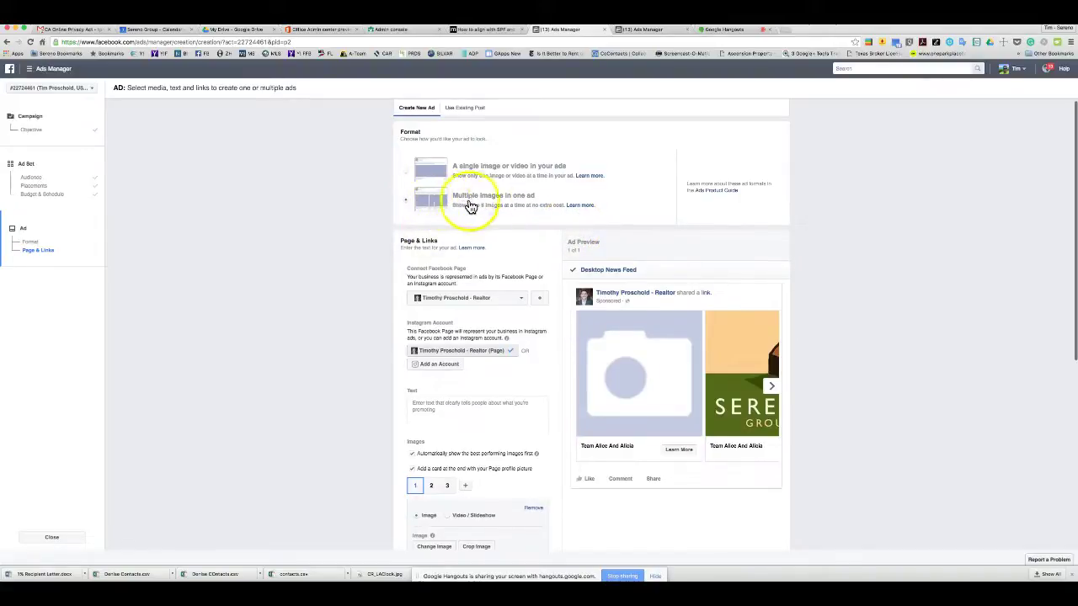
pyautogui.click(428, 208)
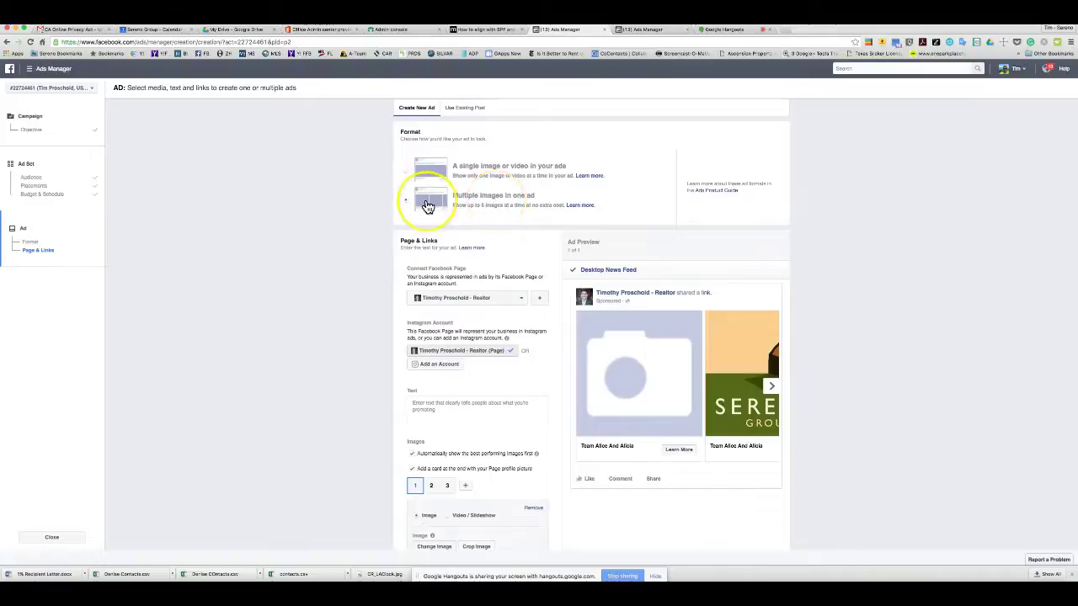
pyautogui.click(469, 205)
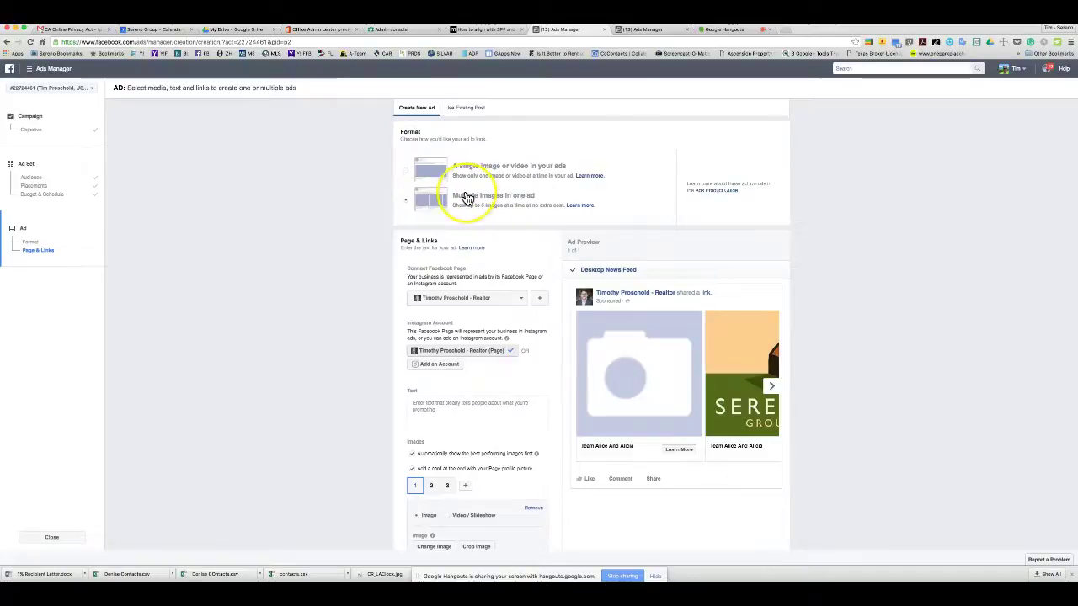
pyautogui.click(406, 172)
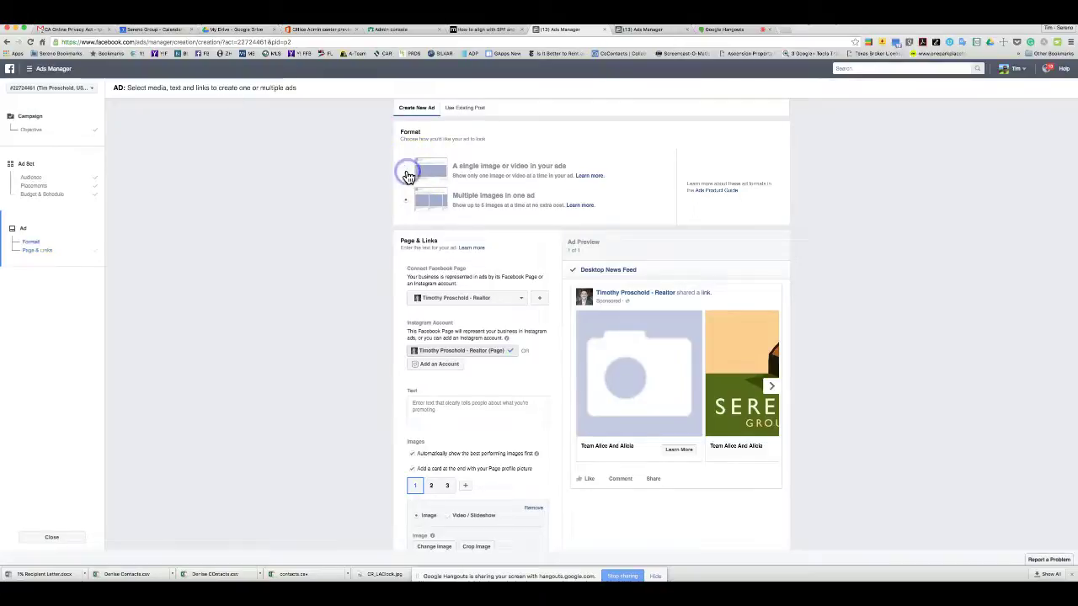
pyautogui.click(532, 165)
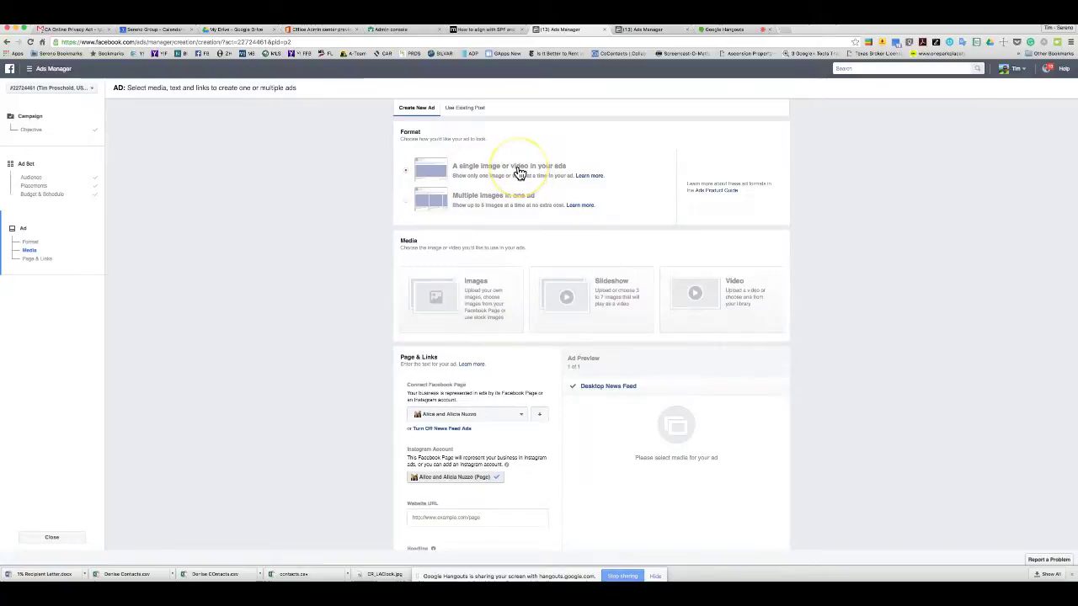
# Choose images as the ad's media and open the selection of free stock images
pyautogui.click(634, 350)
pyautogui.click(567, 290)
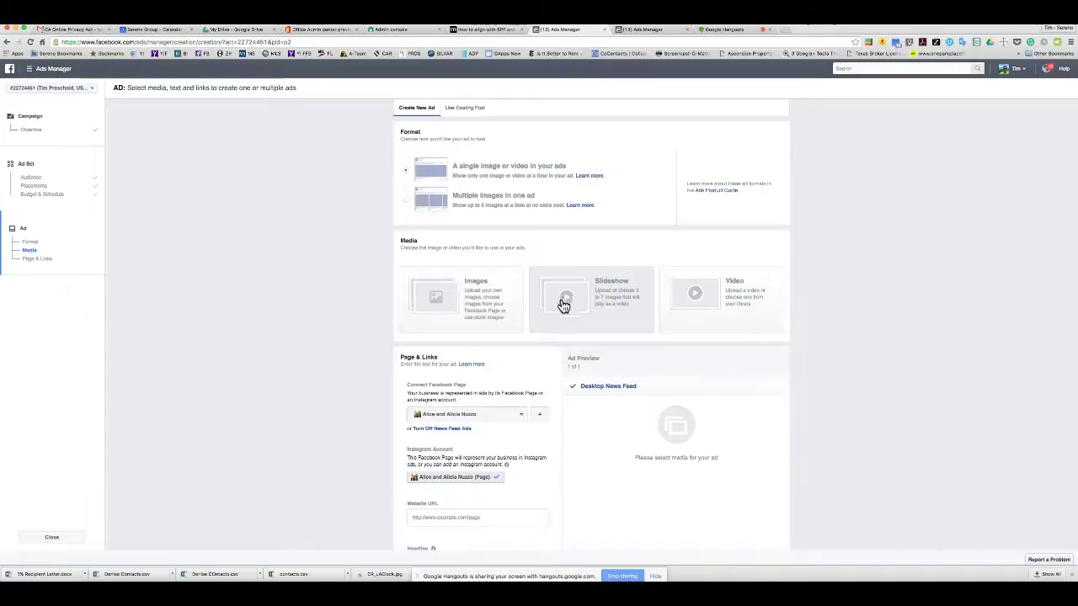
pyautogui.click(498, 290)
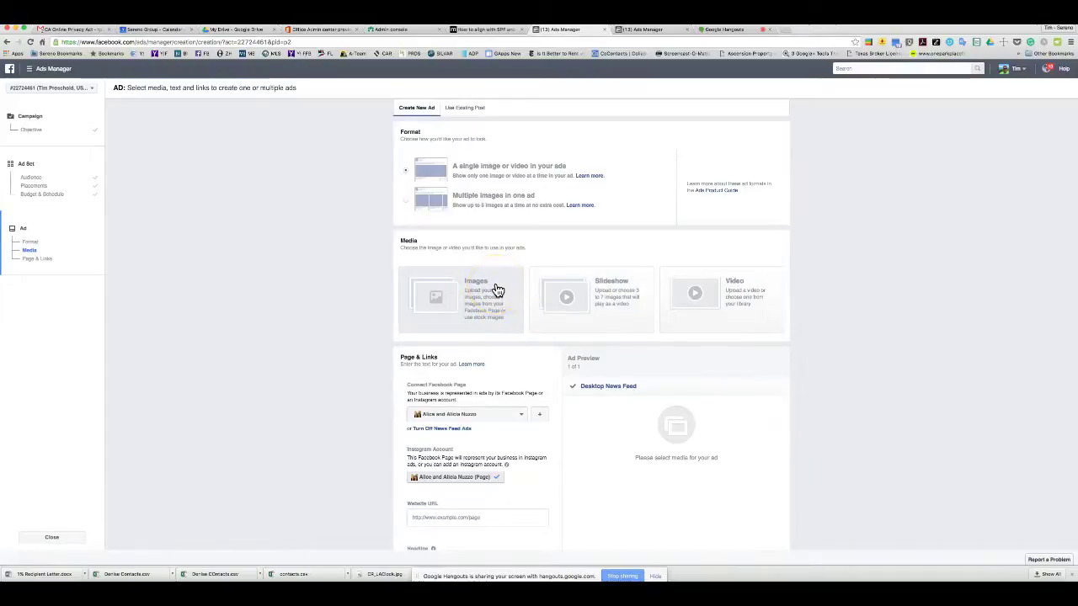
pyautogui.scroll(-1, 497, 291)
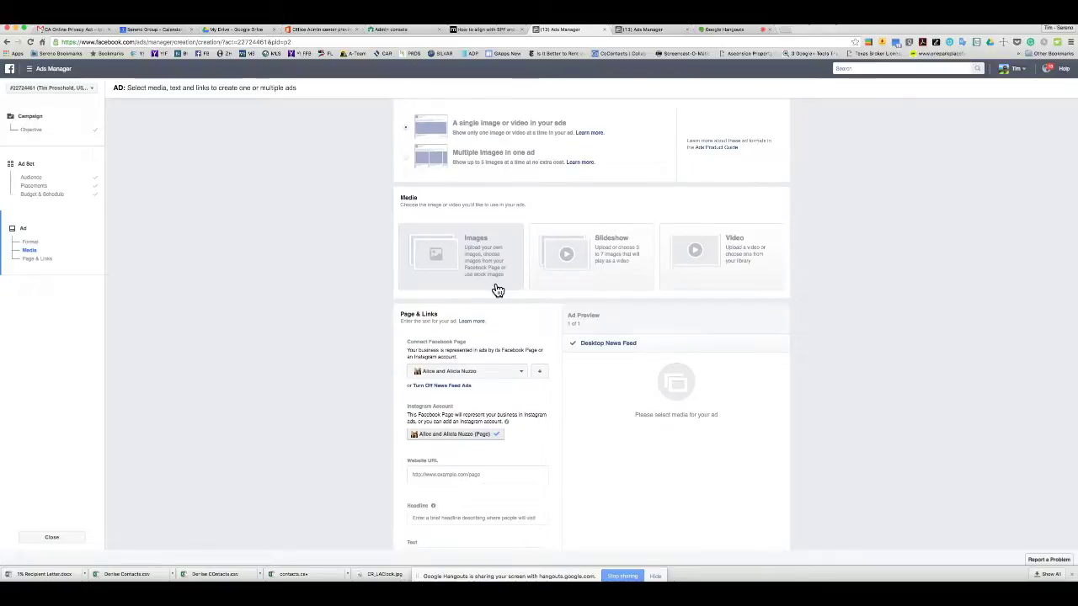
pyautogui.scroll(-1, 498, 291)
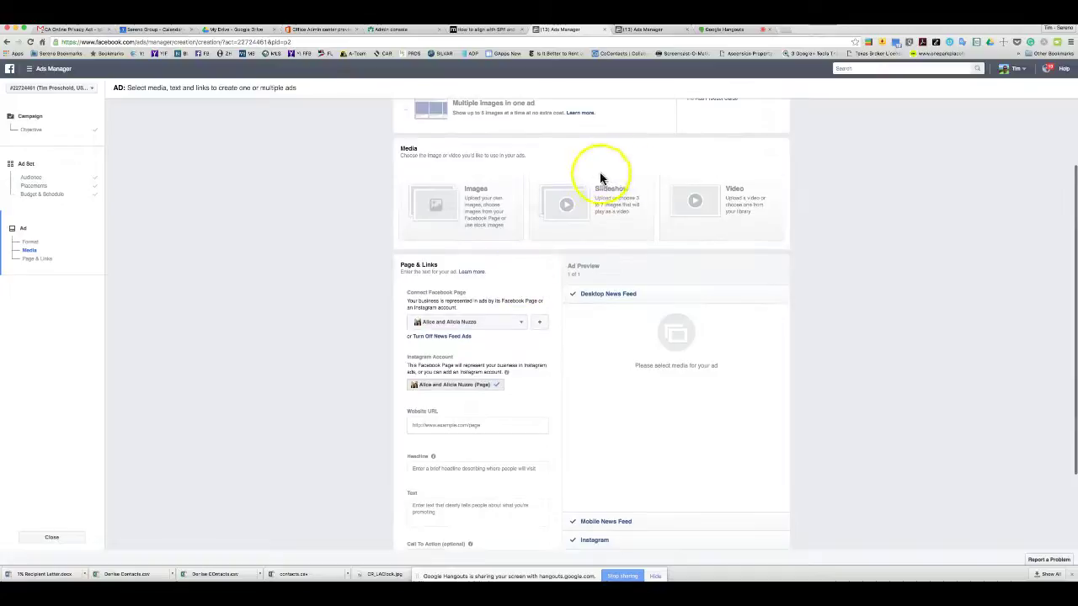
pyautogui.click(500, 207)
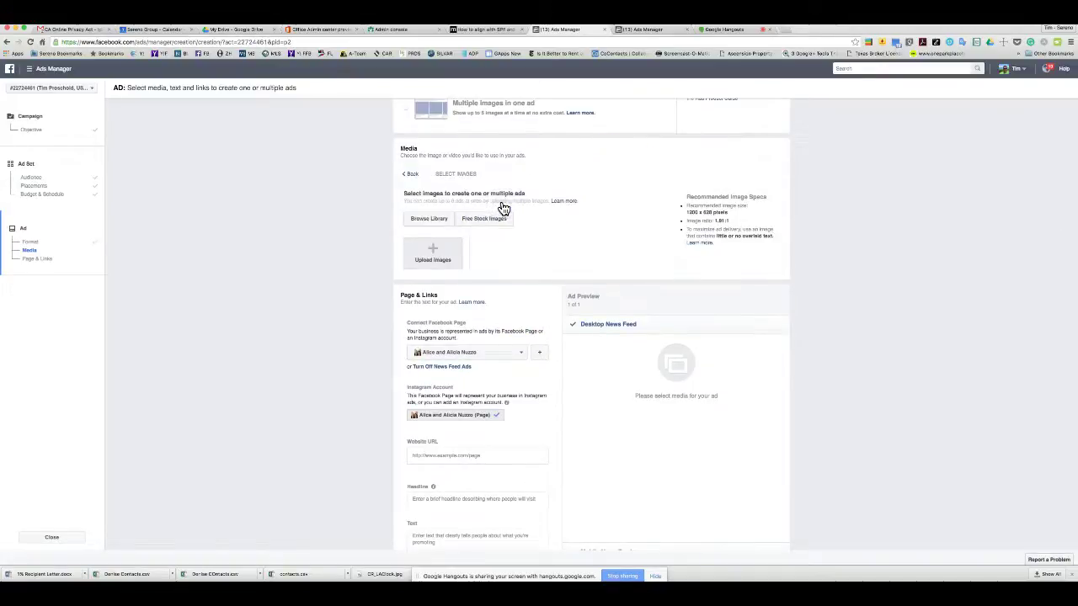
pyautogui.click(495, 223)
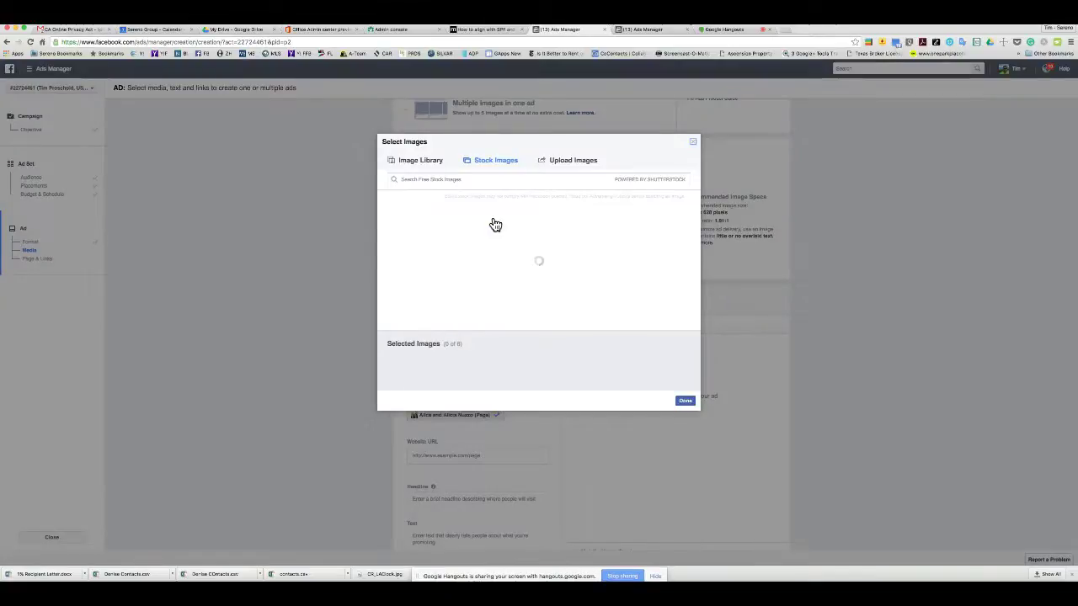
# Add the free stock photo of a house with a For Sale sign to the ad and remove the second selected image
pyautogui.click(494, 225)
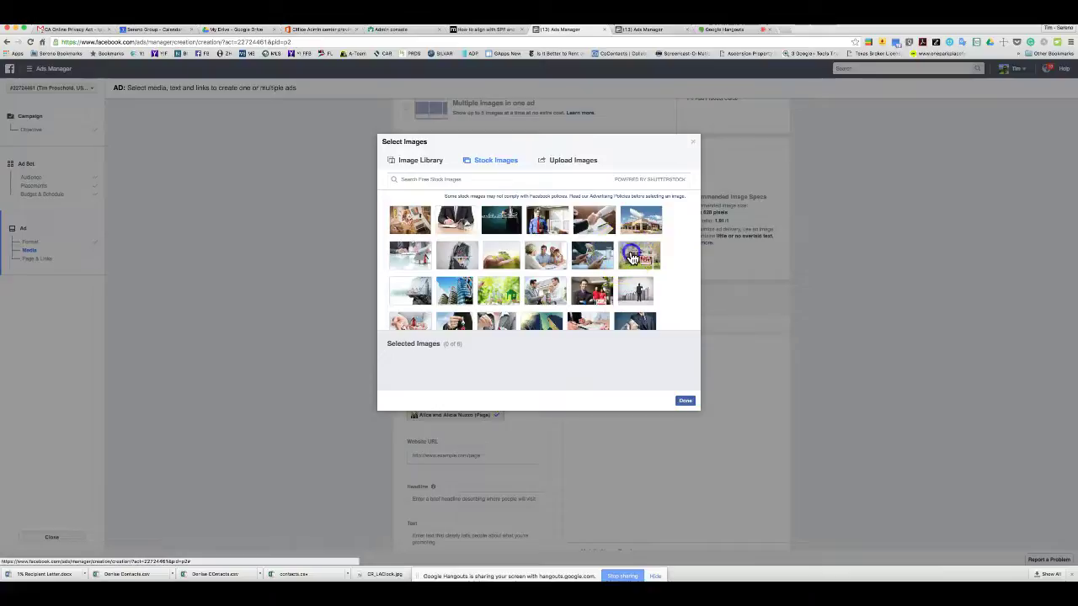
pyautogui.click(634, 257)
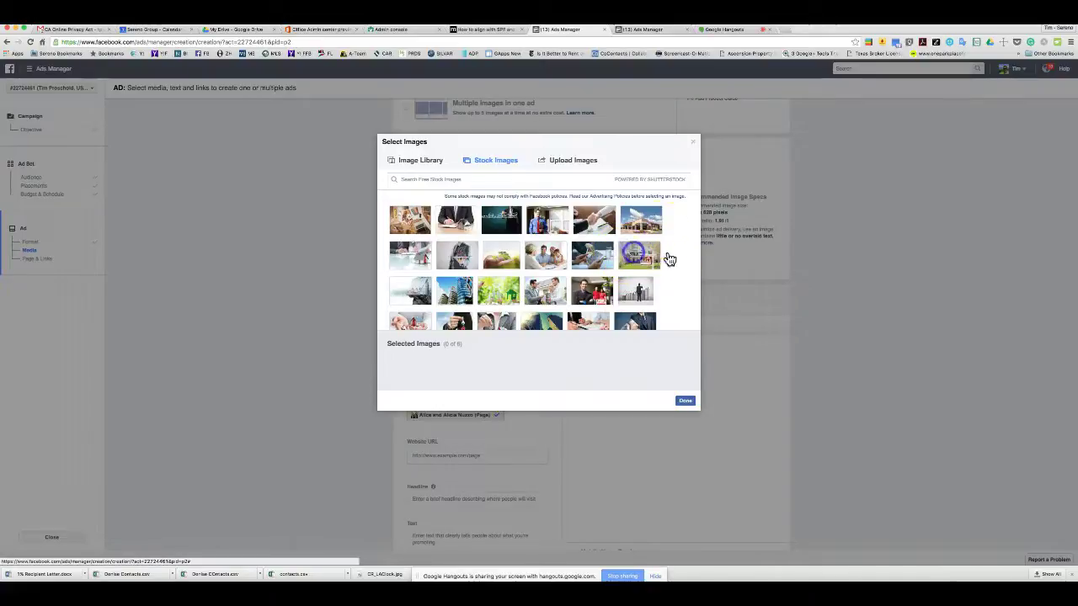
pyautogui.click(643, 262)
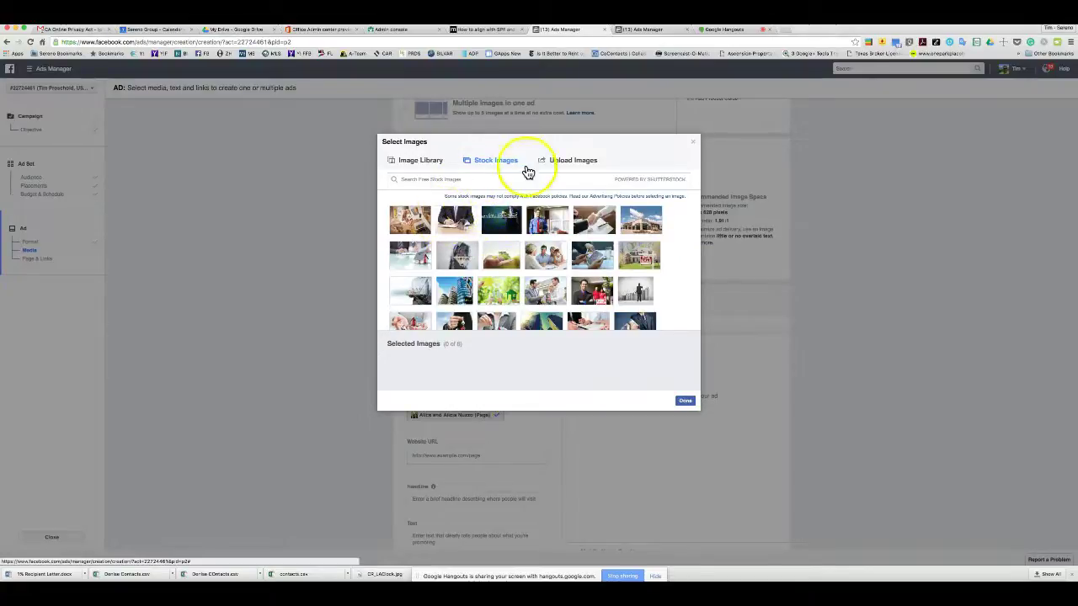
pyautogui.click(402, 165)
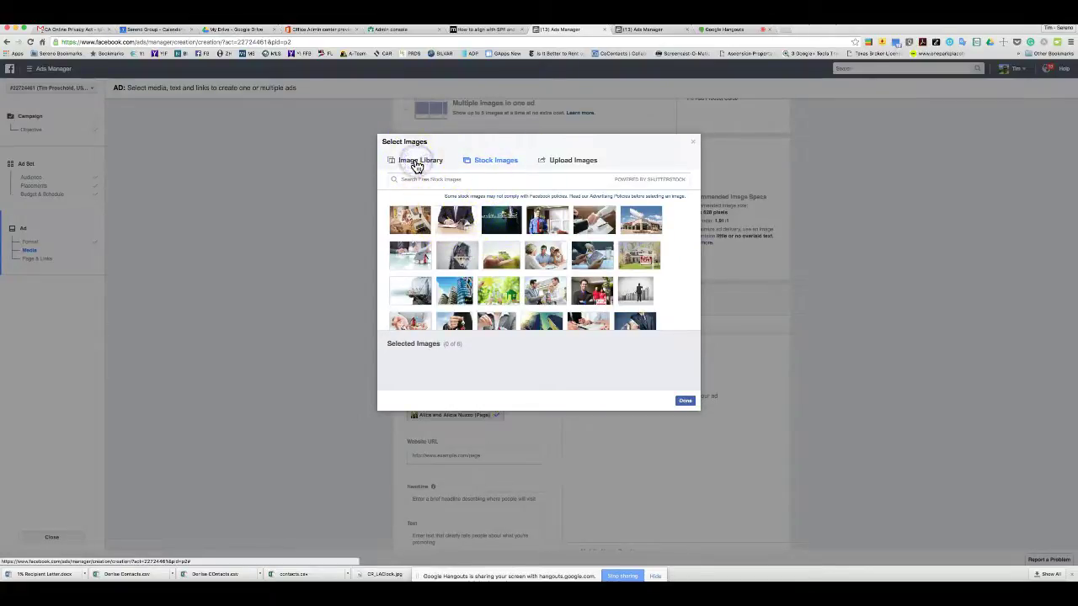
pyautogui.click(404, 162)
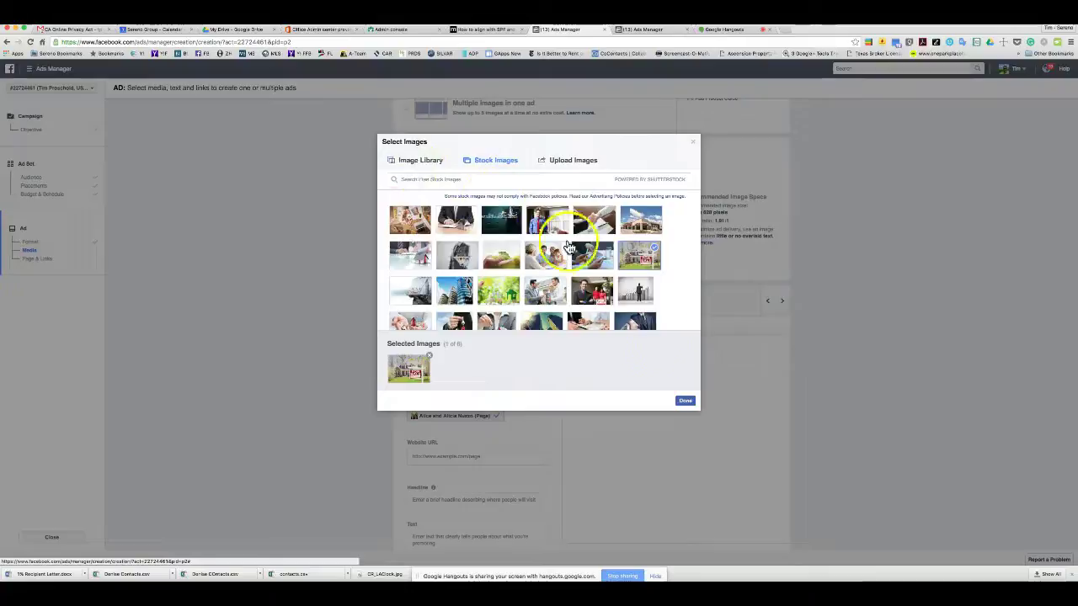
pyautogui.click(687, 402)
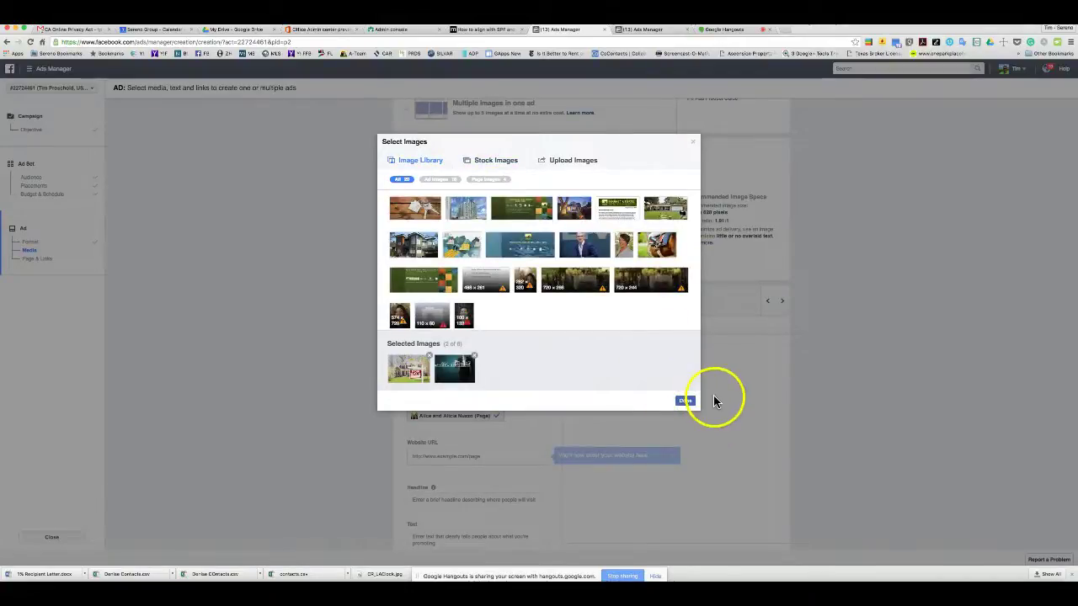
pyautogui.click(686, 403)
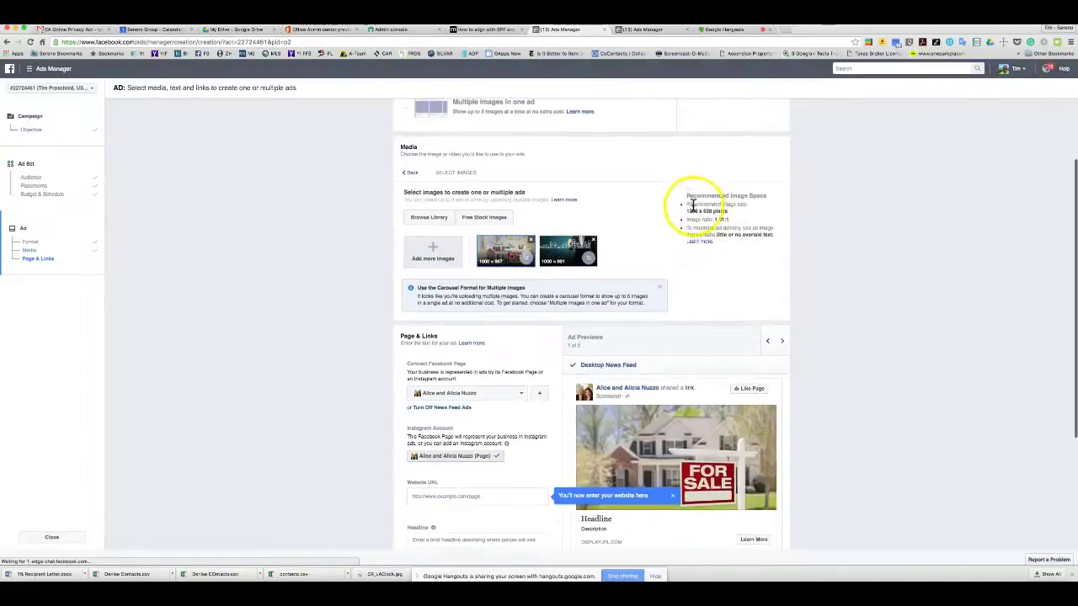
pyautogui.moveTo(706, 204); pyautogui.dragTo(726, 221)
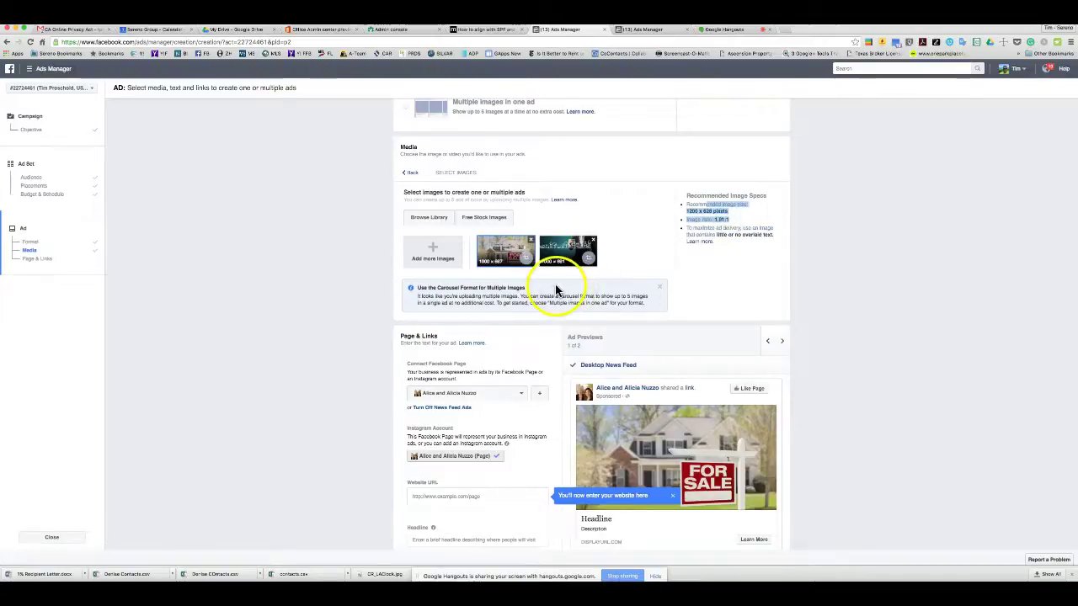
pyautogui.click(594, 241)
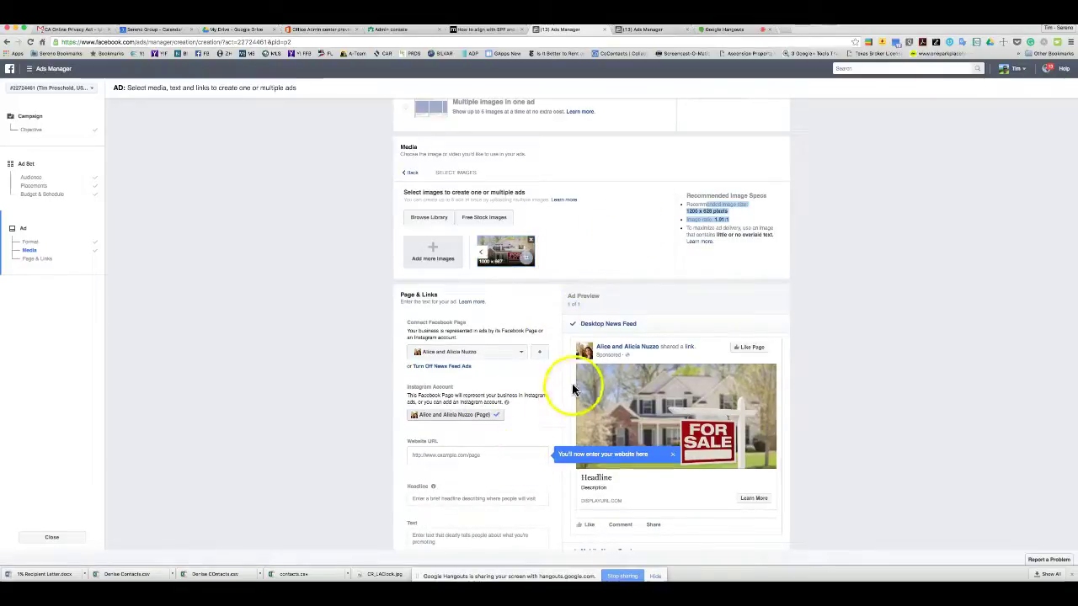
# Switch the ad's connected Facebook Page to the account owner's own Realtor Page
pyautogui.click(516, 352)
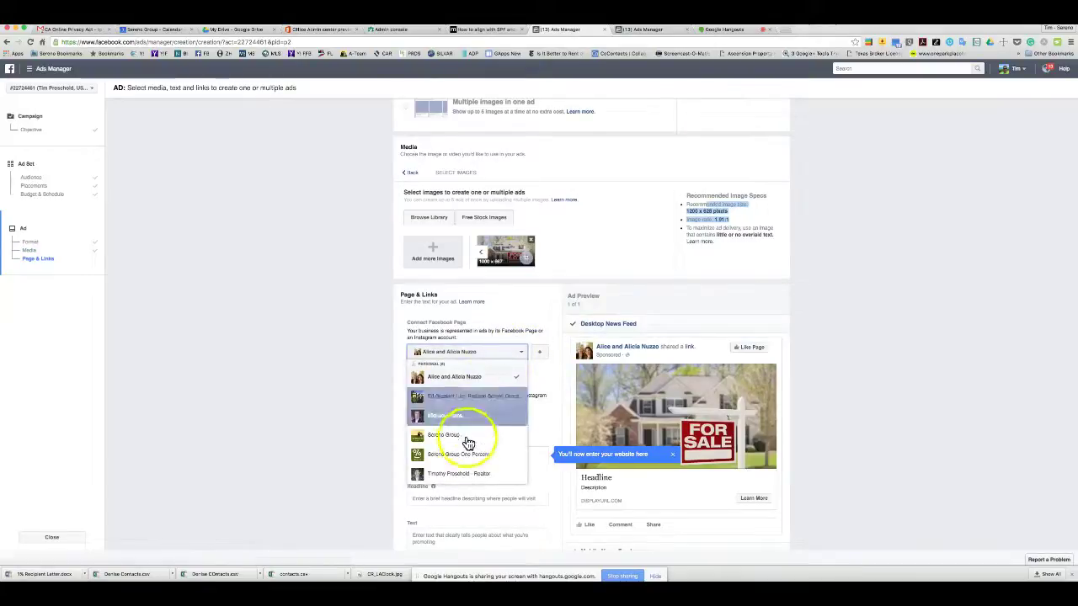
pyautogui.click(536, 401)
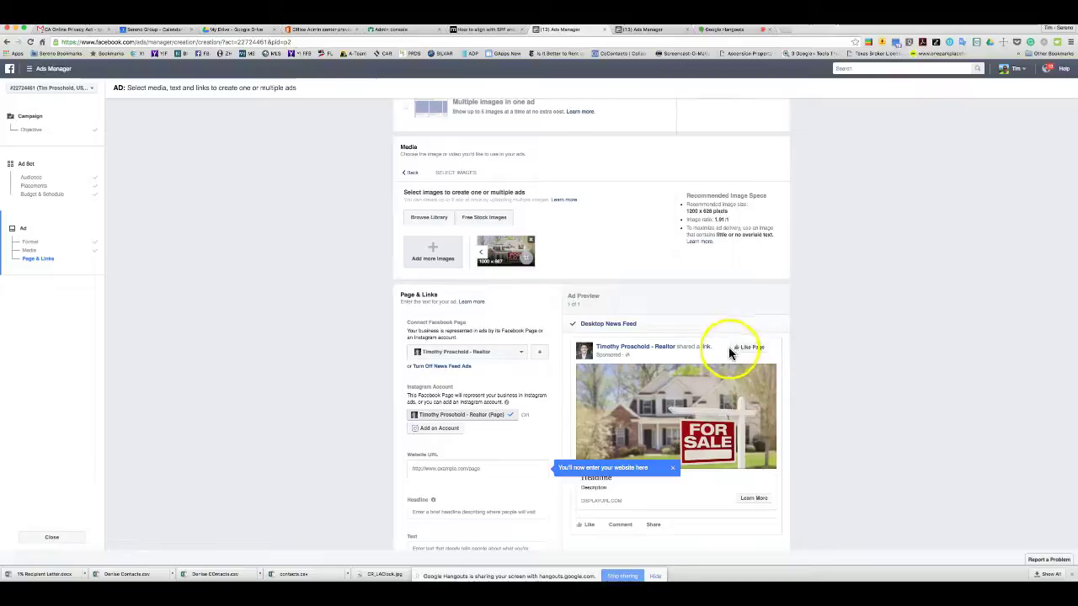
pyautogui.scroll(-3, 519, 383)
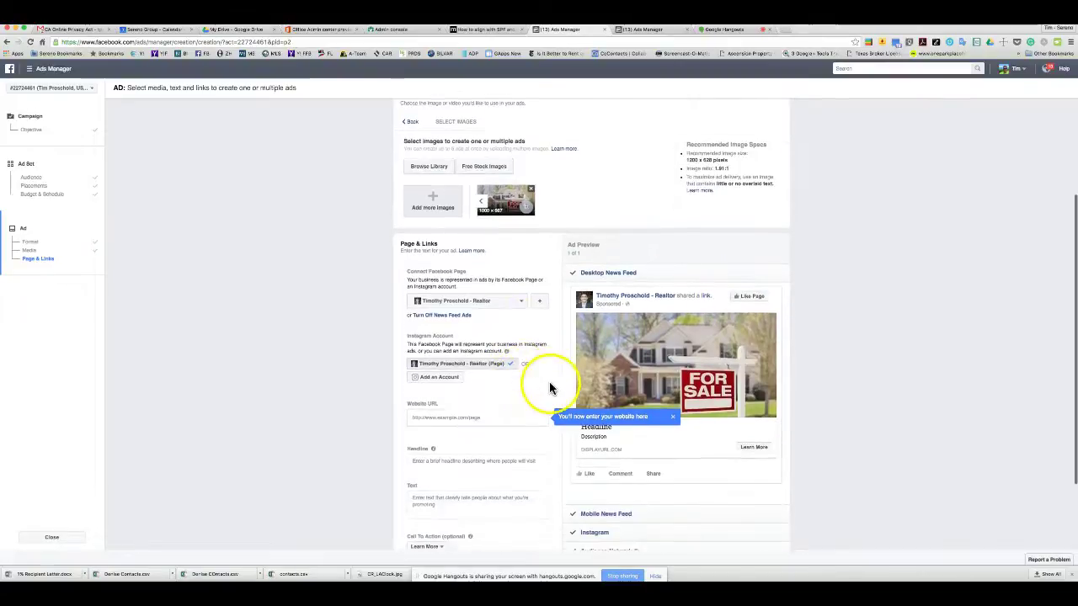
# Open the realtor's website in a new browser tab and go to its Almaden Valley community page
pyautogui.click(482, 368)
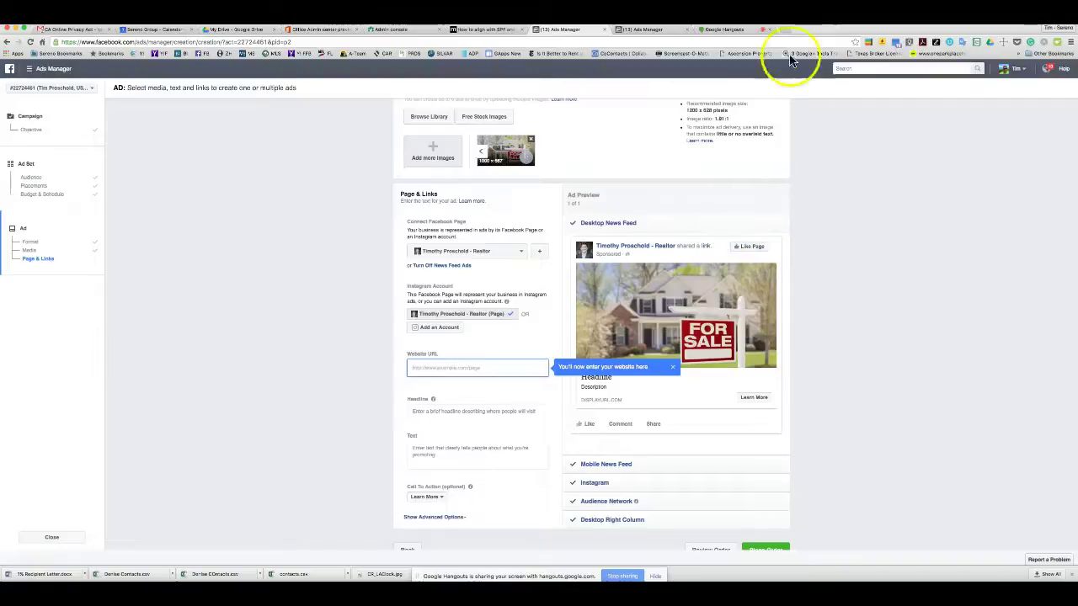
pyautogui.click(782, 34)
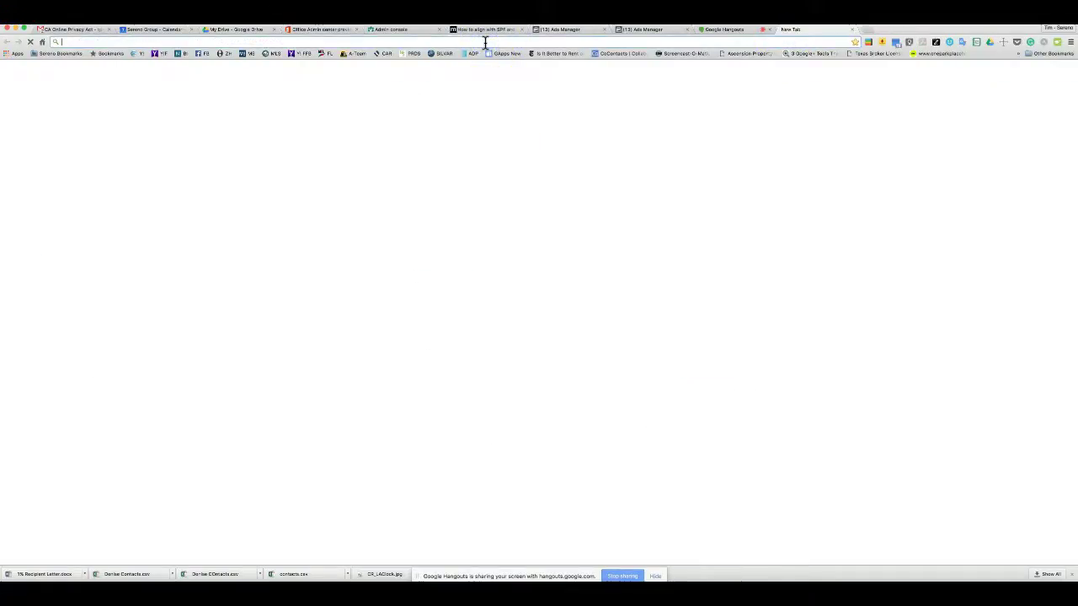
pyautogui.write('proschold.com')
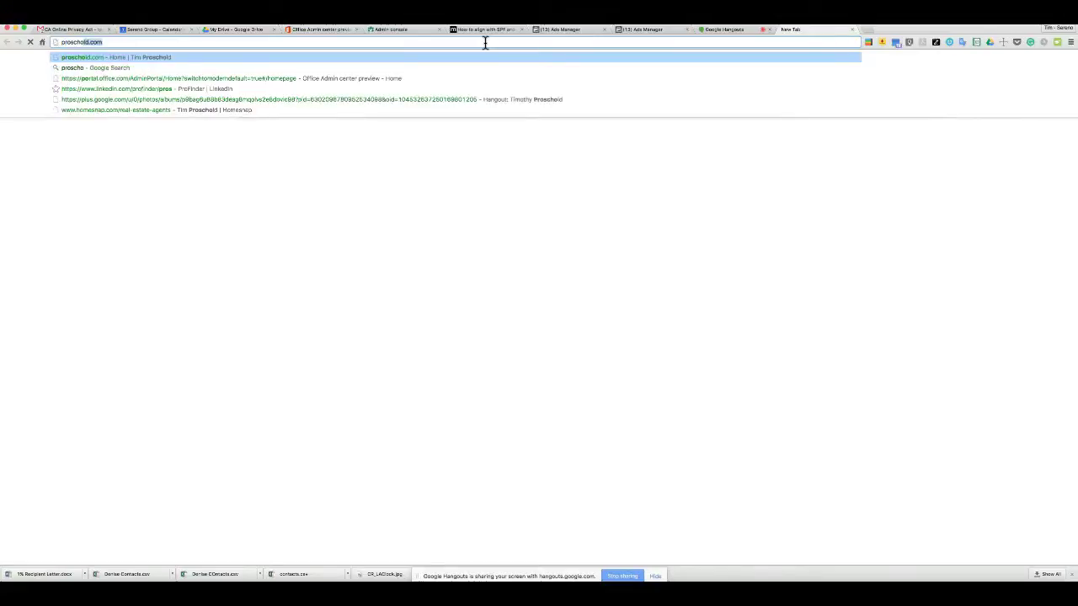
pyautogui.press('Return')
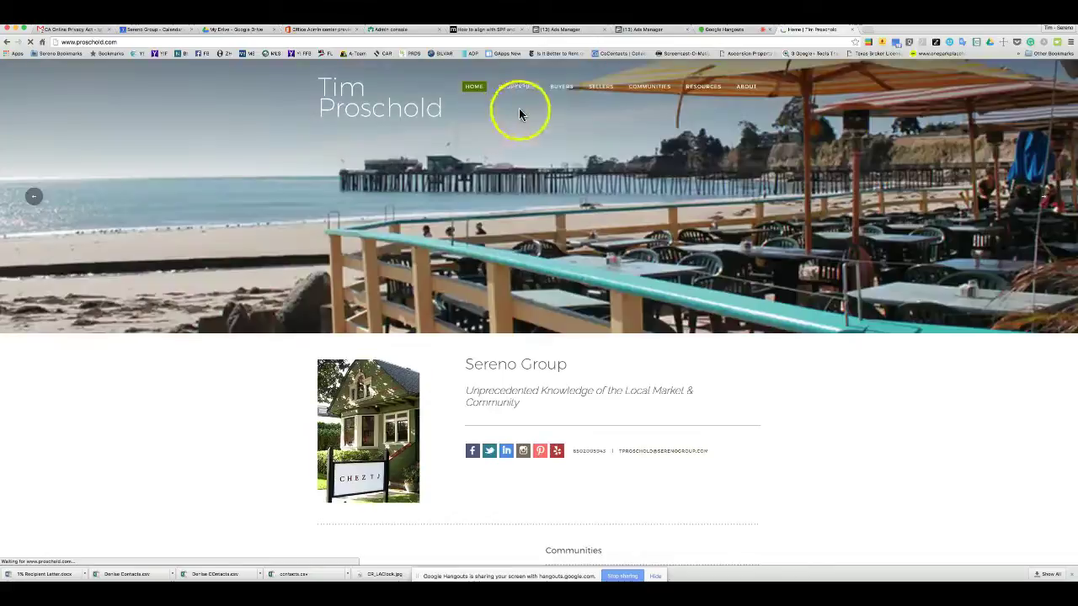
pyautogui.click(655, 90)
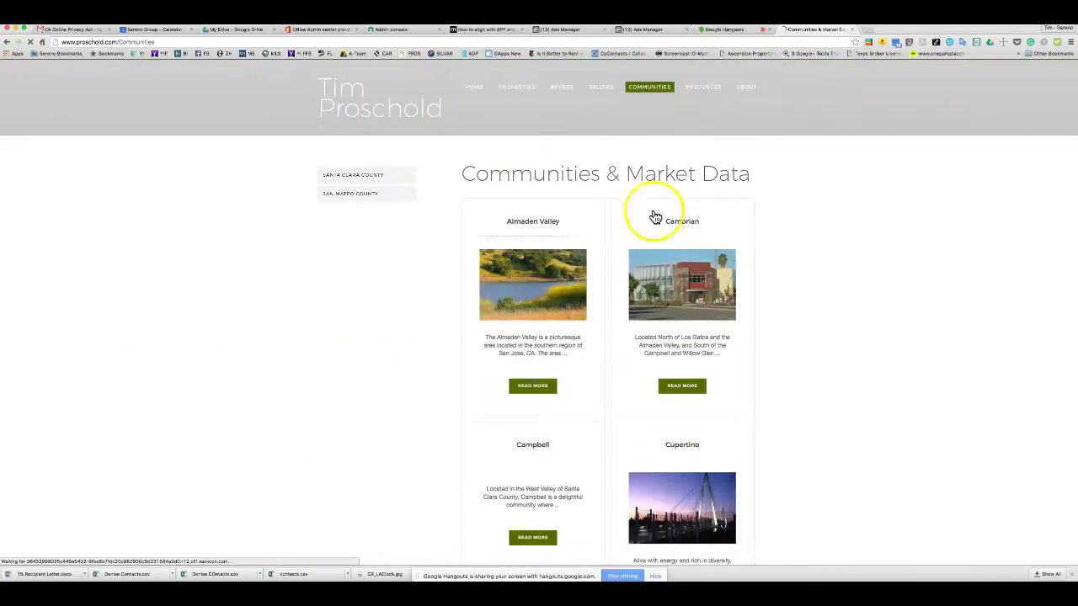
pyautogui.click(534, 220)
pyautogui.click(532, 385)
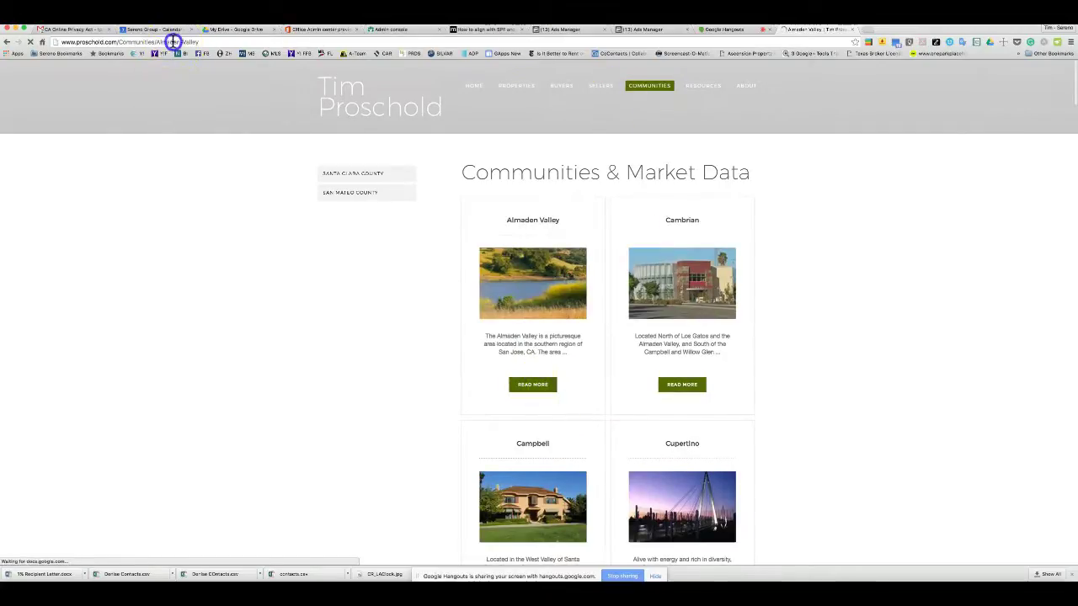
# Copy the web address of the Almaden Valley page and enter it as the ad's Website URL in Ads Manager
pyautogui.click(187, 41)
pyautogui.hotkey('ctrl', 'c')
pyautogui.rightClick(186, 41)
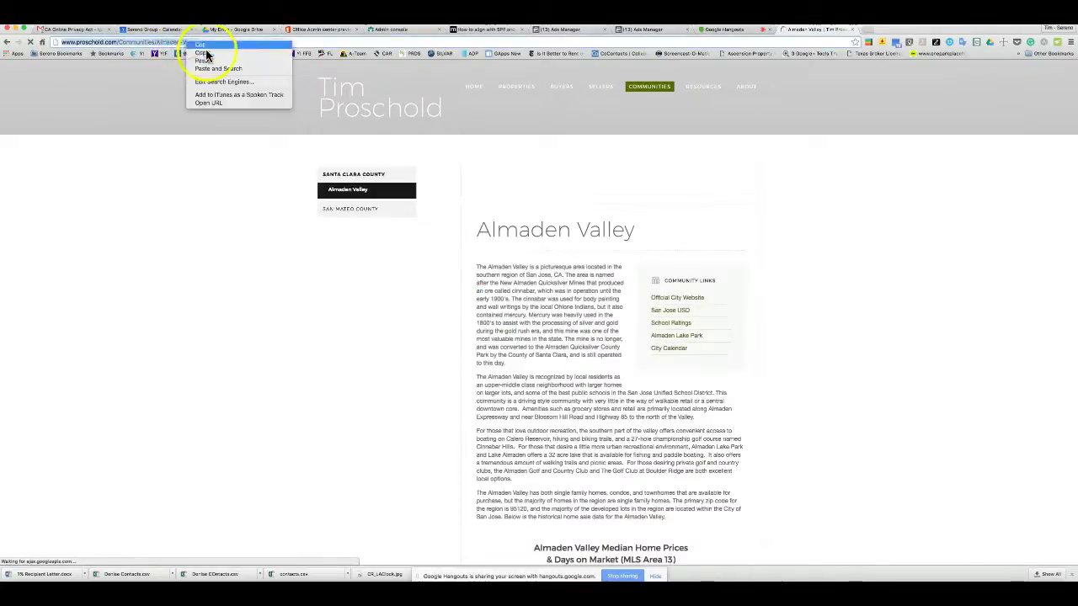
pyautogui.click(210, 49)
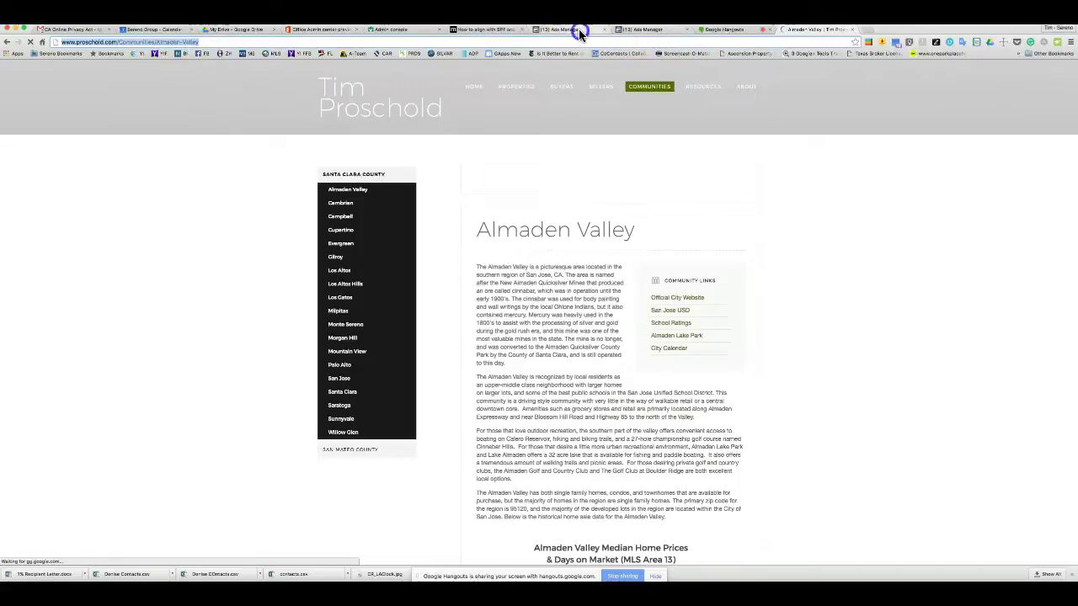
pyautogui.click(579, 30)
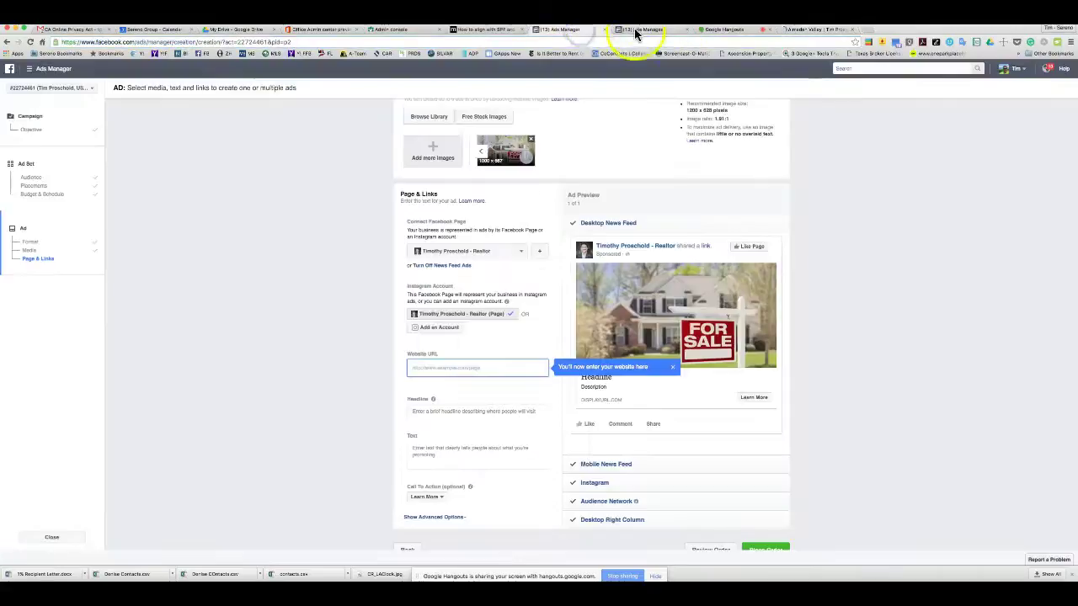
pyautogui.rightClick(434, 371)
pyautogui.click(452, 406)
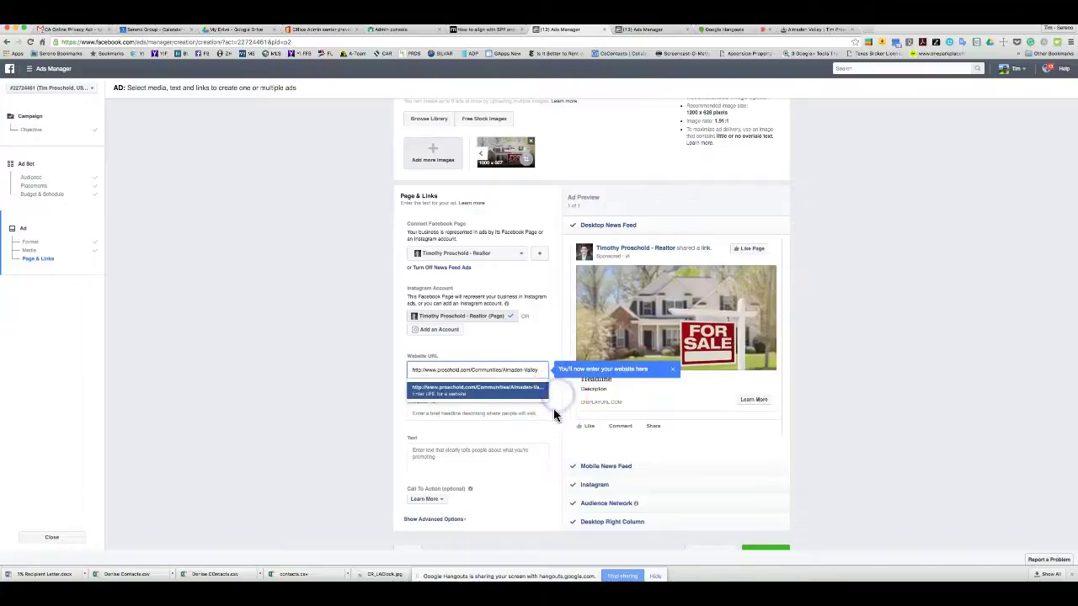
pyautogui.click(489, 414)
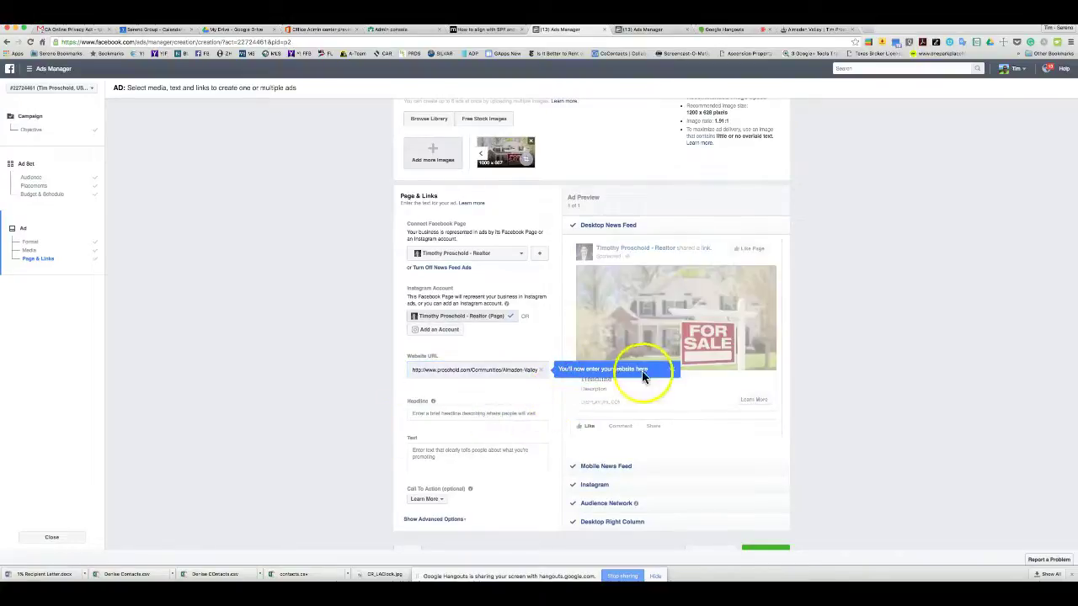
# Enter "Come Check out the info" as the ad's headline
pyautogui.click(436, 416)
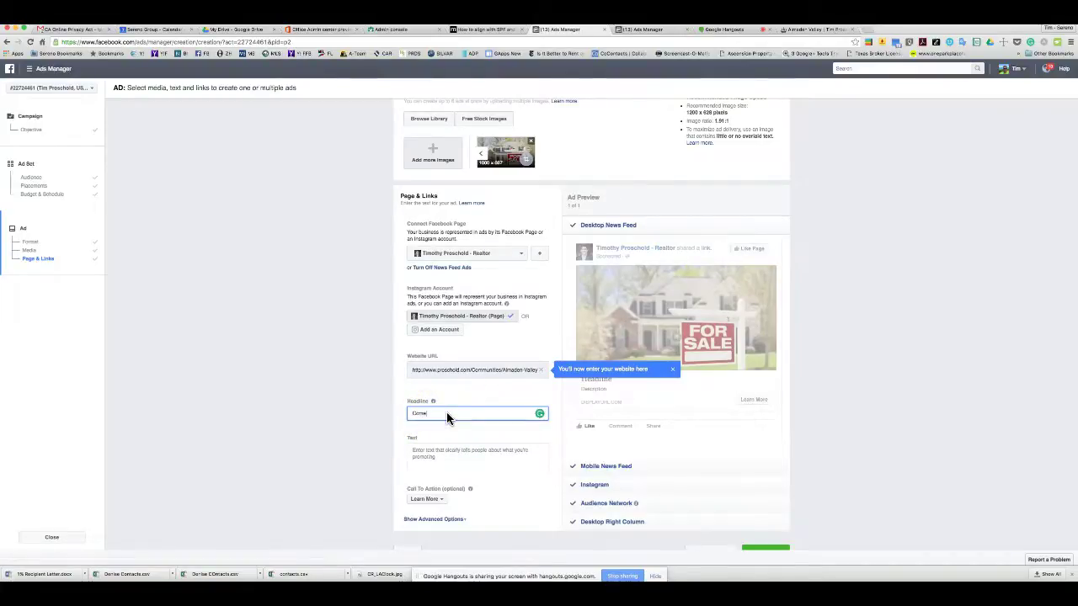
pyautogui.write('Come Check out the in')
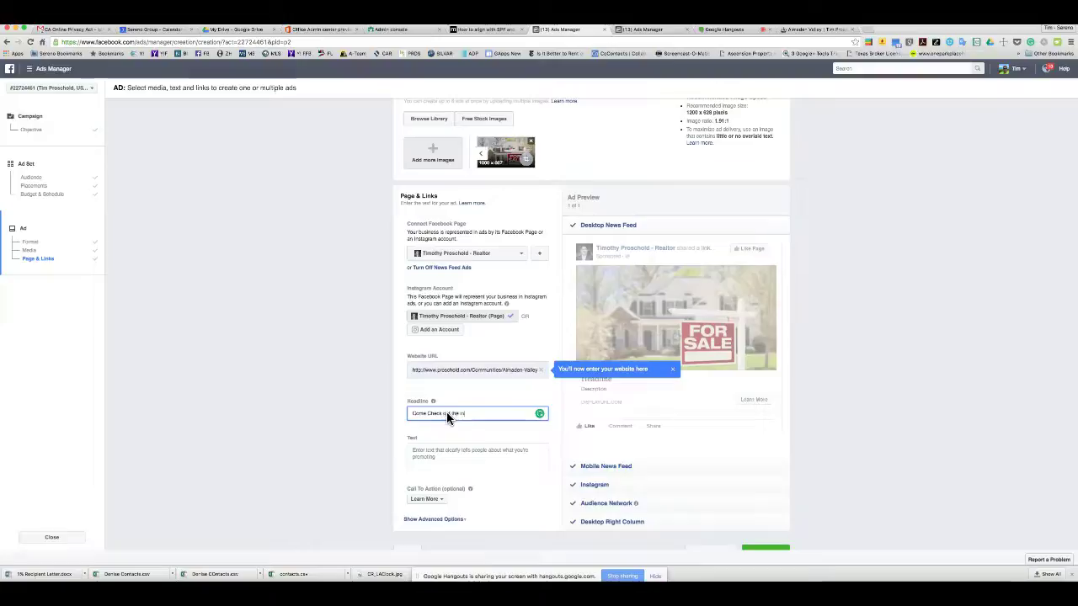
pyautogui.write('fo')
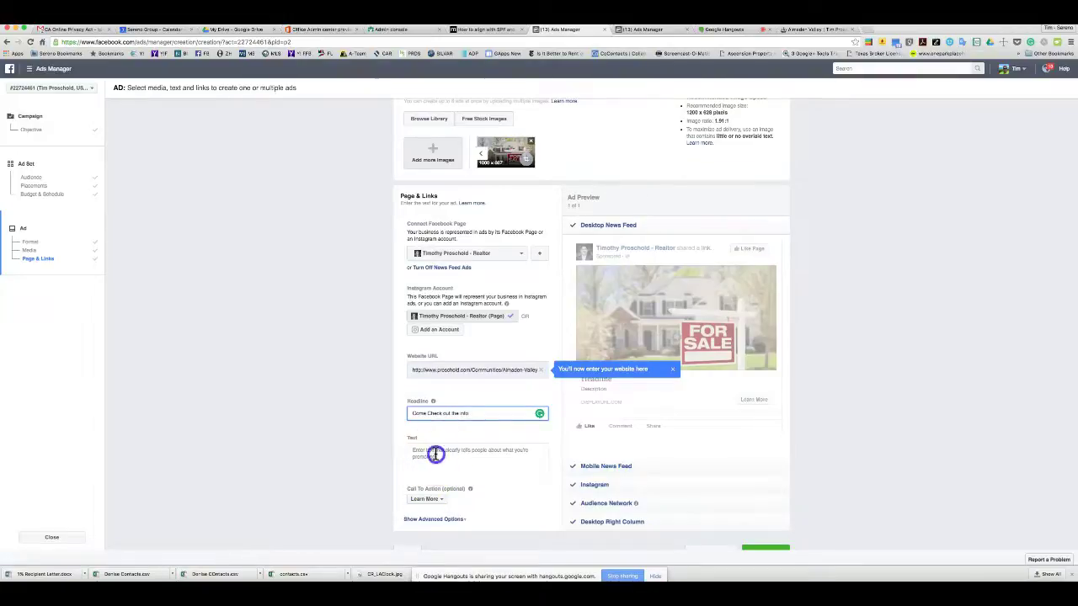
# Set the ad's call to action to Download
pyautogui.click(497, 445)
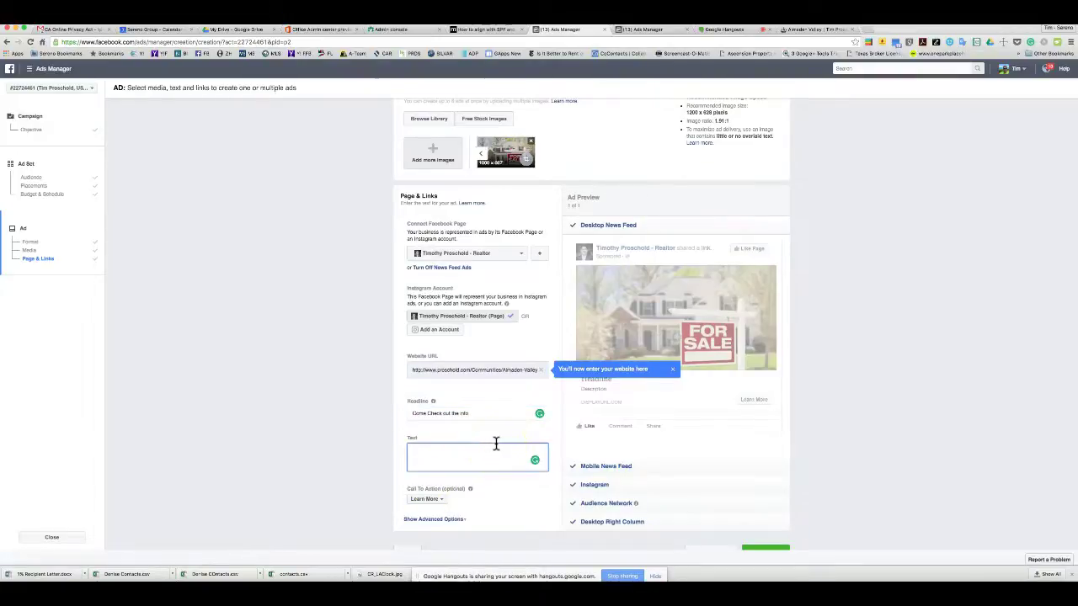
pyautogui.scroll(-1, 393, 432)
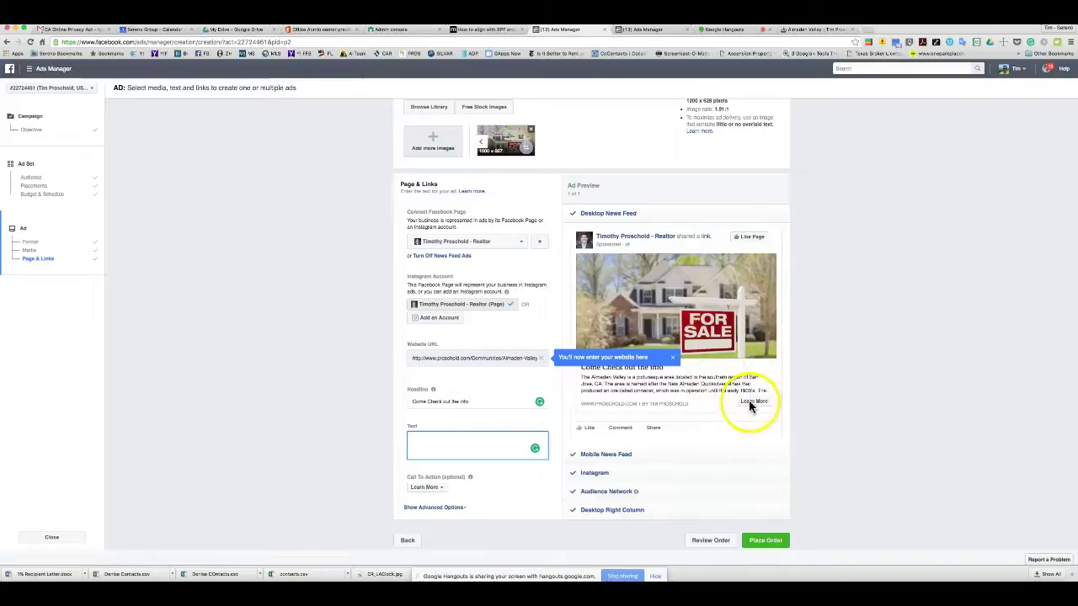
pyautogui.click(440, 490)
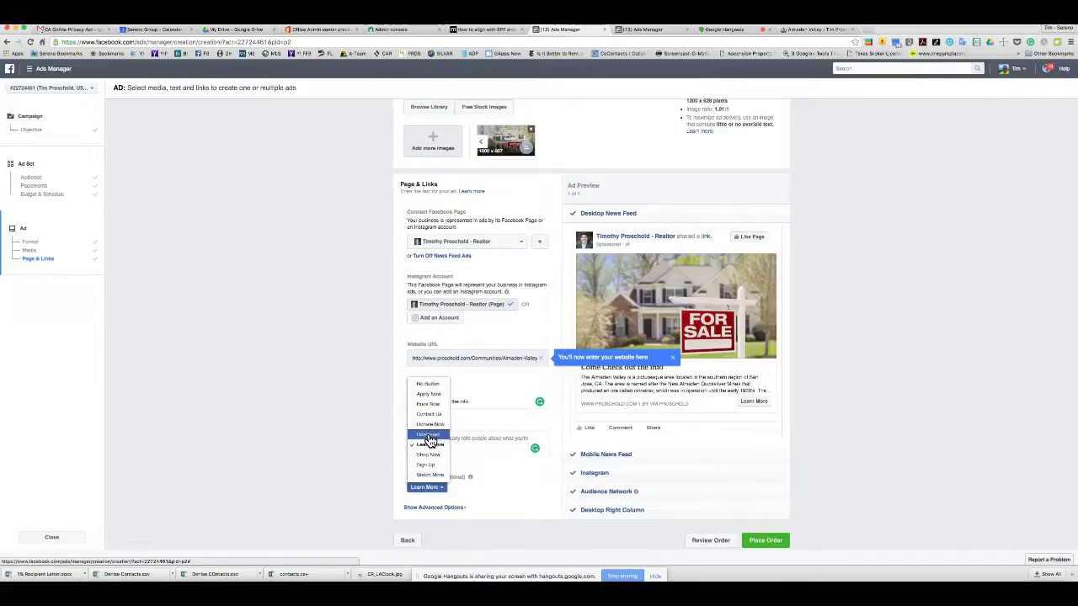
pyautogui.click(430, 439)
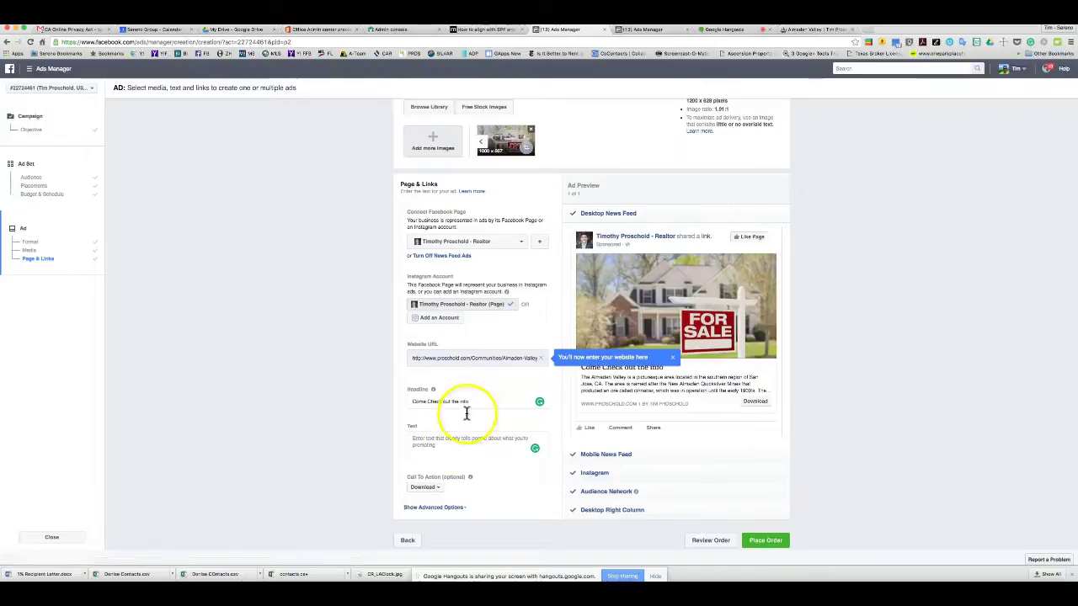
# Fill in the ad's text with "Check out the" followed by random placeholder characters and review the desktop news feed preview
pyautogui.click(450, 439)
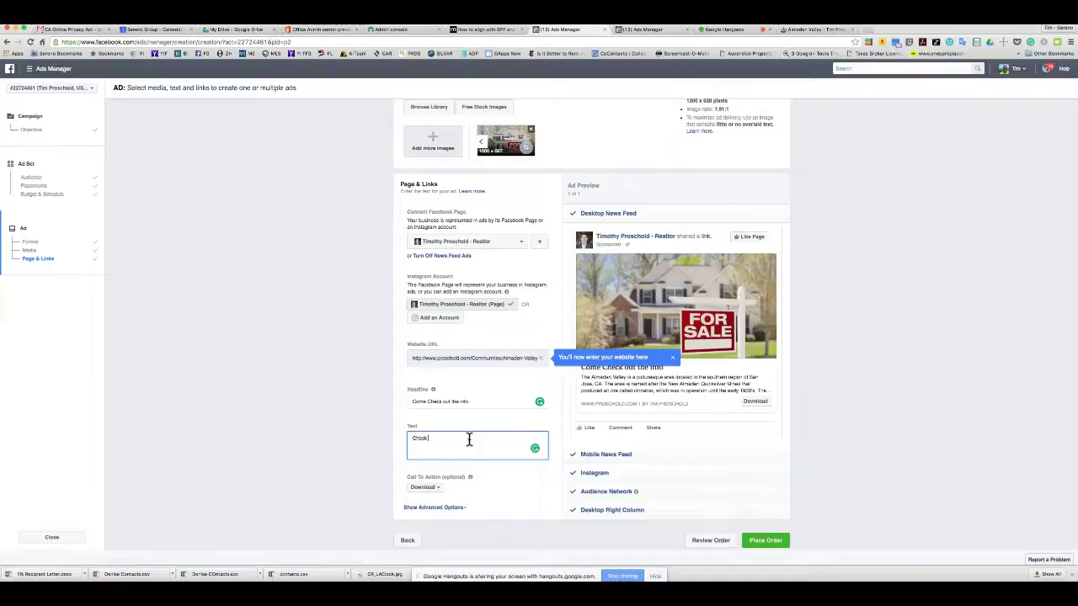
pyautogui.write('Check out the add')
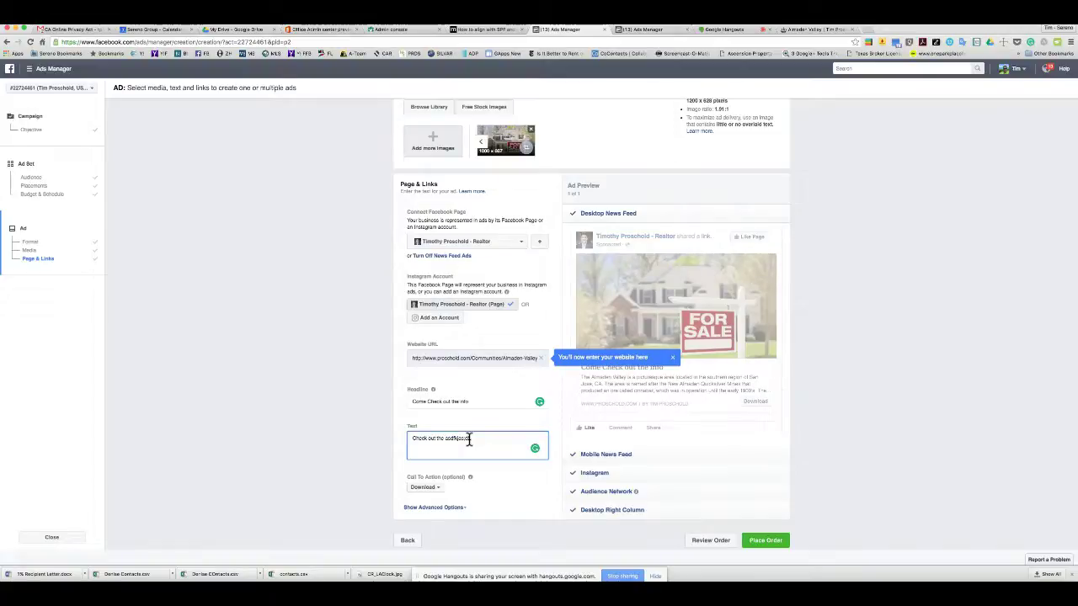
pyautogui.write('fkljas;dfhas;dfas;dfl')
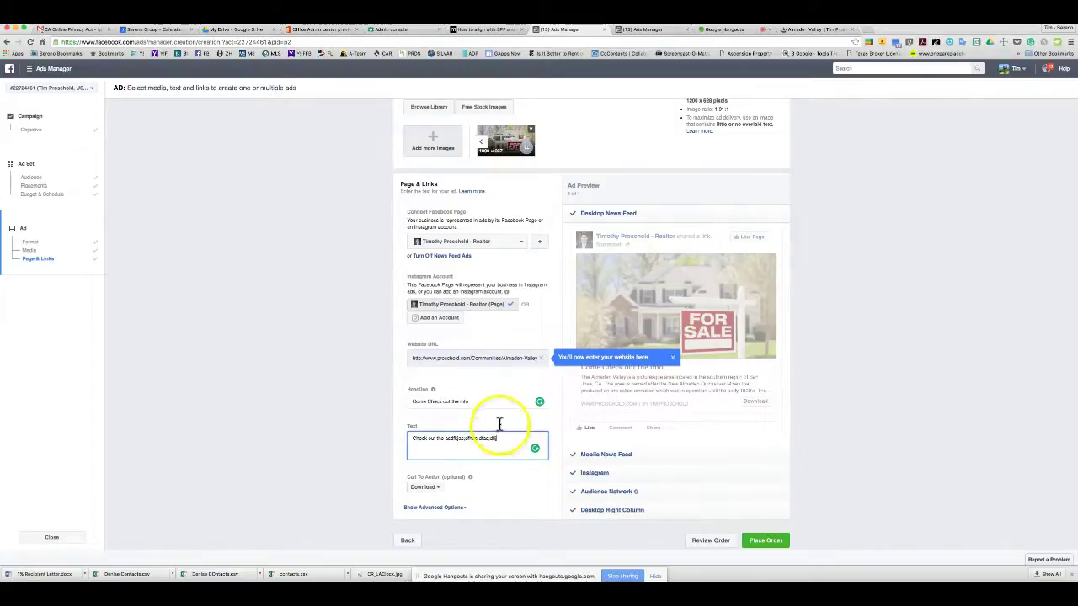
pyautogui.click(479, 492)
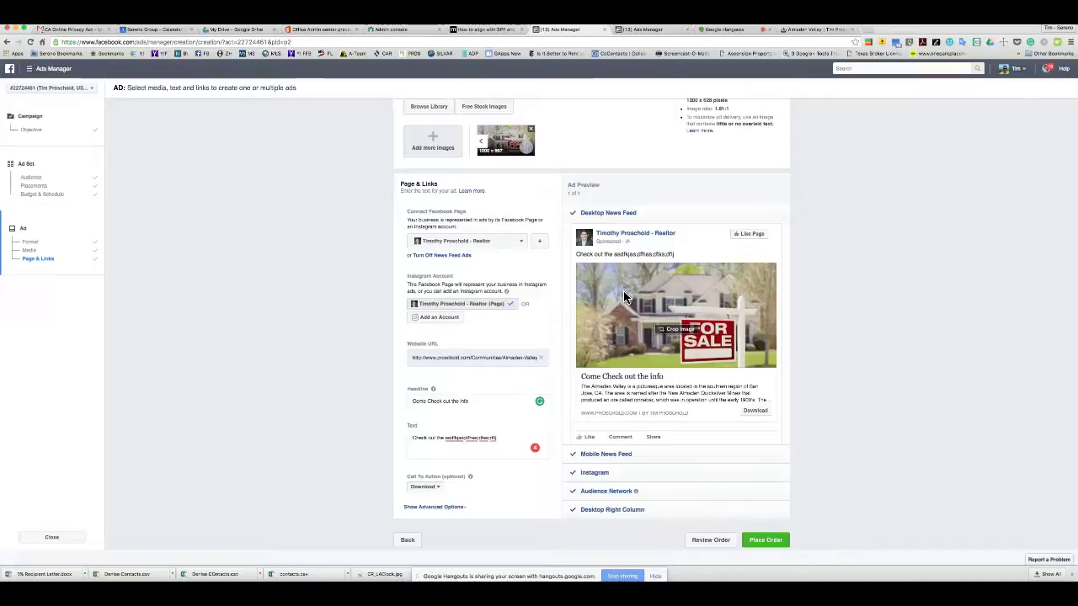
pyautogui.click(463, 434)
pyautogui.scroll(-1, 457, 434)
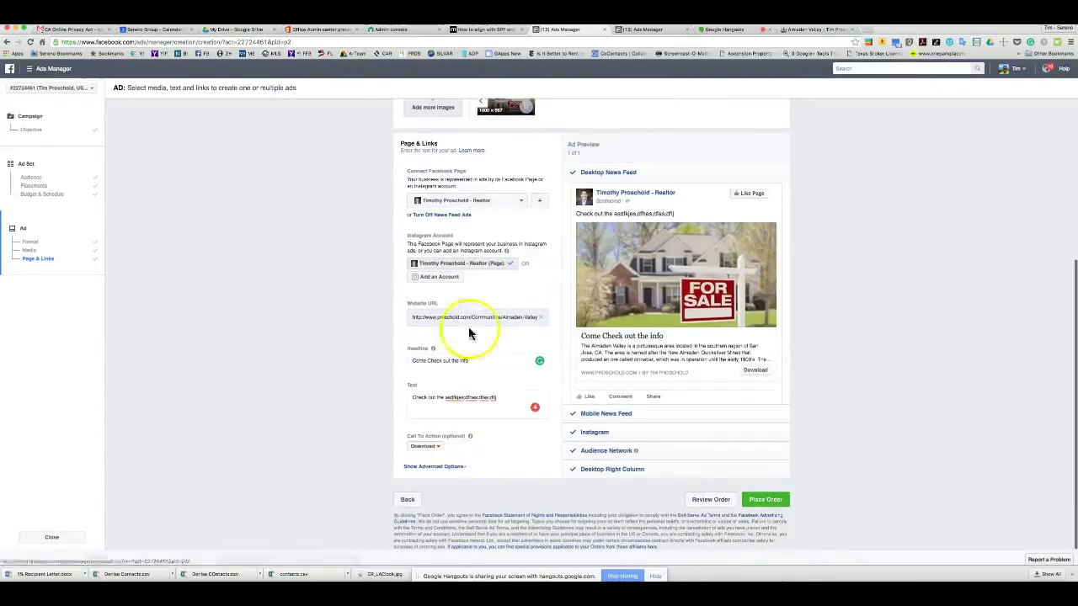
# Expand the ad's advanced options and enter "Click on me" as the News Feed link description, checking it in the preview
pyautogui.click(436, 468)
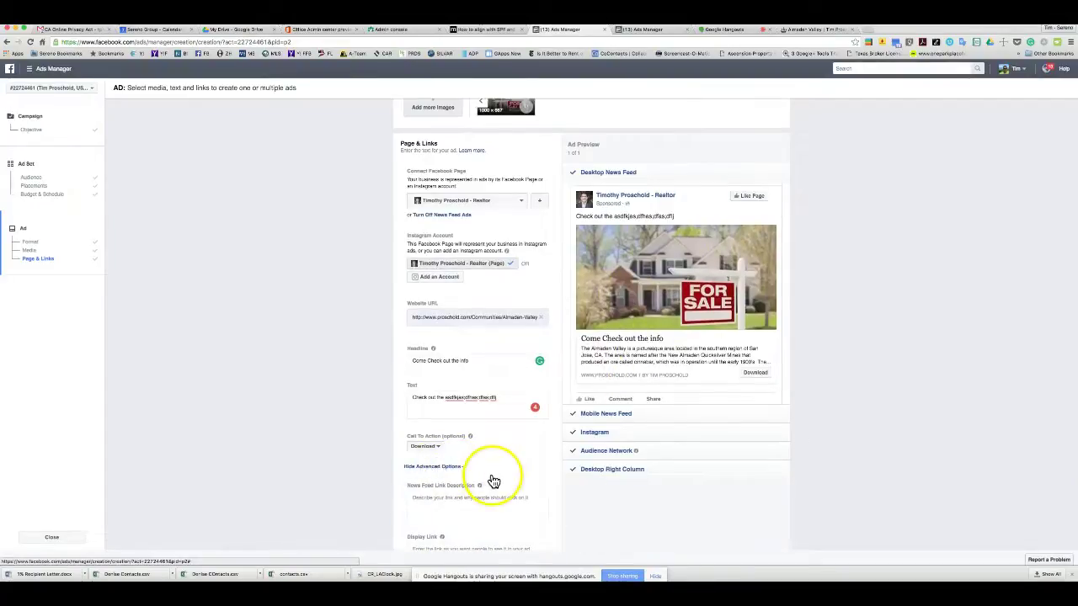
pyautogui.scroll(-3, 387, 461)
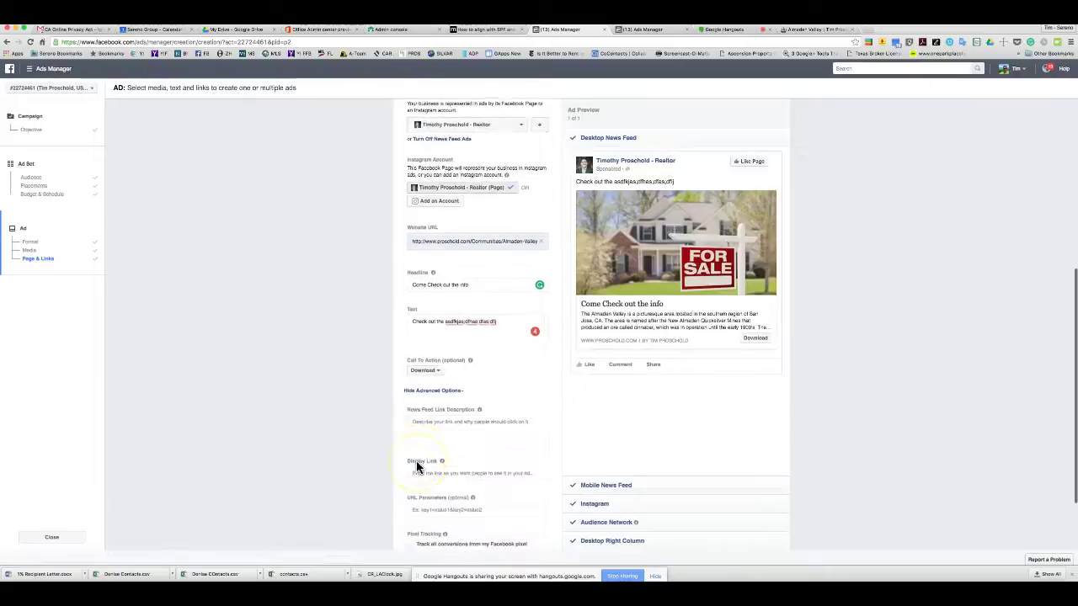
pyautogui.scroll(-1, 416, 466)
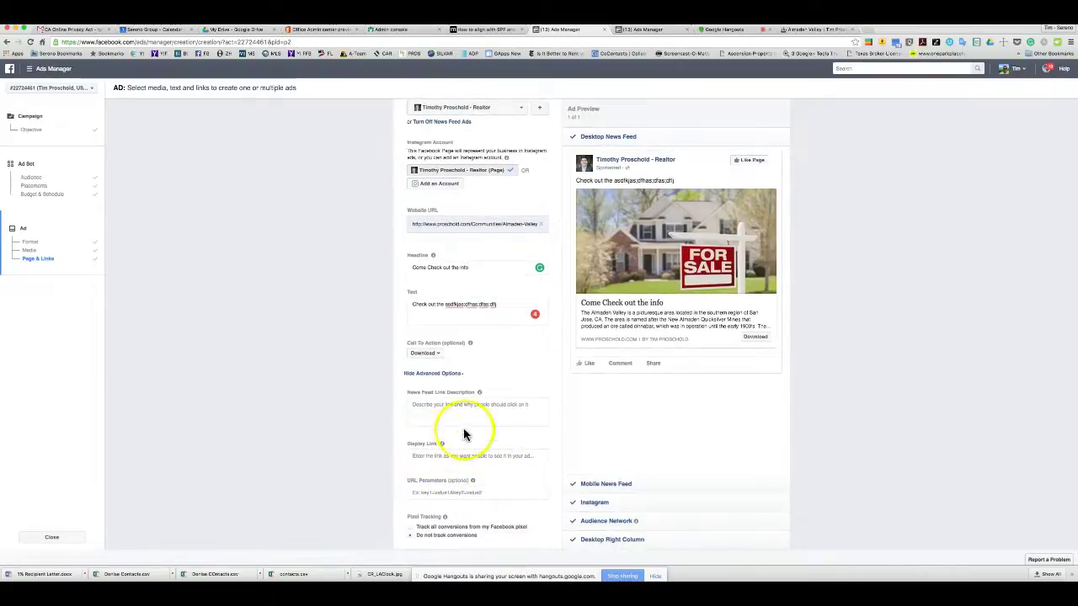
pyautogui.click(474, 405)
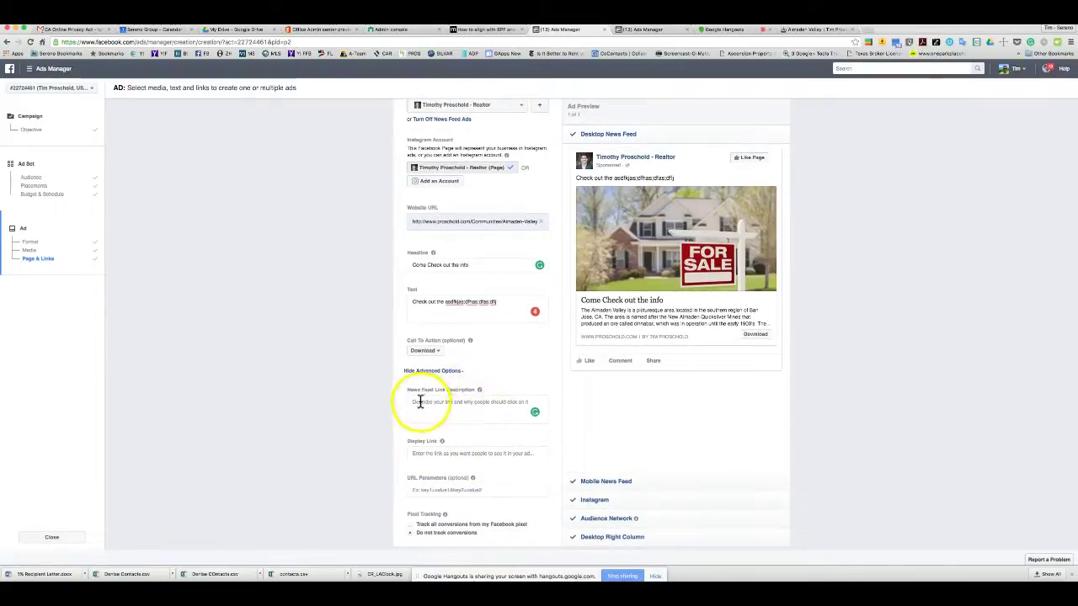
pyautogui.click(454, 404)
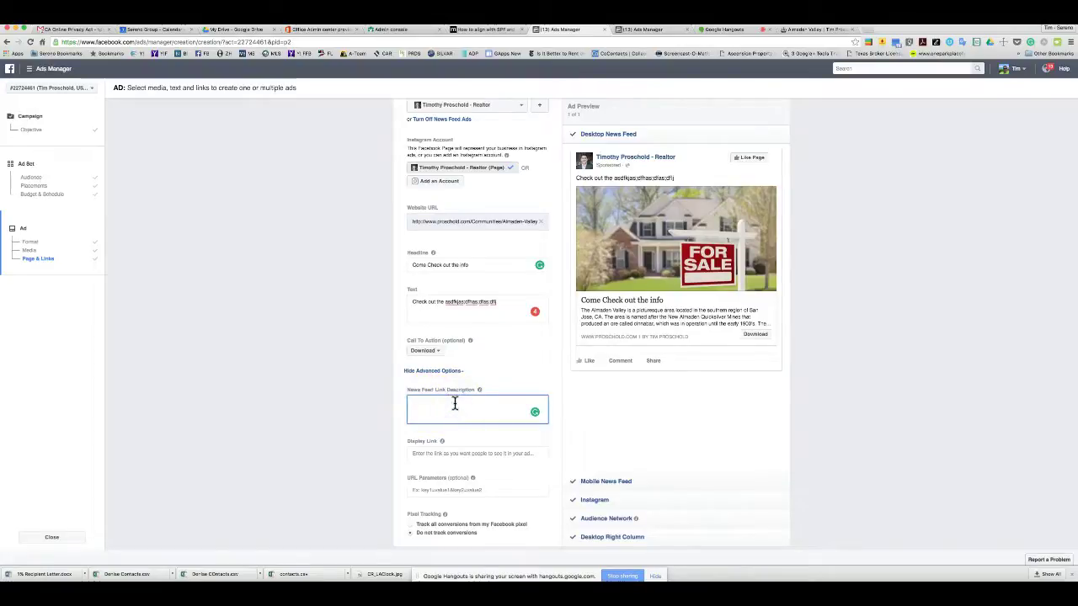
pyautogui.write('Click on me')
pyautogui.click(684, 164)
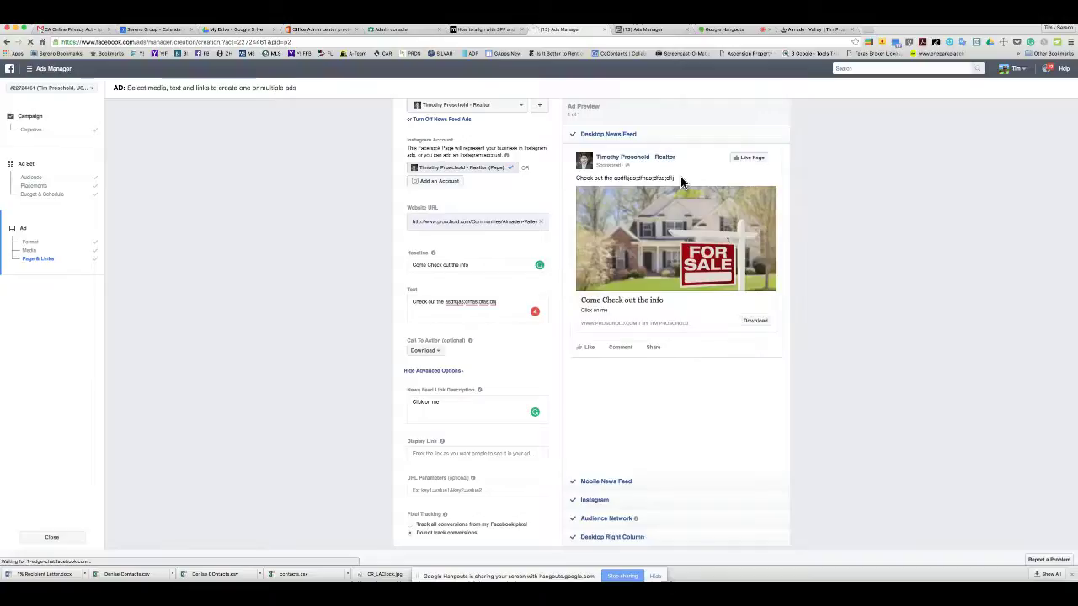
pyautogui.click(623, 316)
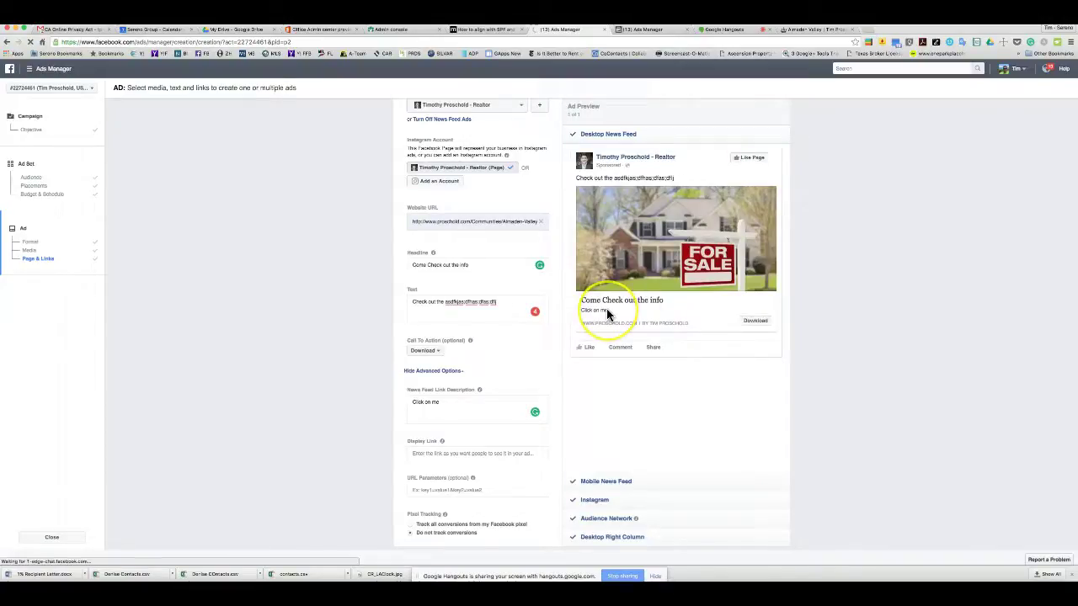
pyautogui.click(613, 315)
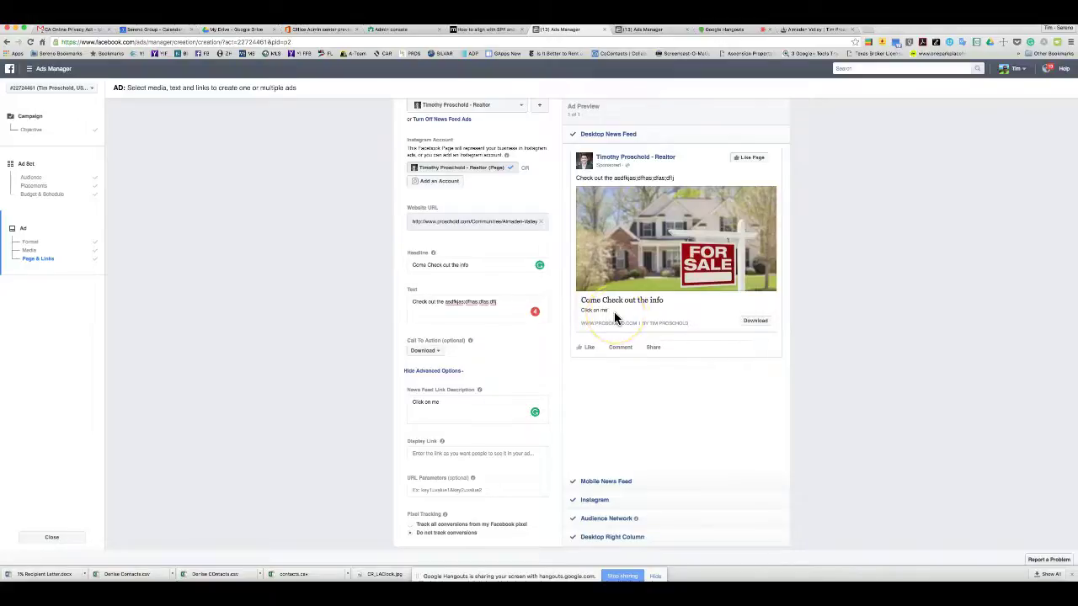
# Enter the realtor's website domain as the ad's display link and check it in the desktop news feed preview
pyautogui.click(468, 453)
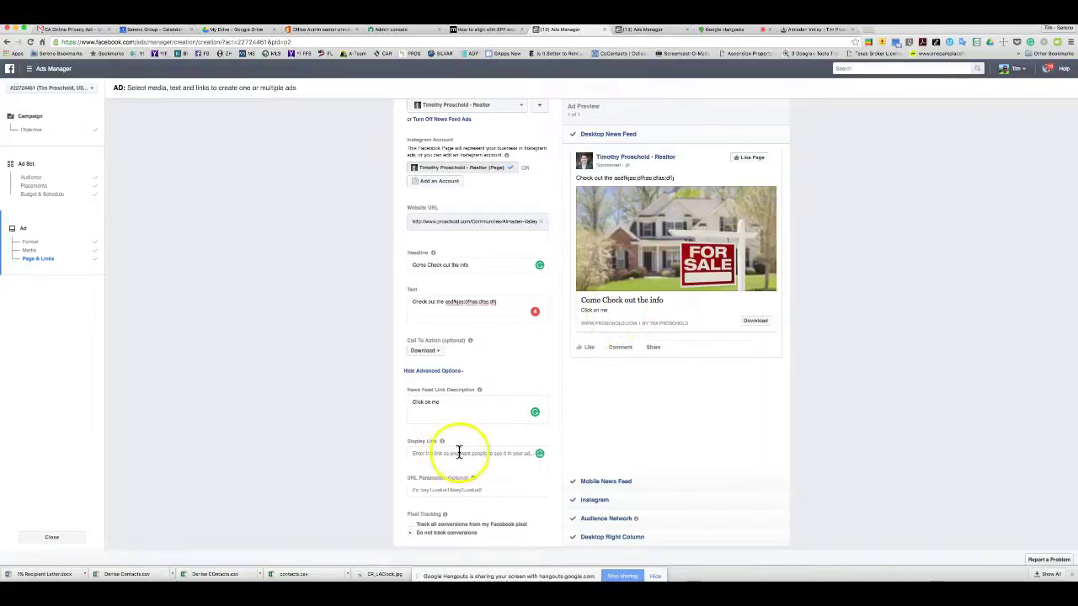
pyautogui.click(435, 453)
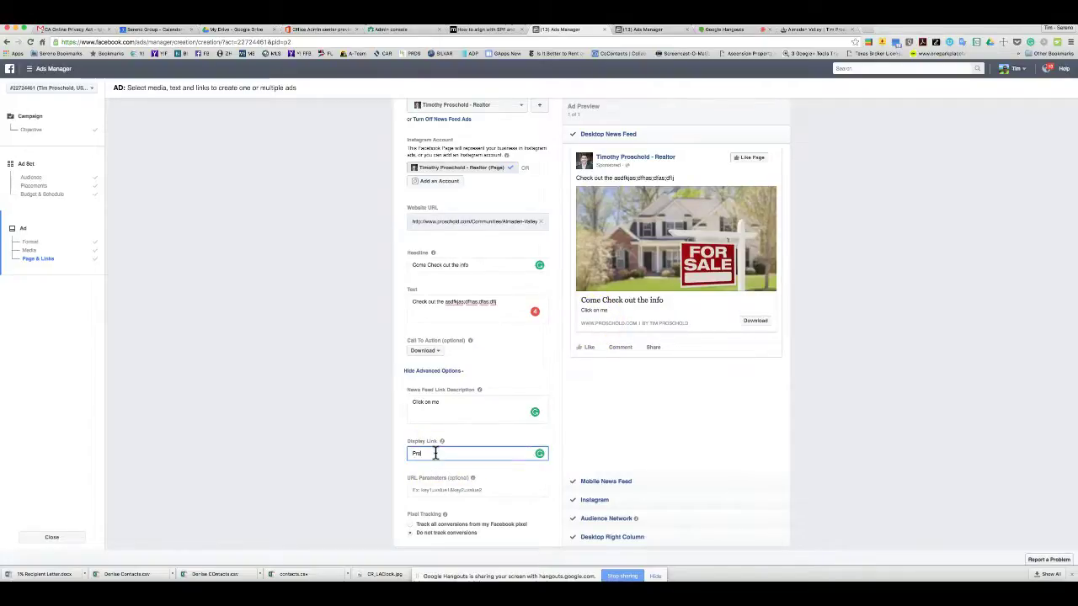
pyautogui.write('Proschold.com')
pyautogui.click(738, 385)
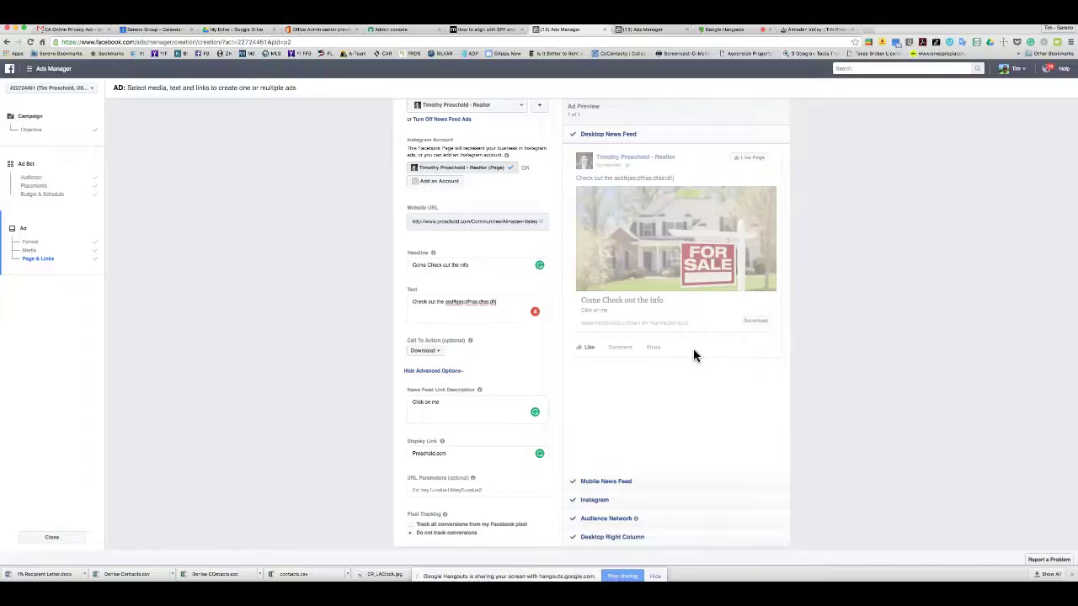
pyautogui.click(705, 371)
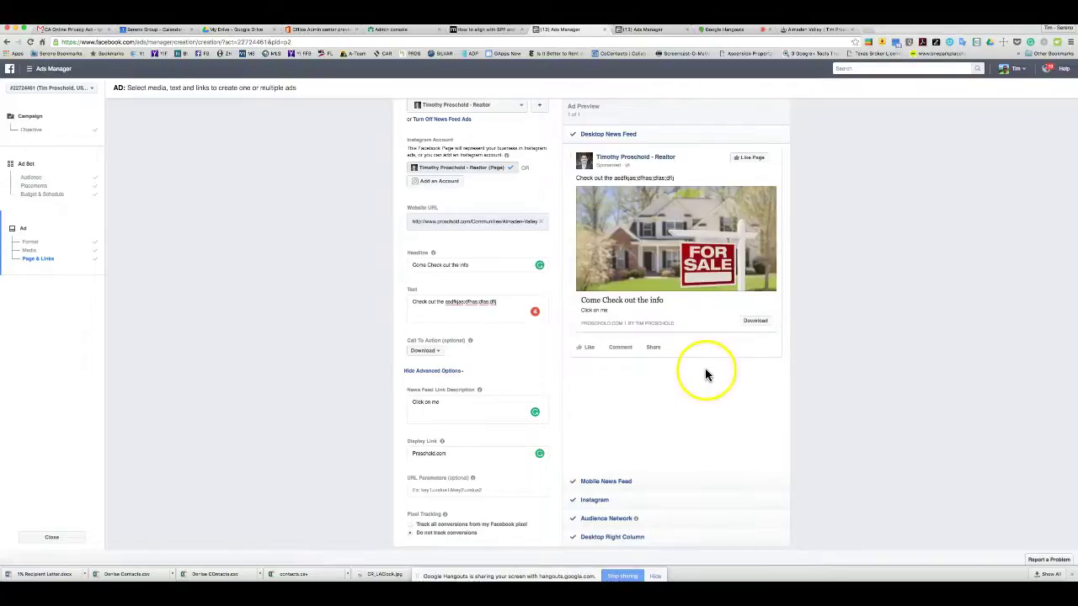
pyautogui.scroll(-3, 709, 389)
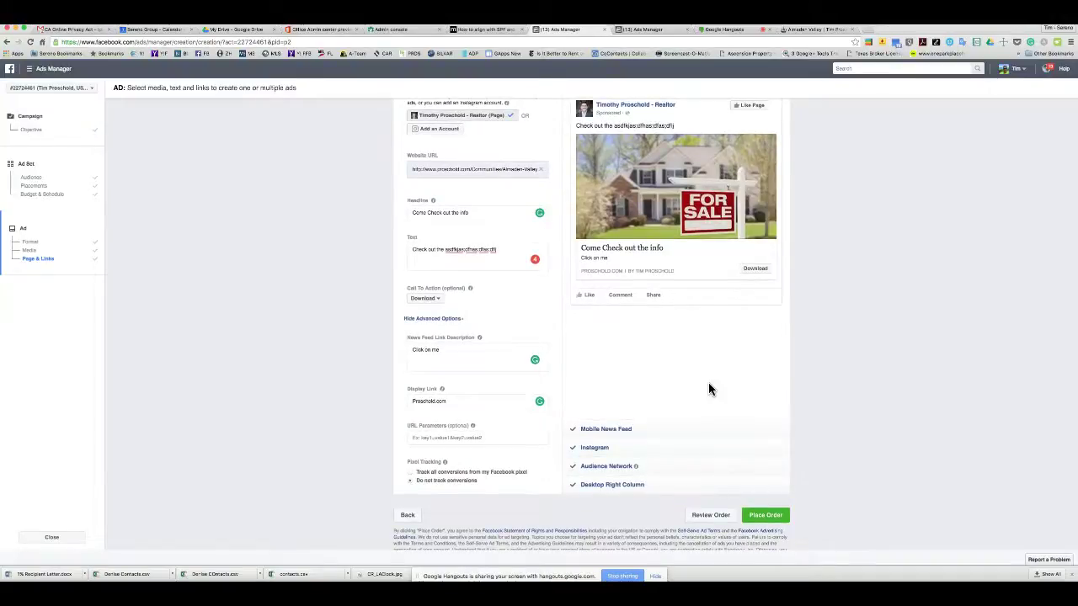
# Change the ad's call to action to Apply Now
pyautogui.scroll(1, 708, 389)
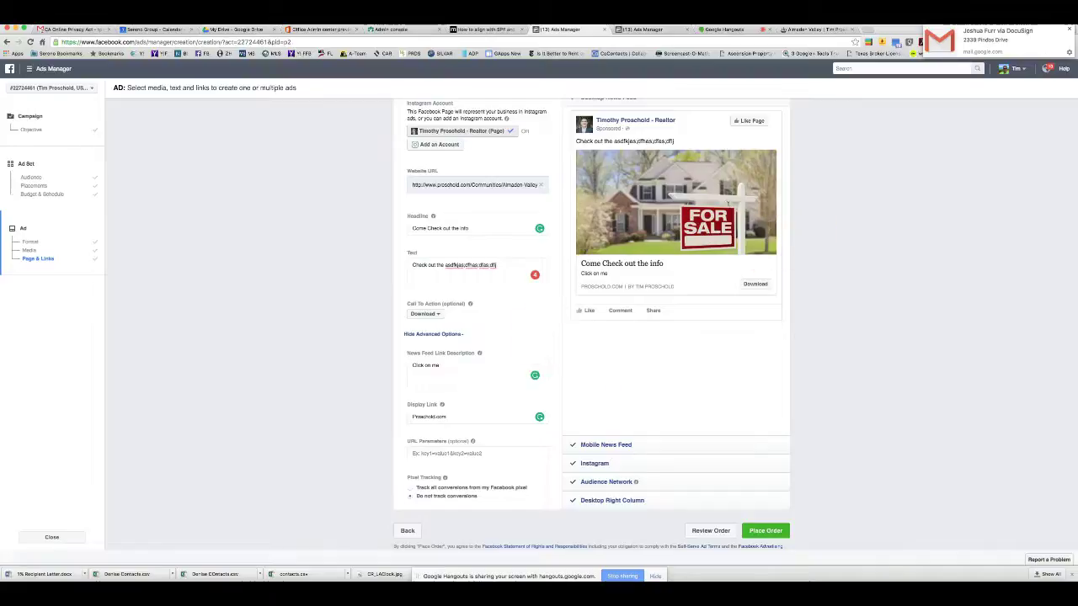
pyautogui.click(437, 317)
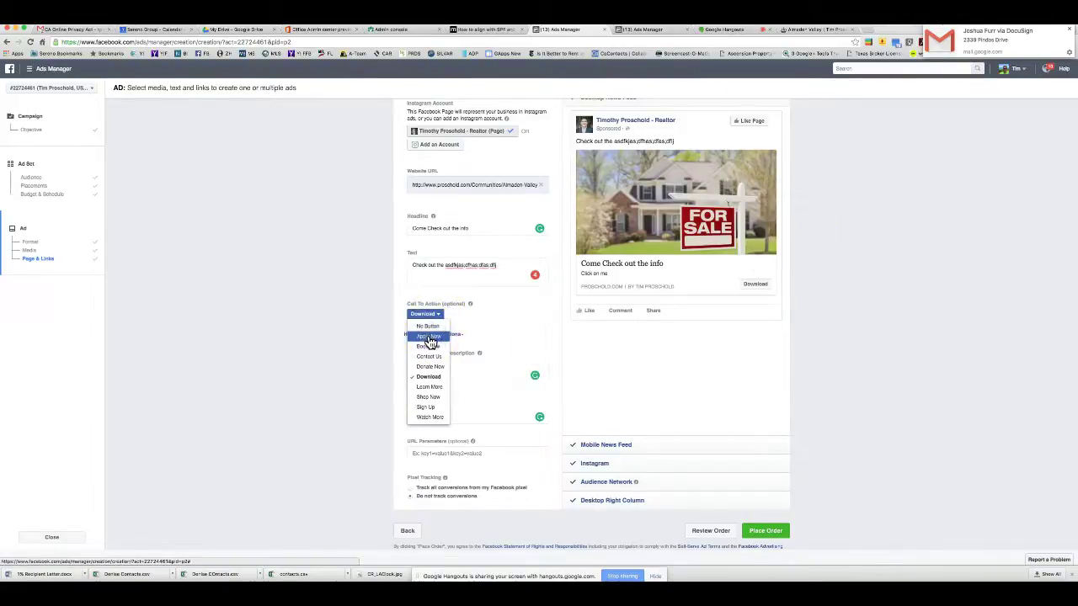
pyautogui.click(429, 337)
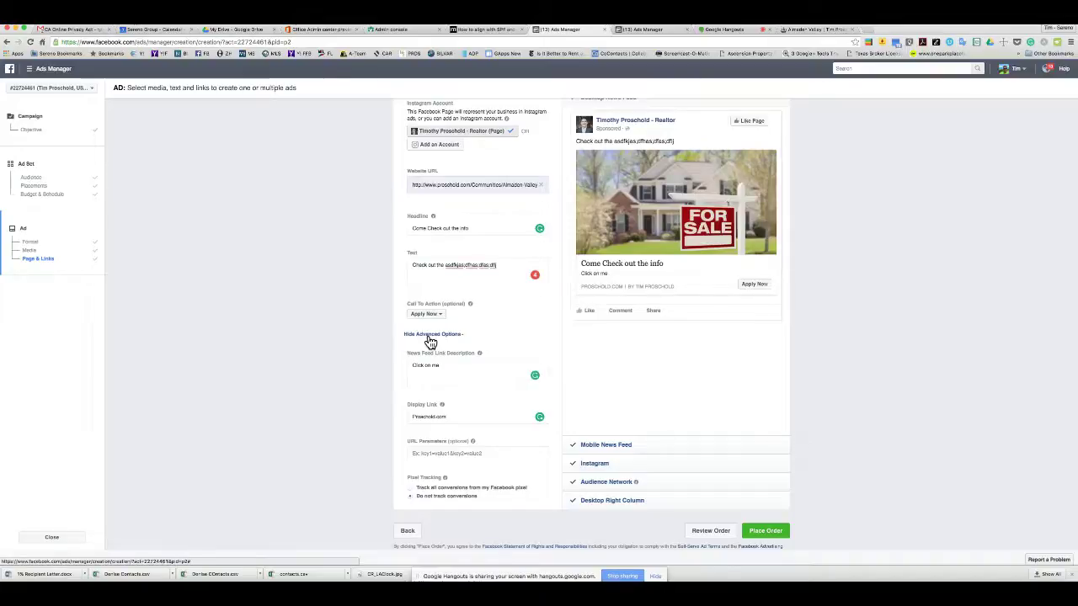
pyautogui.click(496, 323)
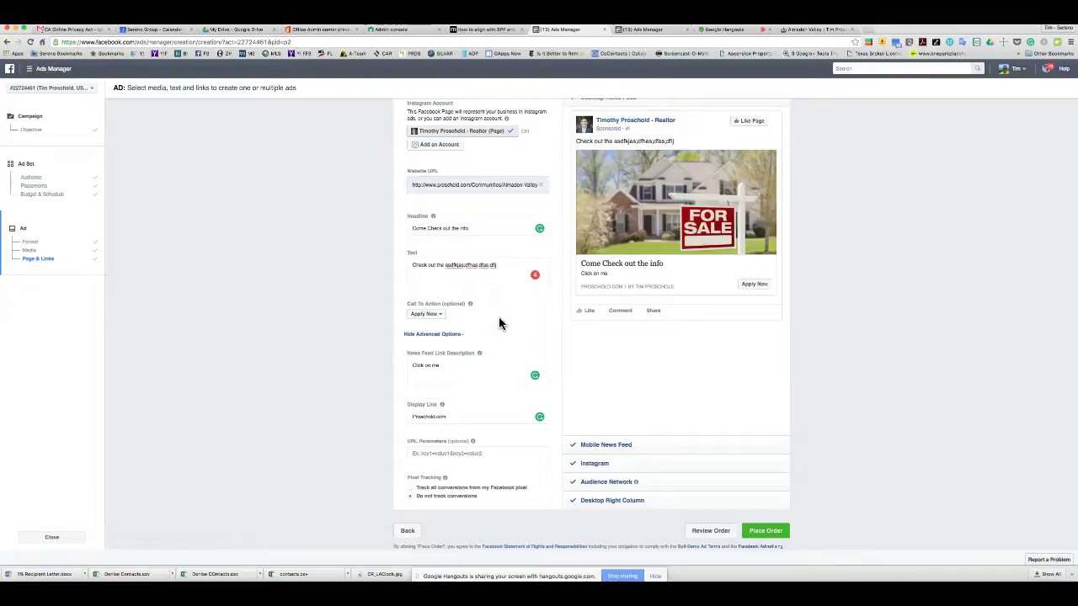
# Preview the ad in the Mobile News Feed, Instagram, Audience Network and Desktop Right Column placements
pyautogui.click(629, 449)
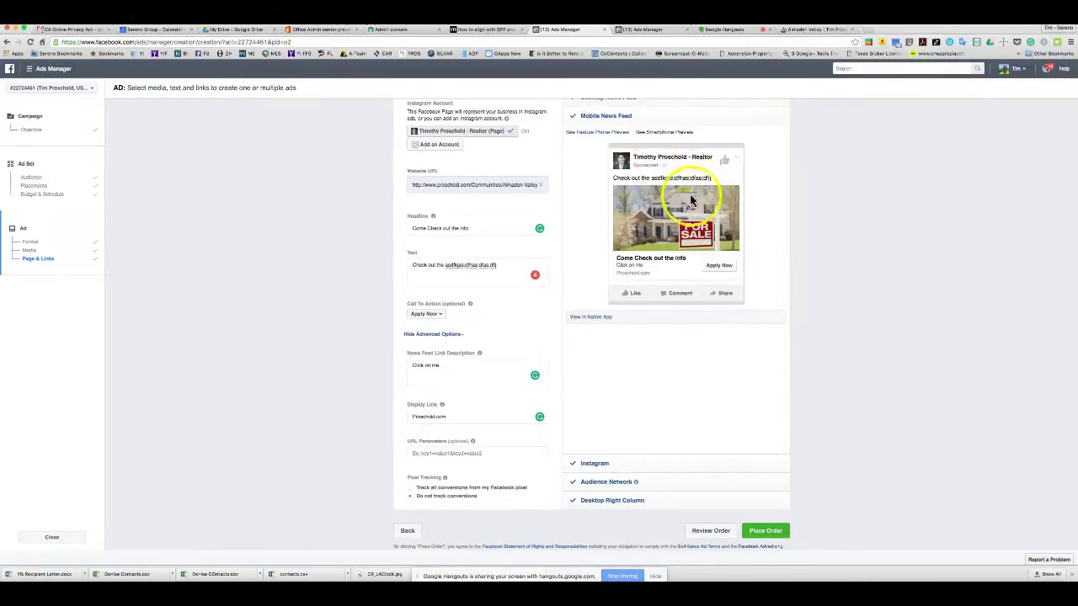
pyautogui.click(617, 464)
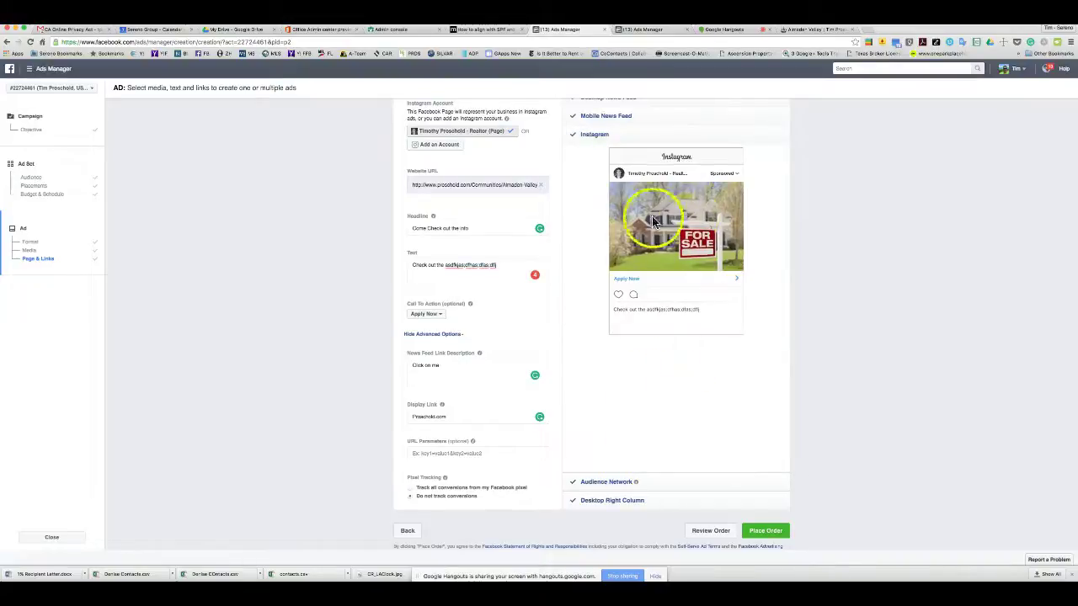
pyautogui.click(645, 482)
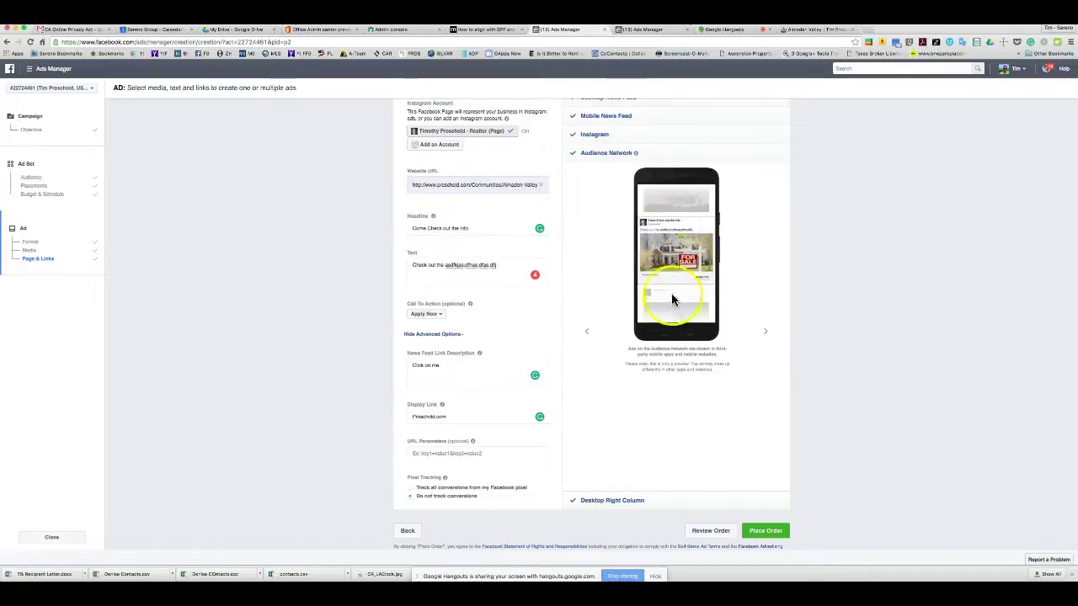
pyautogui.click(626, 501)
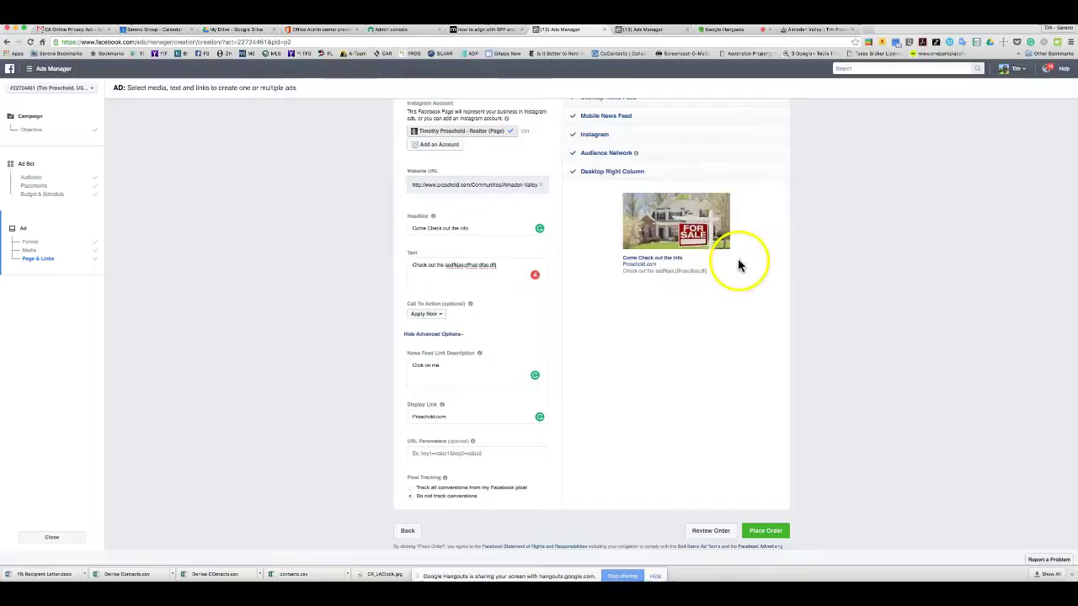
pyautogui.scroll(2, 742, 260)
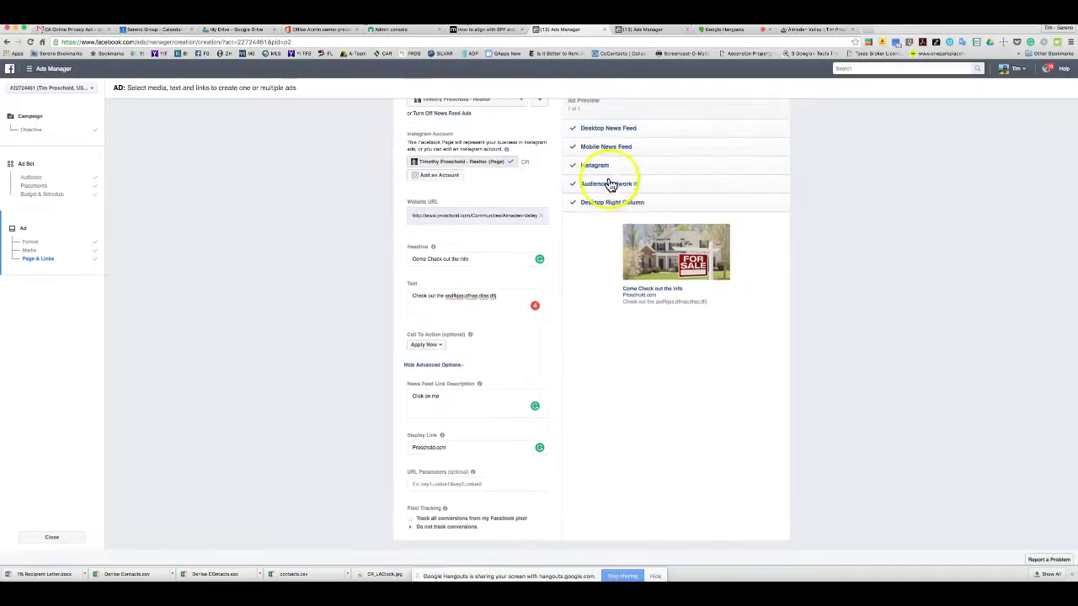
pyautogui.moveTo(639, 190)
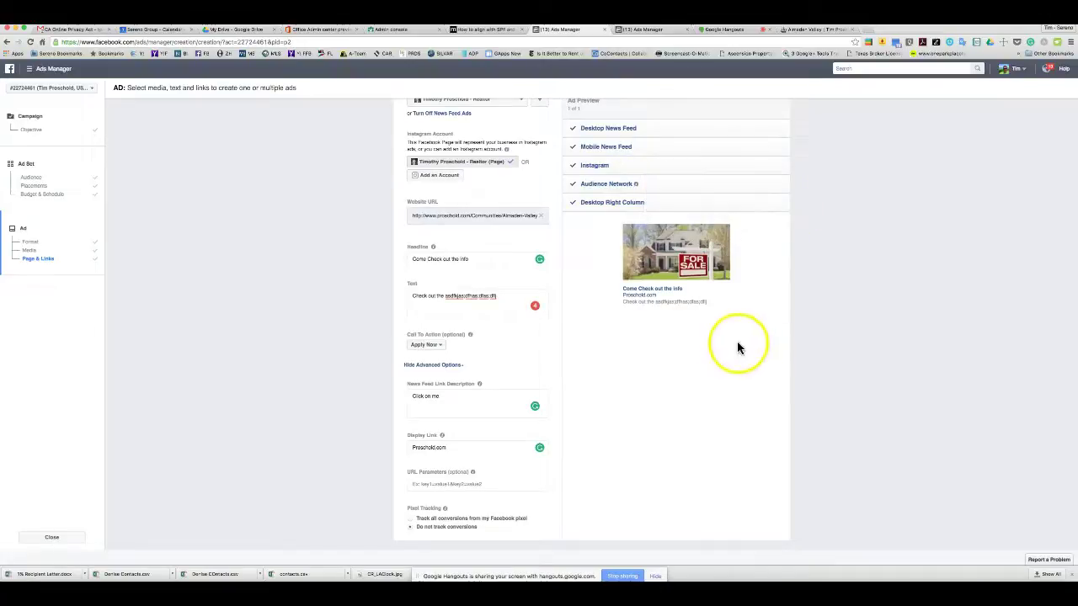
# Review the order summary for the campaign, ad set and ad, and close it without placing the order
pyautogui.scroll(-3, 732, 350)
pyautogui.click(709, 504)
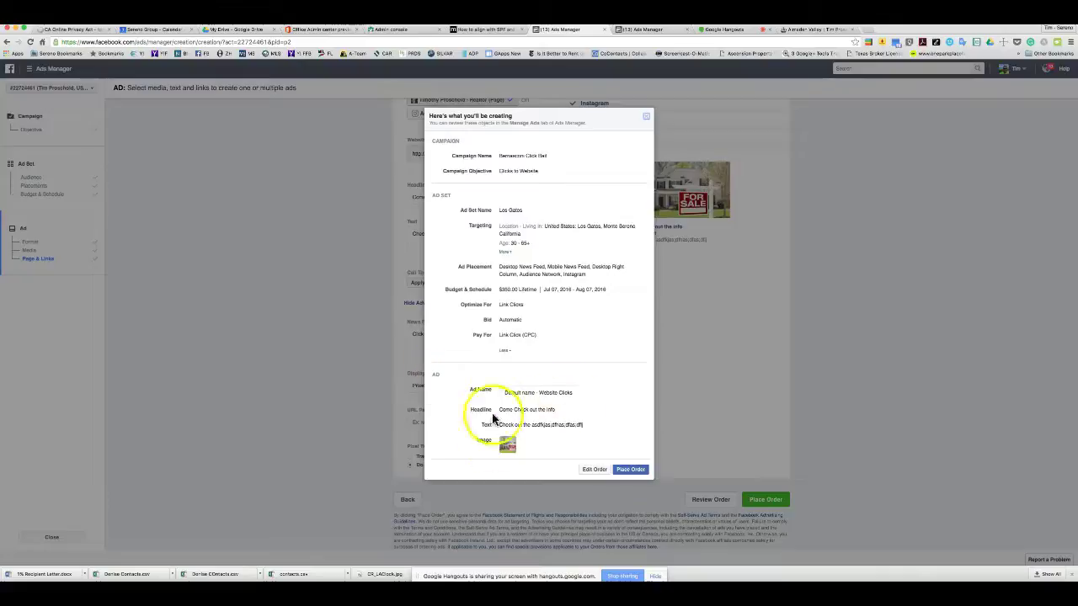
pyautogui.click(627, 470)
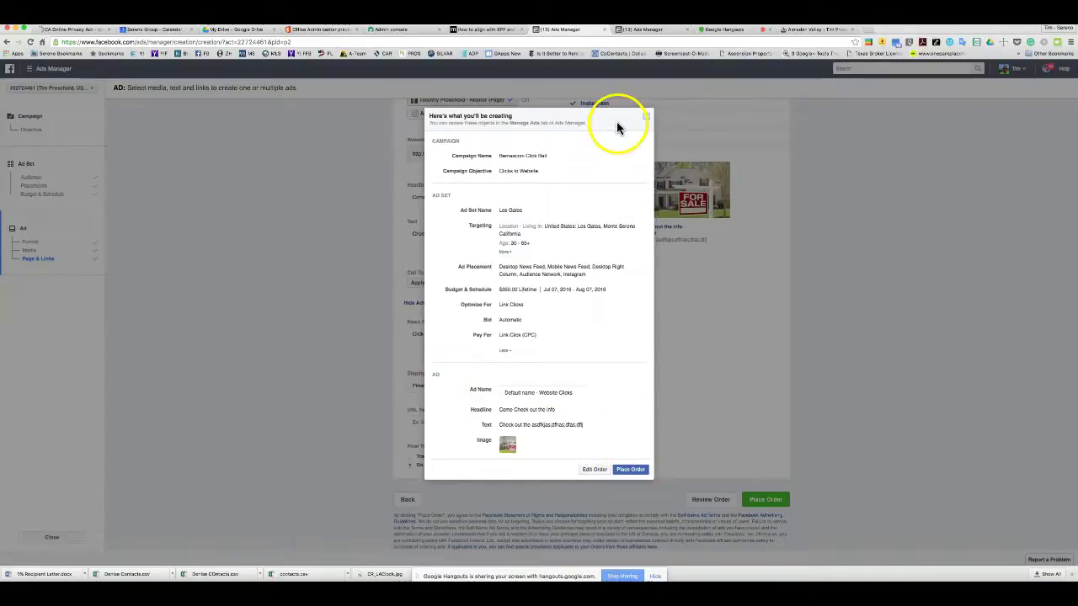
pyautogui.click(646, 117)
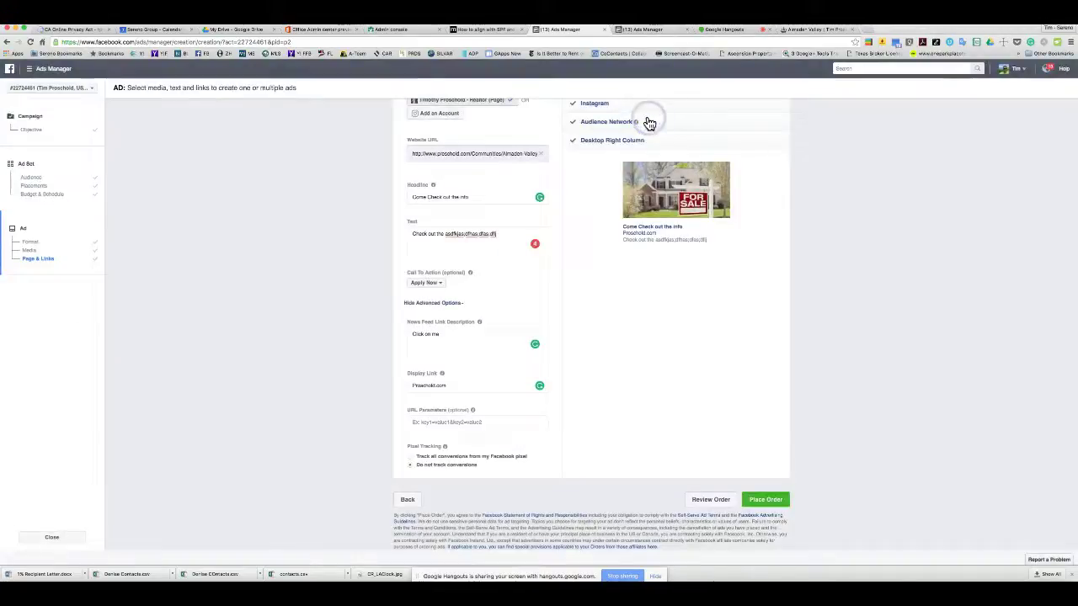
pyautogui.click(646, 118)
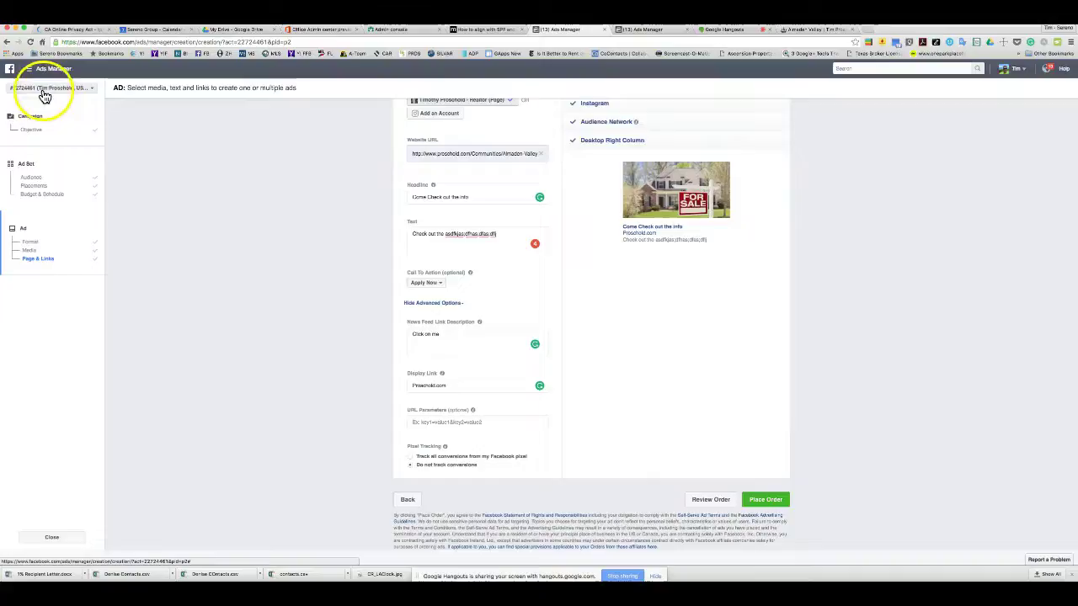
# Leave ad creation with the changes saved and return to the Ads Manager campaign overview
pyautogui.click(53, 87)
pyautogui.click(61, 95)
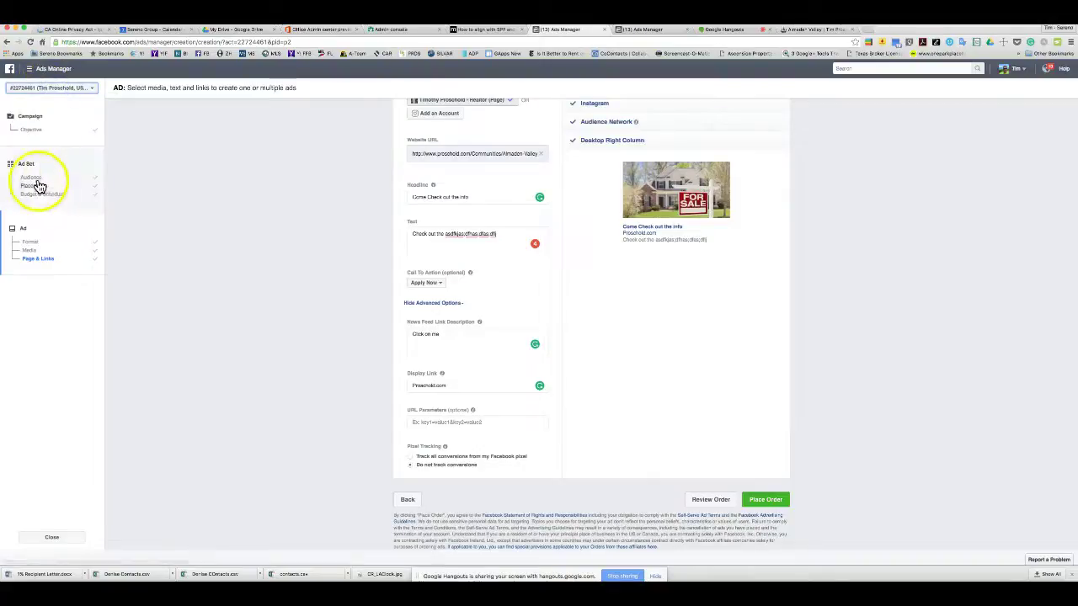
pyautogui.click(24, 231)
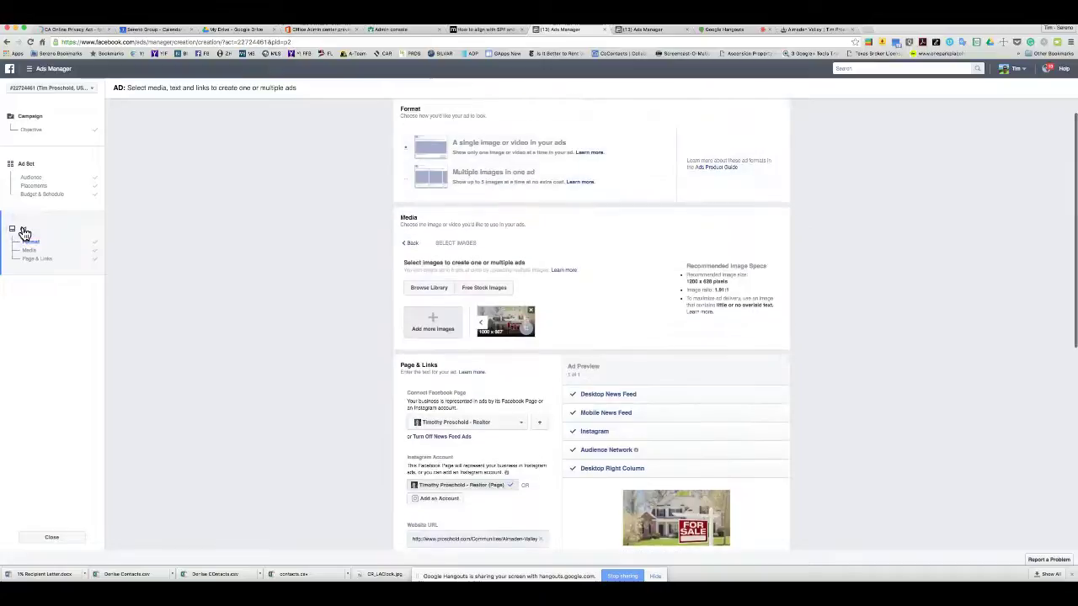
pyautogui.click(39, 72)
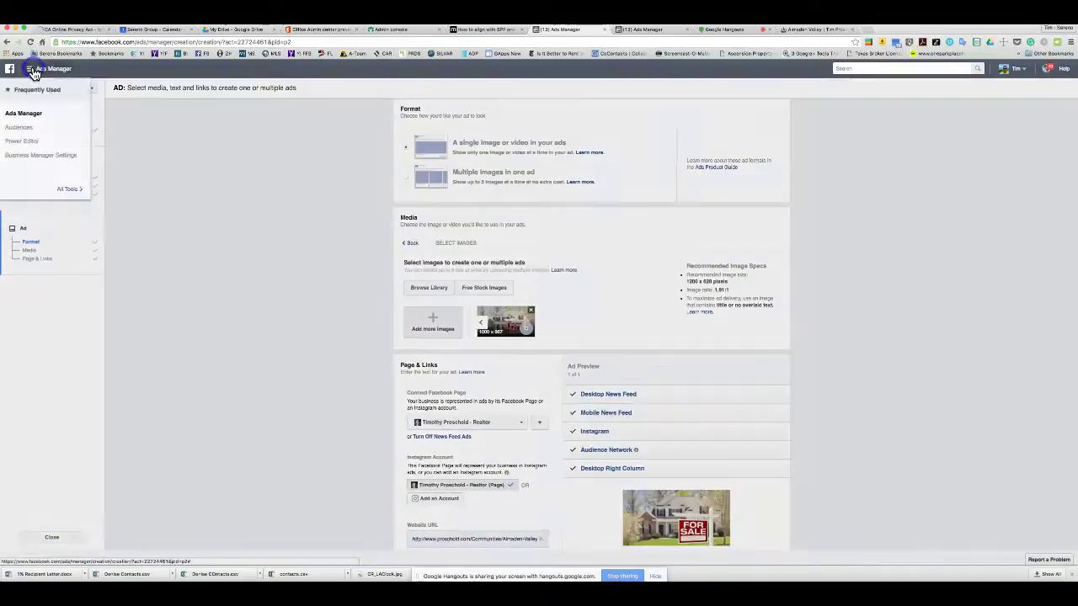
pyautogui.click(22, 116)
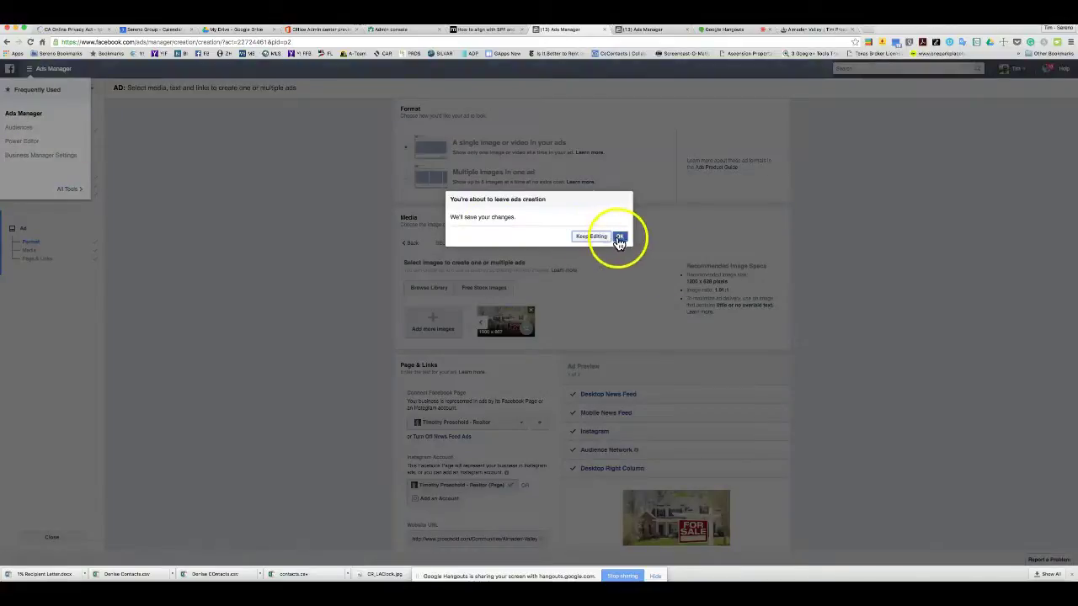
pyautogui.click(620, 238)
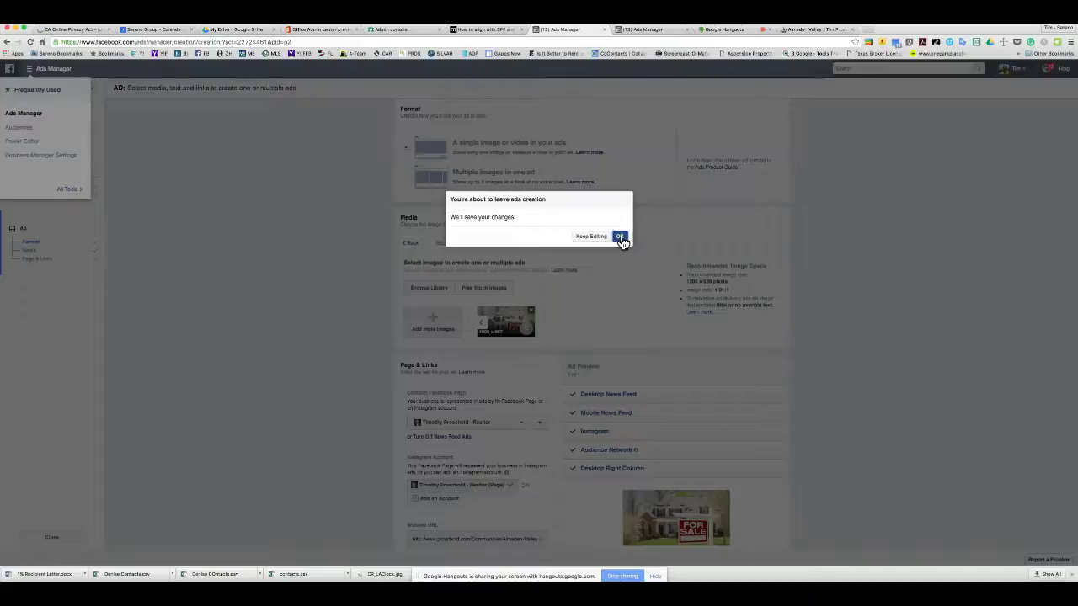
pyautogui.click(662, 247)
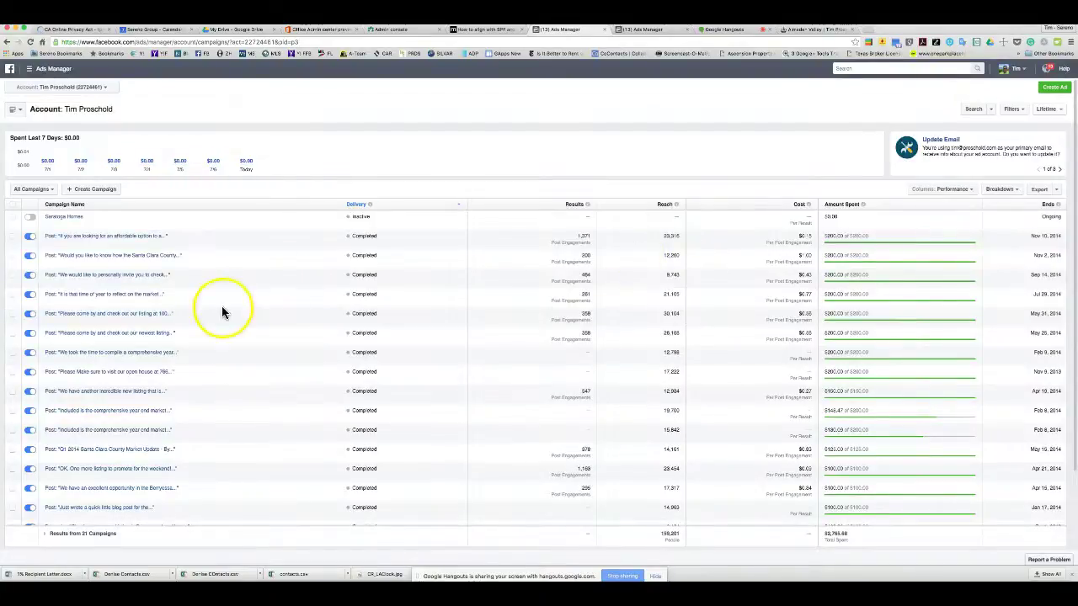
# Look through the campaign list and switch the table to show all ad sets
pyautogui.scroll(-2, 176, 281)
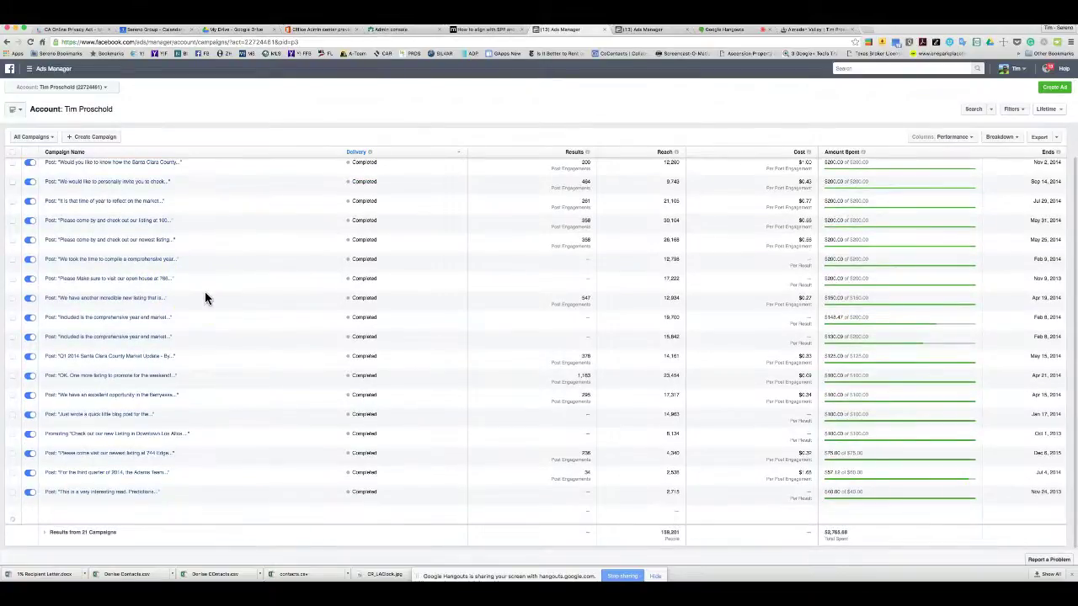
pyautogui.scroll(2, 205, 298)
pyautogui.click(84, 237)
pyautogui.click(48, 188)
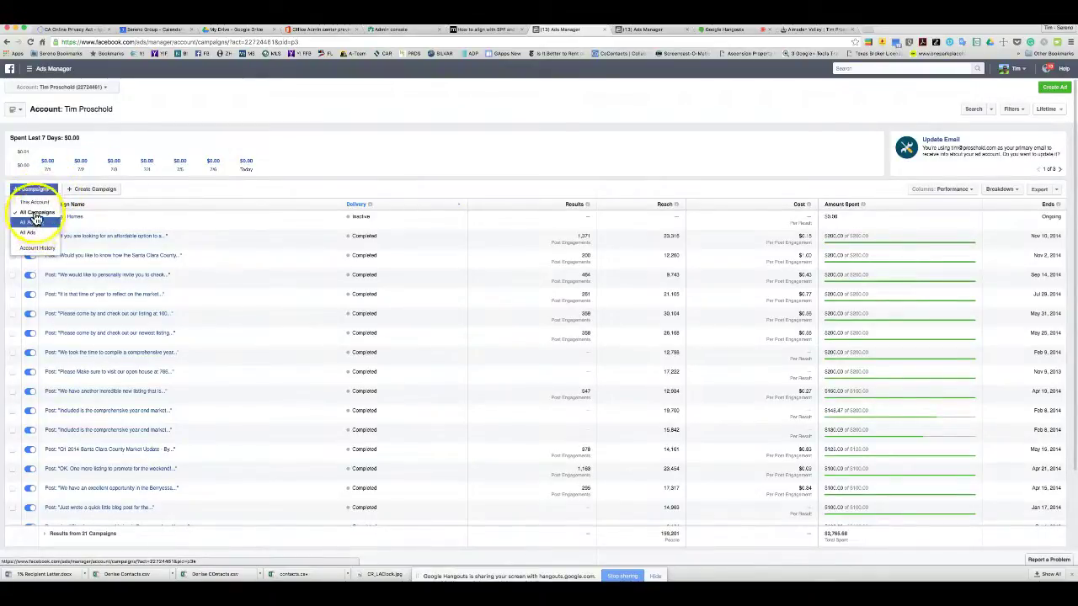
pyautogui.click(33, 224)
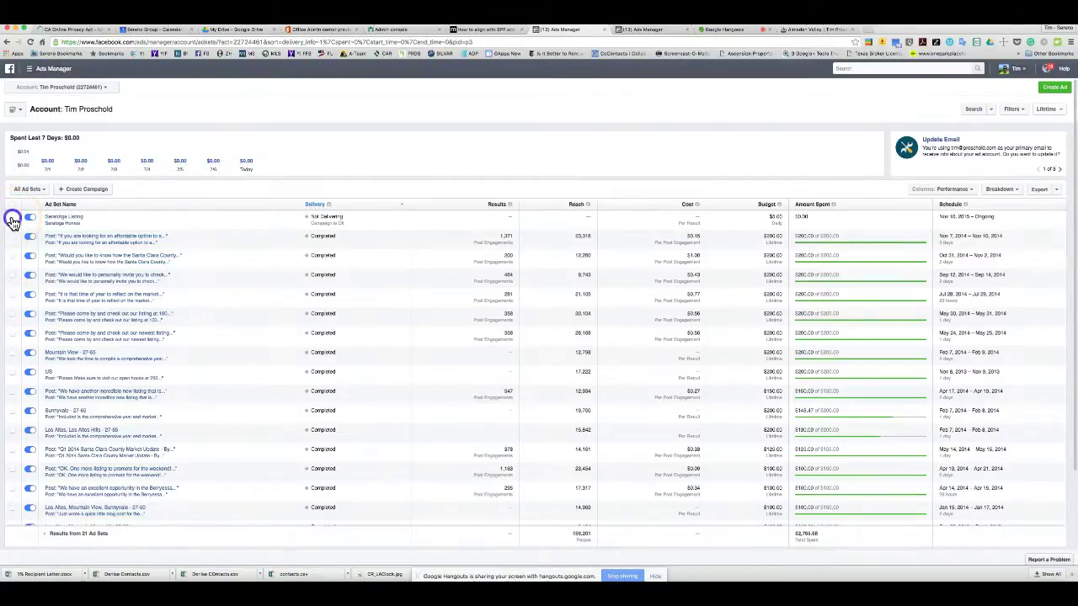
# Select the first two ad sets, check which additional bulk actions are offered, and clear the selection
pyautogui.click(12, 217)
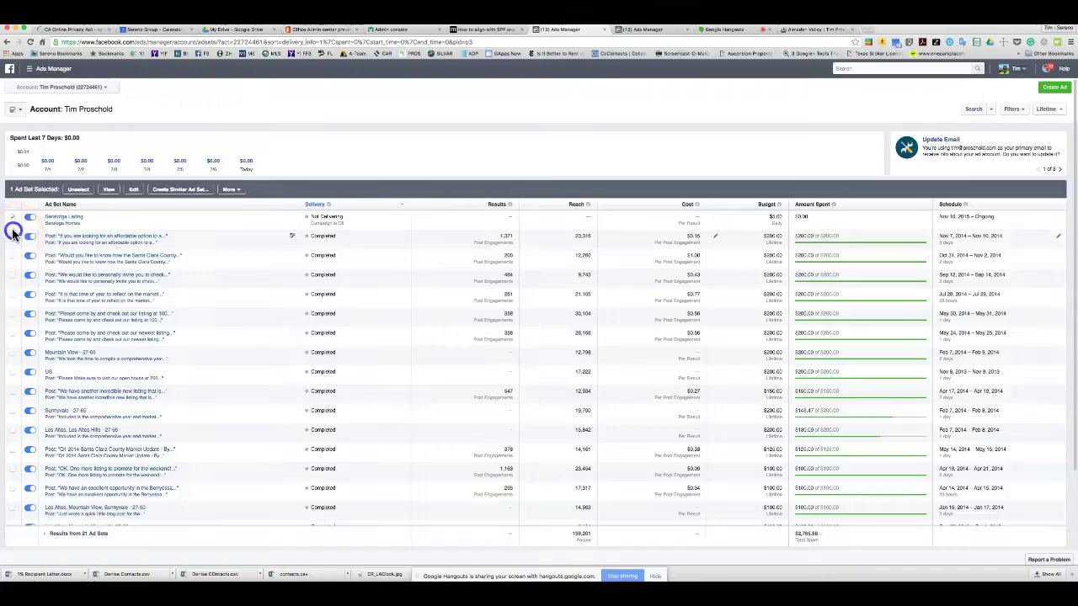
pyautogui.click(13, 239)
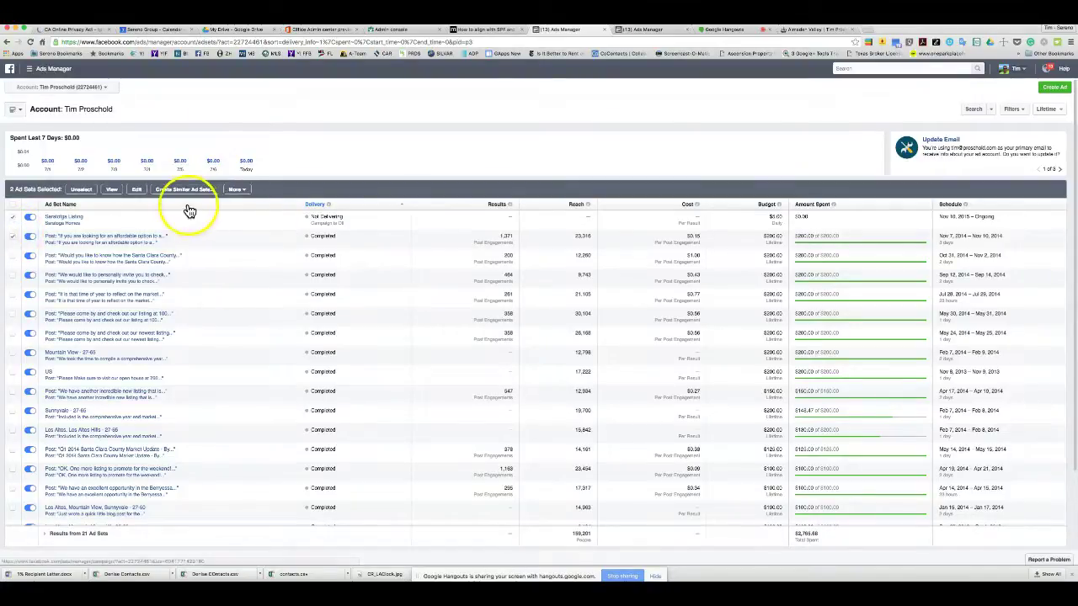
pyautogui.click(237, 190)
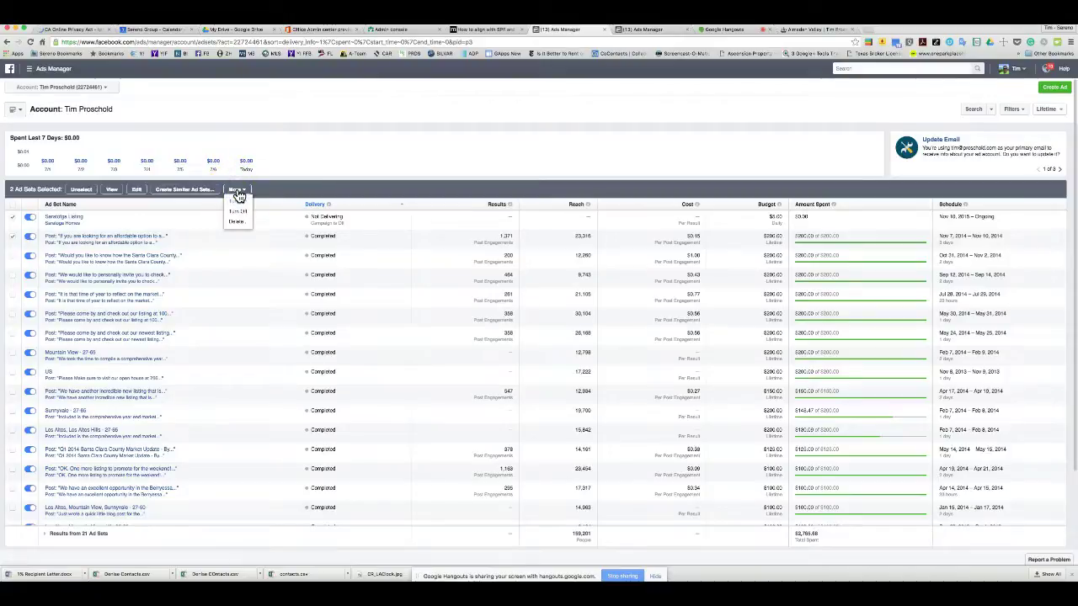
pyautogui.click(238, 192)
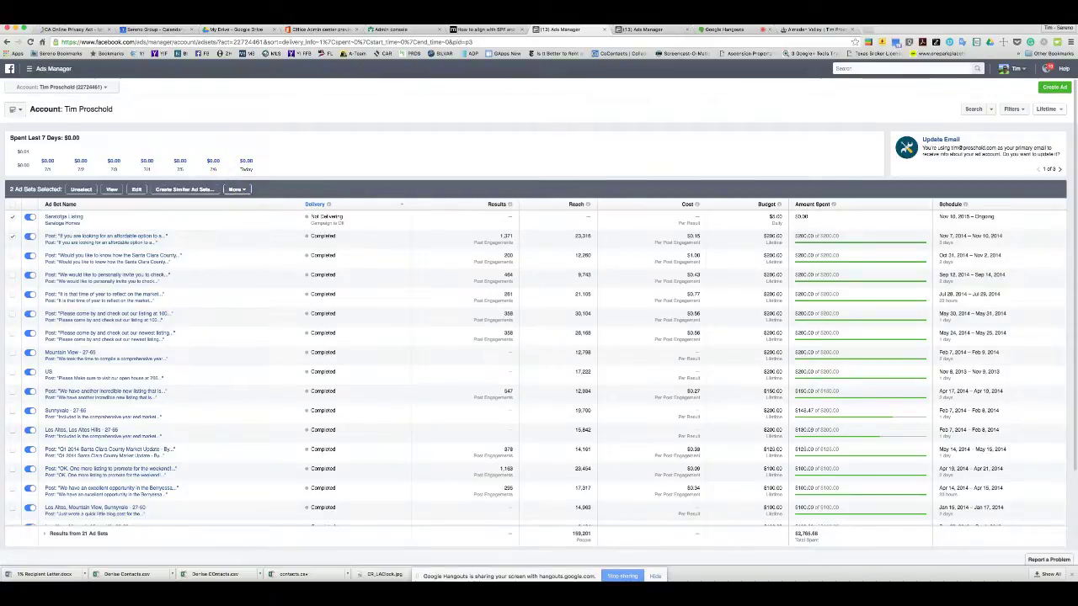
pyautogui.click(12, 239)
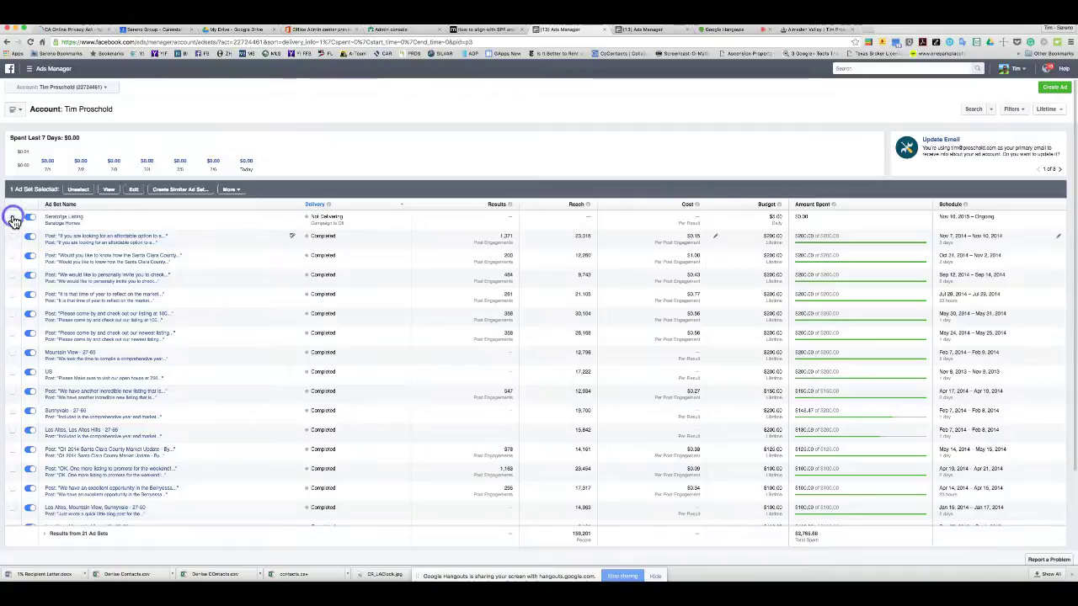
pyautogui.click(16, 217)
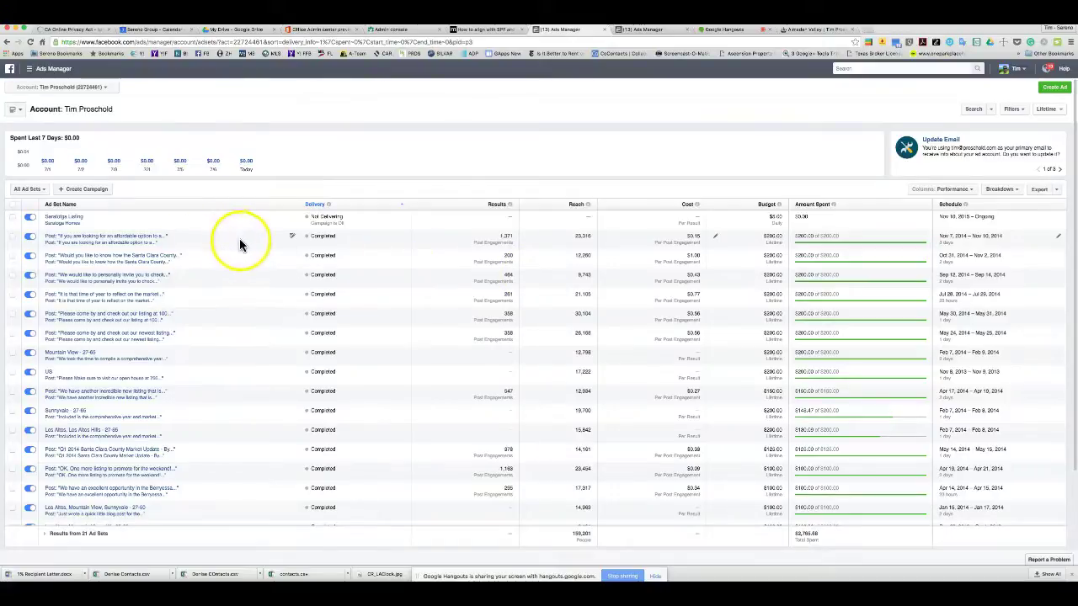
# Switch the ad set table to the Delivery column preset and look over the date range options without changing them
pyautogui.click(292, 237)
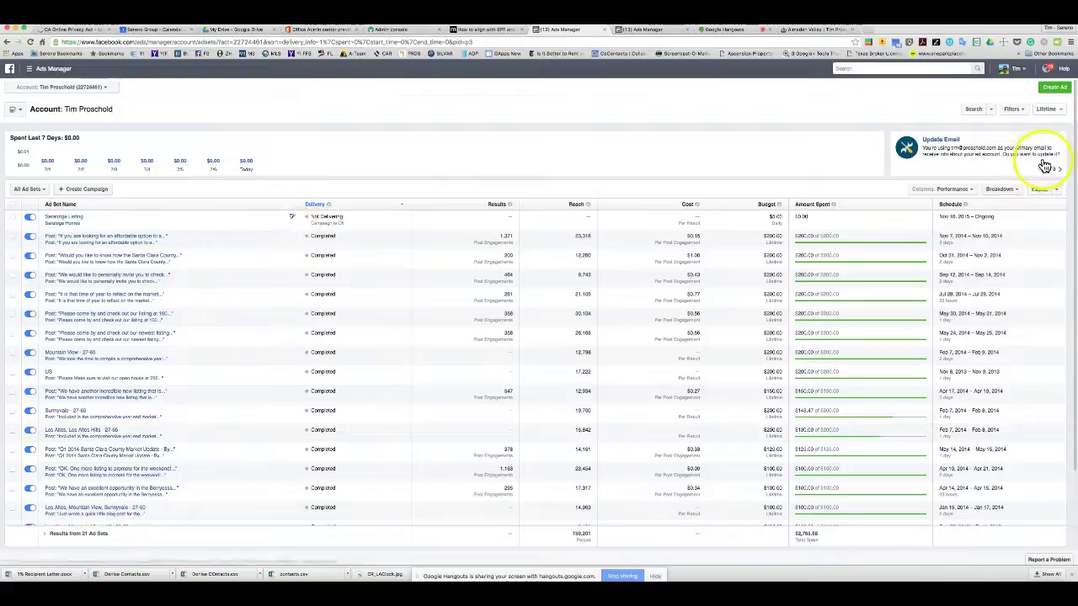
pyautogui.click(1013, 190)
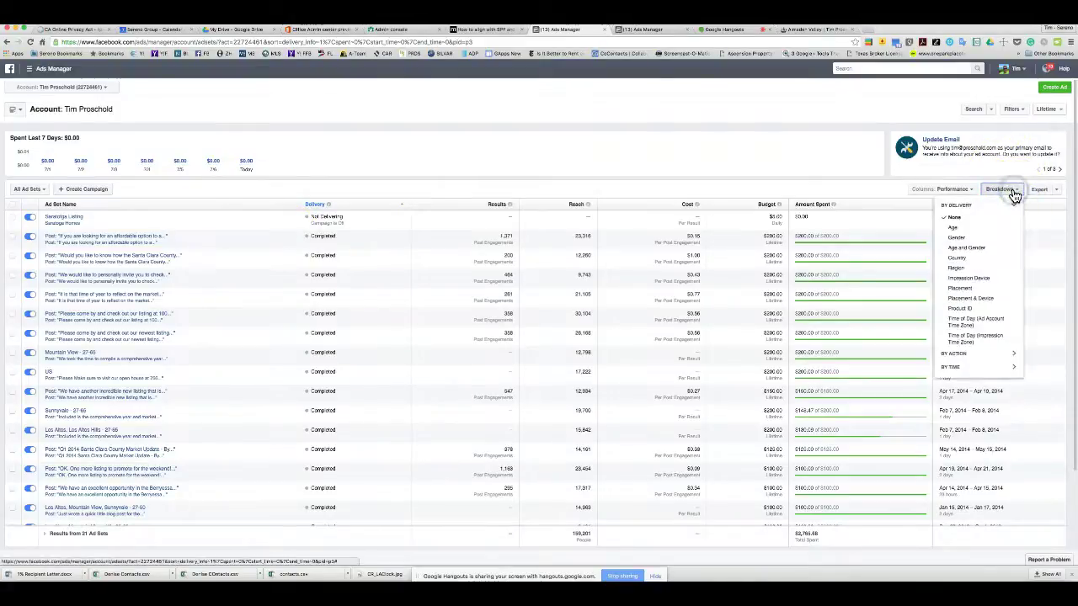
pyautogui.click(952, 190)
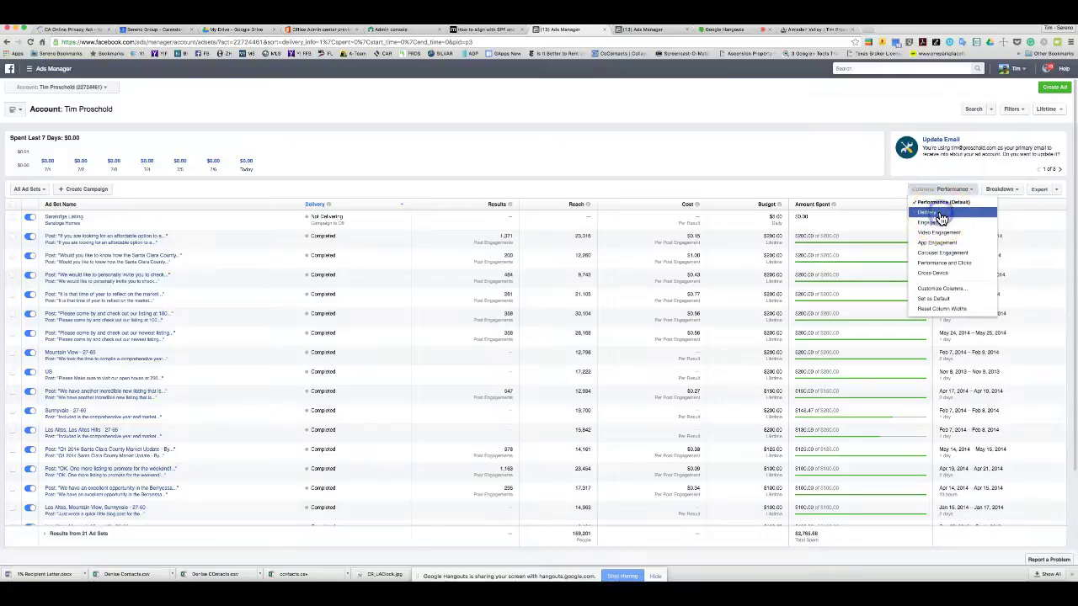
pyautogui.click(937, 212)
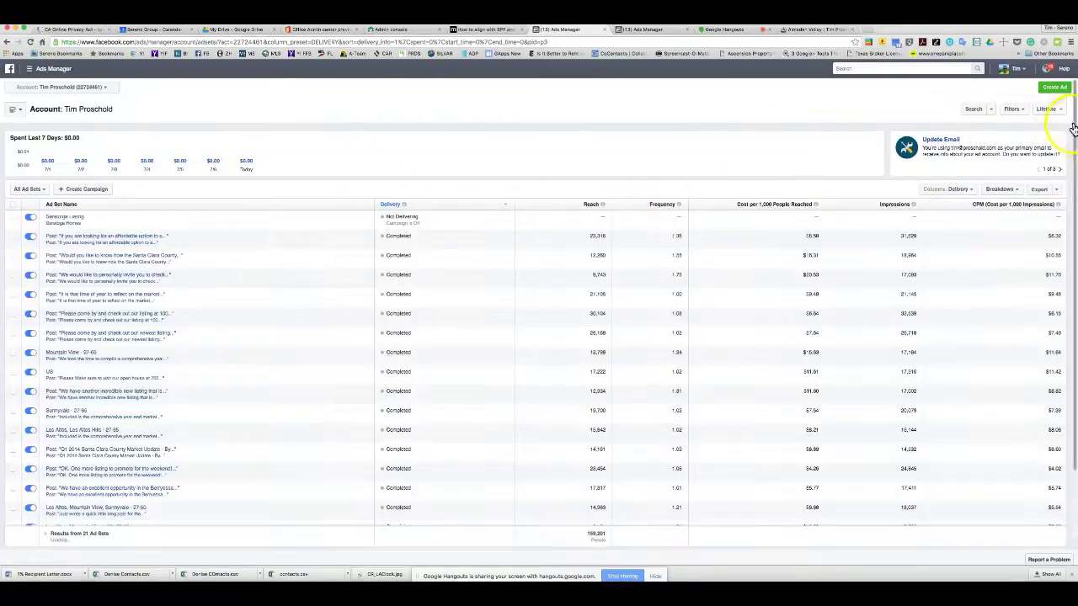
pyautogui.click(1059, 110)
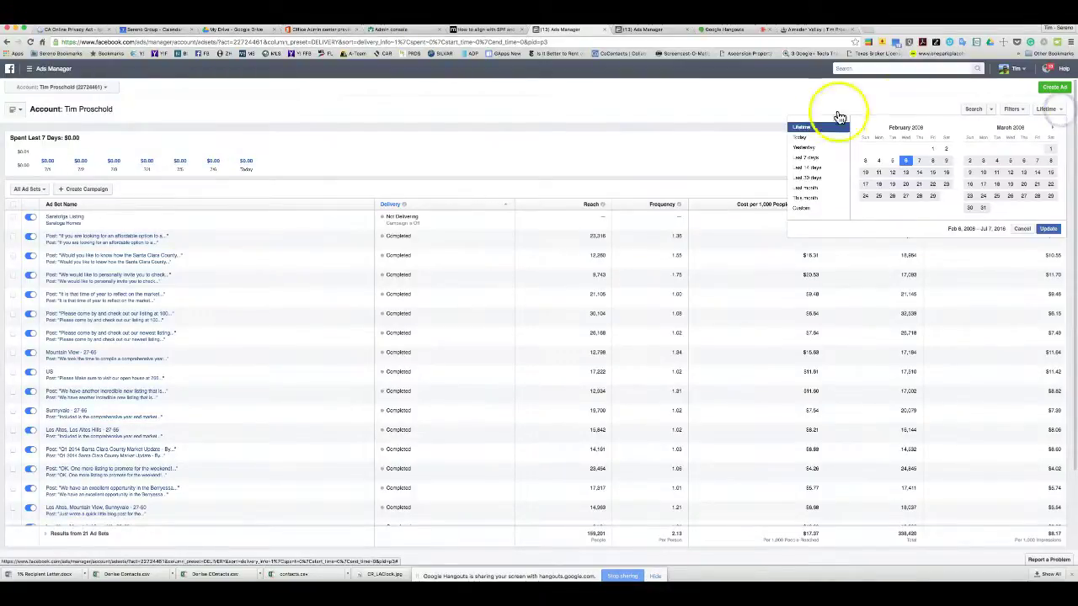
pyautogui.click(513, 147)
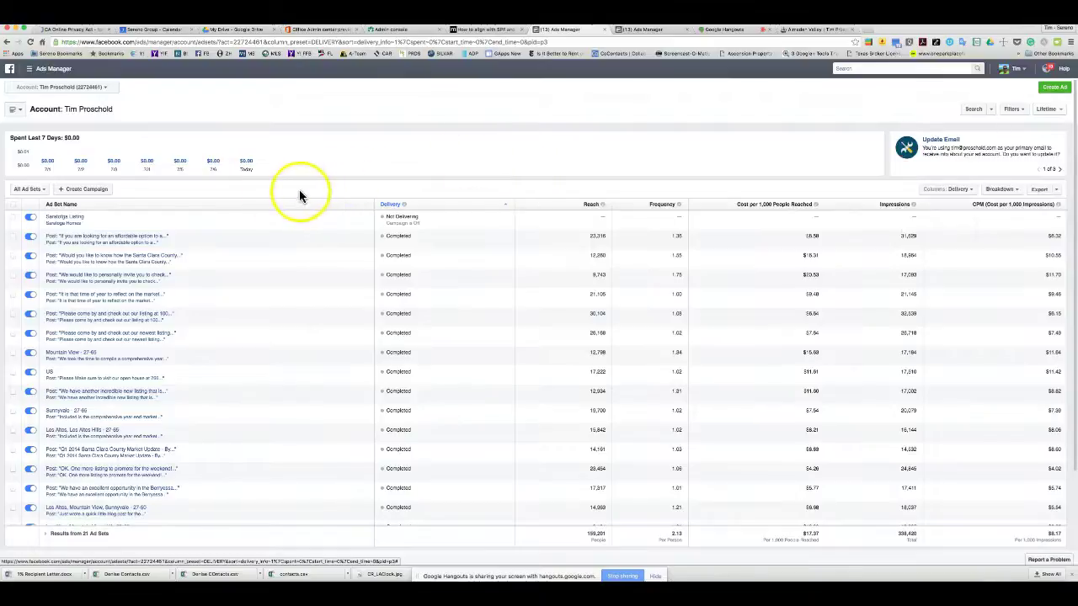
pyautogui.click(167, 145)
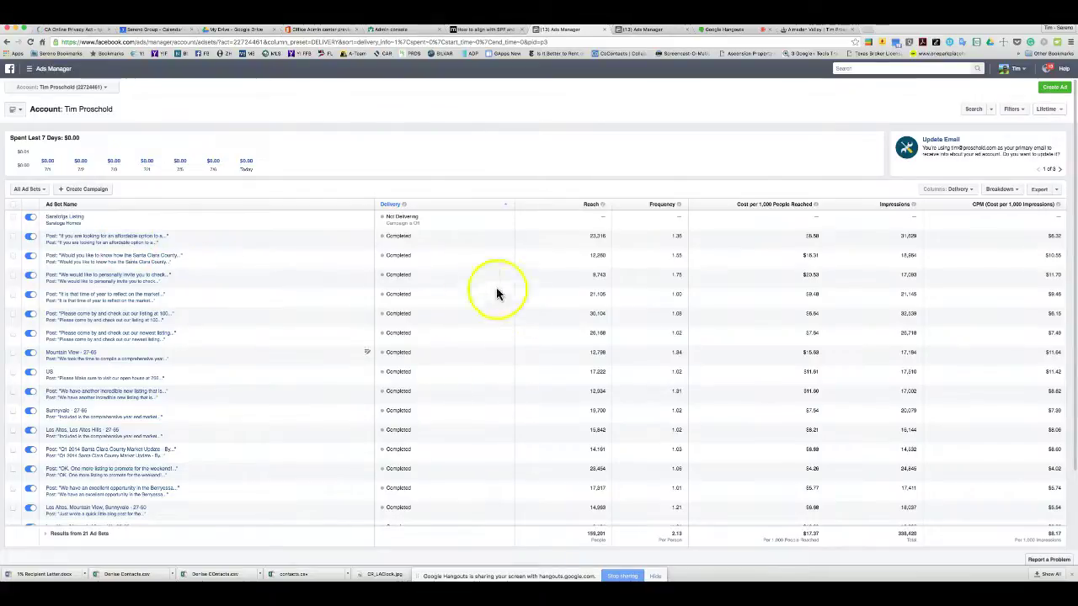
# Open the ad set "Would you like to know how the Santa Clara County..." and examine its performance chart
pyautogui.click(89, 261)
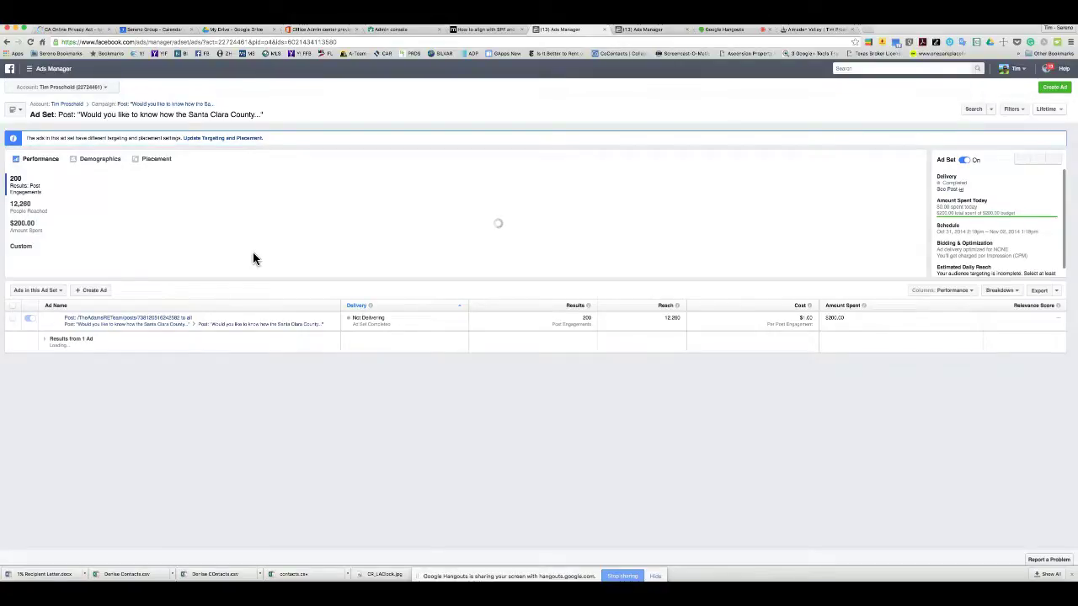
pyautogui.click(210, 260)
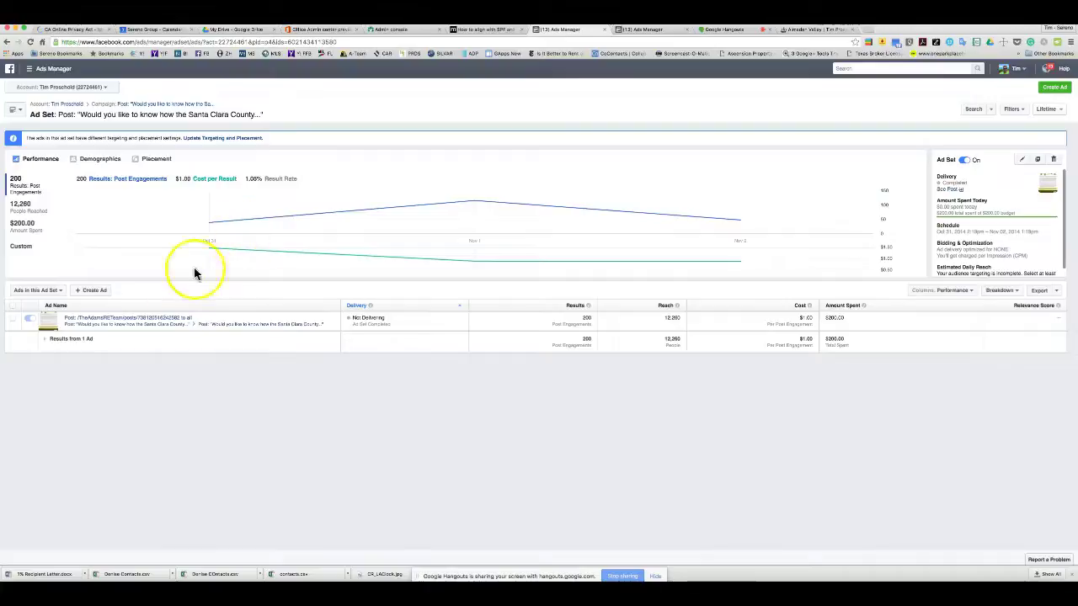
pyautogui.moveTo(211, 232)
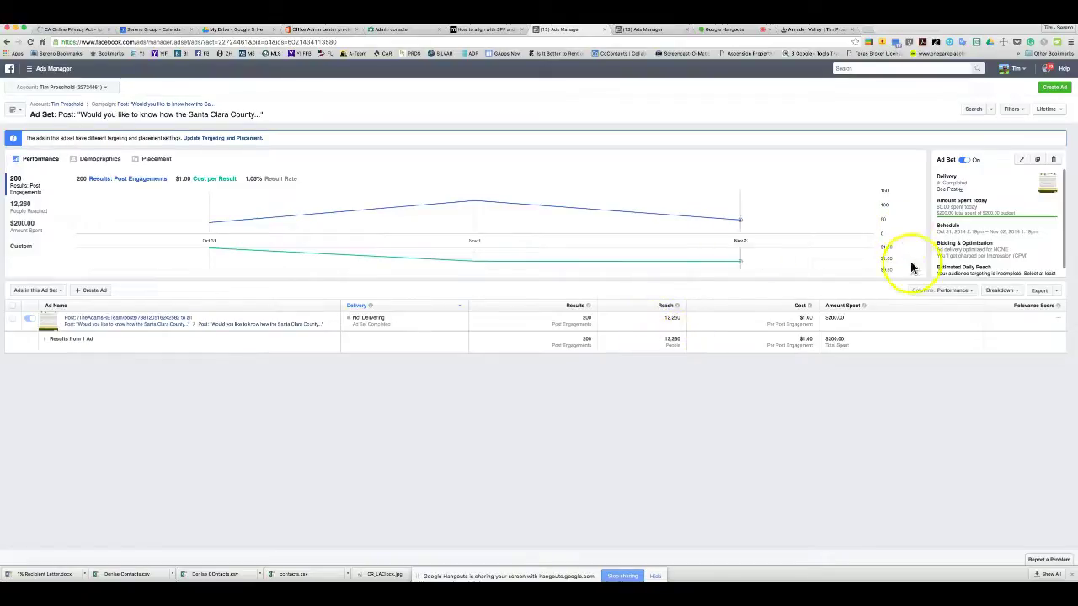
# Show the Delivery columns for the ad in this ad set and break its results down by age
pyautogui.click(972, 292)
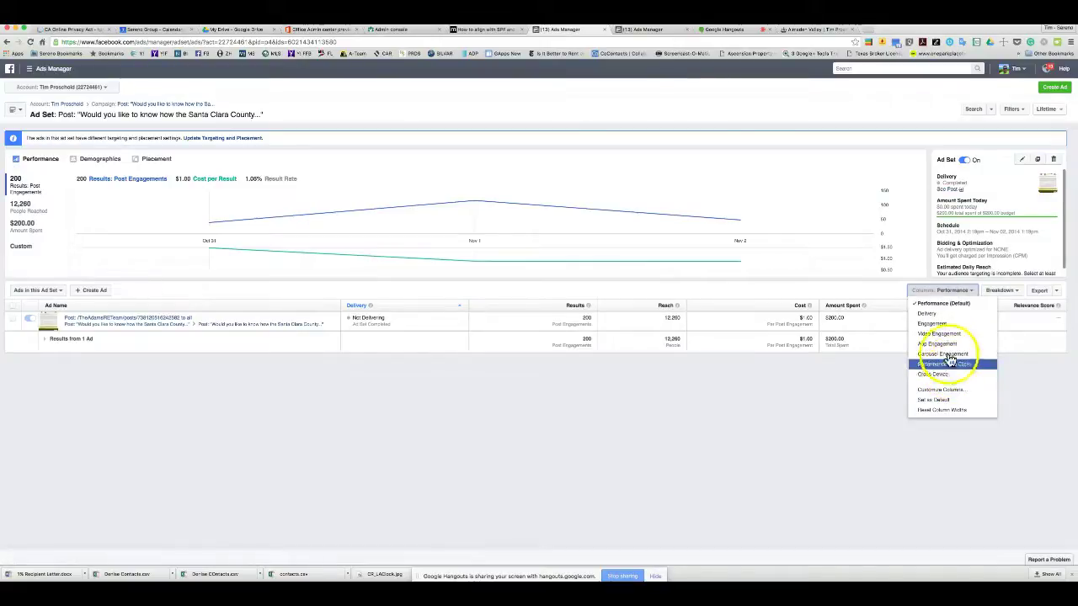
pyautogui.click(932, 315)
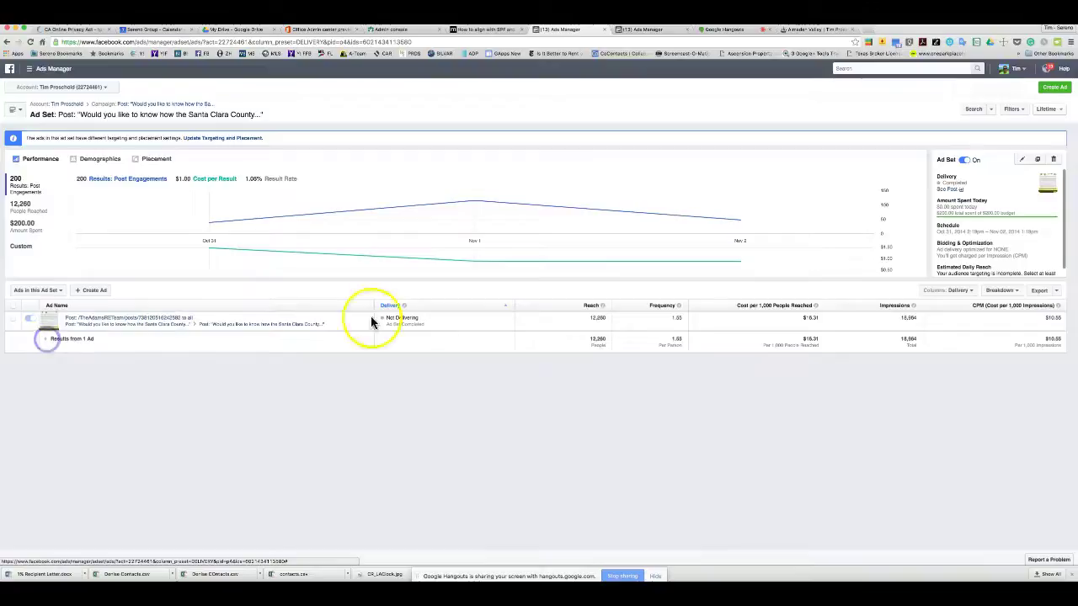
pyautogui.click(1000, 290)
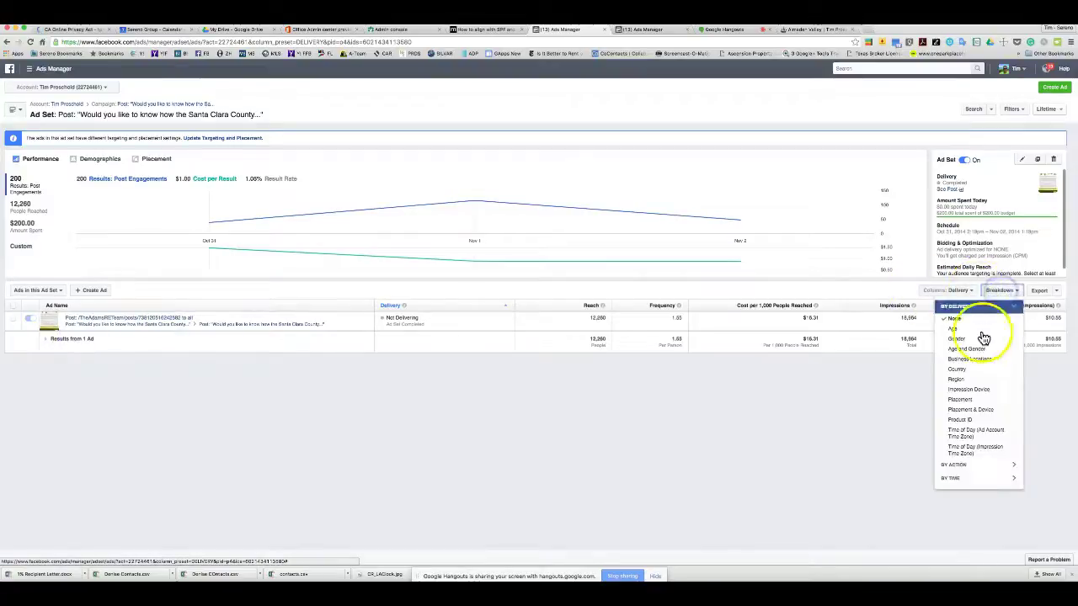
pyautogui.click(980, 336)
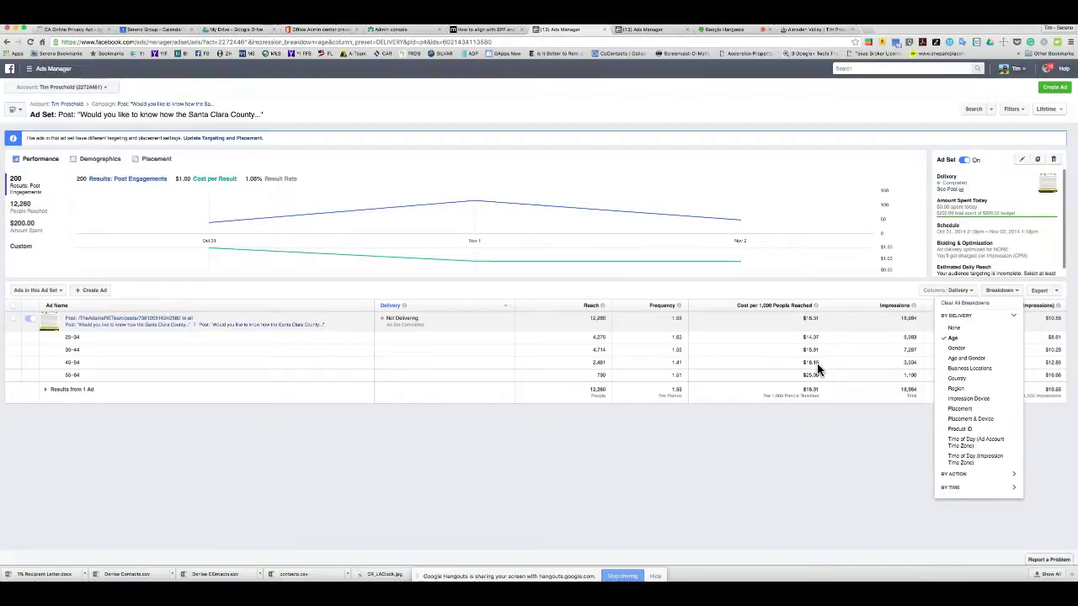
pyautogui.click(1015, 317)
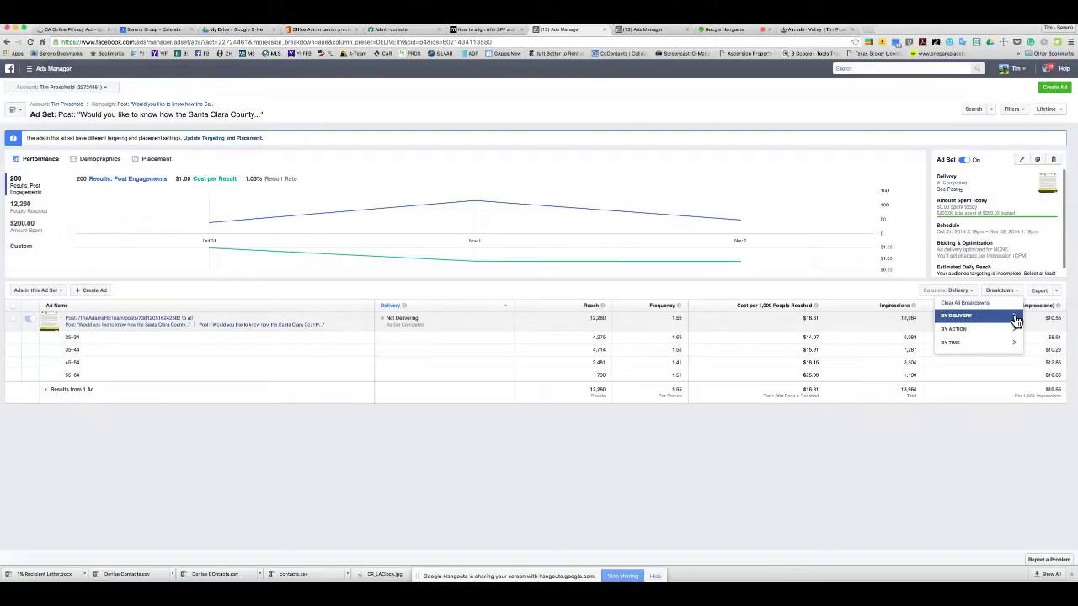
pyautogui.click(1014, 325)
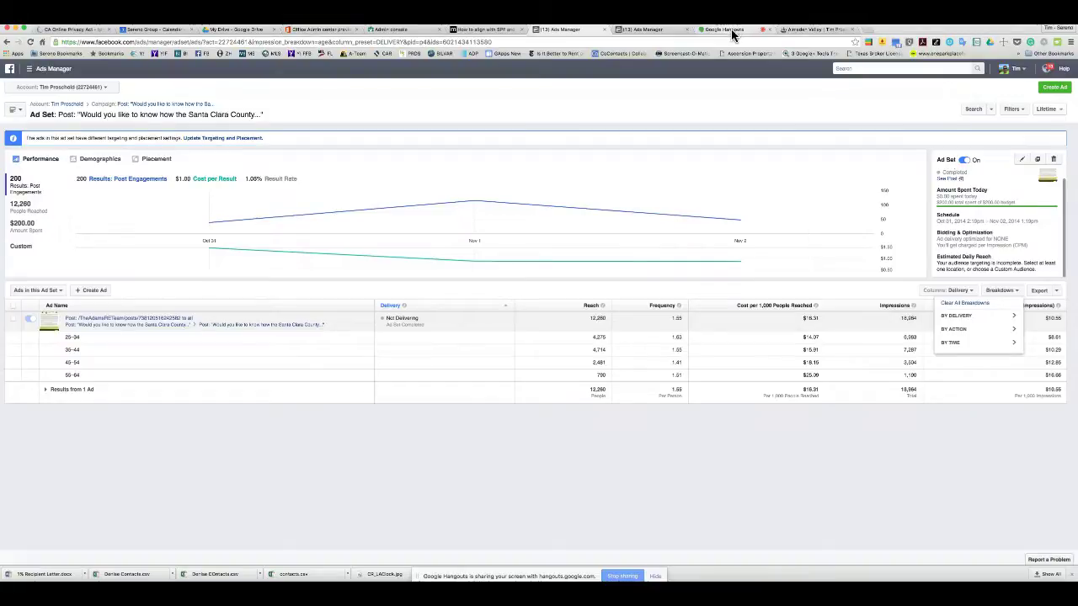
# Switch to the Google Hangouts video call
pyautogui.click(724, 30)
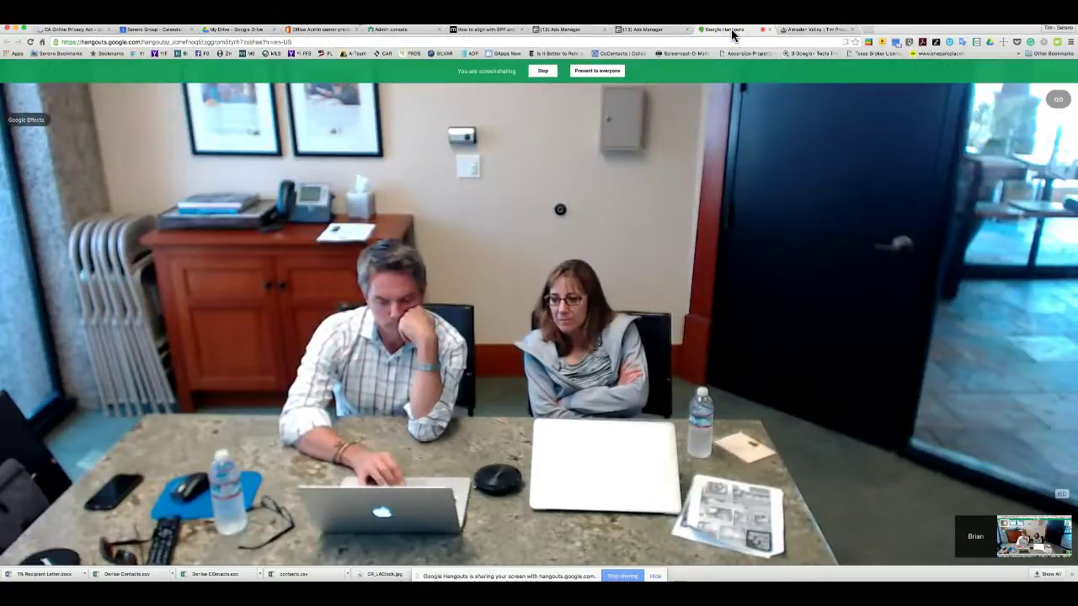
pyautogui.moveTo(17, 560)
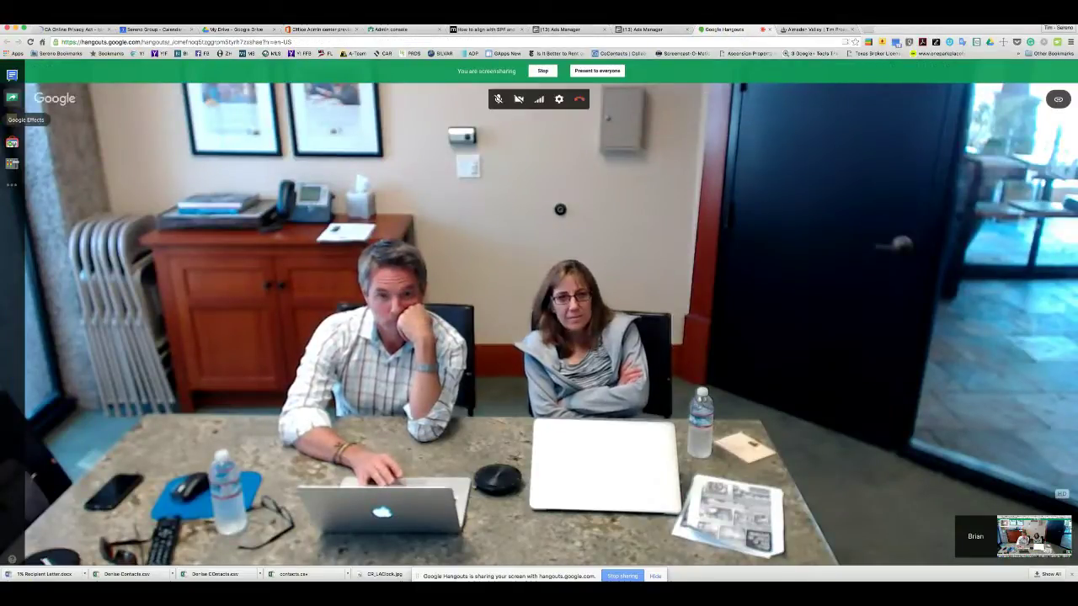